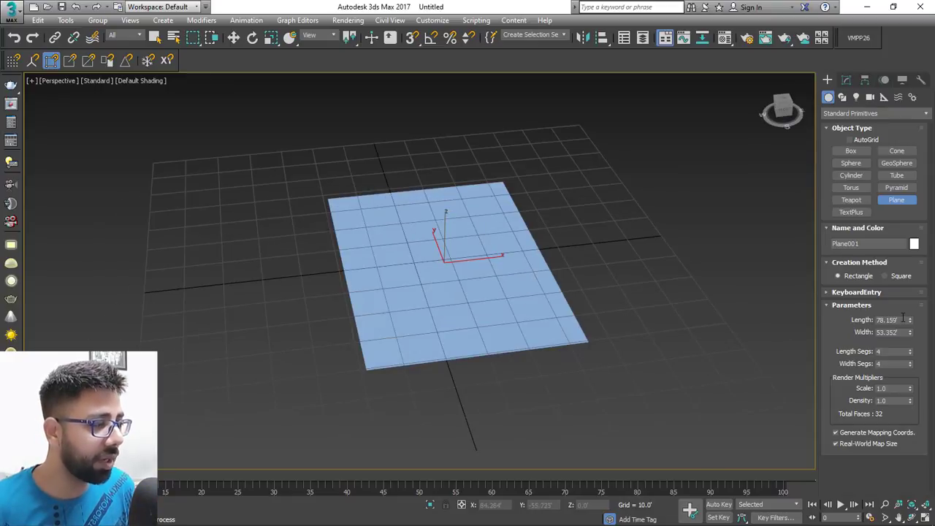
Configure the scene units with US Standard Decimal Feet as the display unit and one system unit equal to 1.0 feet.
{"action": "middle_click_drag", "start_coordinate": [500, 272], "coordinate": [504, 270], "text": "alt"}
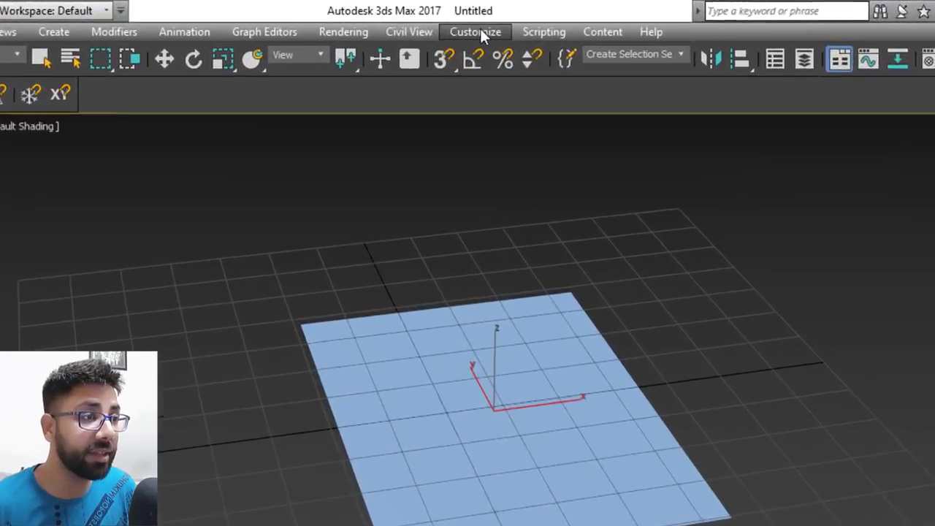
{"action": "left_click", "coordinate": [431, 19]}
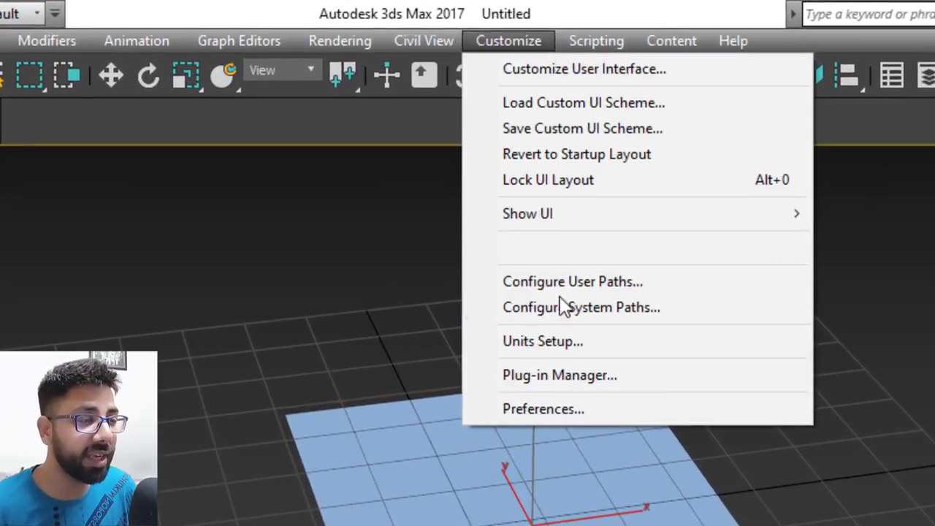
{"action": "left_click", "coordinate": [583, 339]}
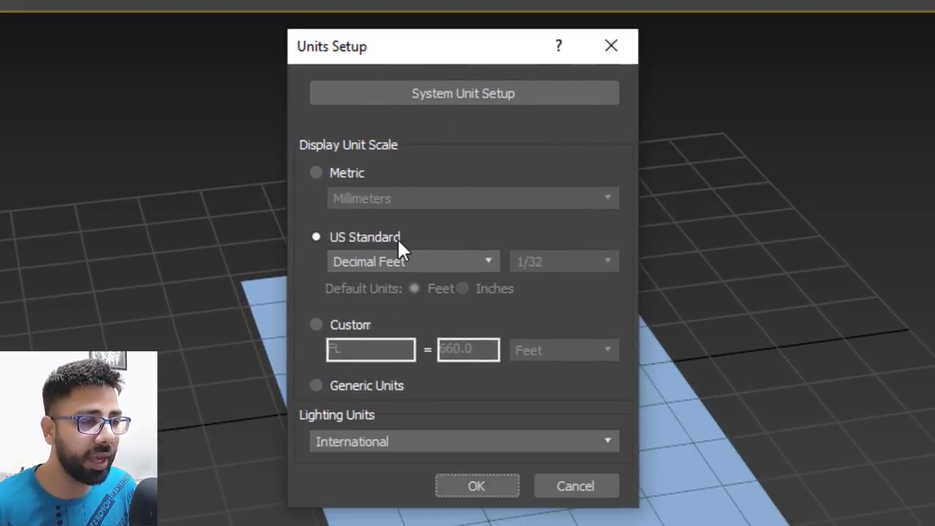
{"action": "left_click", "coordinate": [376, 258]}
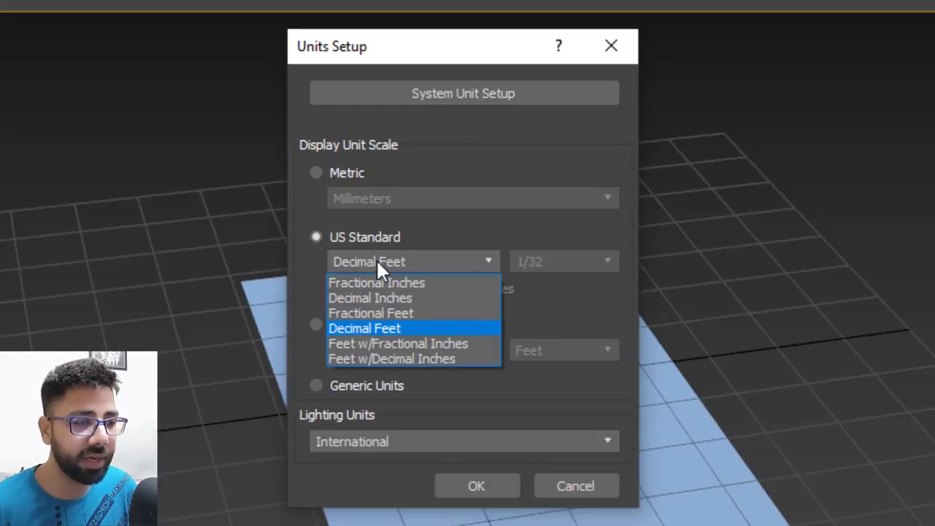
{"action": "left_click", "coordinate": [386, 327]}
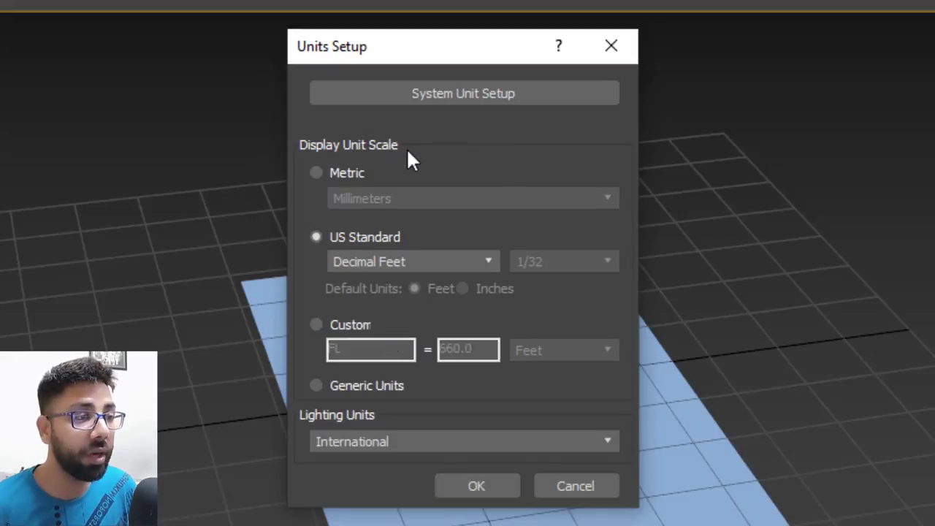
{"action": "left_click", "coordinate": [449, 92]}
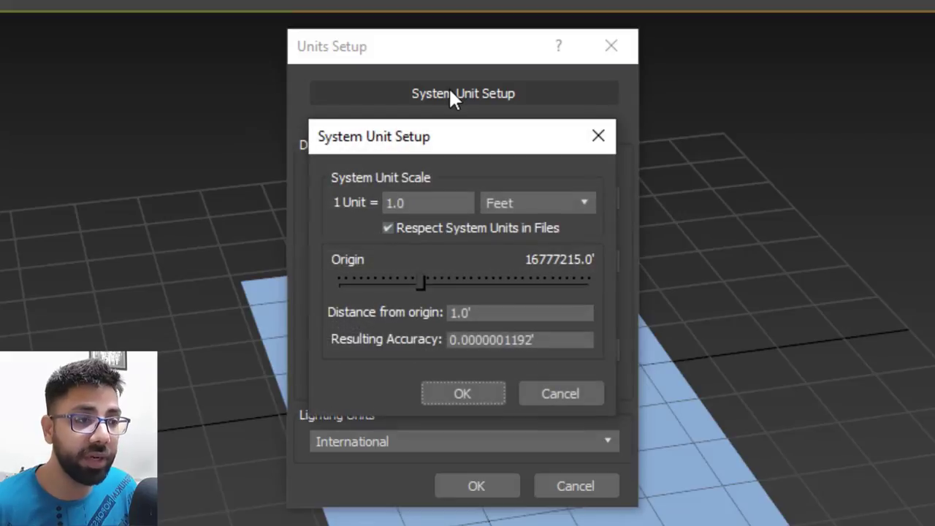
{"action": "left_click", "coordinate": [566, 205]}
{"action": "left_click", "coordinate": [462, 393]}
{"action": "left_click", "coordinate": [476, 488]}
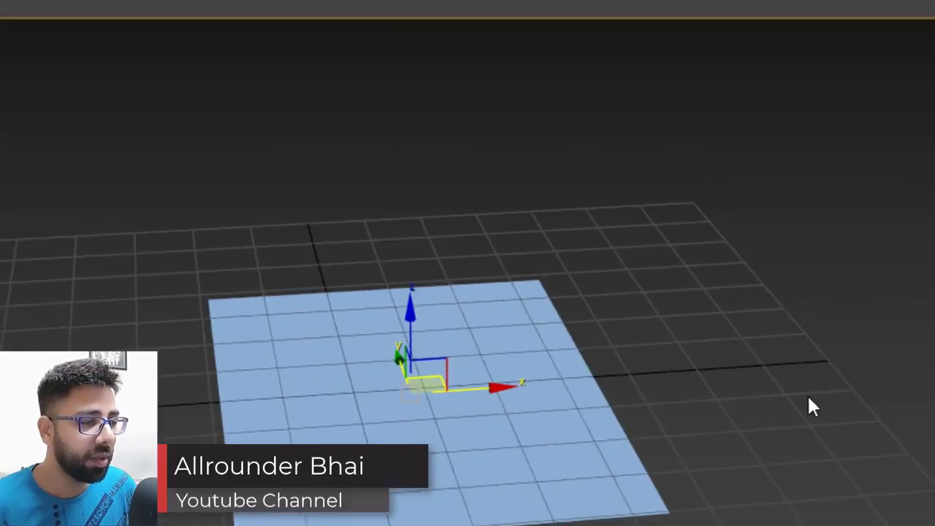
Set the plane's length to 75' and its width to 36'.
{"action": "middle_click_drag", "start_coordinate": [807, 394], "coordinate": [617, 270], "text": "alt"}
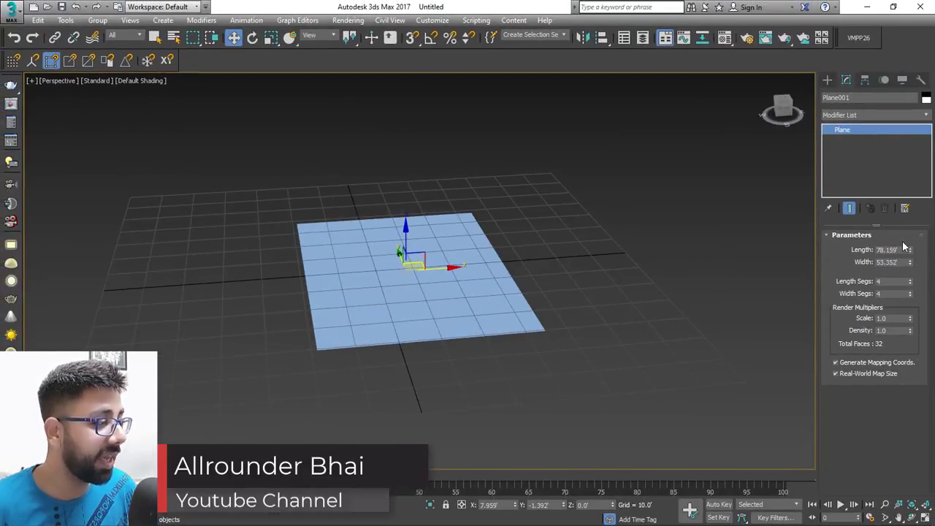
{"action": "double_click", "coordinate": [898, 249]}
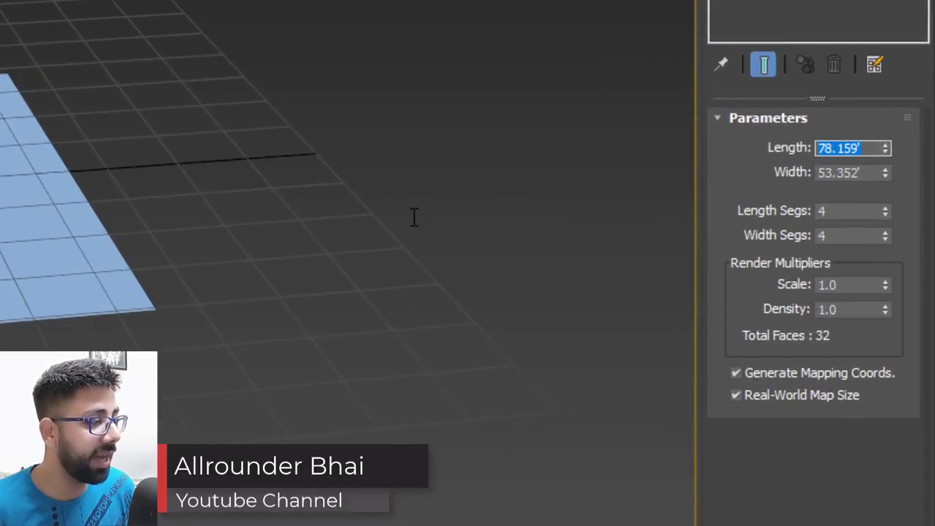
{"action": "type", "text": "75"}
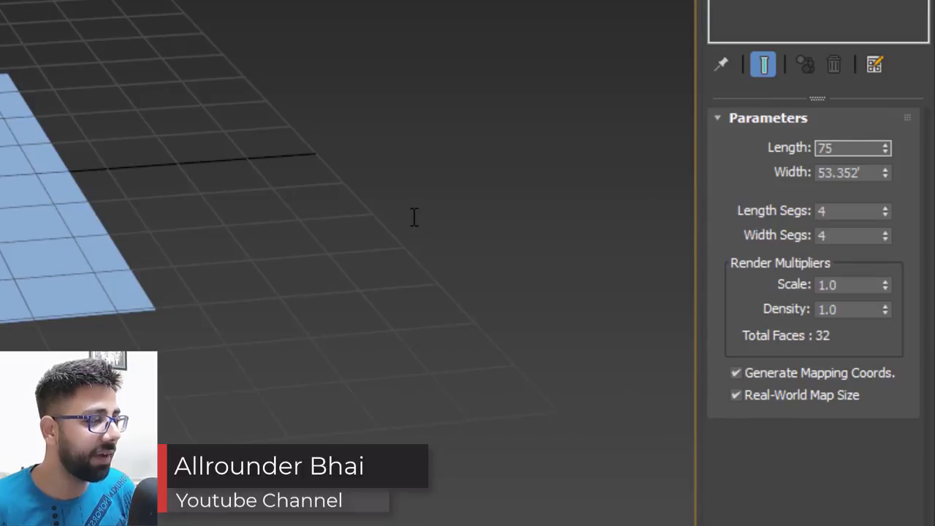
{"action": "key", "text": "Tab"}
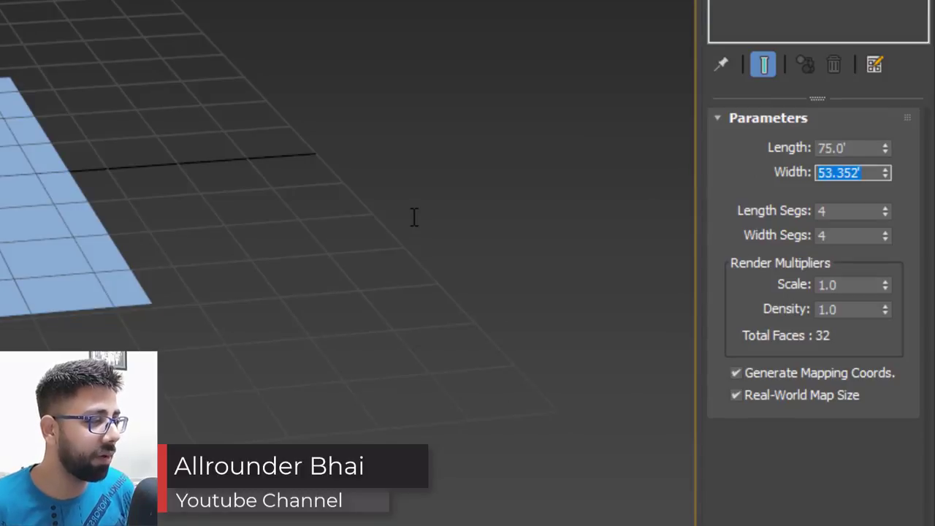
{"action": "type", "text": "36"}
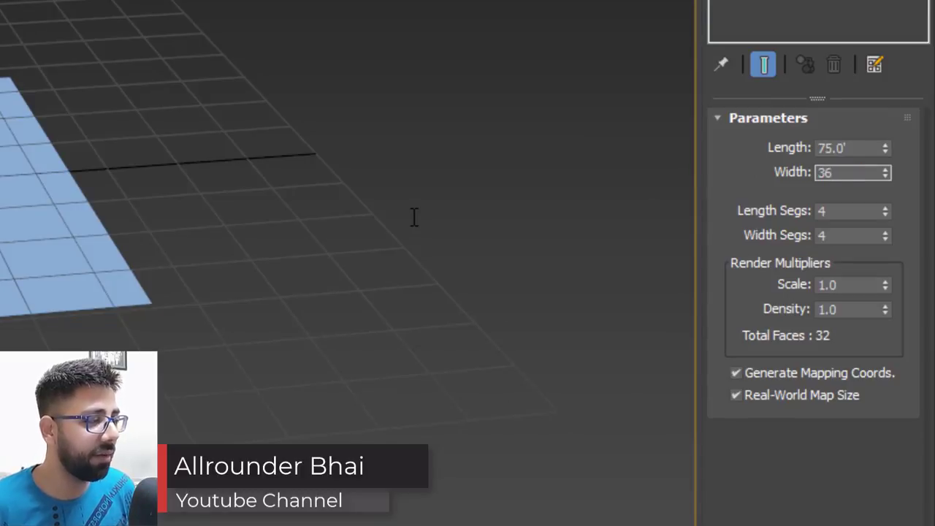
Reduce the plane to 1 length segment and 1 width segment.
{"action": "key", "text": "Tab"}
{"action": "type", "text": "1"}
{"action": "key", "text": "Tab"}
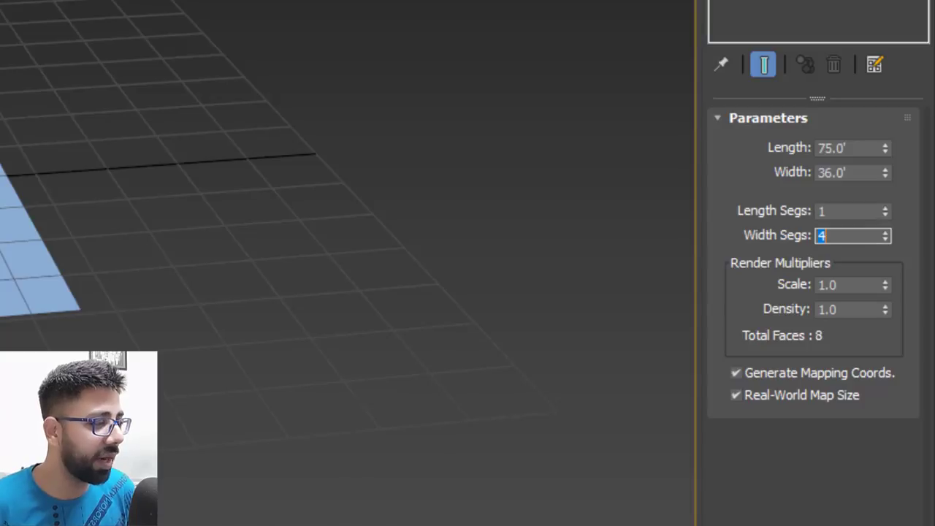
{"action": "type", "text": "1"}
{"action": "key", "text": "Tab"}
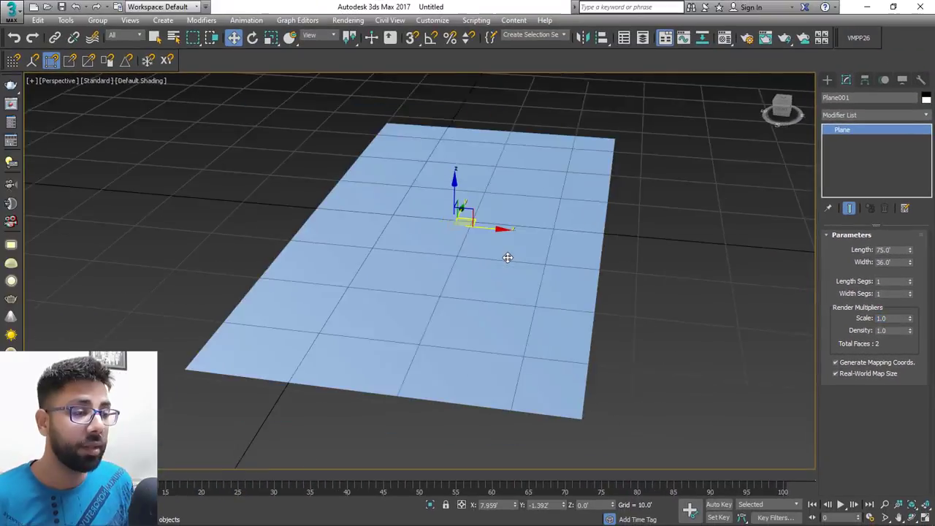
Centre the plane on the world origin by setting its X, Y and Z position to 0.
{"action": "scroll", "coordinate": [504, 256], "scroll_direction": "down", "scroll_amount": 4}
{"action": "middle_click_drag", "start_coordinate": [491, 243], "coordinate": [499, 265]}
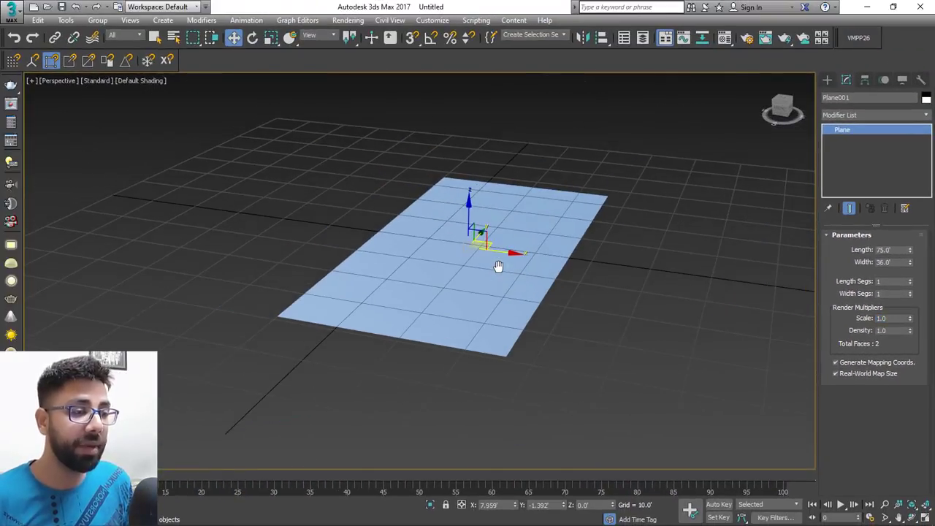
{"action": "middle_click_drag", "start_coordinate": [528, 384], "coordinate": [531, 387]}
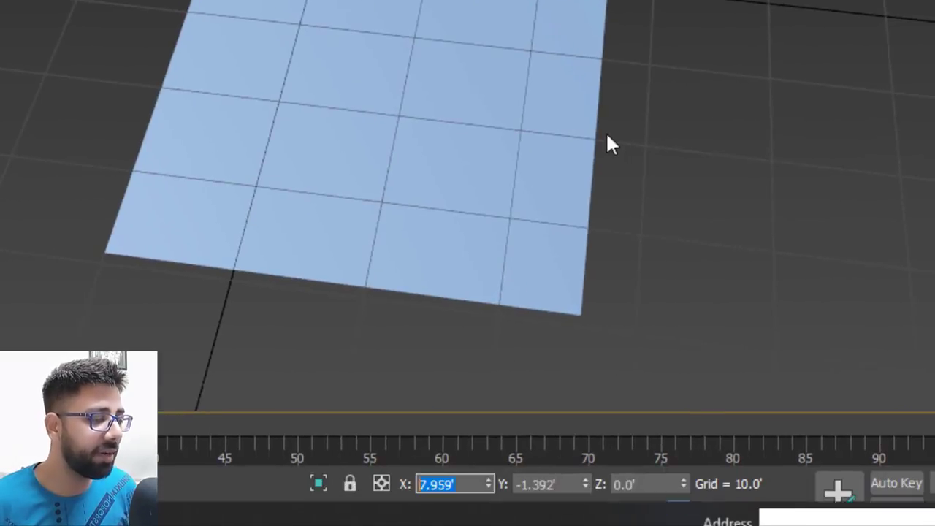
{"action": "type", "text": "0"}
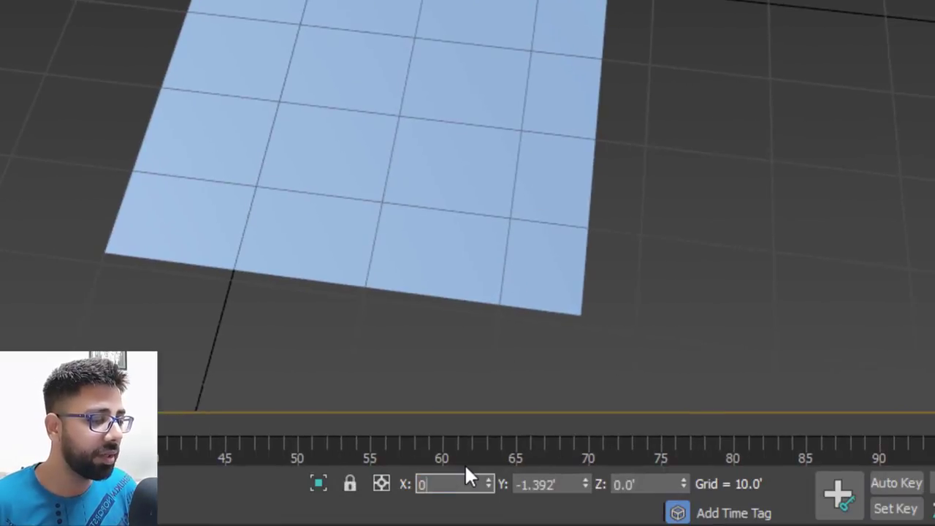
{"action": "key", "text": "Tab"}
{"action": "type", "text": "0"}
{"action": "key", "text": "Tab"}
{"action": "type", "text": "0"}
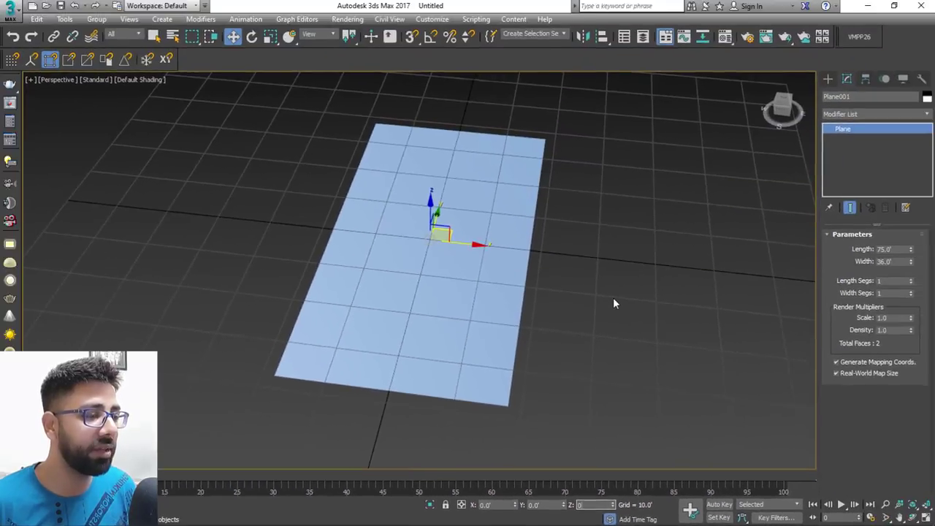
Create a box beside the plane, about 75.5' long, 28.6' wide and 6' high.
{"action": "middle_click_drag", "start_coordinate": [613, 297], "coordinate": [558, 292], "text": "alt"}
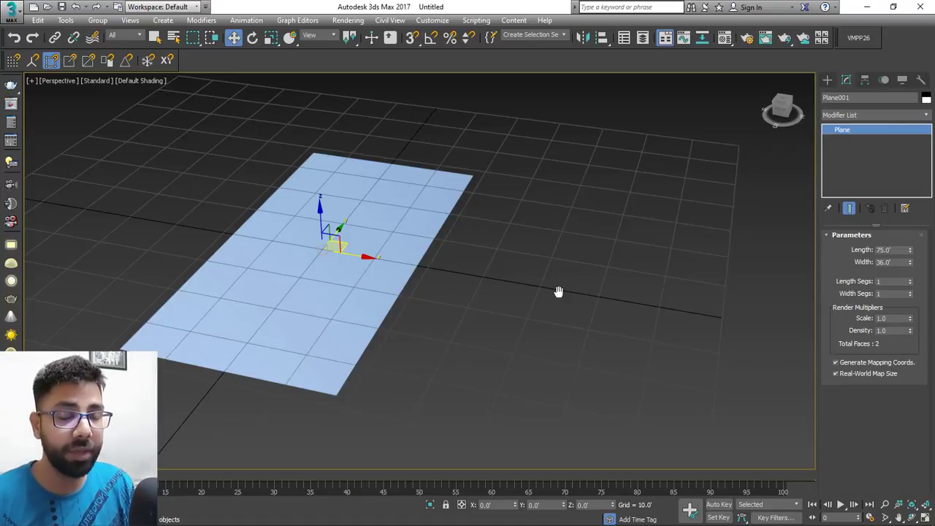
{"action": "left_click", "coordinate": [827, 80]}
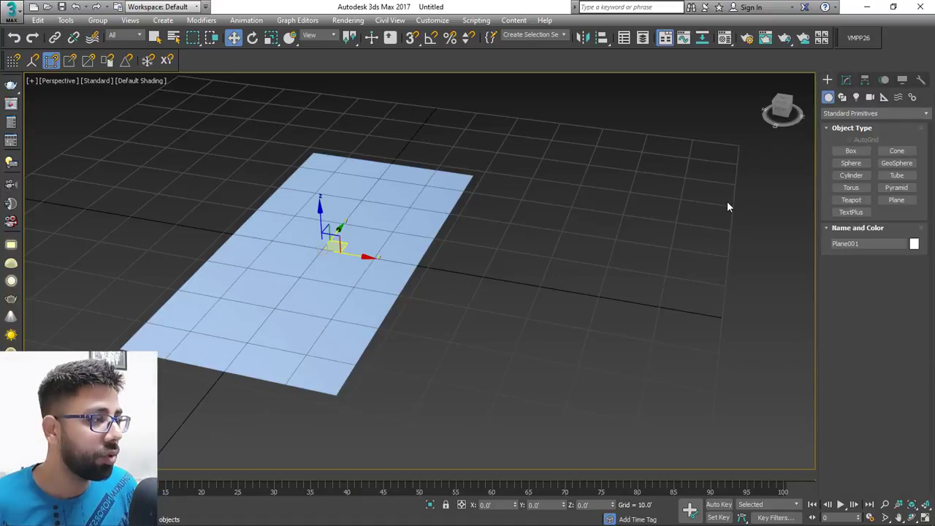
{"action": "middle_click_drag", "start_coordinate": [727, 200], "coordinate": [711, 195]}
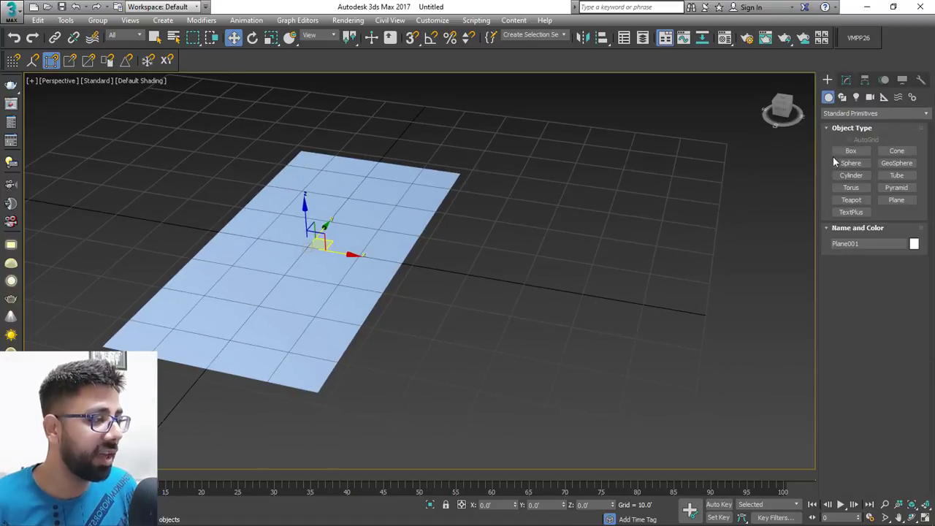
{"action": "left_click", "coordinate": [854, 152]}
{"action": "left_click_drag", "start_coordinate": [513, 175], "coordinate": [585, 429]}
{"action": "left_click", "coordinate": [582, 401]}
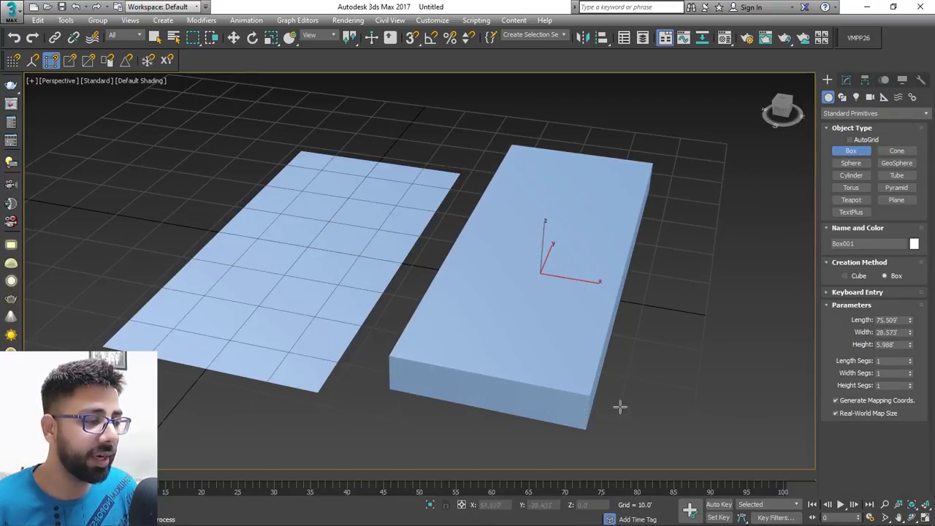
Turn on edged faces display in the perspective view.
{"action": "middle_click_drag", "start_coordinate": [650, 382], "coordinate": [656, 369], "text": "alt"}
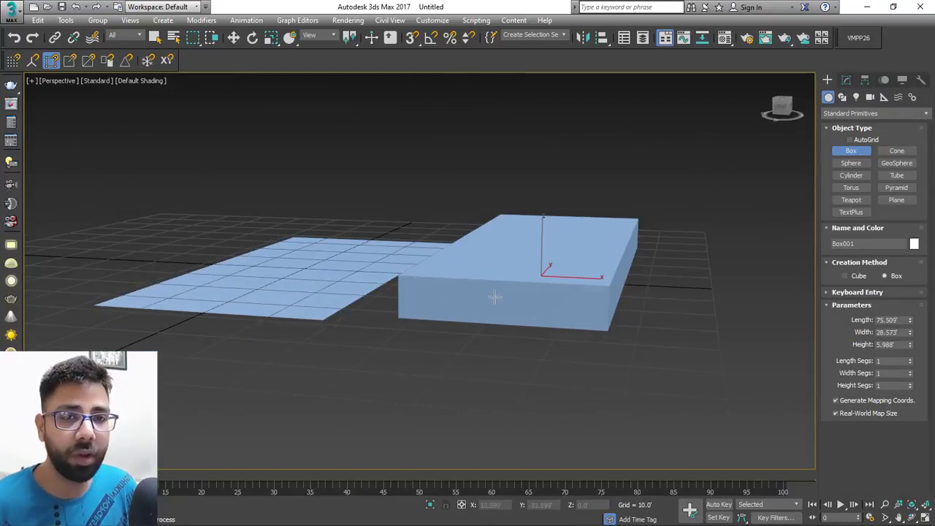
{"action": "middle_click_drag", "start_coordinate": [529, 300], "coordinate": [527, 320], "text": "alt"}
{"action": "mouse_move", "coordinate": [611, 346]}
{"action": "middle_mouse_down", "text": "alt"}
{"action": "mouse_move", "coordinate": [577, 334]}
{"action": "mouse_move", "coordinate": [614, 334]}
{"action": "middle_mouse_up", "text": "alt"}
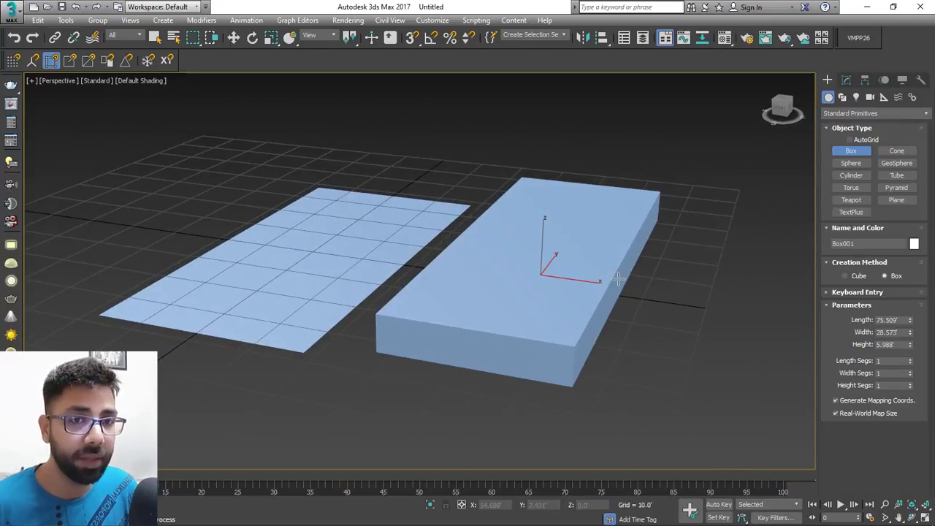
{"action": "middle_click_drag", "start_coordinate": [599, 300], "coordinate": [590, 303]}
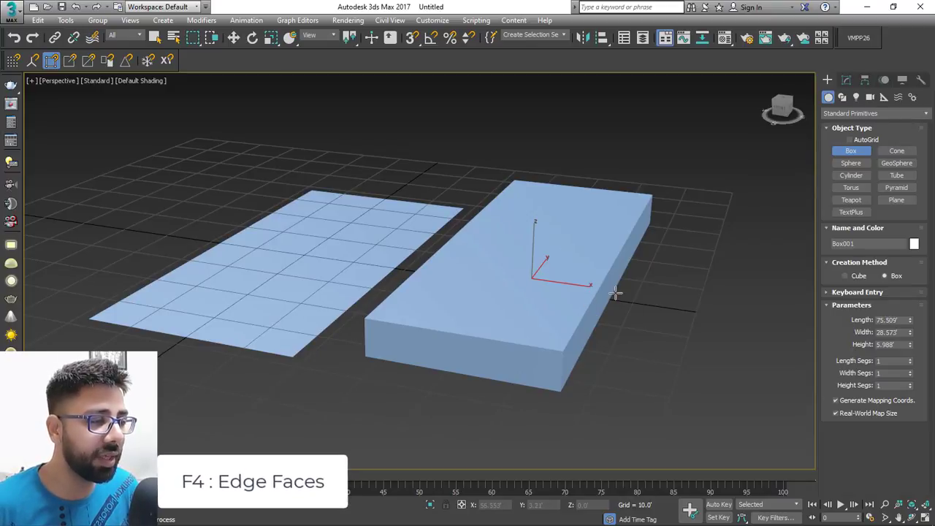
{"action": "key", "text": "F4"}
Set the box's length to 69' and its width to 36', then leave box creation for the Move tool.
{"action": "middle_click_drag", "start_coordinate": [609, 305], "coordinate": [528, 326], "text": "alt"}
{"action": "left_click_drag", "start_coordinate": [896, 319], "coordinate": [812, 339]}
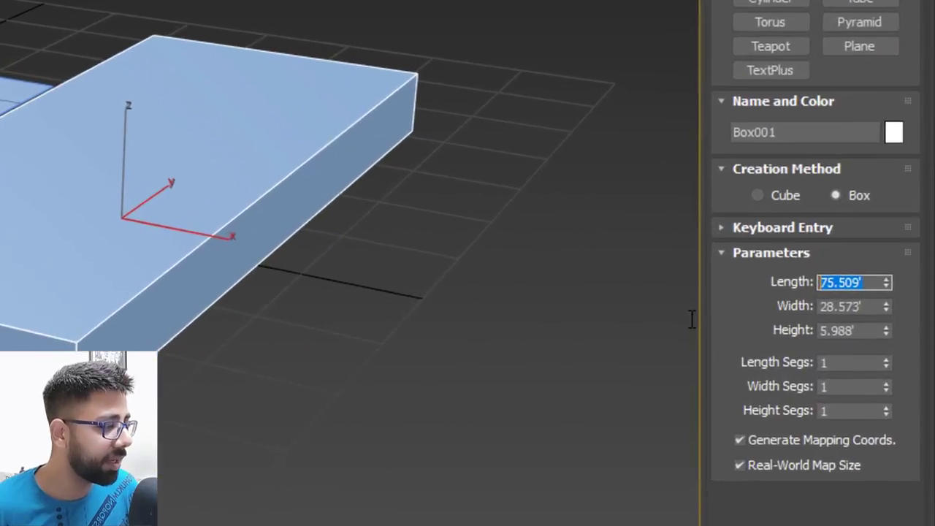
{"action": "type", "text": "69"}
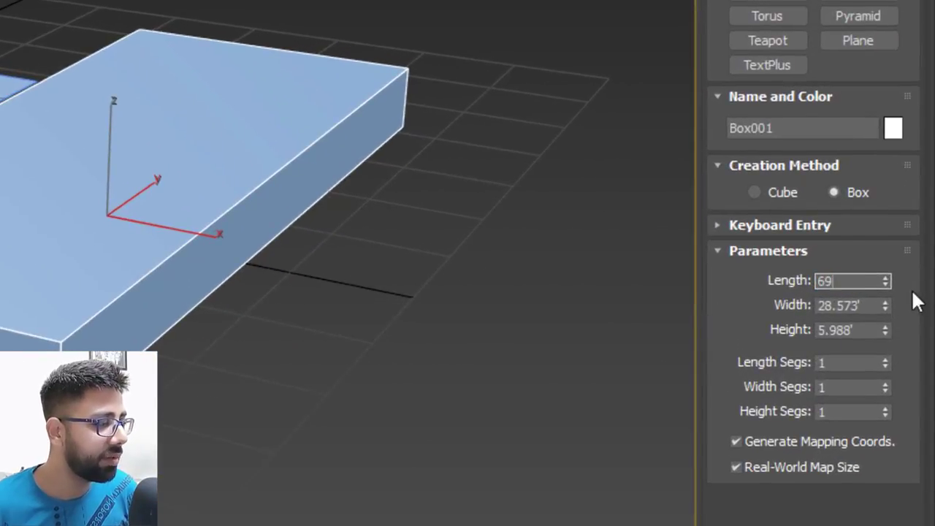
{"action": "key", "text": "Tab"}
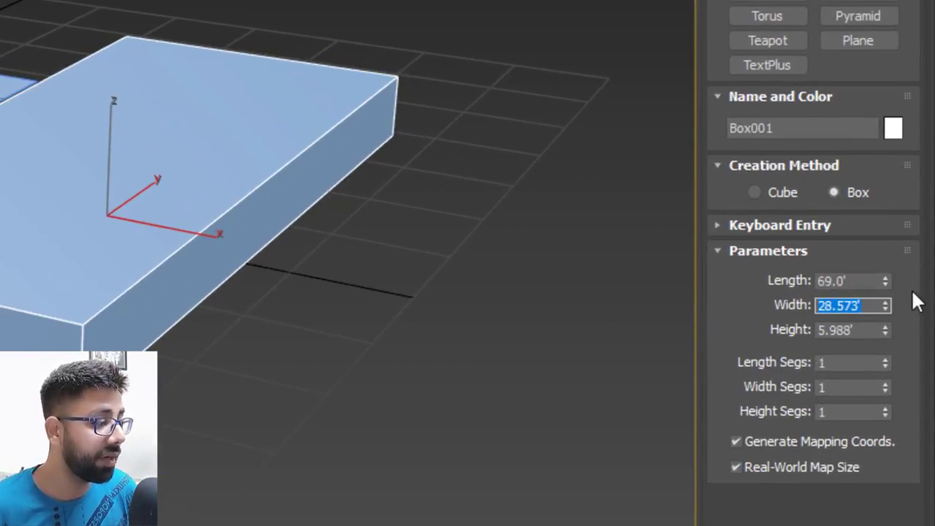
{"action": "type", "text": "36"}
{"action": "key", "text": "Return"}
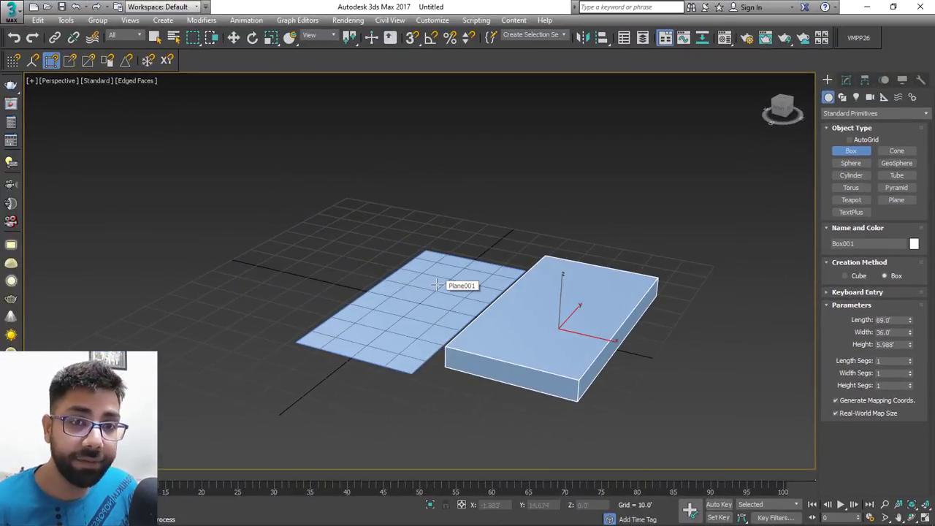
{"action": "scroll", "coordinate": [627, 330], "scroll_direction": "up", "scroll_amount": 4}
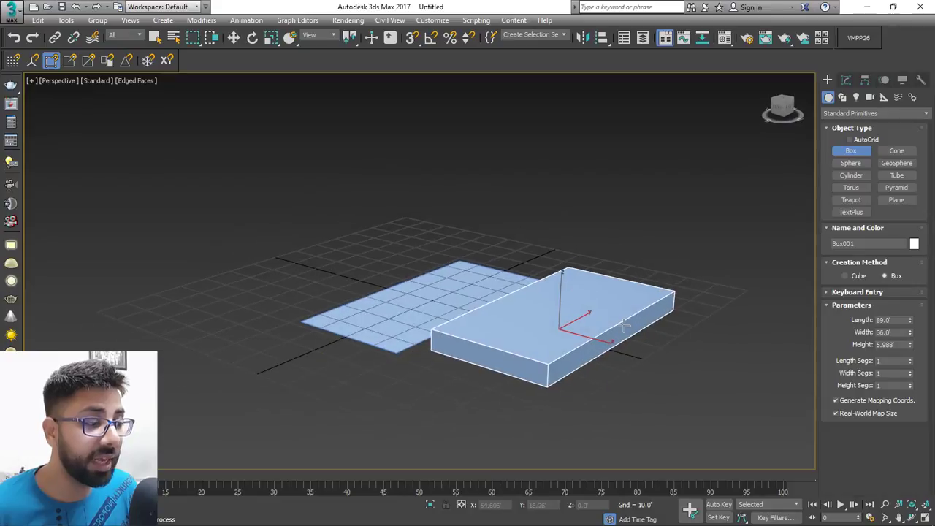
{"action": "scroll", "coordinate": [623, 326], "scroll_direction": "down", "scroll_amount": 3}
{"action": "key", "text": "w"}
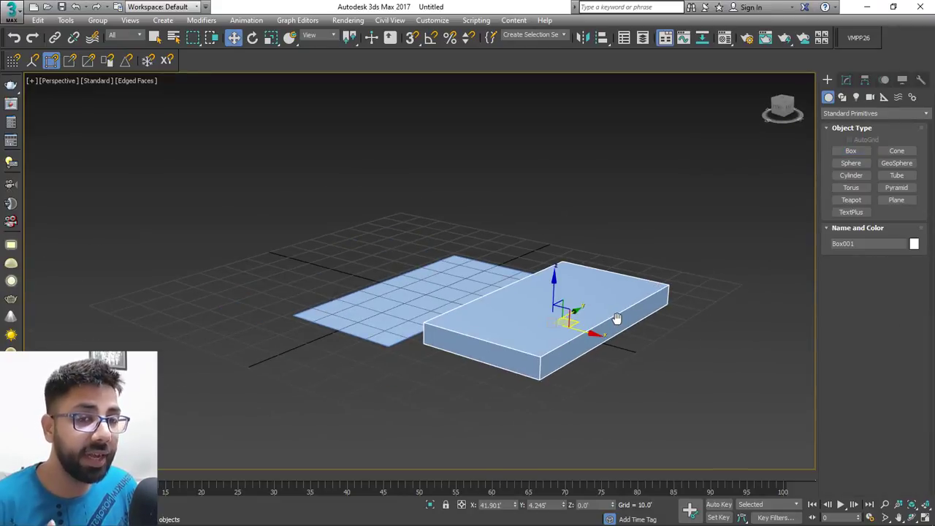
{"action": "middle_click_drag", "start_coordinate": [577, 308], "coordinate": [589, 289], "text": "alt"}
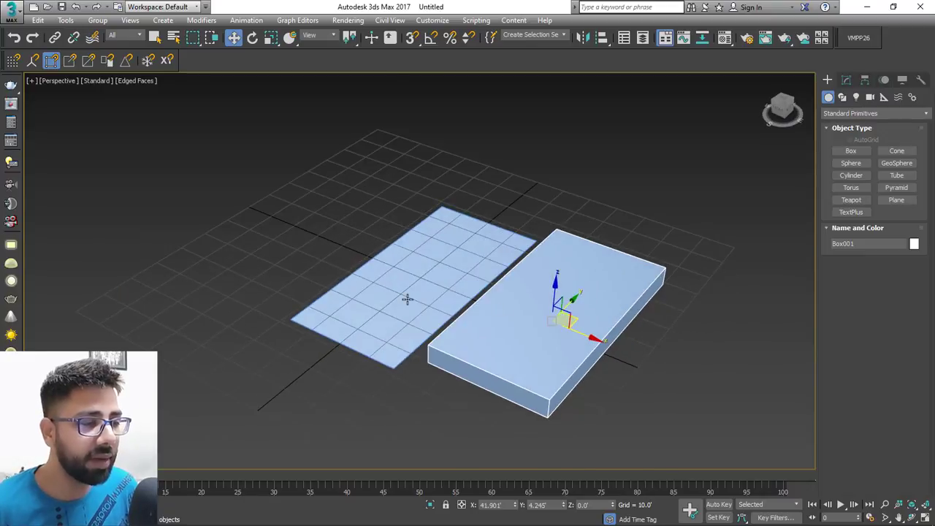
{"action": "scroll", "coordinate": [407, 298], "scroll_direction": "up", "scroll_amount": 3}
{"action": "middle_click_drag", "start_coordinate": [410, 299], "coordinate": [469, 295]}
{"action": "middle_click_drag", "start_coordinate": [469, 295], "coordinate": [471, 287], "text": "alt"}
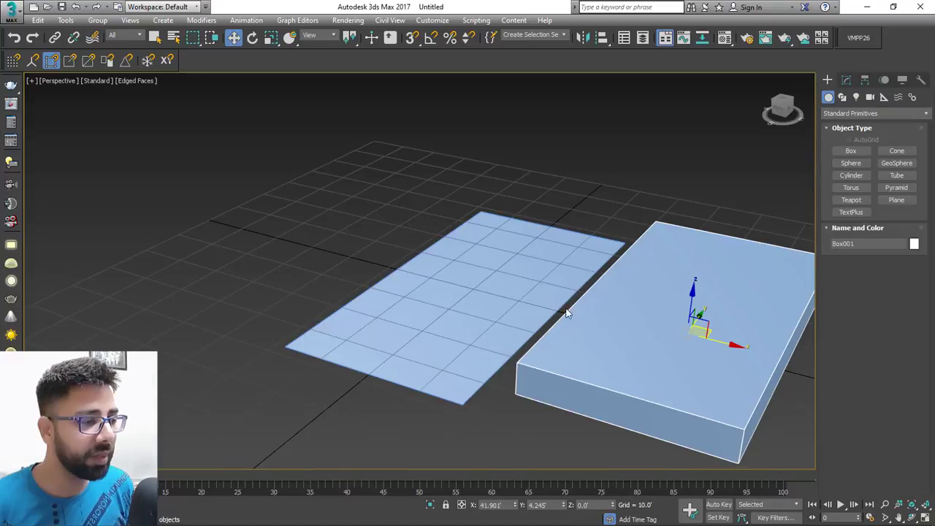
{"action": "scroll", "coordinate": [567, 312], "scroll_direction": "down", "scroll_amount": 3}
{"action": "mouse_move", "coordinate": [537, 327]}
{"action": "middle_mouse_down", "text": "alt"}
{"action": "mouse_move", "coordinate": [563, 317]}
{"action": "mouse_move", "coordinate": [531, 328]}
{"action": "mouse_move", "coordinate": [526, 319]}
{"action": "middle_mouse_up", "text": "alt"}
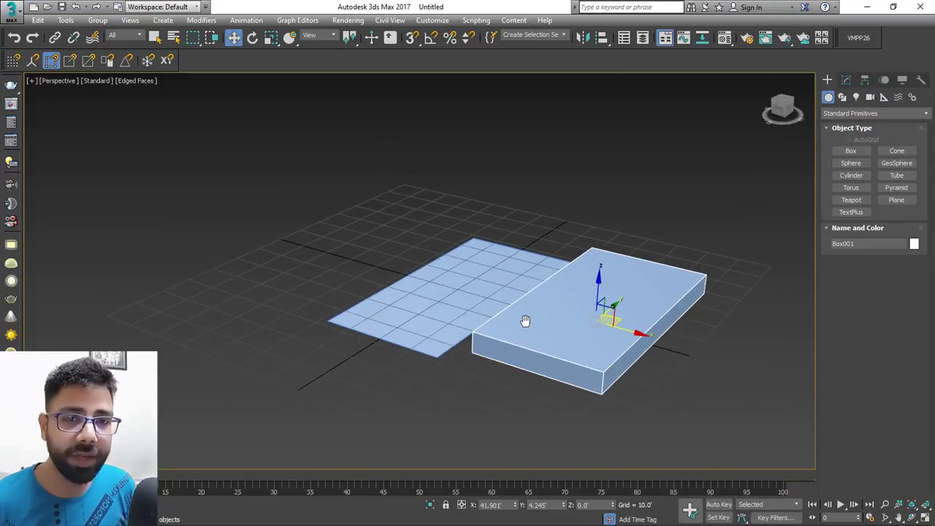
{"action": "middle_click_drag", "start_coordinate": [609, 316], "coordinate": [590, 319], "text": "alt"}
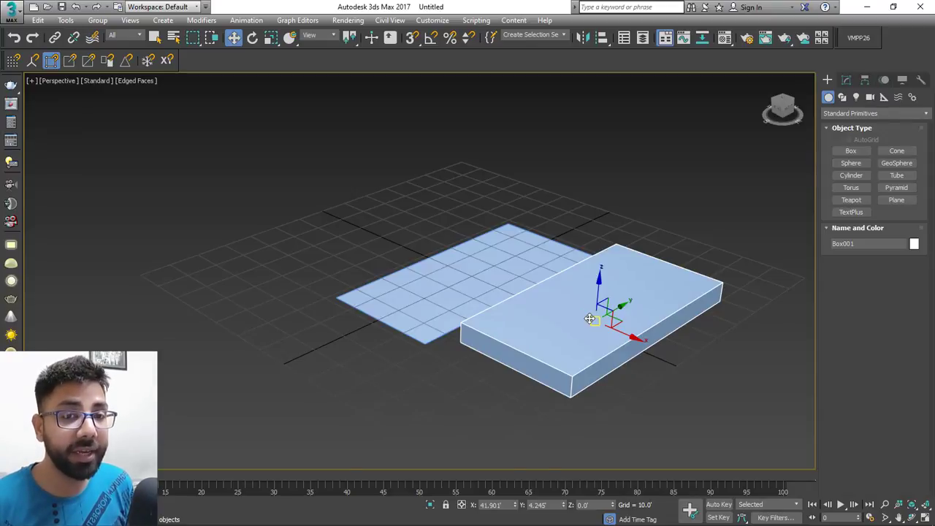
Turn on 3D snapping with snap to vertex as the active snap type.
{"action": "scroll", "coordinate": [634, 300], "scroll_direction": "up", "scroll_amount": 2}
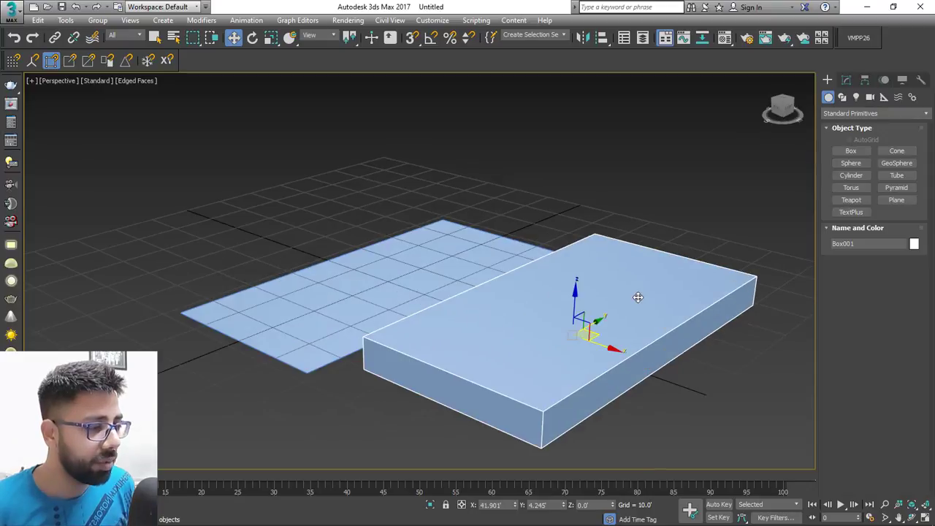
{"action": "middle_click_drag", "start_coordinate": [636, 297], "coordinate": [602, 255]}
{"action": "key", "text": "s"}
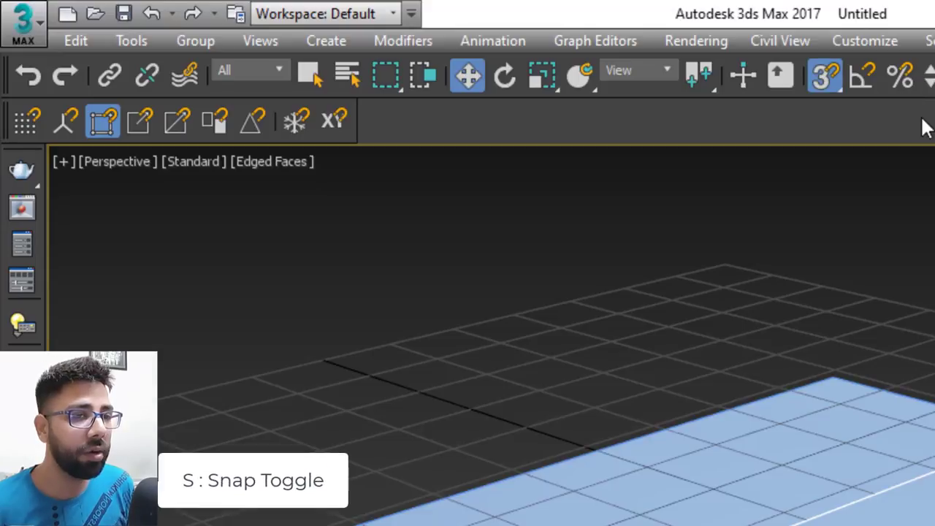
{"action": "left_click", "coordinate": [106, 124]}
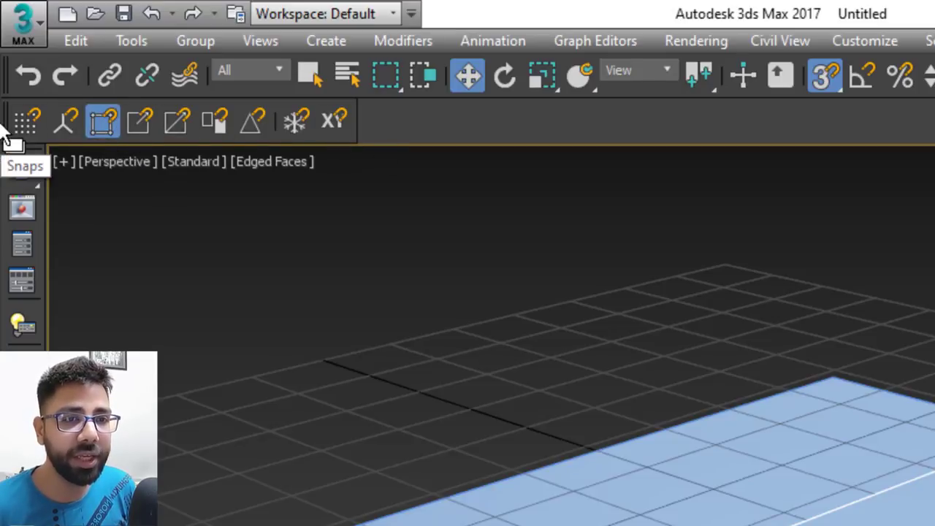
Undock and close the Snaps toolbar, reopen it and dock it beneath the main toolbar.
{"action": "left_click_drag", "start_coordinate": [8, 124], "coordinate": [179, 272]}
{"action": "left_click", "coordinate": [501, 267]}
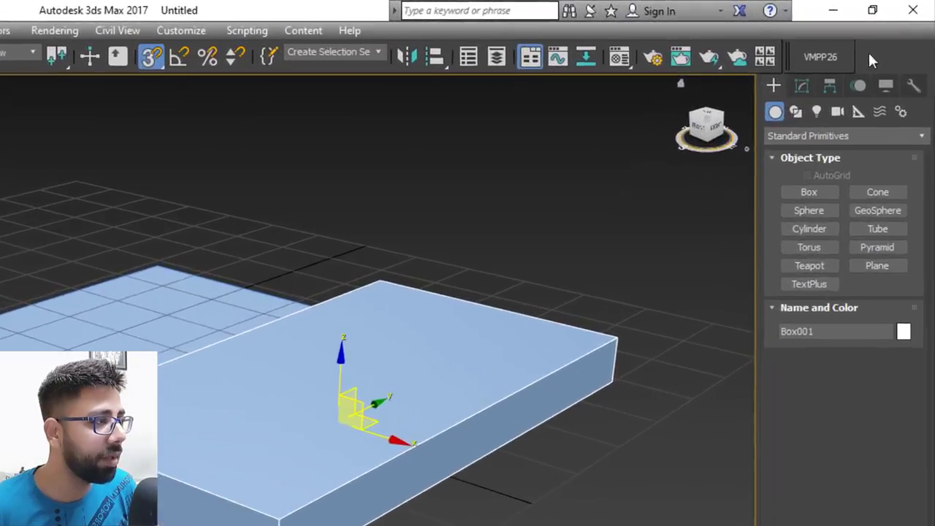
{"action": "right_click", "coordinate": [874, 65]}
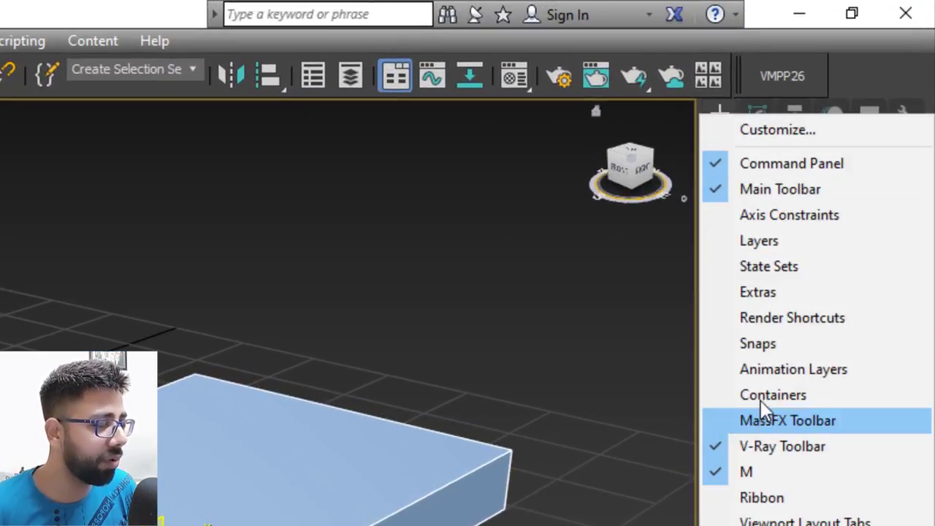
{"action": "left_click", "coordinate": [767, 342]}
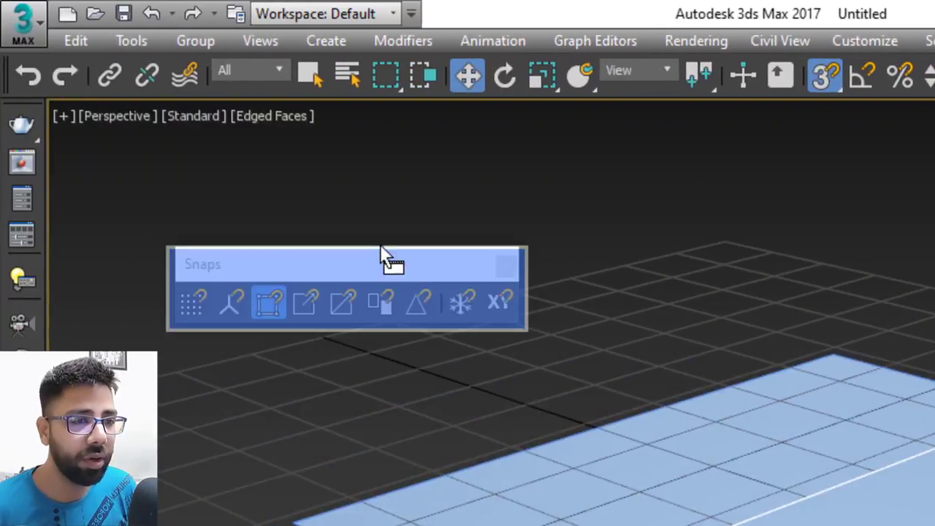
{"action": "left_click_drag", "start_coordinate": [381, 249], "coordinate": [314, 102]}
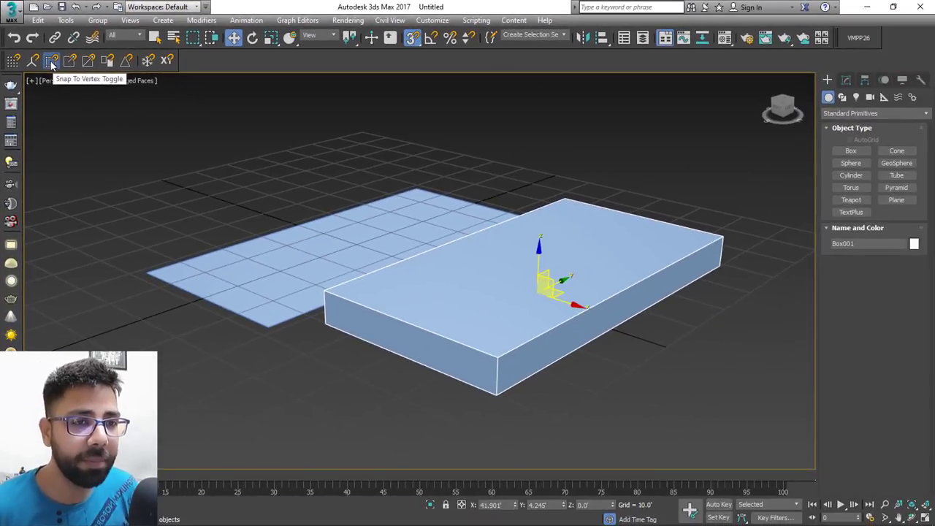
Move the 69' by 36' box onto the plane, snapping its bottom corner to the plane's far corner, and deselect it.
{"action": "left_click", "coordinate": [50, 60]}
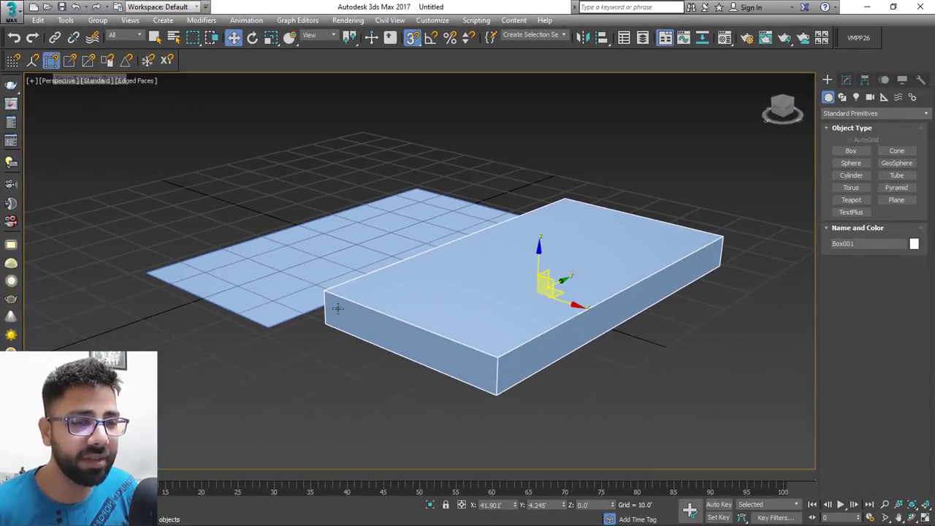
{"action": "middle_click_drag", "start_coordinate": [334, 307], "coordinate": [488, 243], "text": "alt"}
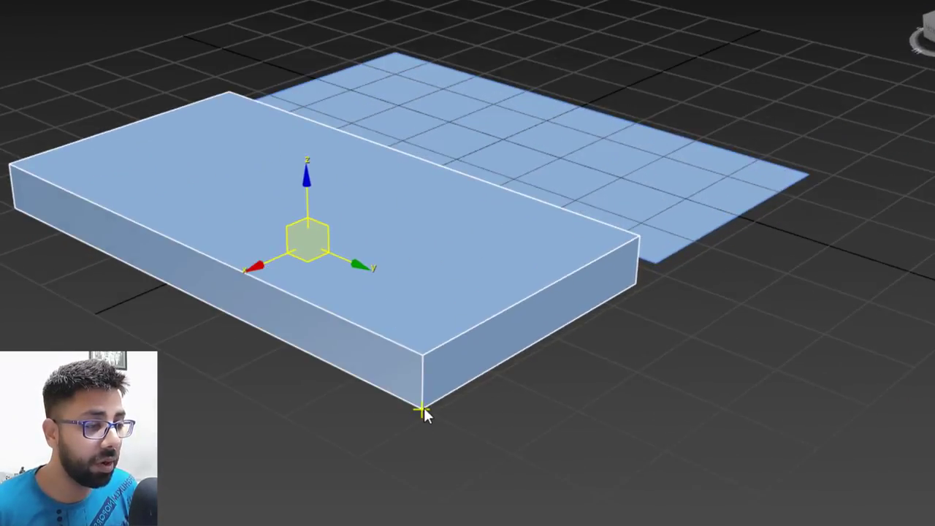
{"action": "left_click_drag", "start_coordinate": [423, 407], "coordinate": [658, 256]}
{"action": "middle_click_drag", "start_coordinate": [658, 256], "coordinate": [548, 256], "text": "alt"}
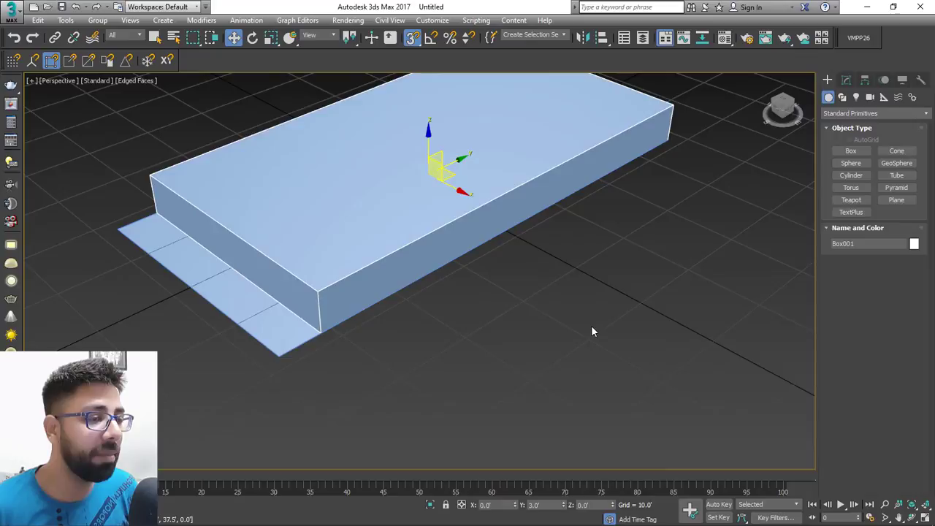
{"action": "left_click", "coordinate": [591, 326]}
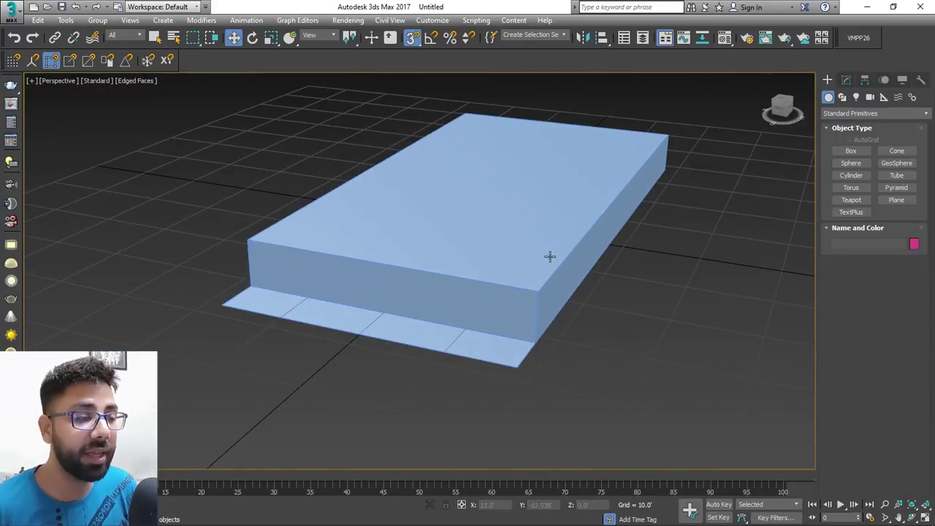
Set the height of the 69' by 36' box to 2'.
{"action": "left_click", "coordinate": [543, 234]}
{"action": "left_click", "coordinate": [845, 79]}
{"action": "middle_click_drag", "start_coordinate": [755, 216], "coordinate": [695, 218]}
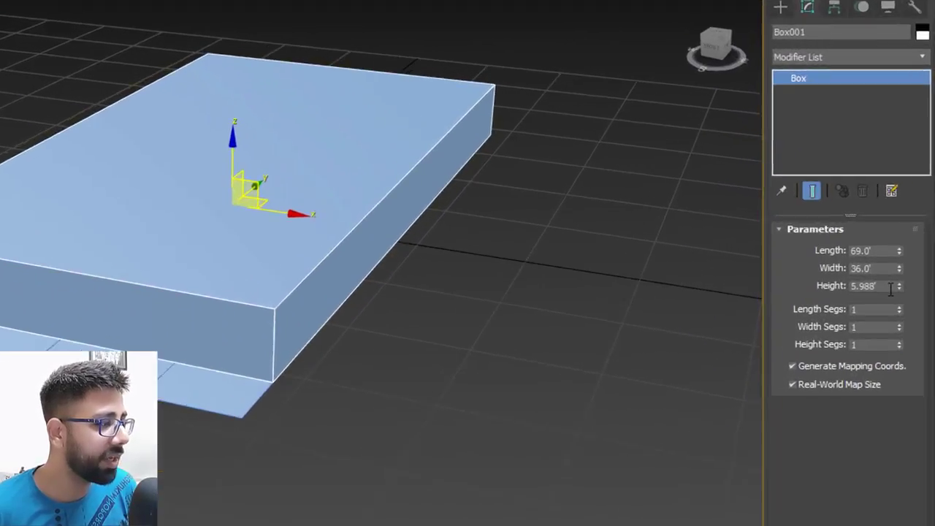
{"action": "left_click", "coordinate": [890, 289]}
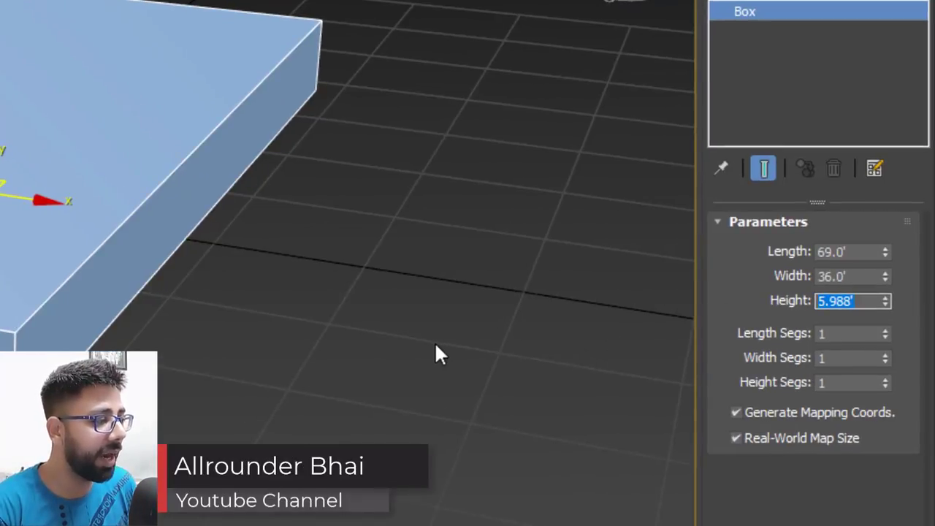
{"action": "type", "text": "2"}
{"action": "key", "text": "Return"}
{"action": "middle_click_drag", "start_coordinate": [343, 358], "coordinate": [440, 345]}
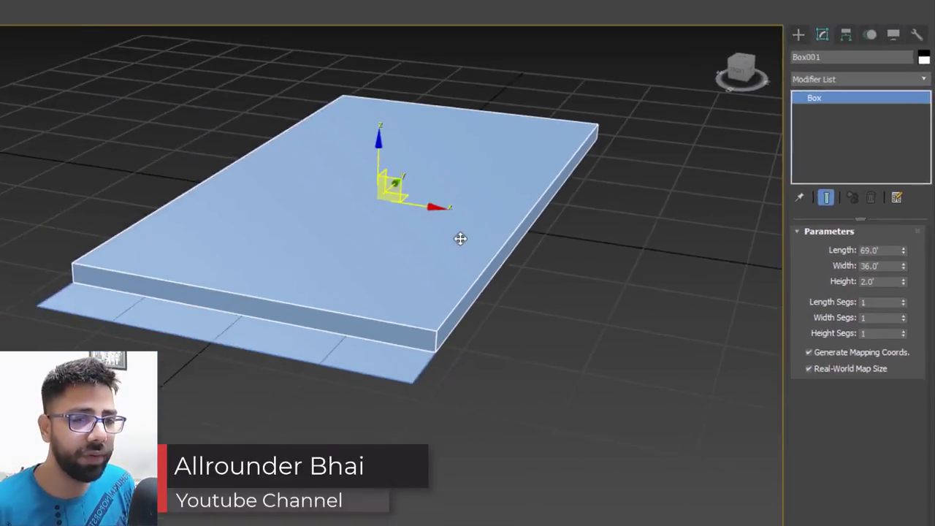
{"action": "mouse_move", "coordinate": [464, 239]}
{"action": "middle_mouse_down", "text": "alt"}
{"action": "mouse_move", "coordinate": [536, 239]}
{"action": "mouse_move", "coordinate": [454, 238]}
{"action": "middle_mouse_up", "text": "alt"}
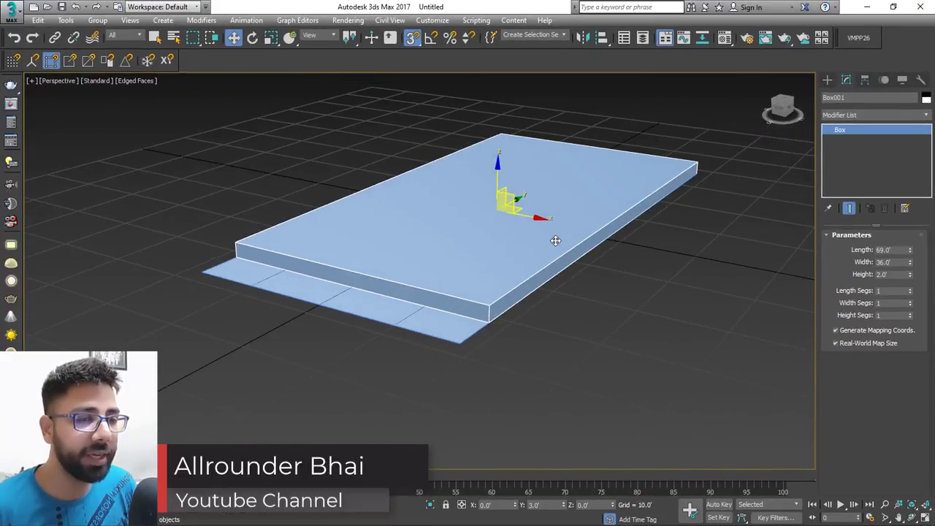
{"action": "middle_click_drag", "start_coordinate": [555, 240], "coordinate": [551, 269]}
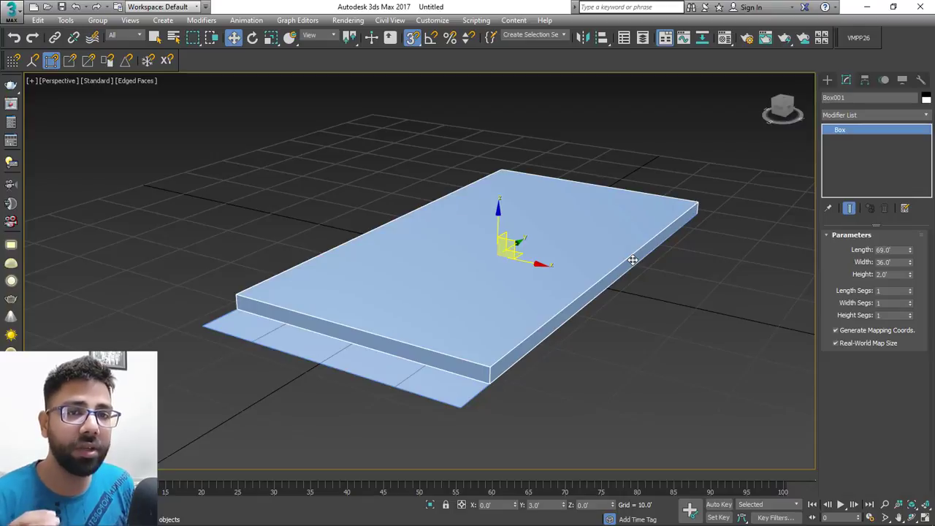
{"action": "middle_click_drag", "start_coordinate": [592, 282], "coordinate": [546, 333], "text": "alt"}
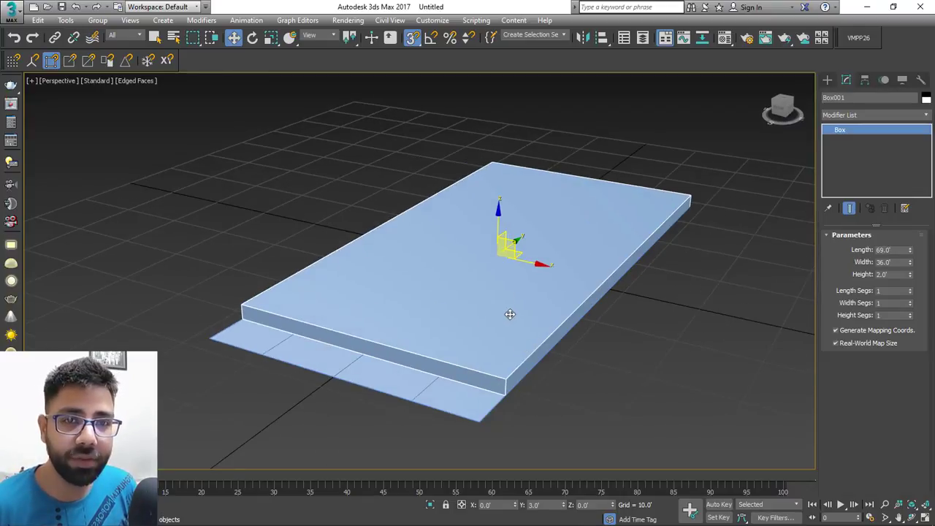
{"action": "left_click", "coordinate": [406, 387]}
{"action": "left_click", "coordinate": [436, 337]}
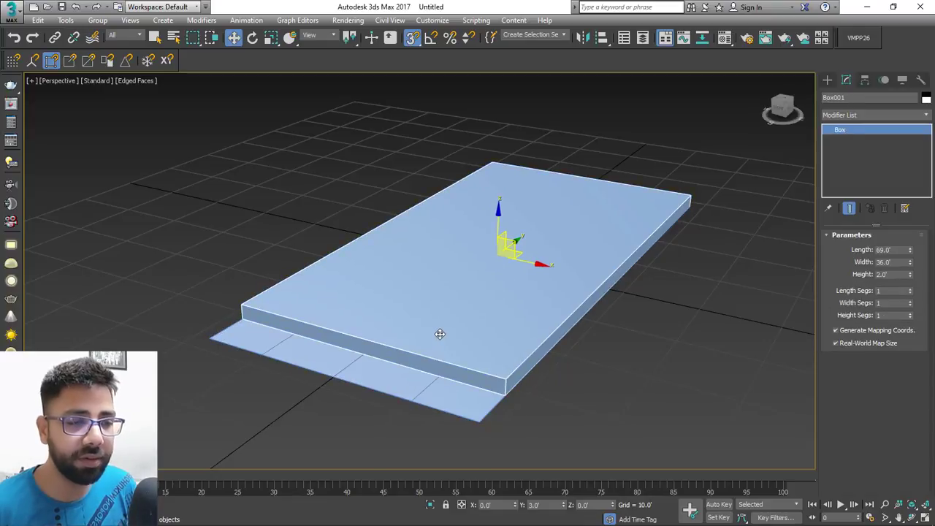
{"action": "middle_click_drag", "start_coordinate": [446, 322], "coordinate": [459, 322]}
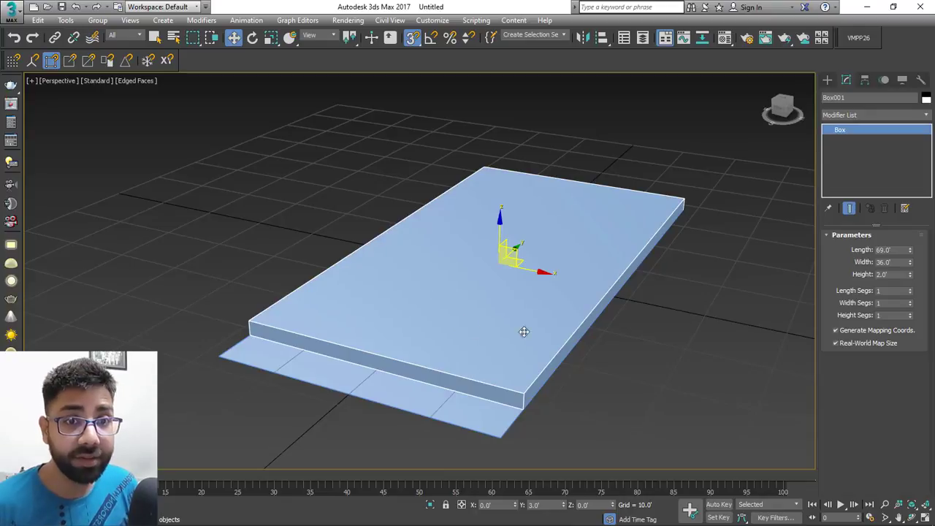
{"action": "middle_click_drag", "start_coordinate": [523, 332], "coordinate": [529, 260]}
{"action": "mouse_move", "coordinate": [513, 293]}
{"action": "middle_mouse_down", "text": "alt"}
{"action": "mouse_move", "coordinate": [526, 298]}
{"action": "mouse_move", "coordinate": [508, 297]}
{"action": "middle_mouse_up", "text": "alt"}
Create a 6' by 36' box, 2' high, over the plane's uncovered front strip by snapping to its corners and the slab's top.
{"action": "left_click", "coordinate": [827, 81]}
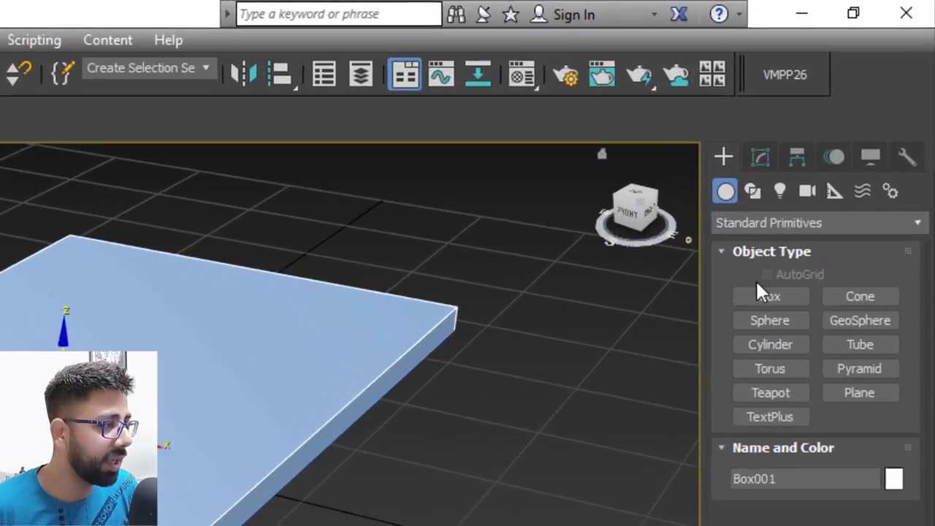
{"action": "left_click", "coordinate": [849, 150]}
{"action": "middle_click_drag", "start_coordinate": [566, 240], "coordinate": [572, 214]}
{"action": "scroll", "coordinate": [345, 277], "scroll_direction": "up", "scroll_amount": 3}
{"action": "middle_click_drag", "start_coordinate": [343, 278], "coordinate": [399, 264]}
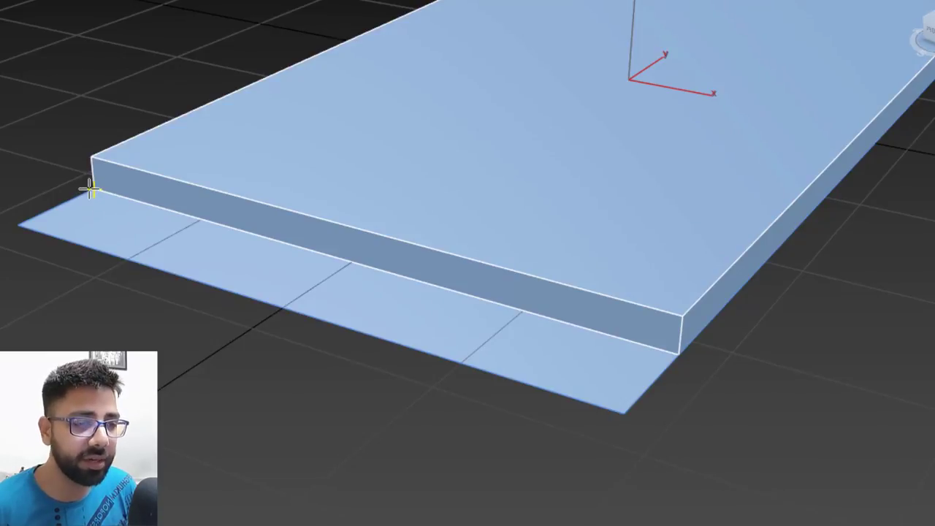
{"action": "left_click_drag", "start_coordinate": [88, 189], "coordinate": [620, 413]}
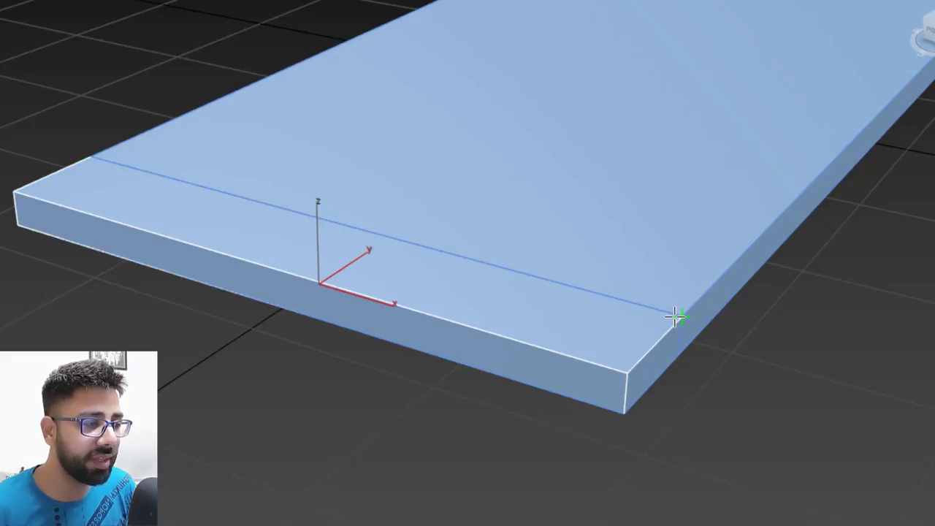
{"action": "mouse_move", "coordinate": [694, 403]}
{"action": "middle_mouse_down", "text": "alt"}
{"action": "mouse_move", "coordinate": [582, 382]}
{"action": "mouse_move", "coordinate": [712, 419]}
{"action": "middle_mouse_up", "text": "alt"}
{"action": "scroll", "coordinate": [695, 413], "scroll_direction": "down", "scroll_amount": 3}
{"action": "middle_click_drag", "start_coordinate": [569, 410], "coordinate": [606, 409], "text": "alt"}
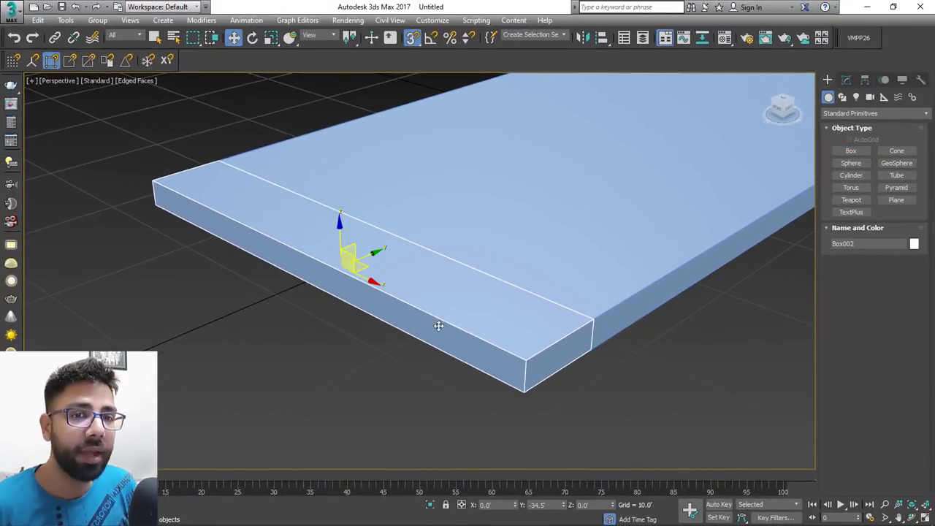
Set the width of the new front box to 14'.
{"action": "middle_click_drag", "start_coordinate": [478, 324], "coordinate": [468, 320], "text": "alt"}
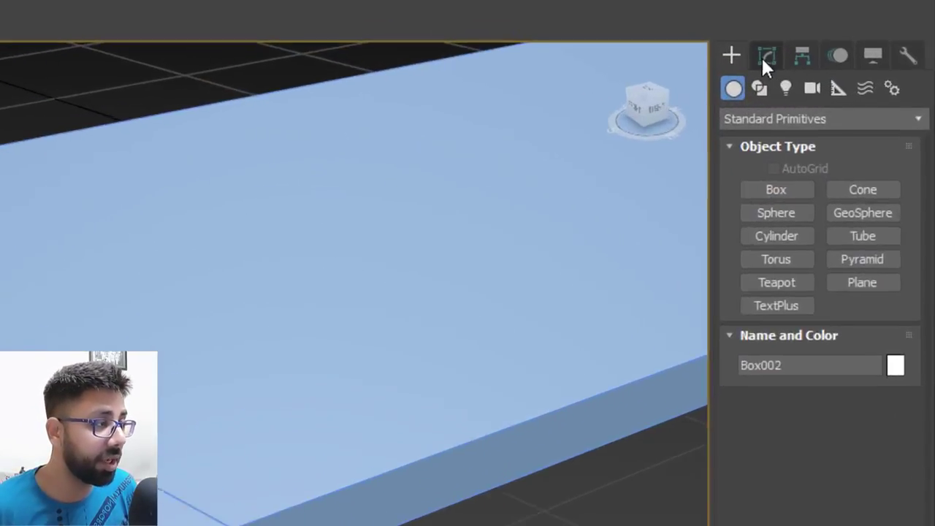
{"action": "left_click", "coordinate": [757, 52]}
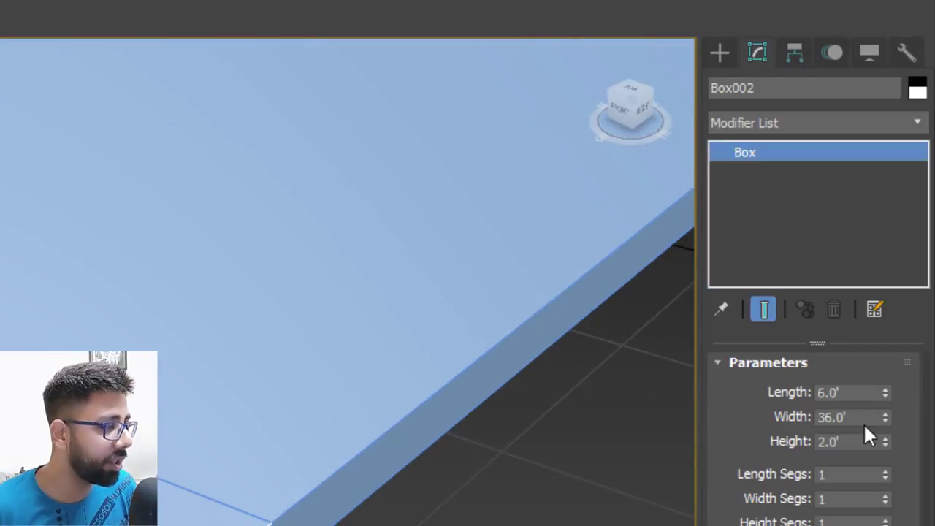
{"action": "left_click_drag", "start_coordinate": [862, 420], "coordinate": [697, 418]}
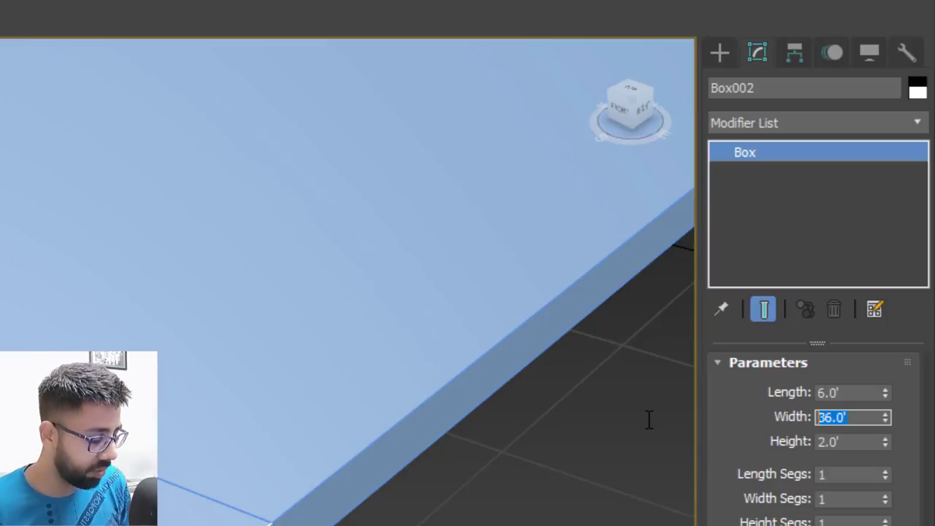
{"action": "type", "text": "14"}
{"action": "key", "text": "Return"}
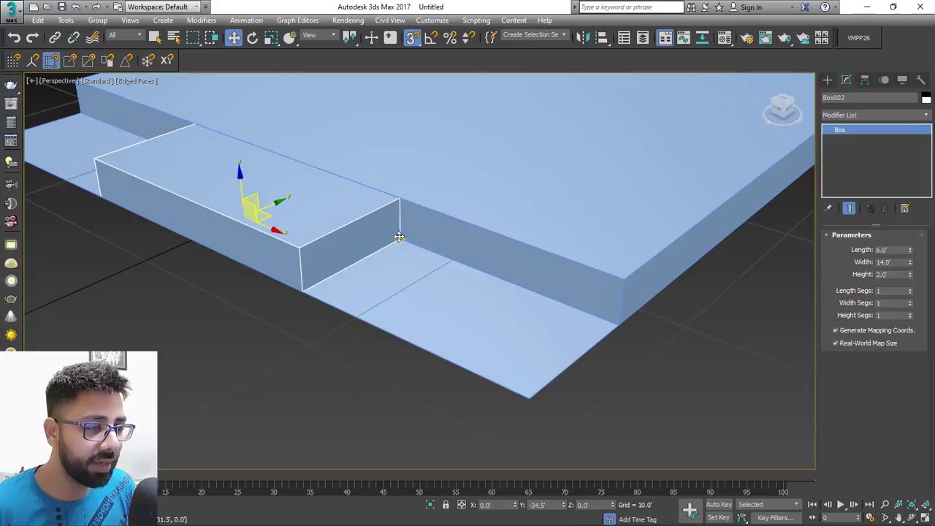
Move the 14' wide box sideways, snapping its rear bottom corner to the slab's front bottom corner, and deselect it.
{"action": "left_click_drag", "start_coordinate": [398, 237], "coordinate": [615, 324]}
{"action": "left_click", "coordinate": [634, 371]}
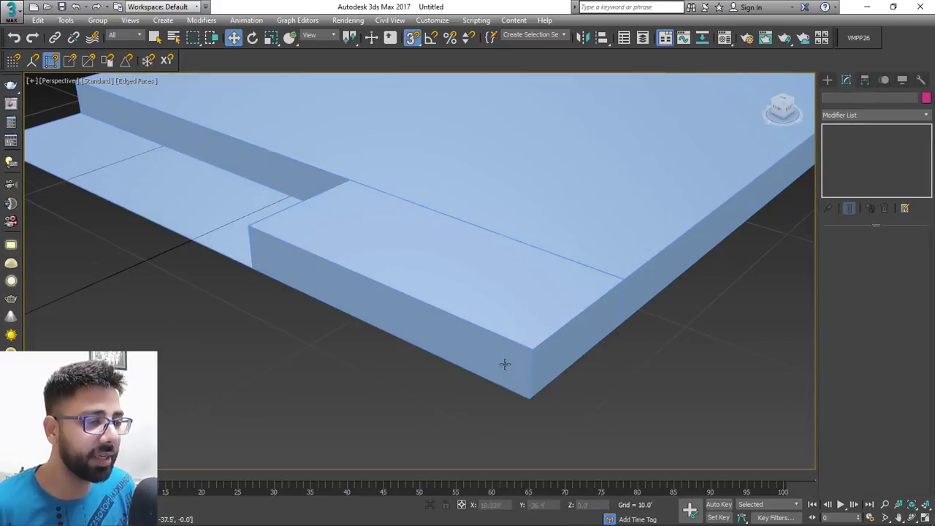
{"action": "scroll", "coordinate": [511, 364], "scroll_direction": "down", "scroll_amount": 5}
{"action": "scroll", "coordinate": [544, 358], "scroll_direction": "up", "scroll_amount": 3}
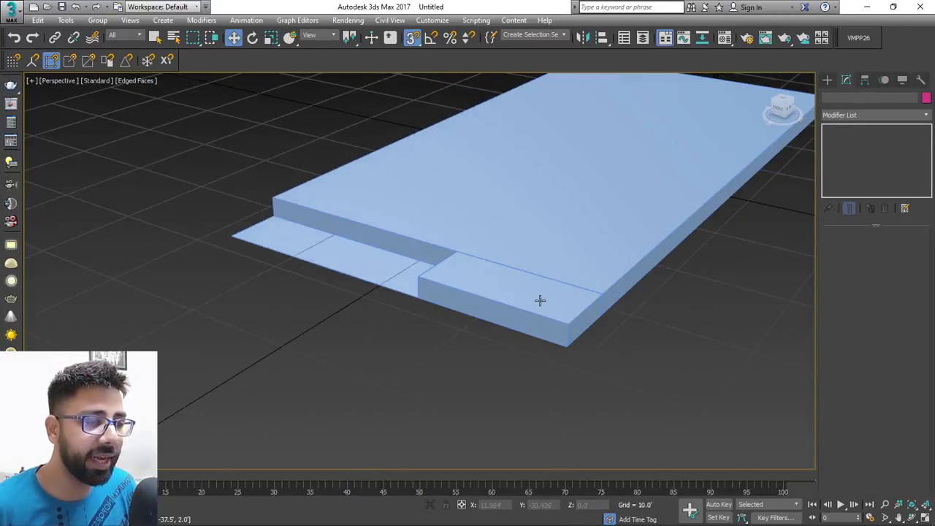
{"action": "middle_click_drag", "start_coordinate": [529, 310], "coordinate": [477, 345], "text": "alt"}
Set the front box's length to 8' and snap its rear bottom corner to the slab's front bottom corner.
{"action": "left_click", "coordinate": [421, 310]}
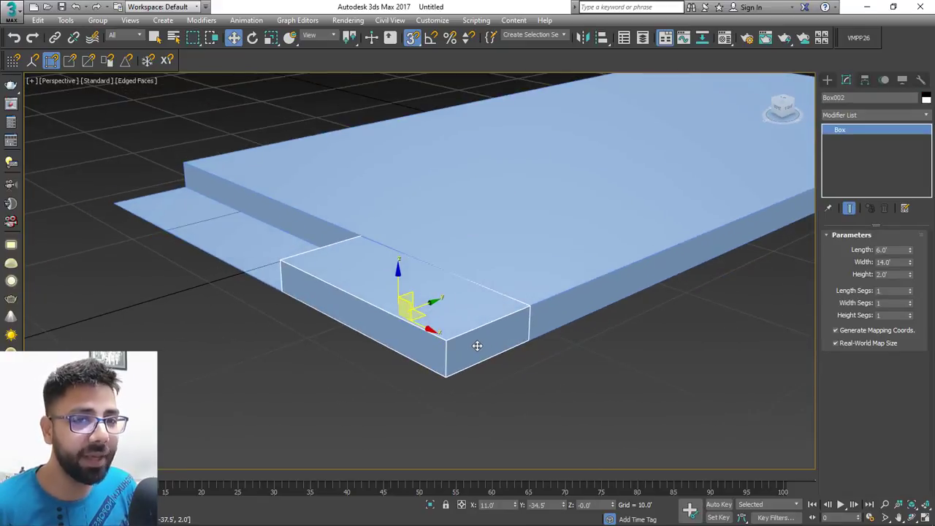
{"action": "left_click", "coordinate": [882, 249]}
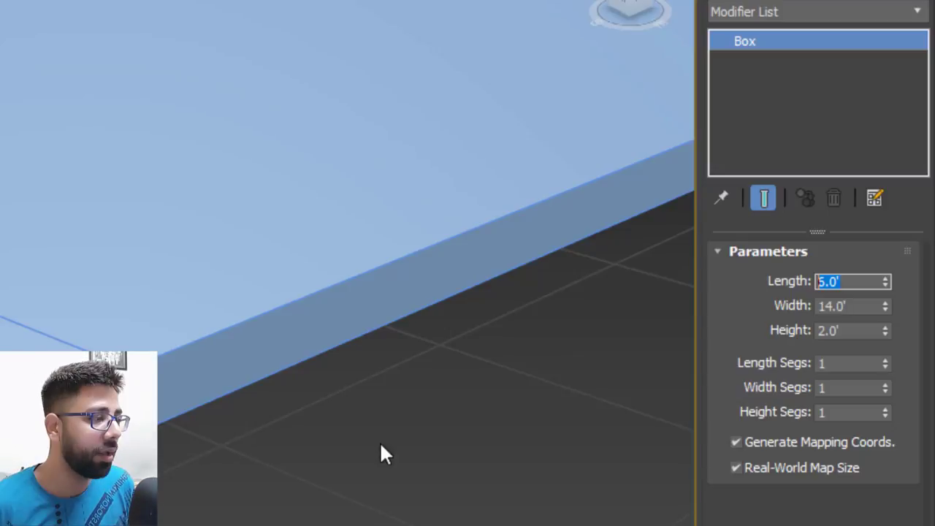
{"action": "scroll", "coordinate": [381, 444], "scroll_direction": "up", "scroll_amount": 2}
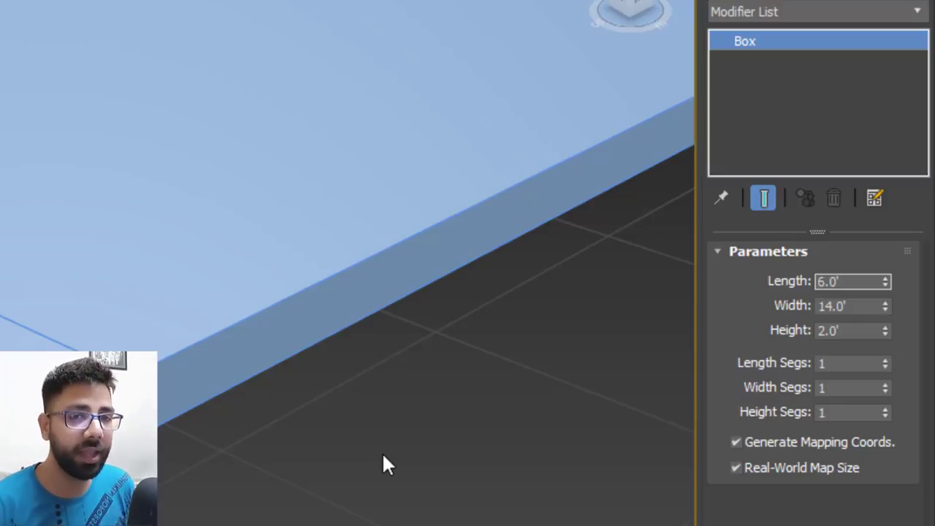
{"action": "middle_click_drag", "start_coordinate": [382, 453], "coordinate": [413, 421]}
{"action": "left_click", "coordinate": [854, 281]}
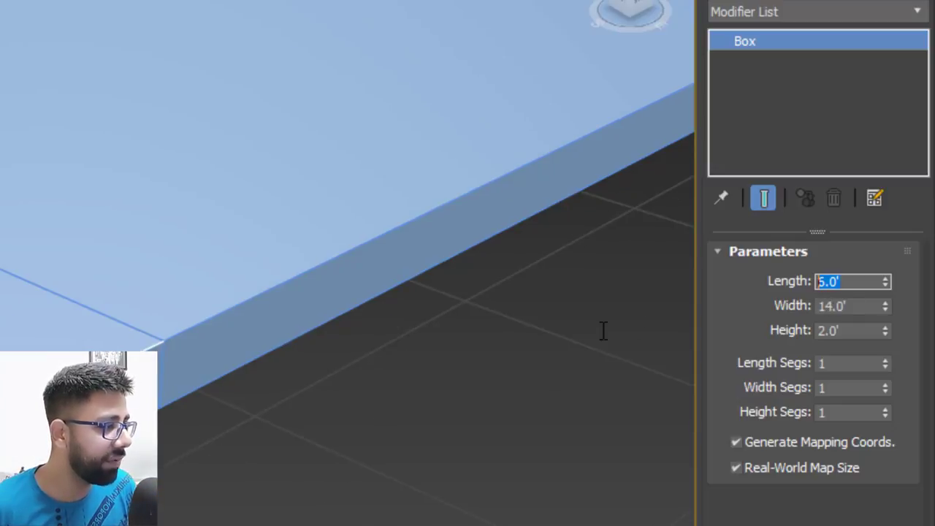
{"action": "type", "text": "8"}
{"action": "key", "text": "Return"}
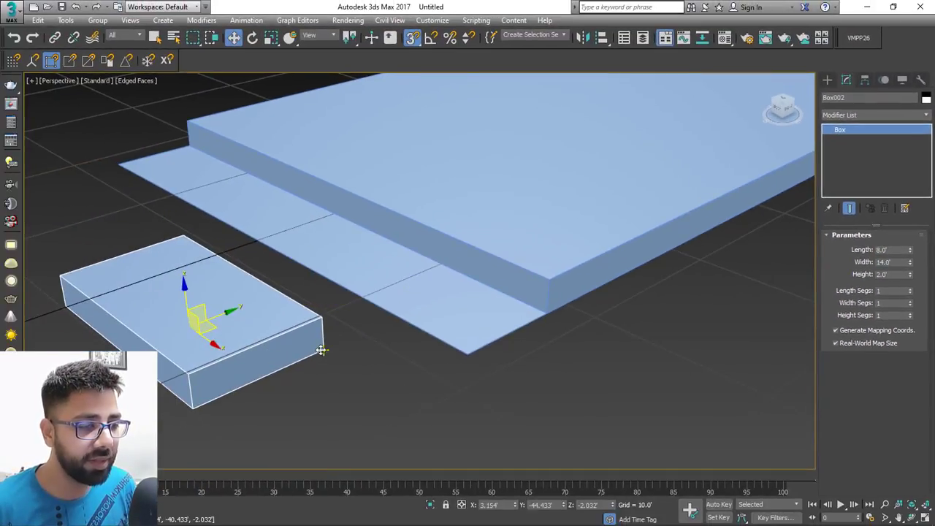
{"action": "left_click_drag", "start_coordinate": [324, 351], "coordinate": [542, 303]}
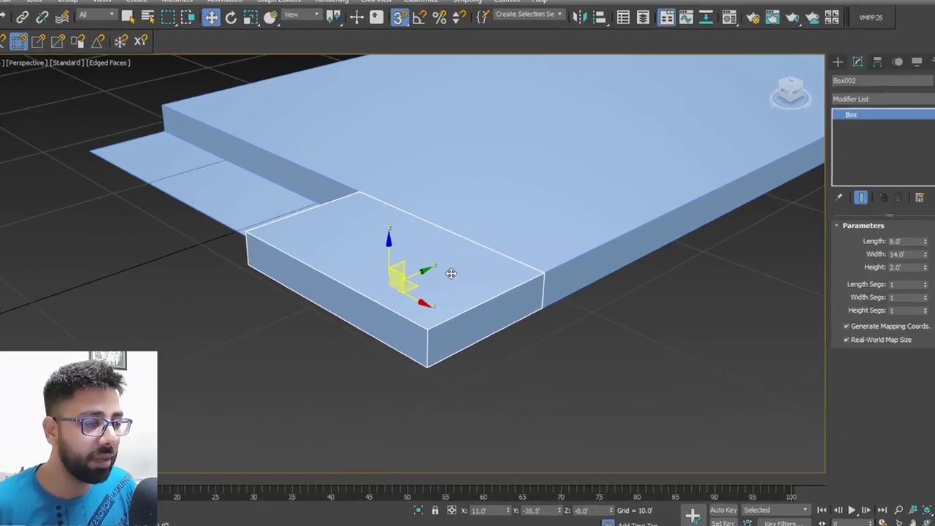
Convert the front box to an editable poly and remove its upper front edge together with its vertices to form a ramp.
{"action": "right_click", "coordinate": [460, 278]}
{"action": "mouse_move", "coordinate": [562, 398]}
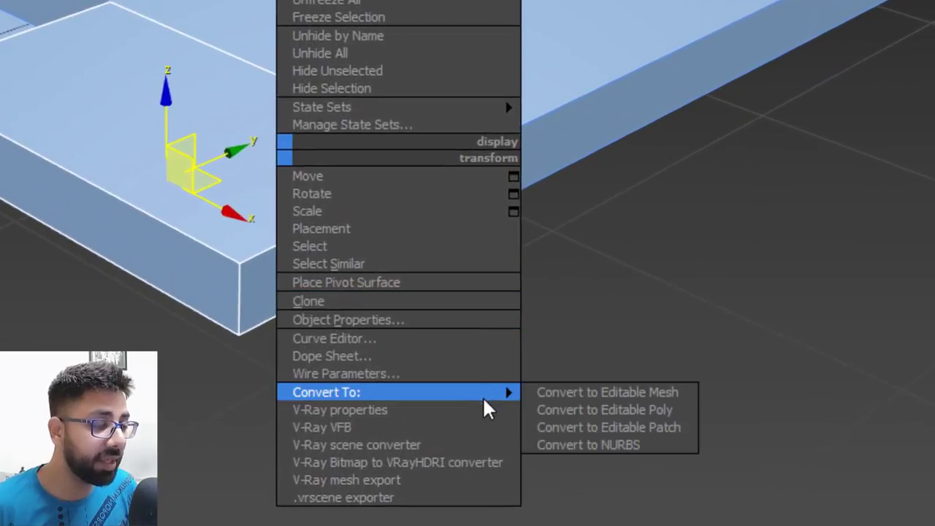
{"action": "left_click", "coordinate": [611, 413]}
{"action": "scroll", "coordinate": [288, 307], "scroll_direction": "up", "scroll_amount": 3}
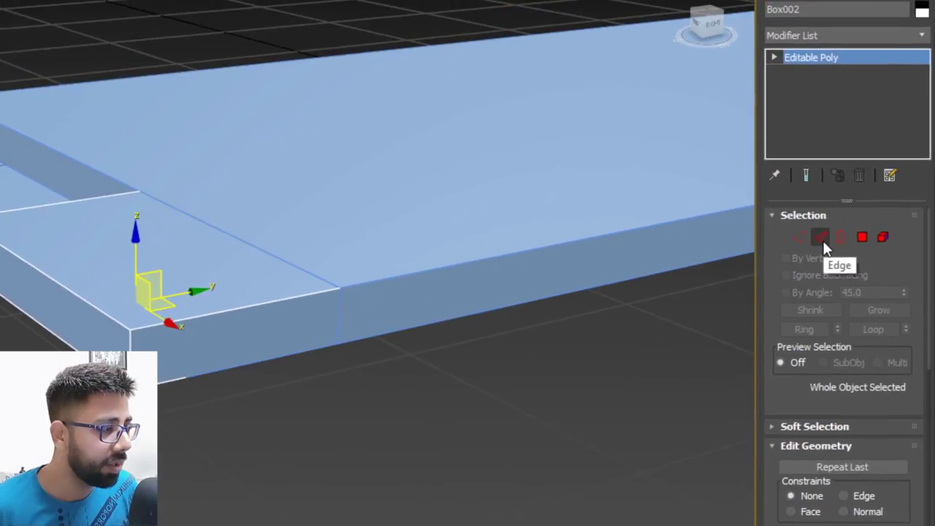
{"action": "left_click", "coordinate": [822, 240]}
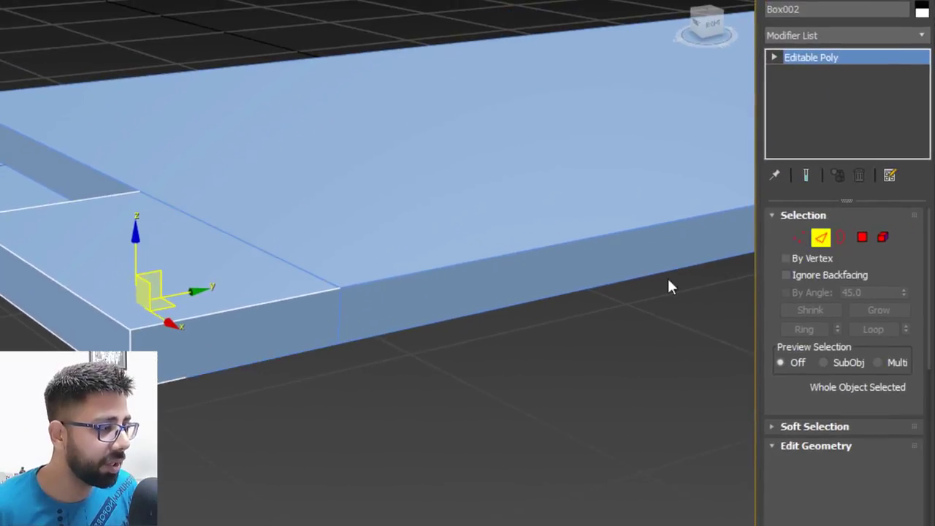
{"action": "left_click", "coordinate": [92, 301]}
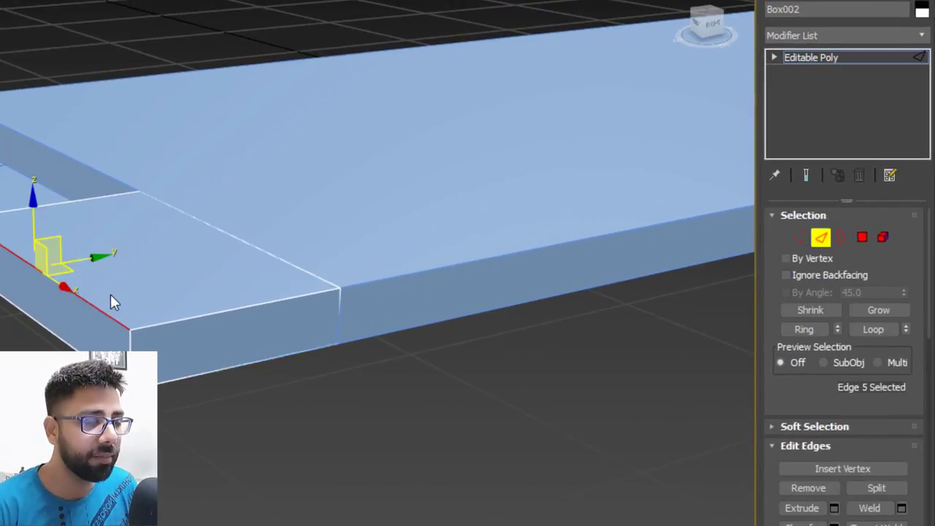
{"action": "key", "text": "ctrl+BackSpace"}
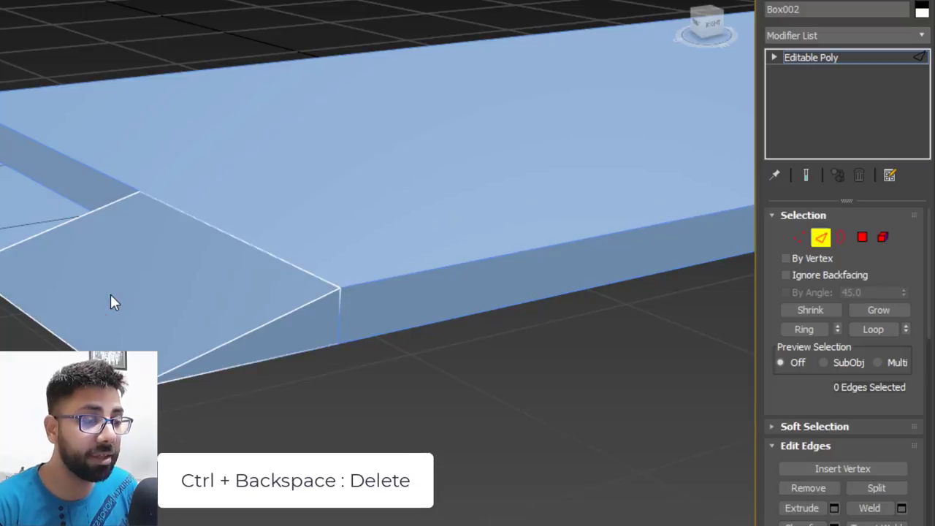
Undo the edge removal, remove only the edge while keeping its vertices, and switch to vertex selection.
{"action": "key", "text": "ctrl+z"}
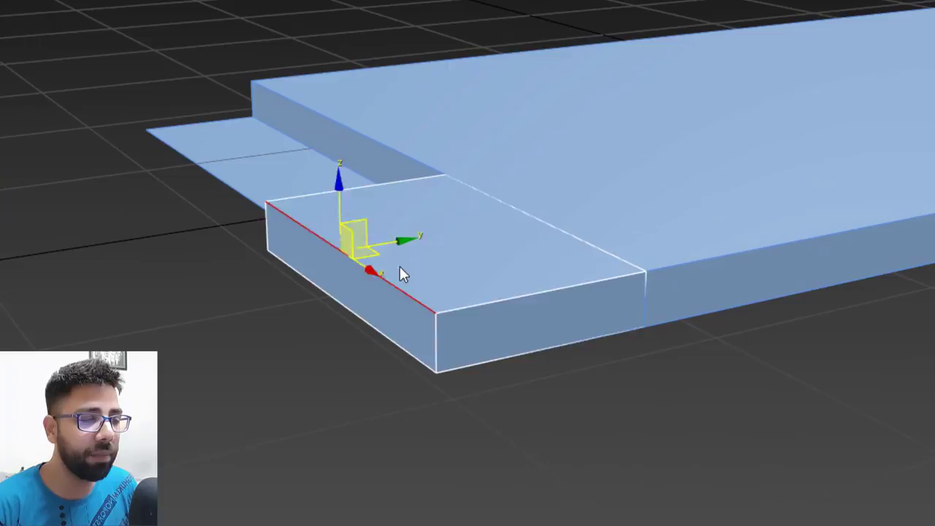
{"action": "key", "text": "BackSpace"}
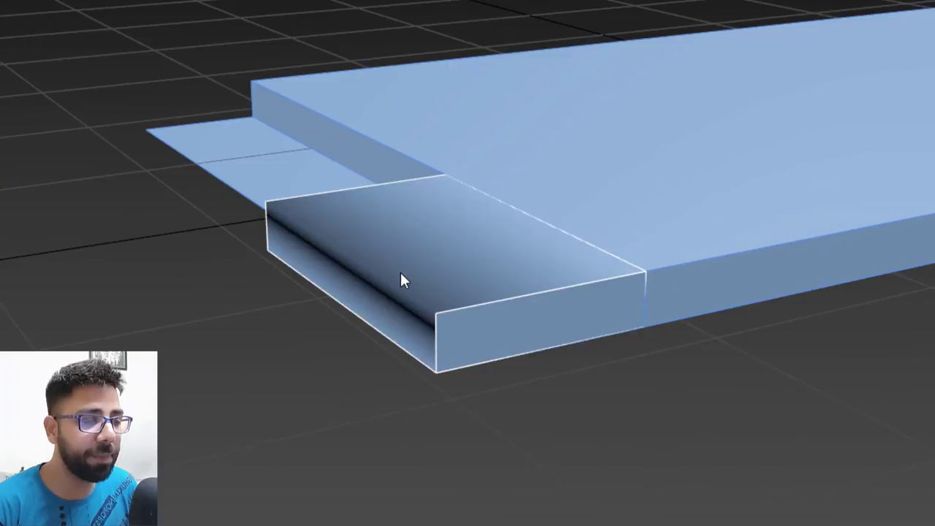
{"action": "scroll", "coordinate": [400, 273], "scroll_direction": "up", "scroll_amount": 2}
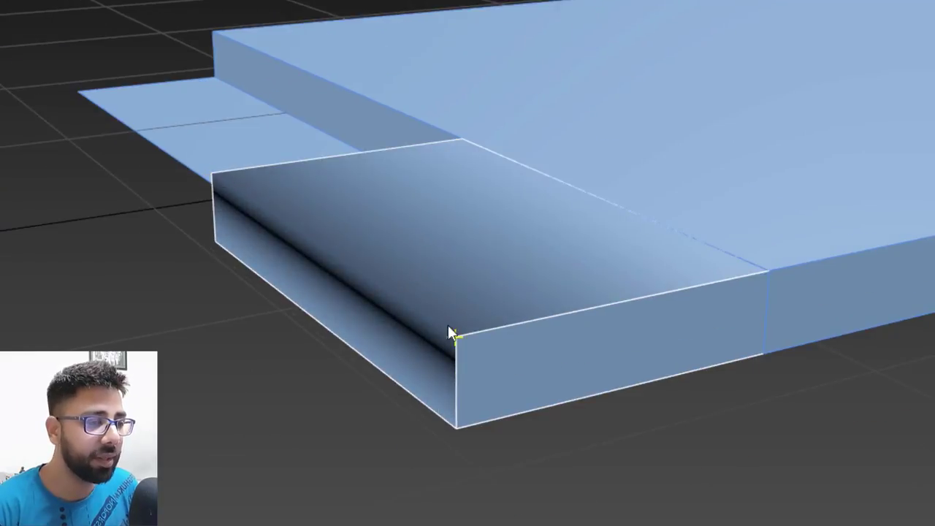
{"action": "middle_click_drag", "start_coordinate": [368, 271], "coordinate": [468, 349], "text": "alt"}
{"action": "scroll", "coordinate": [467, 348], "scroll_direction": "up", "scroll_amount": 2}
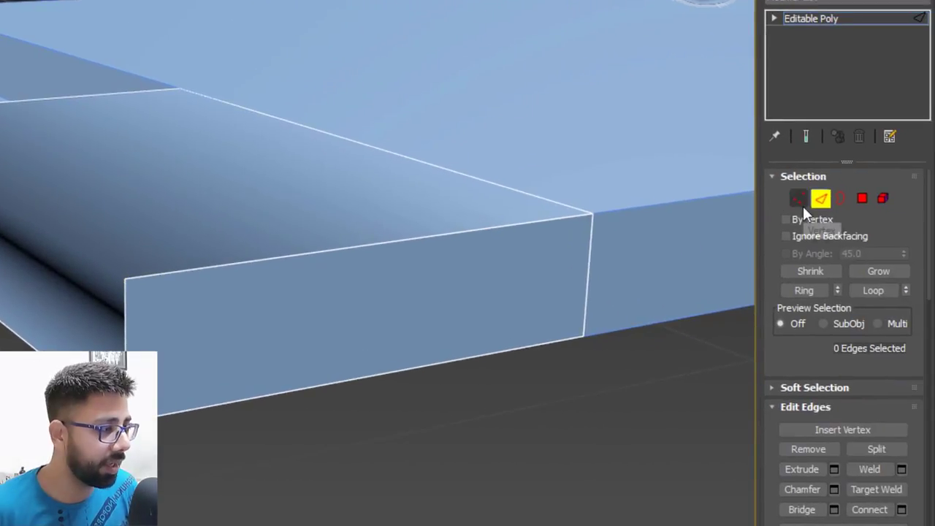
{"action": "left_click", "coordinate": [799, 198]}
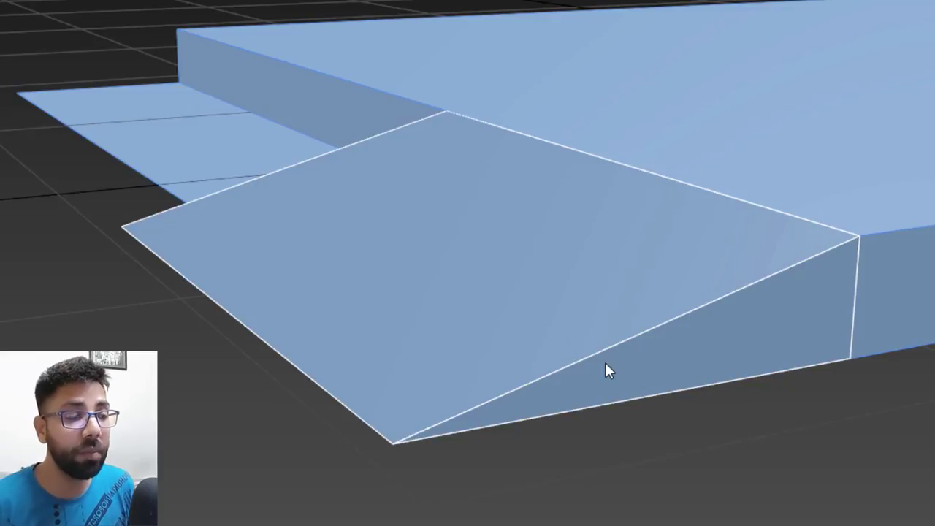
Examine the ramp and its junction with the slab from several angles.
{"action": "middle_click_drag", "start_coordinate": [671, 387], "coordinate": [693, 398], "text": "alt"}
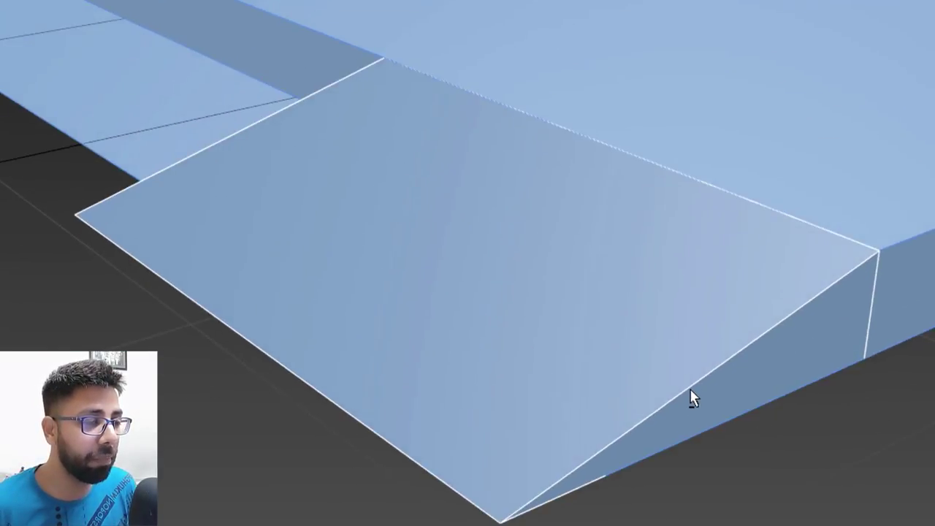
{"action": "scroll", "coordinate": [720, 401], "scroll_direction": "down", "scroll_amount": 5}
{"action": "middle_click_drag", "start_coordinate": [638, 387], "coordinate": [504, 366], "text": "alt"}
{"action": "middle_click_drag", "start_coordinate": [569, 362], "coordinate": [655, 372], "text": "alt"}
{"action": "scroll", "coordinate": [655, 373], "scroll_direction": "down", "scroll_amount": 2}
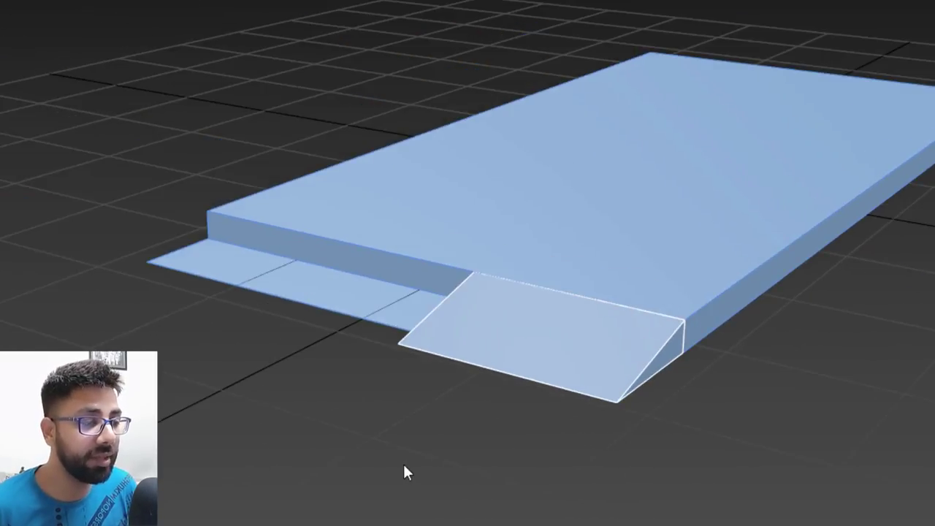
{"action": "scroll", "coordinate": [691, 257], "scroll_direction": "down", "scroll_amount": 2}
{"action": "scroll", "coordinate": [647, 326], "scroll_direction": "up", "scroll_amount": 6}
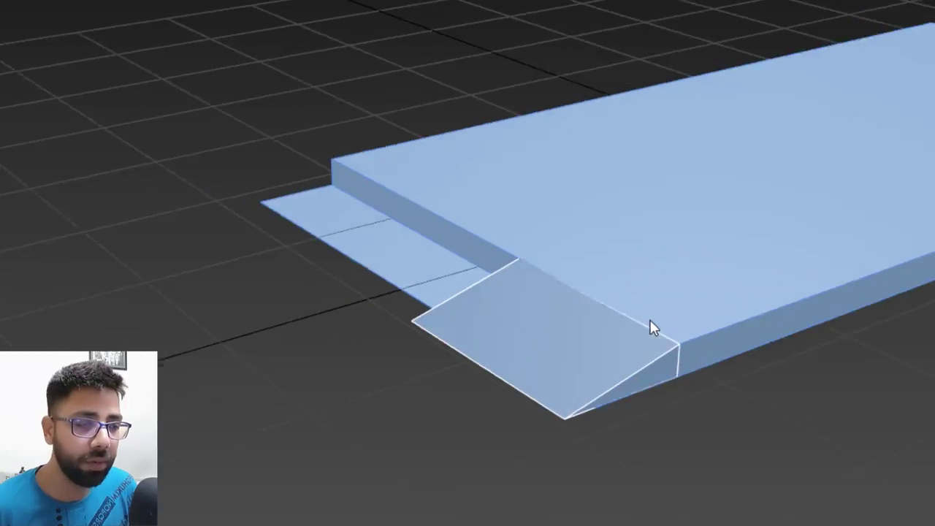
{"action": "middle_click_drag", "start_coordinate": [644, 319], "coordinate": [649, 324], "text": "alt"}
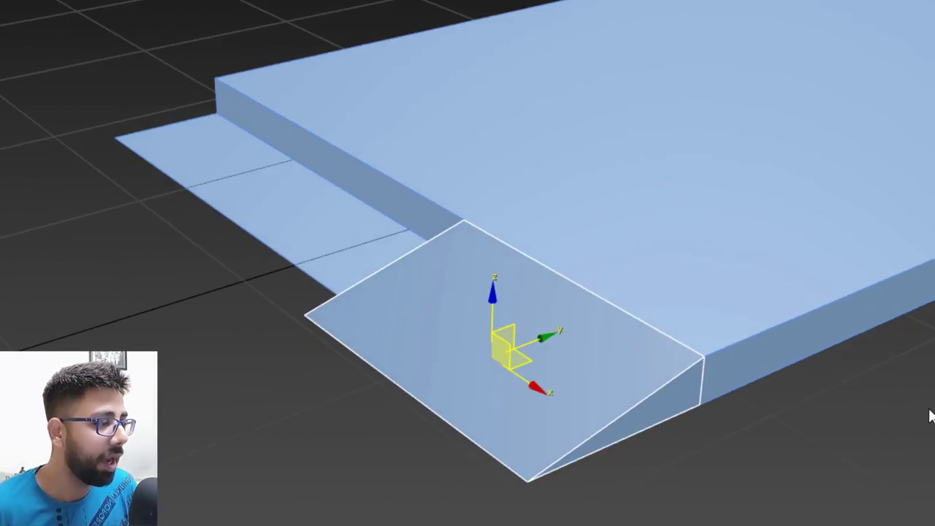
Create an 8' by 22' box, 2' high, over the front strip beside the ramp by snapping to the existing corners and slab top.
{"action": "left_click", "coordinate": [929, 410]}
{"action": "middle_click_drag", "start_coordinate": [316, 222], "coordinate": [419, 244], "text": "alt"}
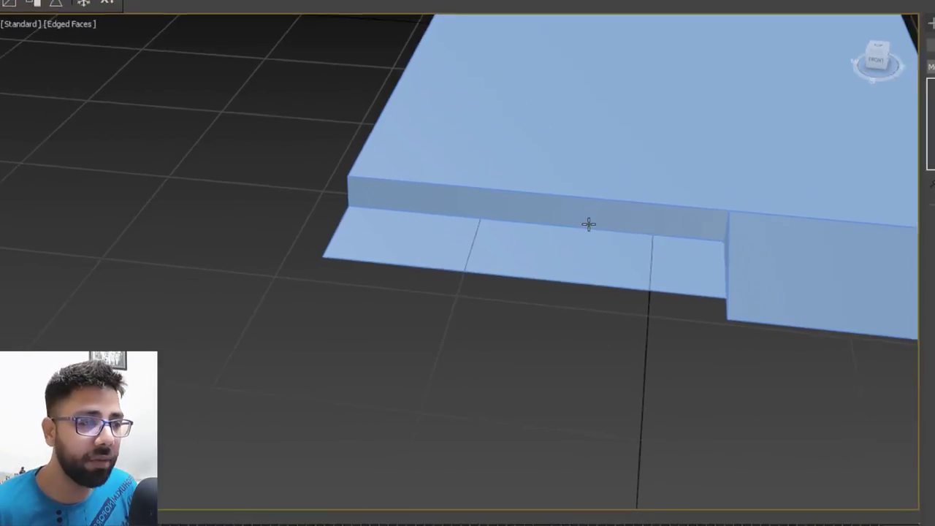
{"action": "middle_click_drag", "start_coordinate": [589, 224], "coordinate": [506, 264], "text": "alt"}
{"action": "left_click_drag", "start_coordinate": [83, 273], "coordinate": [621, 397]}
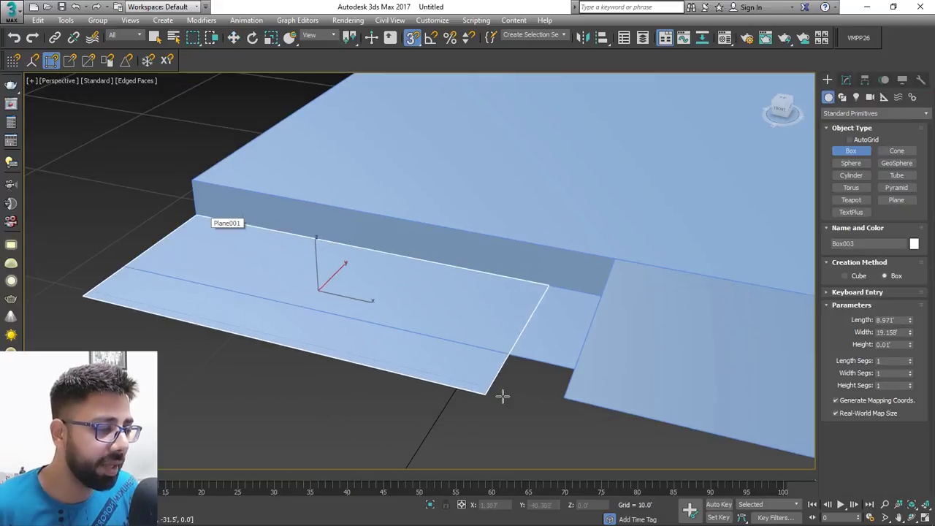
{"action": "left_click_drag", "start_coordinate": [620, 271], "coordinate": [618, 263]}
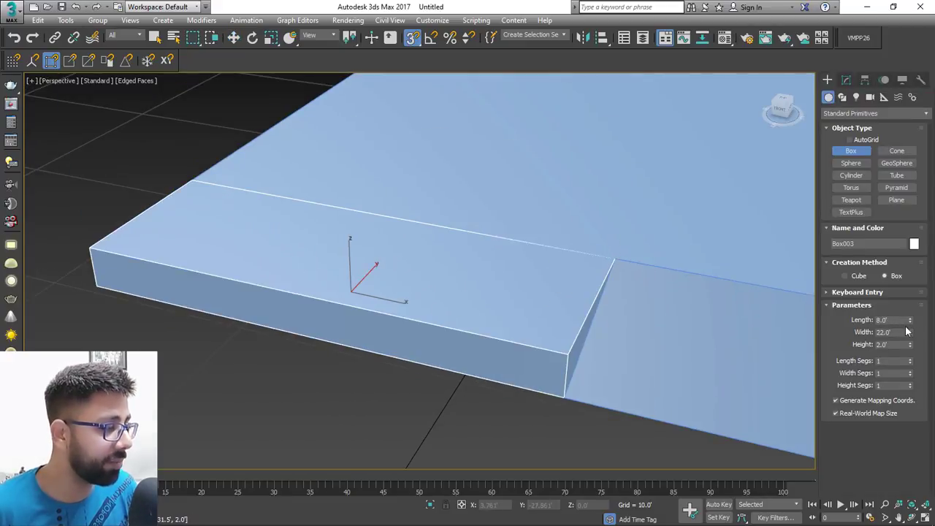
Set the new 22' wide box's length to 4' and its height to 1.5'.
{"action": "left_click_drag", "start_coordinate": [898, 320], "coordinate": [696, 319]}
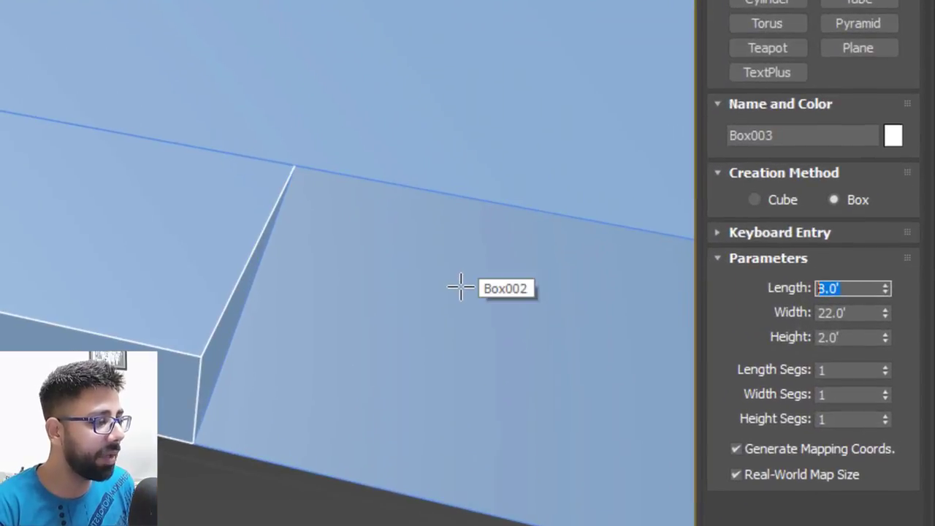
{"action": "middle_click_drag", "start_coordinate": [209, 298], "coordinate": [129, 237], "text": "alt"}
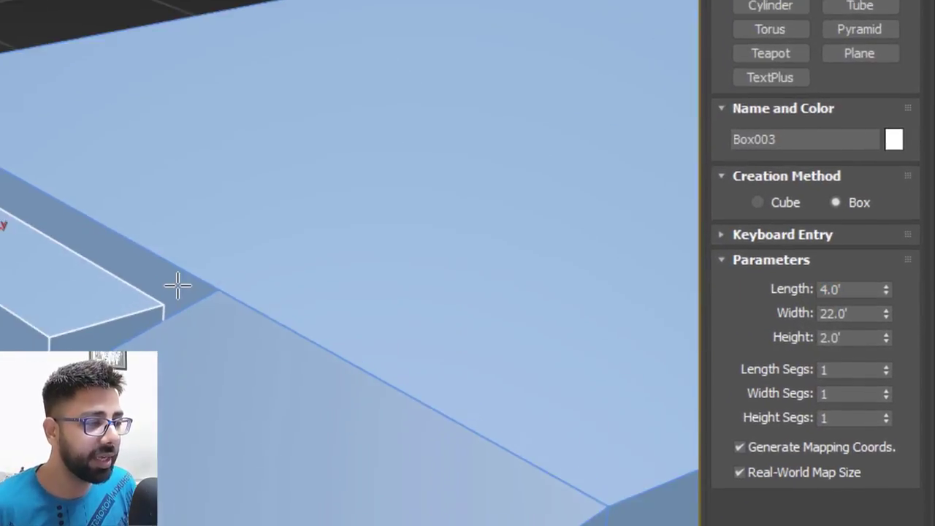
{"action": "middle_click_drag", "start_coordinate": [422, 279], "coordinate": [314, 184]}
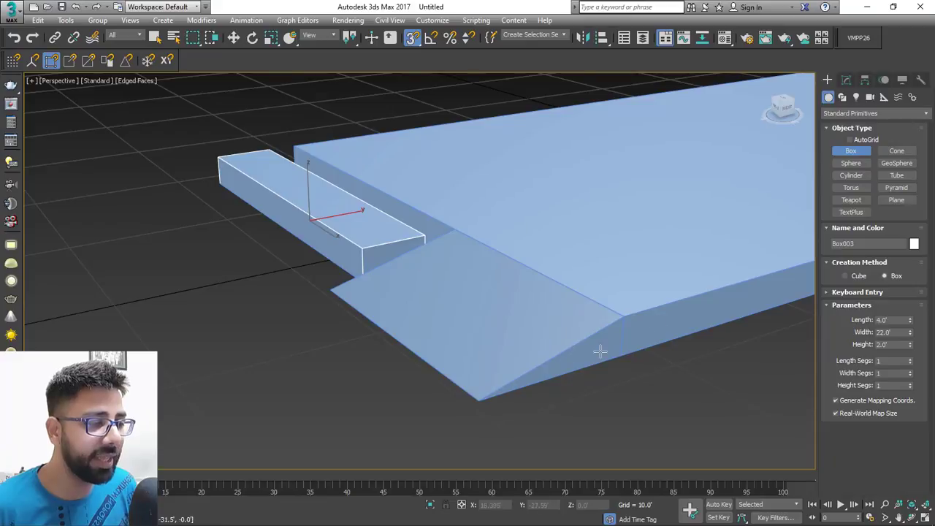
{"action": "scroll", "coordinate": [354, 172], "scroll_direction": "up", "scroll_amount": 3}
{"action": "scroll", "coordinate": [300, 241], "scroll_direction": "up", "scroll_amount": 6}
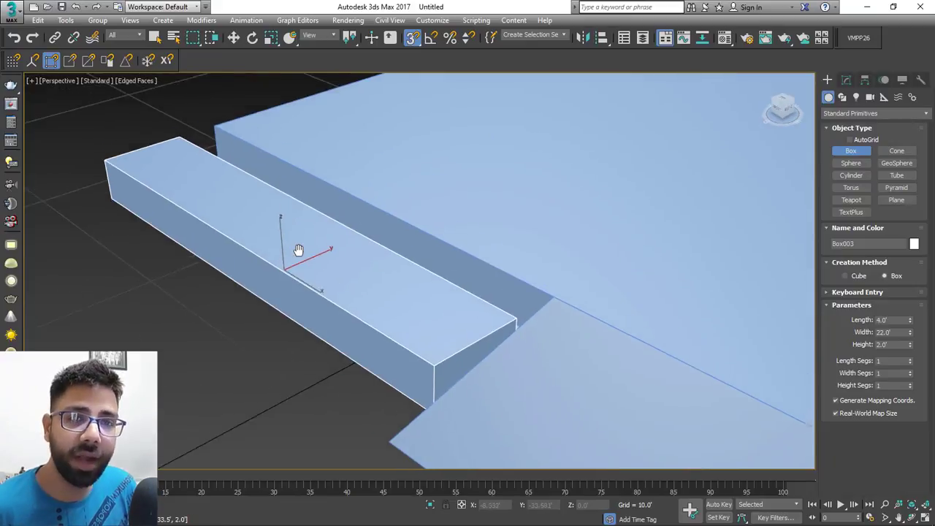
{"action": "middle_click_drag", "start_coordinate": [333, 283], "coordinate": [371, 250], "text": "alt"}
{"action": "scroll", "coordinate": [371, 249], "scroll_direction": "down", "scroll_amount": 2}
{"action": "left_click_drag", "start_coordinate": [892, 333], "coordinate": [802, 356]}
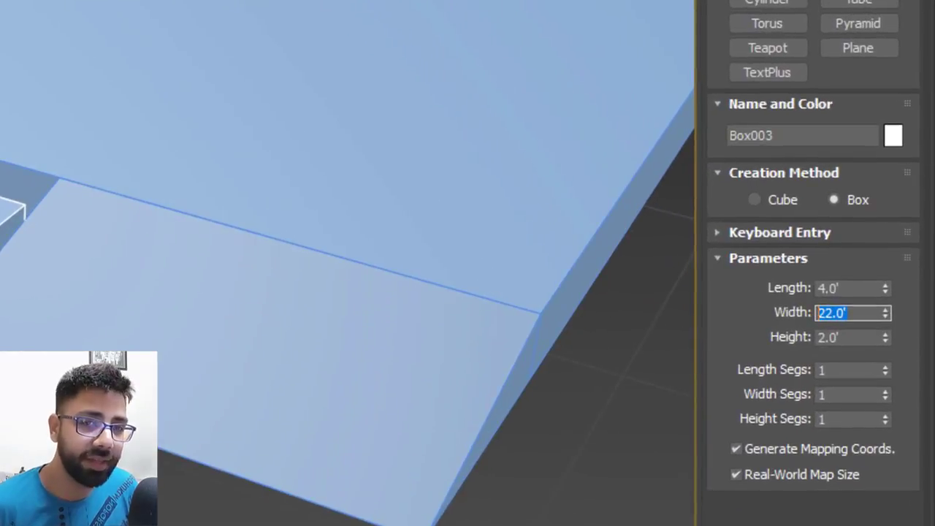
{"action": "key", "text": "Tab"}
{"action": "type", "text": "1"}
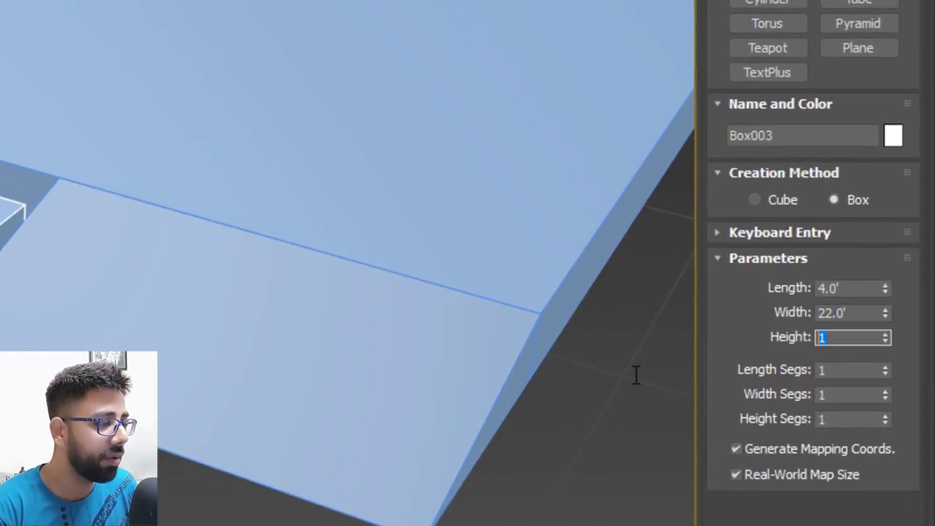
{"action": "type", "text": ".5"}
{"action": "key", "text": "Return"}
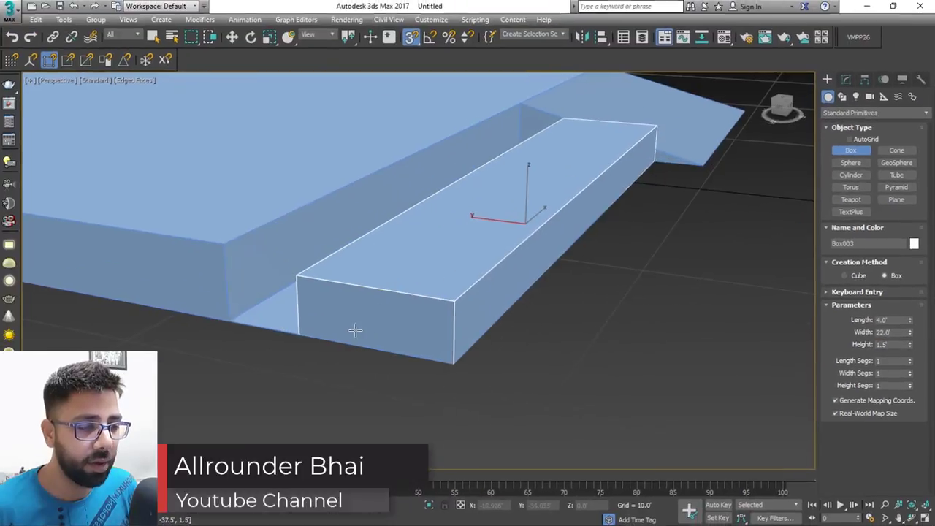
Move the 1.5' high box back against the slab's front face with vertex snapping, and deselect it.
{"action": "key", "text": "w"}
{"action": "middle_click_drag", "start_coordinate": [354, 330], "coordinate": [420, 336]}
{"action": "left_click_drag", "start_coordinate": [419, 337], "coordinate": [344, 324]}
{"action": "left_click", "coordinate": [351, 374]}
{"action": "scroll", "coordinate": [351, 374], "scroll_direction": "down", "scroll_amount": 3}
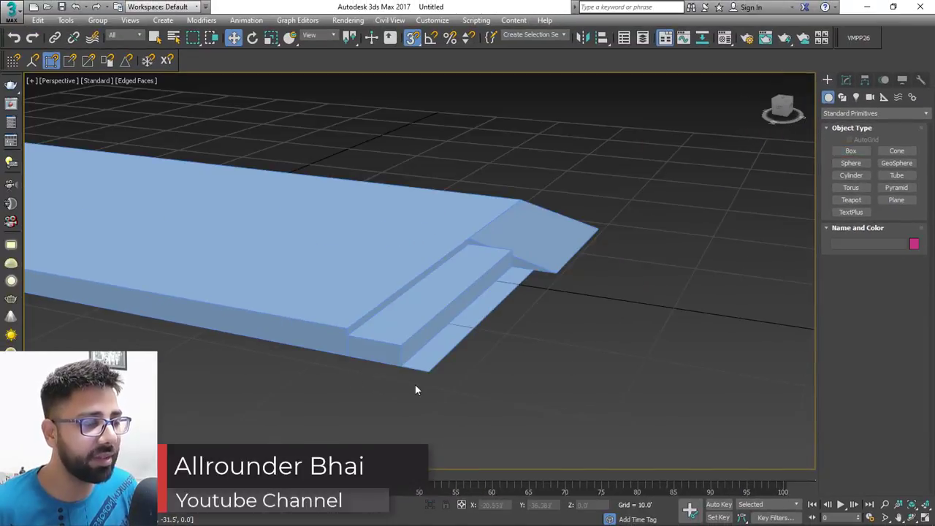
Select the 1.5' high box in front of the slab and convert it to an editable poly.
{"action": "middle_click_drag", "start_coordinate": [416, 386], "coordinate": [321, 347], "text": "alt"}
{"action": "scroll", "coordinate": [318, 315], "scroll_direction": "up", "scroll_amount": 1}
{"action": "middle_click_drag", "start_coordinate": [334, 313], "coordinate": [334, 302], "text": "alt"}
{"action": "left_click", "coordinate": [337, 255]}
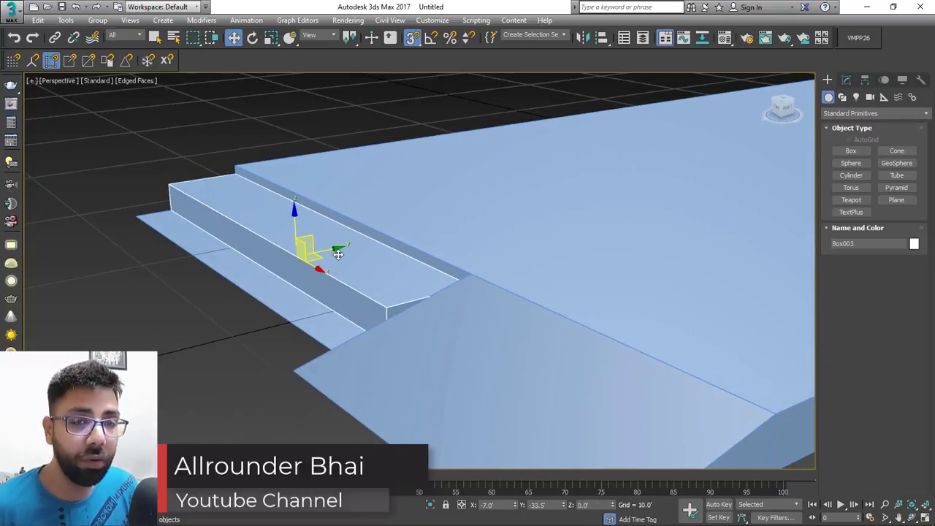
{"action": "middle_click_drag", "start_coordinate": [338, 255], "coordinate": [370, 306]}
{"action": "scroll", "coordinate": [371, 307], "scroll_direction": "up", "scroll_amount": 2}
{"action": "right_click", "coordinate": [422, 306]}
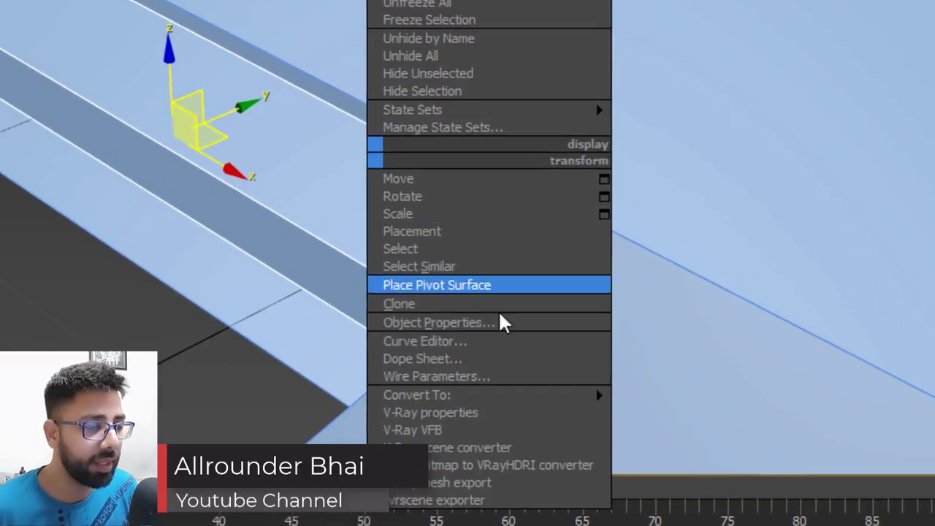
{"action": "mouse_move", "coordinate": [520, 431]}
{"action": "left_click", "coordinate": [695, 412]}
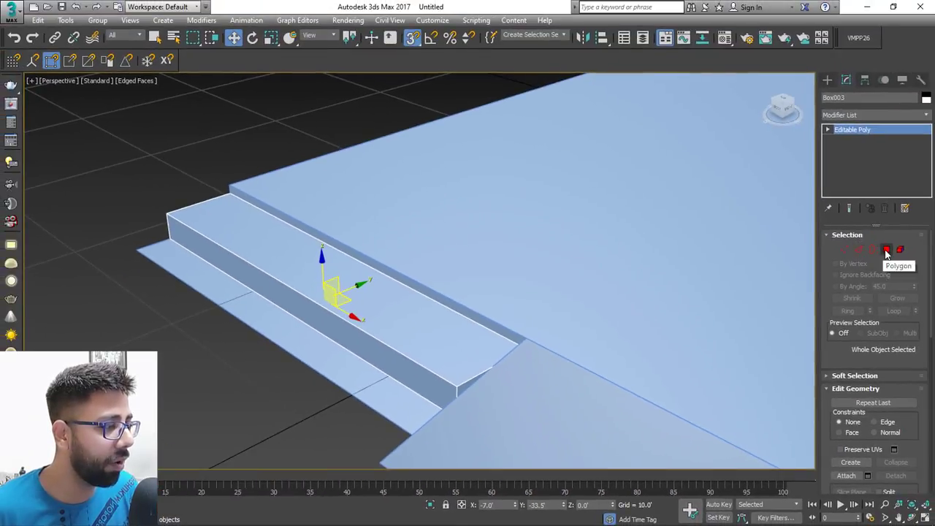
Inset the top polygon of the 1.5' high box by 0.5'.
{"action": "left_click", "coordinate": [885, 250]}
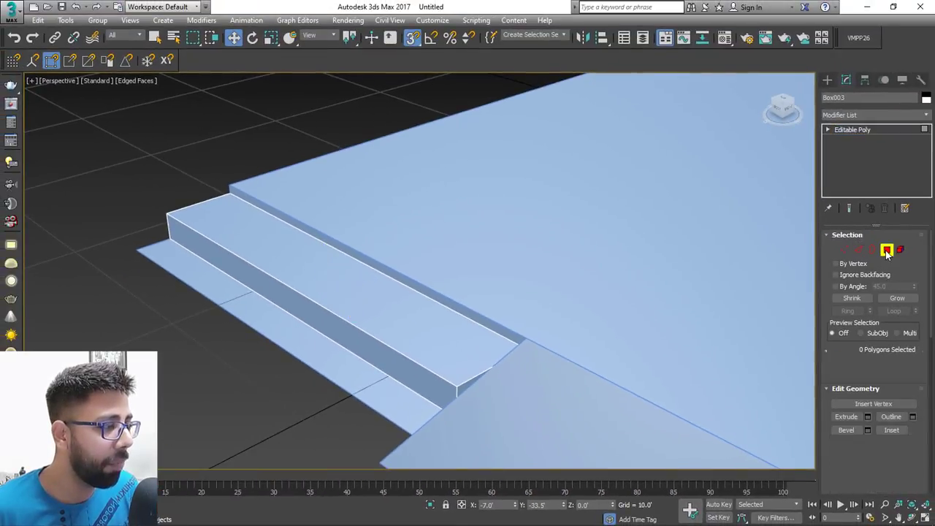
{"action": "left_click", "coordinate": [287, 268]}
{"action": "middle_click_drag", "start_coordinate": [349, 298], "coordinate": [360, 283], "text": "alt"}
{"action": "scroll", "coordinate": [359, 295], "scroll_direction": "up", "scroll_amount": 3}
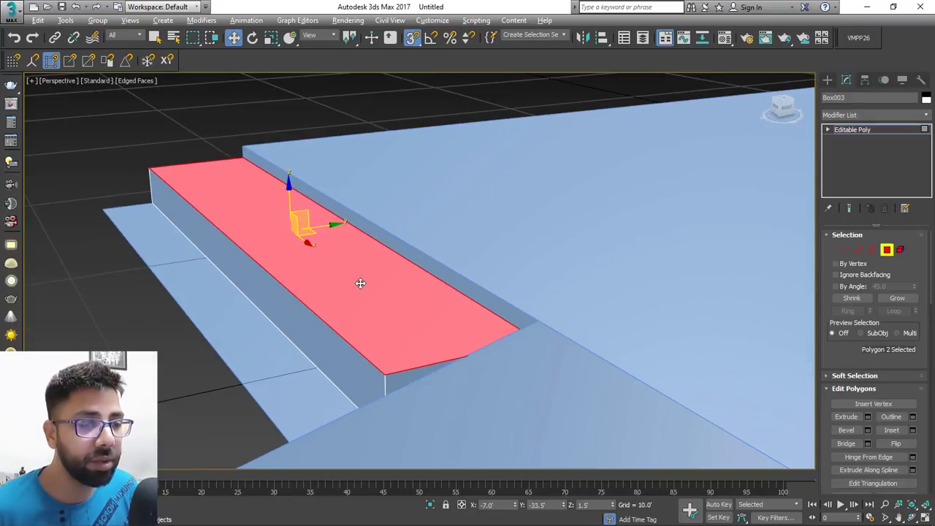
{"action": "right_click", "coordinate": [360, 283]}
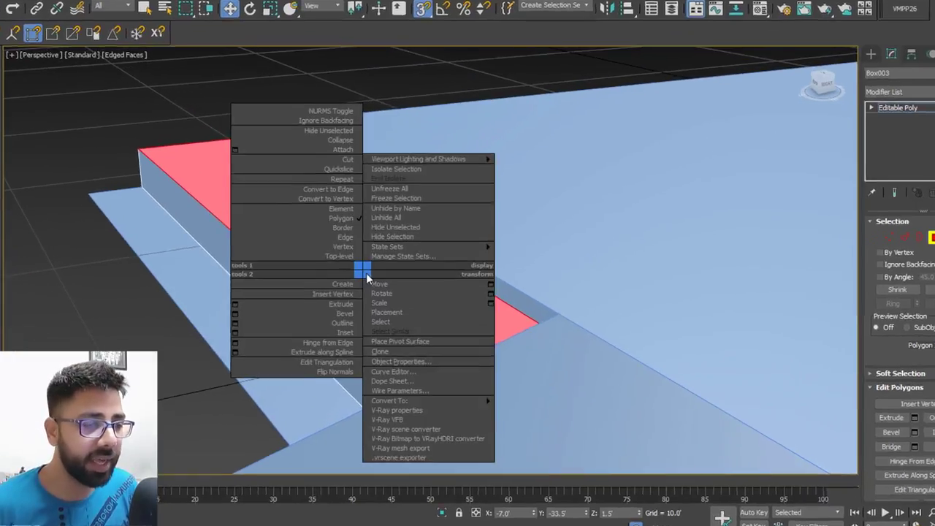
{"action": "left_click", "coordinate": [192, 274]}
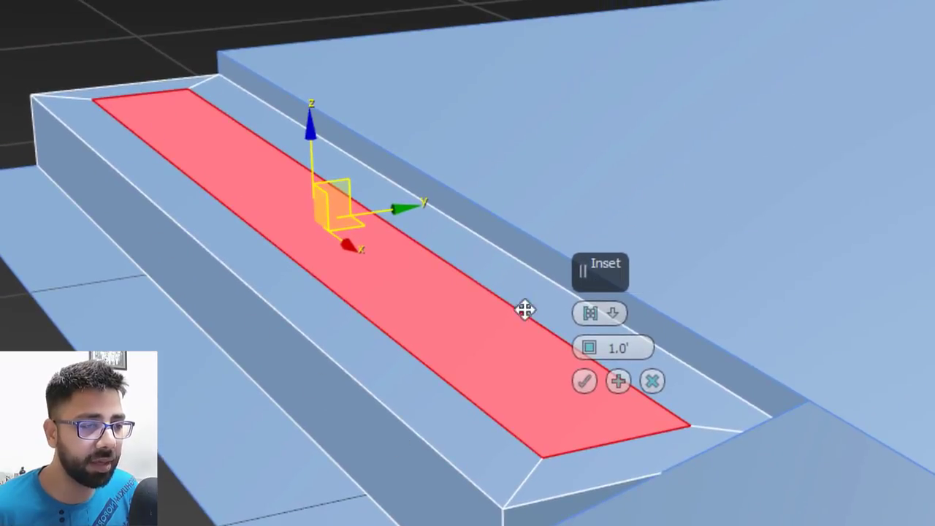
{"action": "double_click", "coordinate": [640, 348]}
{"action": "type", "text": "0.5"}
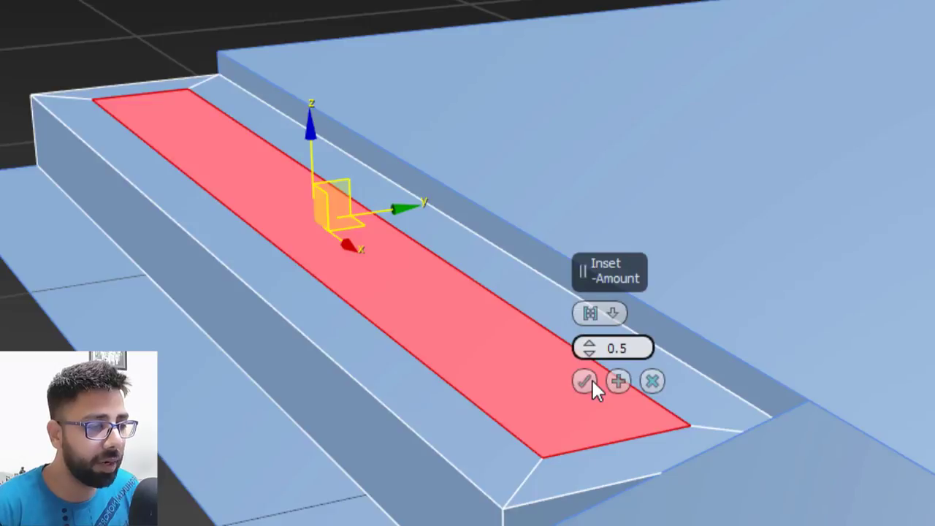
{"action": "key", "text": "Return"}
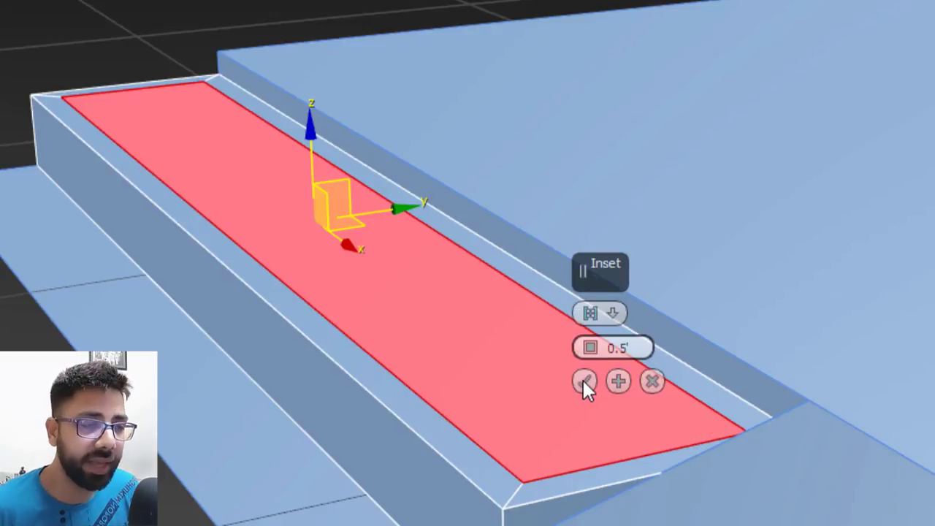
{"action": "left_click", "coordinate": [582, 380]}
Extrude the inset top polygon of the 1.5' high box by -0.5' to form a recess.
{"action": "right_click", "coordinate": [471, 322]}
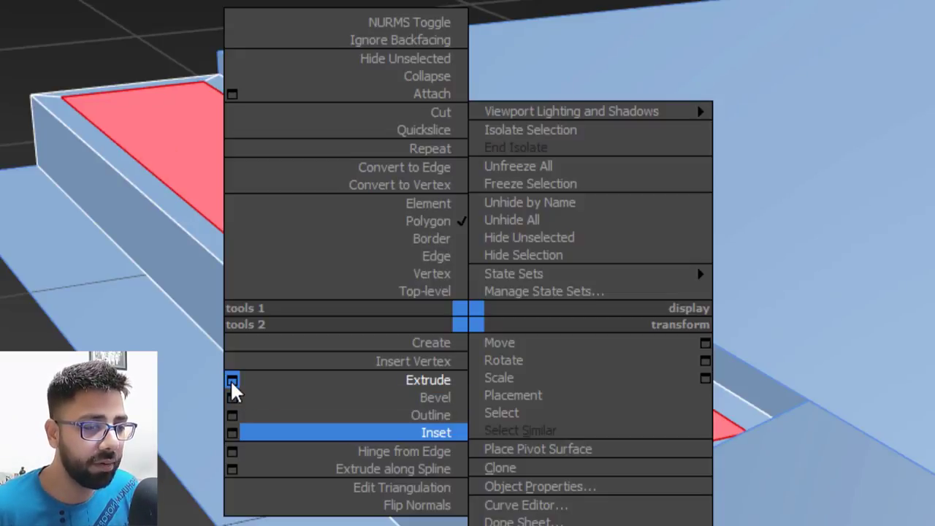
{"action": "left_click", "coordinate": [231, 380]}
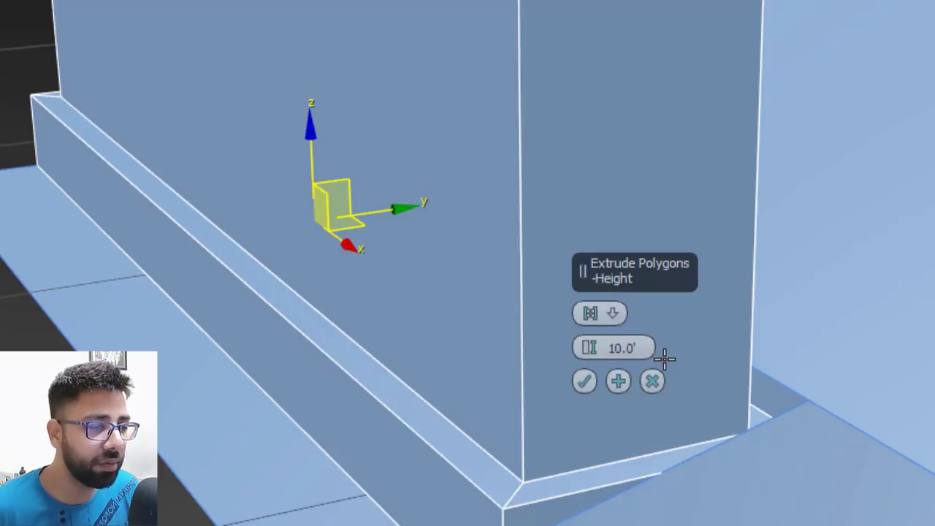
{"action": "double_click", "coordinate": [628, 348]}
{"action": "type", "text": "-0.5"}
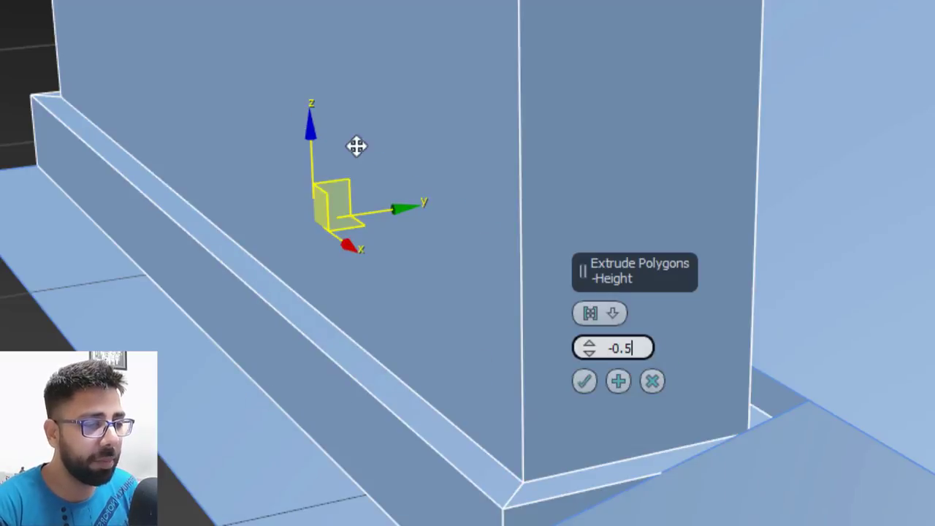
{"action": "left_click", "coordinate": [584, 381]}
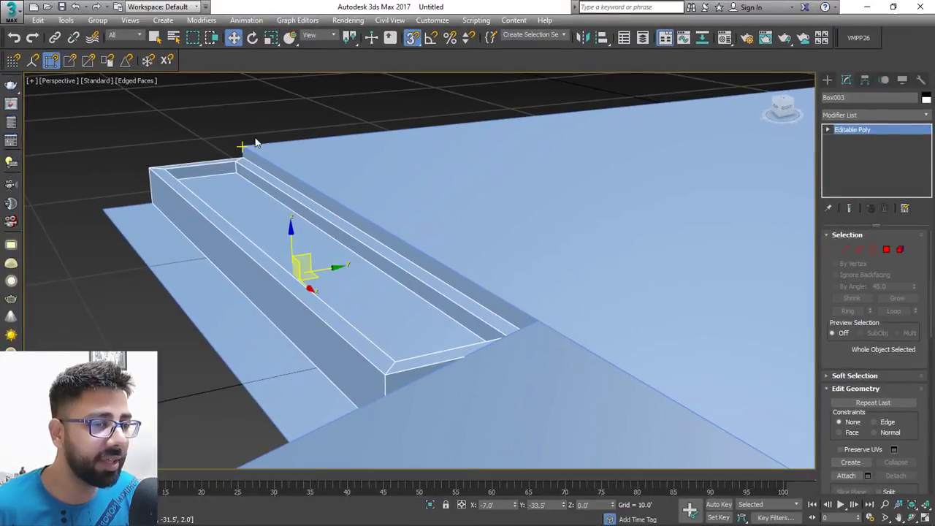
{"action": "left_click", "coordinate": [255, 124]}
{"action": "left_click", "coordinate": [307, 224]}
Draw a box about 3' by 21' and 0.5' high inside the front box's recess, with vertex snapping in wireframe view.
{"action": "scroll", "coordinate": [354, 286], "scroll_direction": "down", "scroll_amount": 2}
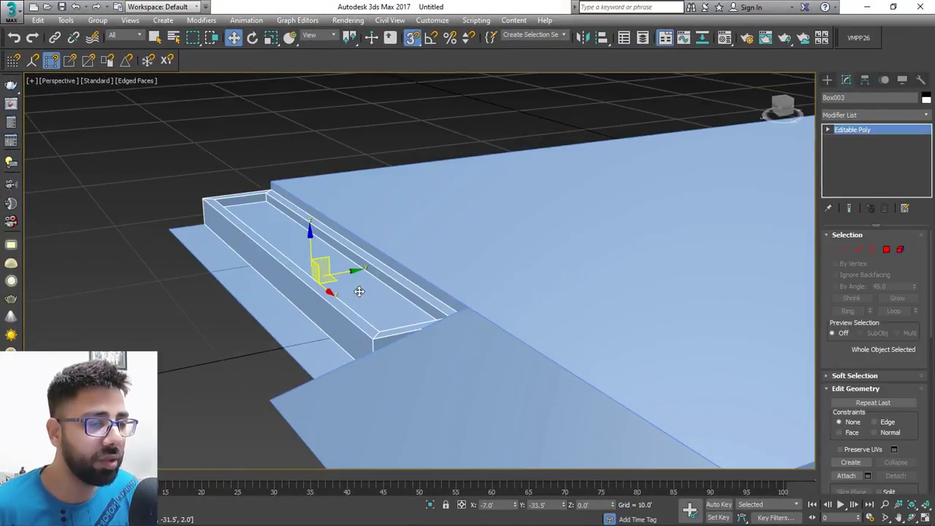
{"action": "mouse_move", "coordinate": [398, 319]}
{"action": "middle_mouse_down", "text": "alt"}
{"action": "mouse_move", "coordinate": [468, 308]}
{"action": "mouse_move", "coordinate": [402, 319]}
{"action": "mouse_move", "coordinate": [416, 322]}
{"action": "middle_mouse_up", "text": "alt"}
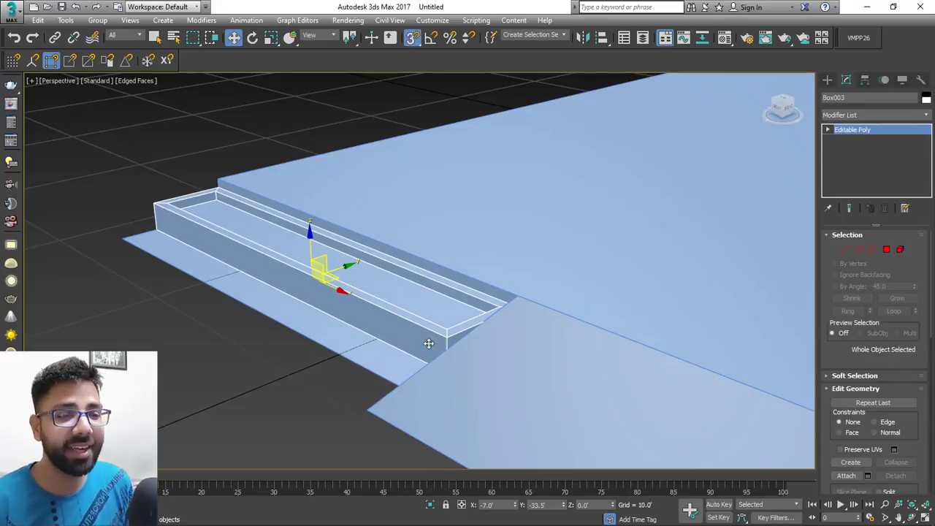
{"action": "scroll", "coordinate": [501, 296], "scroll_direction": "down", "scroll_amount": 2}
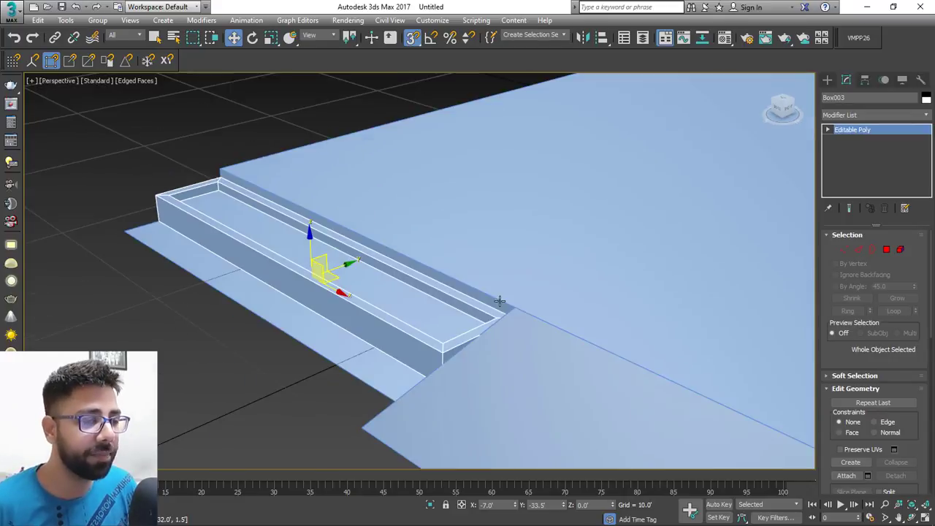
{"action": "scroll", "coordinate": [488, 294], "scroll_direction": "down", "scroll_amount": 2}
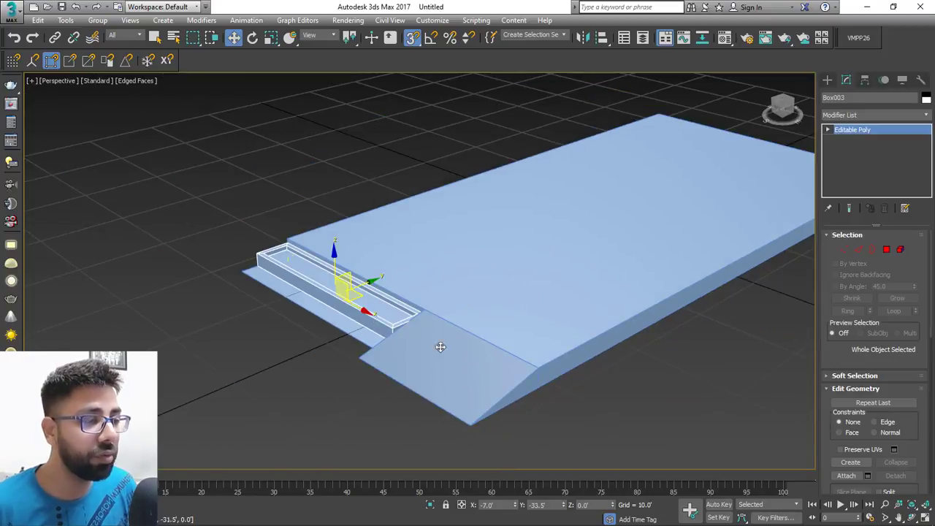
{"action": "key", "text": "z"}
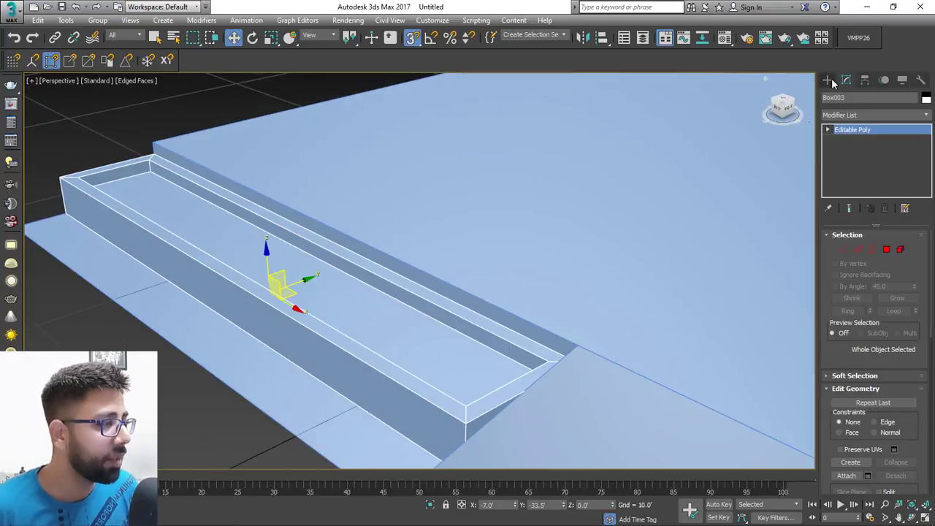
{"action": "left_click", "coordinate": [827, 79]}
{"action": "left_click", "coordinate": [849, 150]}
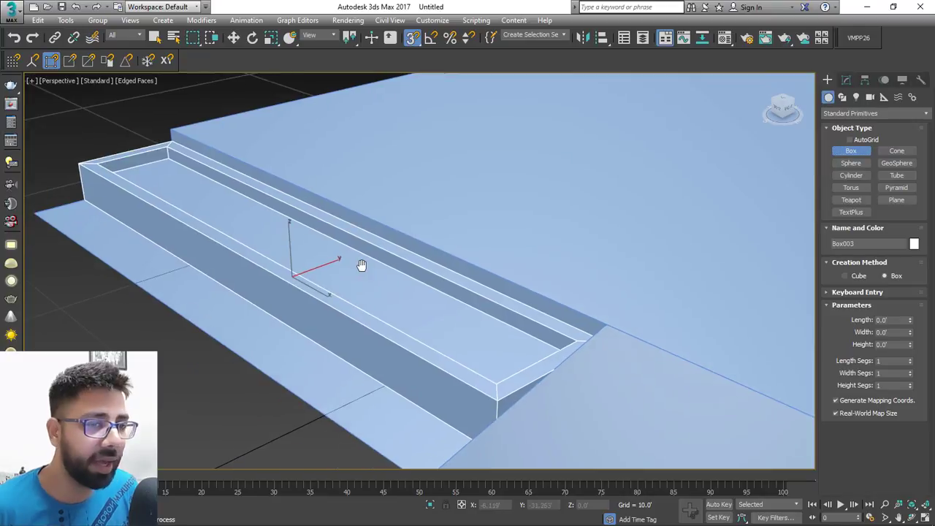
{"action": "scroll", "coordinate": [179, 193], "scroll_direction": "up", "scroll_amount": 2}
{"action": "scroll", "coordinate": [144, 148], "scroll_direction": "down", "scroll_amount": 2}
{"action": "middle_click_drag", "start_coordinate": [423, 295], "coordinate": [509, 268], "text": "alt"}
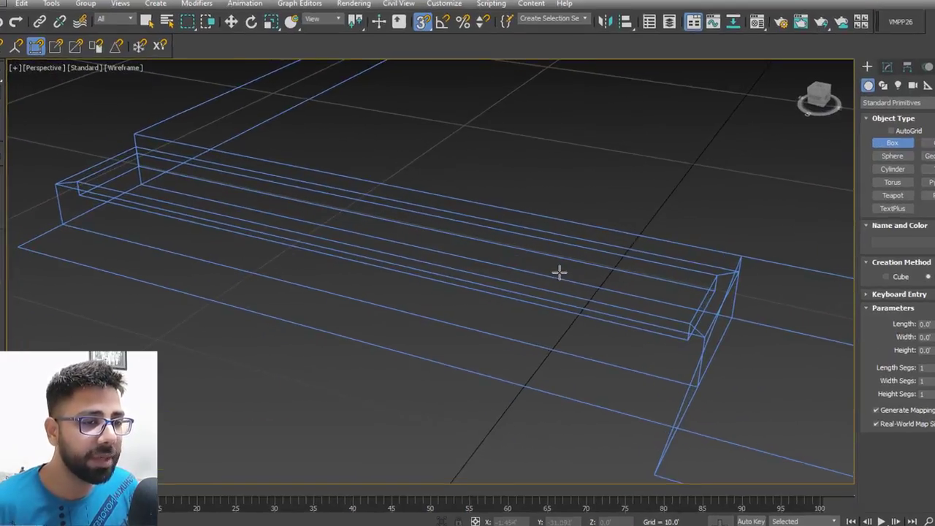
{"action": "mouse_move", "coordinate": [633, 275]}
{"action": "middle_mouse_down"}
{"action": "mouse_move", "coordinate": [609, 275]}
{"action": "mouse_move", "coordinate": [582, 259]}
{"action": "middle_mouse_up"}
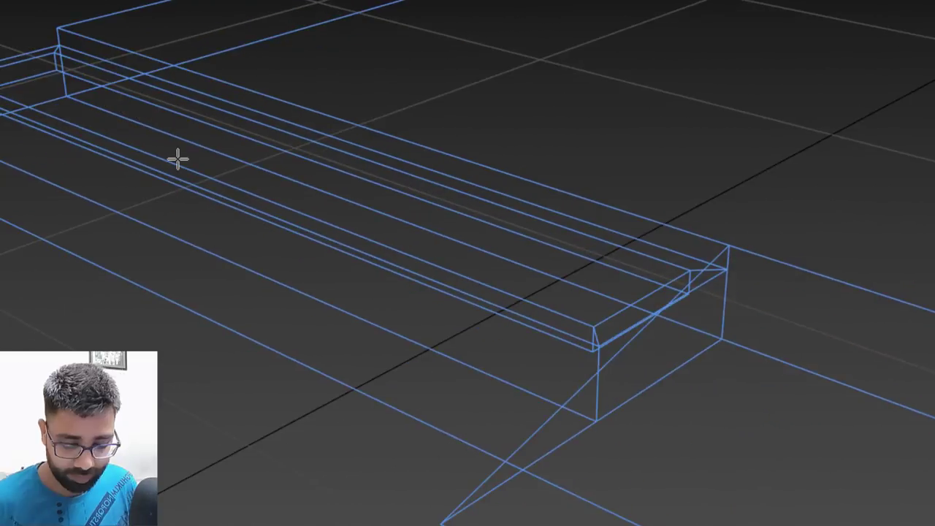
{"action": "key", "text": "g"}
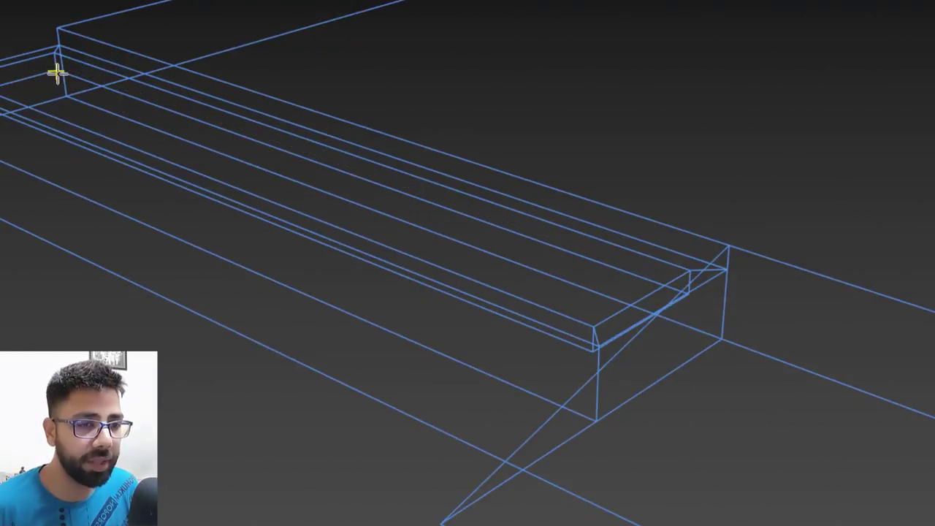
{"action": "left_click_drag", "start_coordinate": [56, 72], "coordinate": [593, 328]}
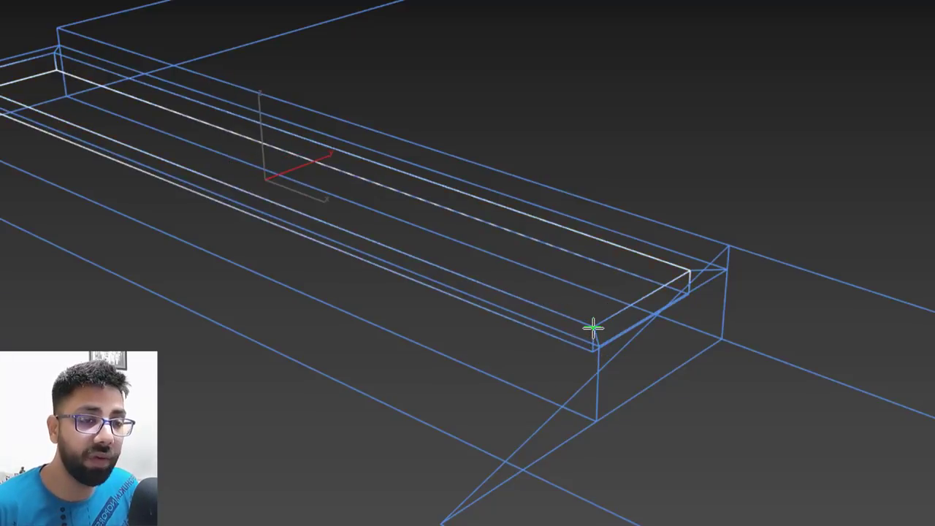
{"action": "left_click", "coordinate": [592, 328]}
{"action": "key", "text": "F3"}
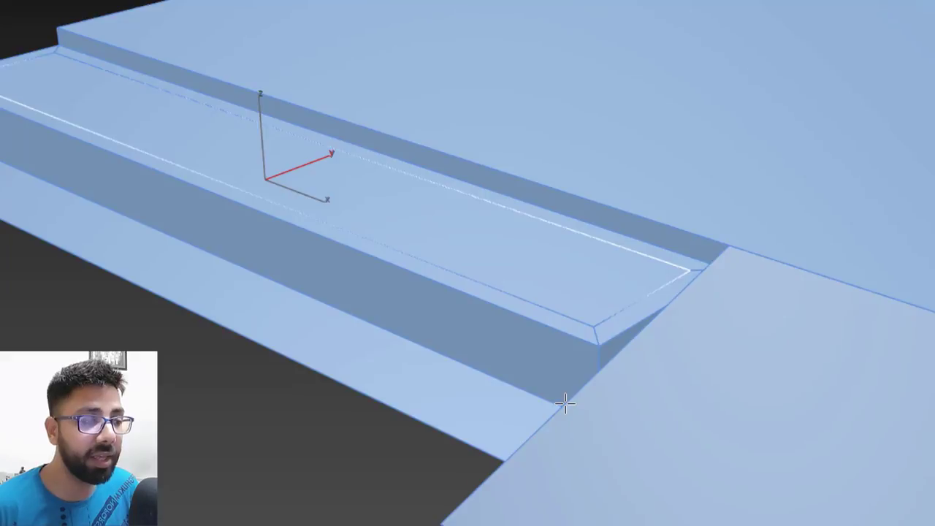
Set the height of the new box in the recess to 2" (0.167') and deselect it.
{"action": "scroll", "coordinate": [566, 403], "scroll_direction": "down", "scroll_amount": 2}
{"action": "middle_click_drag", "start_coordinate": [487, 357], "coordinate": [483, 366], "text": "alt"}
{"action": "scroll", "coordinate": [563, 319], "scroll_direction": "up", "scroll_amount": 2}
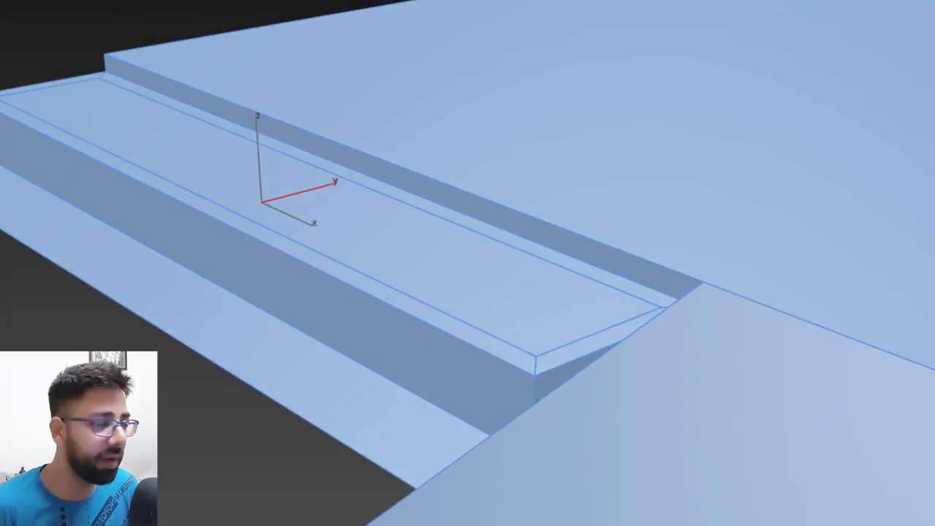
{"action": "double_click", "coordinate": [878, 345]}
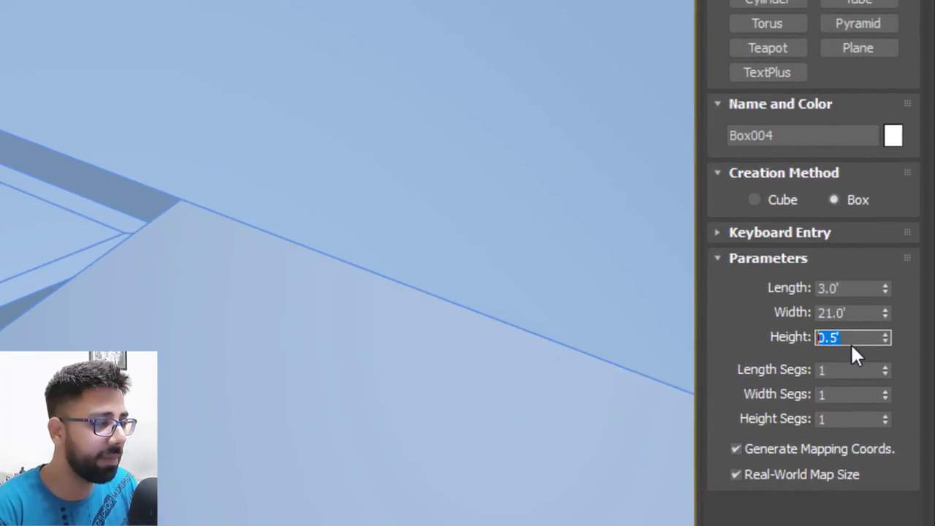
{"action": "type", "text": "2"}
{"action": "key", "text": "Return"}
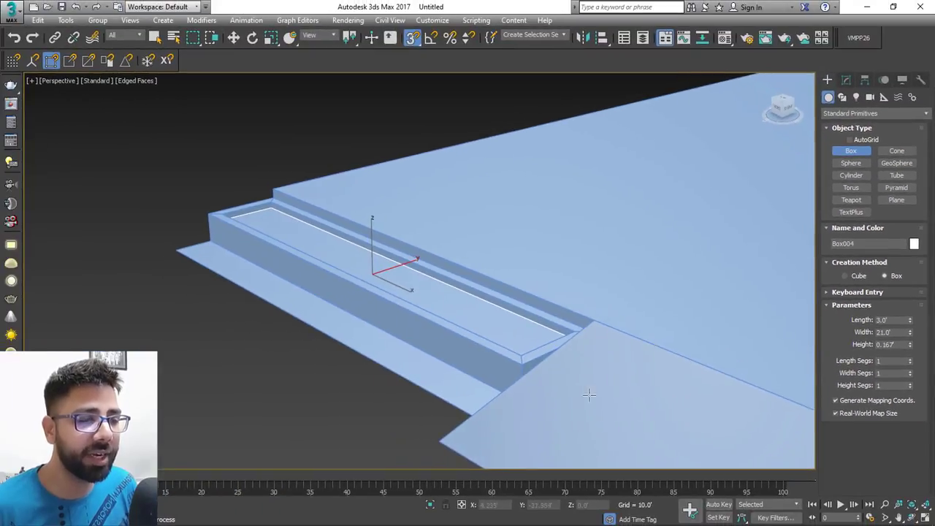
{"action": "key", "text": "w"}
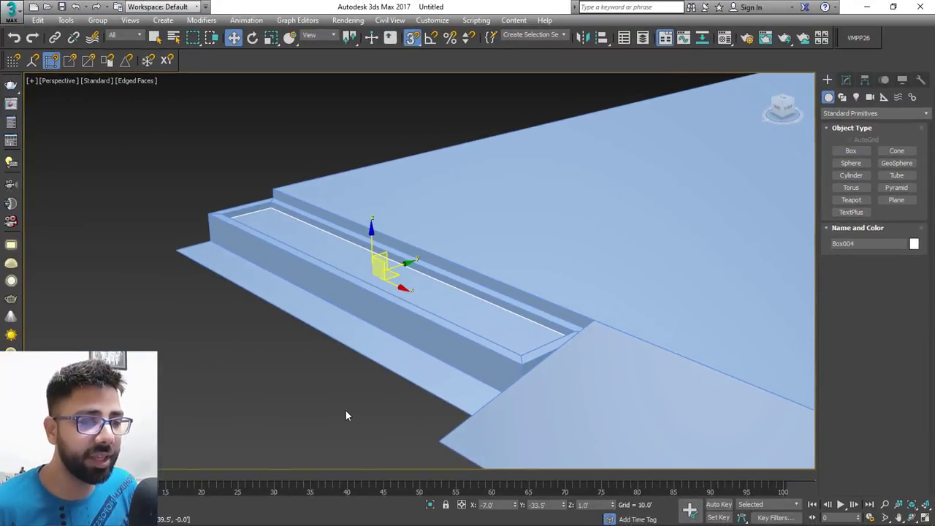
{"action": "left_click", "coordinate": [345, 411]}
Examine the filled recess, the ramp and the slab from several angles.
{"action": "scroll", "coordinate": [388, 347], "scroll_direction": "down", "scroll_amount": 2}
{"action": "middle_click_drag", "start_coordinate": [472, 373], "coordinate": [477, 372], "text": "alt"}
{"action": "scroll", "coordinate": [468, 341], "scroll_direction": "up", "scroll_amount": 2}
{"action": "left_click", "coordinate": [477, 326]}
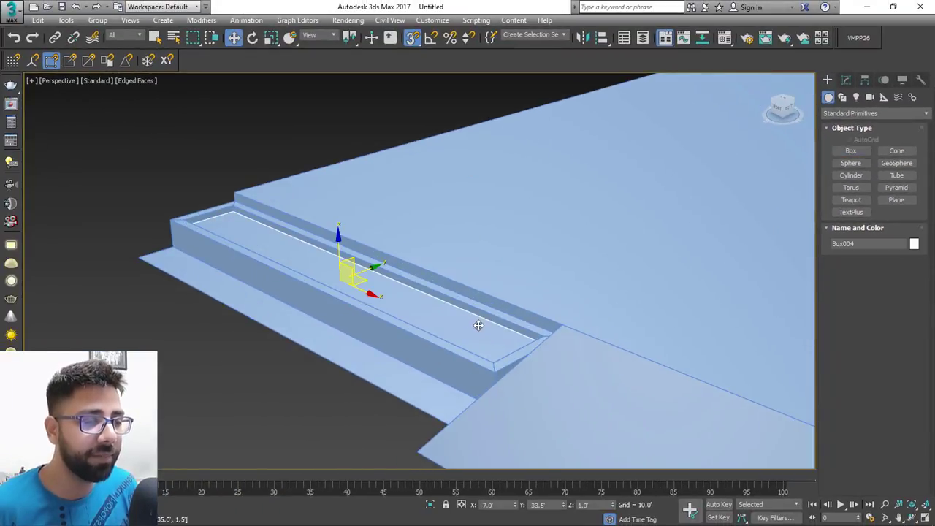
{"action": "middle_click_drag", "start_coordinate": [478, 325], "coordinate": [424, 289]}
{"action": "left_click", "coordinate": [260, 375]}
{"action": "middle_click_drag", "start_coordinate": [471, 371], "coordinate": [494, 369], "text": "alt"}
{"action": "middle_click_drag", "start_coordinate": [494, 370], "coordinate": [459, 333]}
{"action": "middle_click_drag", "start_coordinate": [459, 333], "coordinate": [549, 330], "text": "alt"}
{"action": "middle_click_drag", "start_coordinate": [577, 298], "coordinate": [542, 330]}
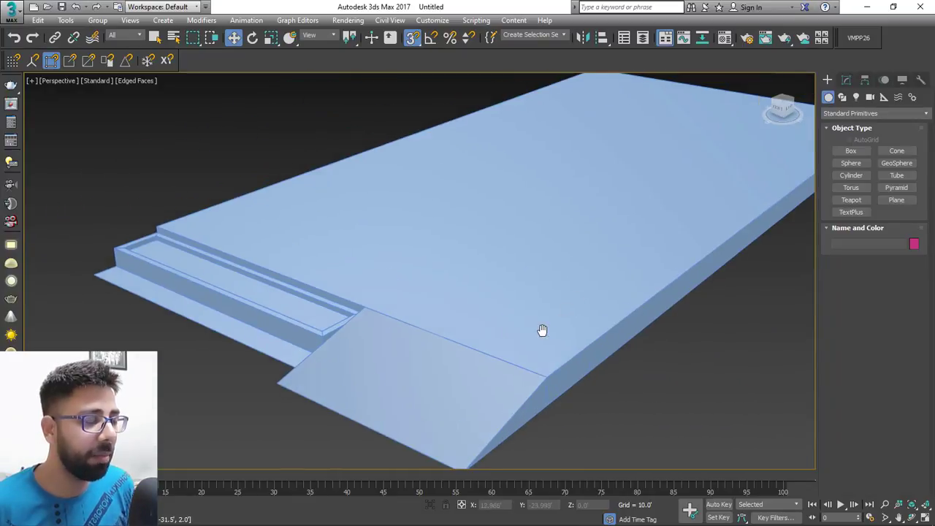
{"action": "left_click", "coordinate": [621, 262]}
{"action": "middle_click_drag", "start_coordinate": [621, 261], "coordinate": [614, 288], "text": "alt"}
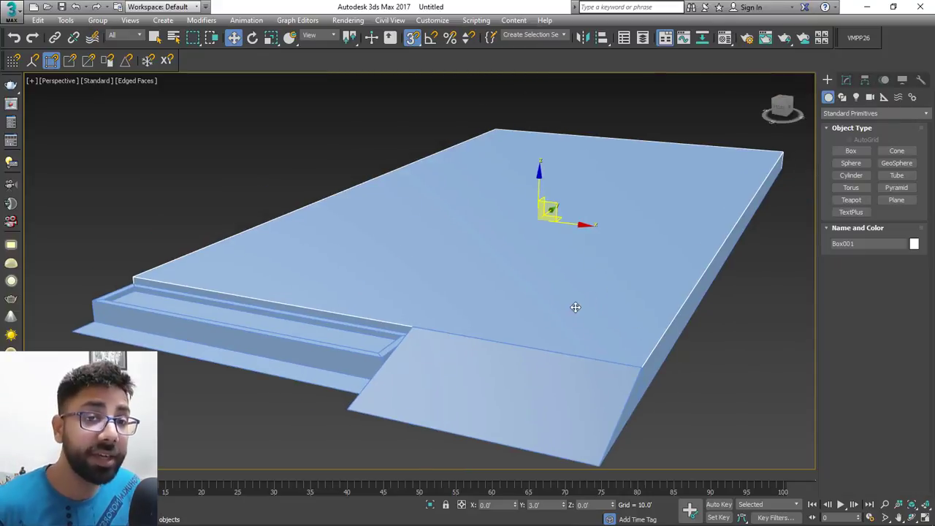
{"action": "middle_click_drag", "start_coordinate": [531, 276], "coordinate": [487, 268], "text": "alt"}
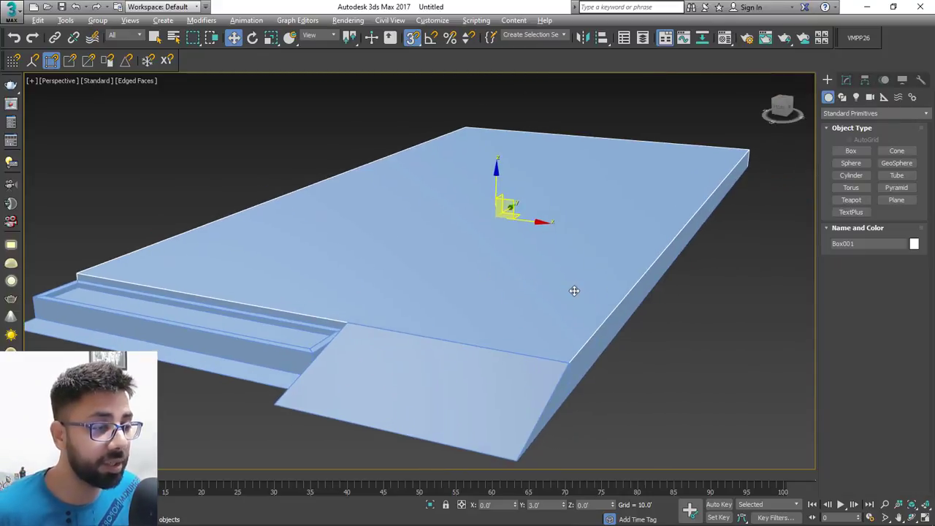
Draw an upright box about 2.9' by 3.0' and 10.8' high beside the slab near the ramp.
{"action": "scroll", "coordinate": [574, 290], "scroll_direction": "up", "scroll_amount": 2}
{"action": "middle_click_drag", "start_coordinate": [589, 288], "coordinate": [640, 192]}
{"action": "key", "text": "b"}
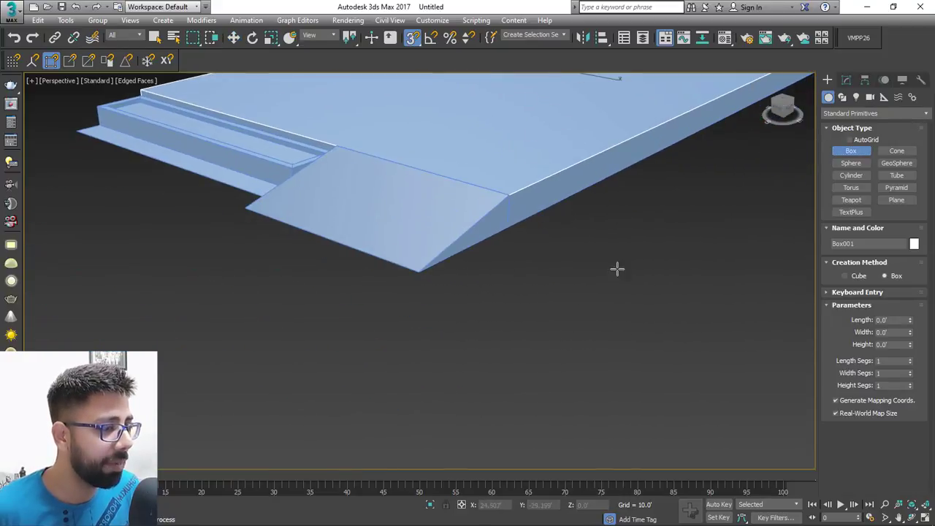
{"action": "scroll", "coordinate": [614, 277], "scroll_direction": "up", "scroll_amount": 2}
{"action": "scroll", "coordinate": [572, 271], "scroll_direction": "down", "scroll_amount": 2}
{"action": "left_click_drag", "start_coordinate": [559, 335], "coordinate": [576, 373]}
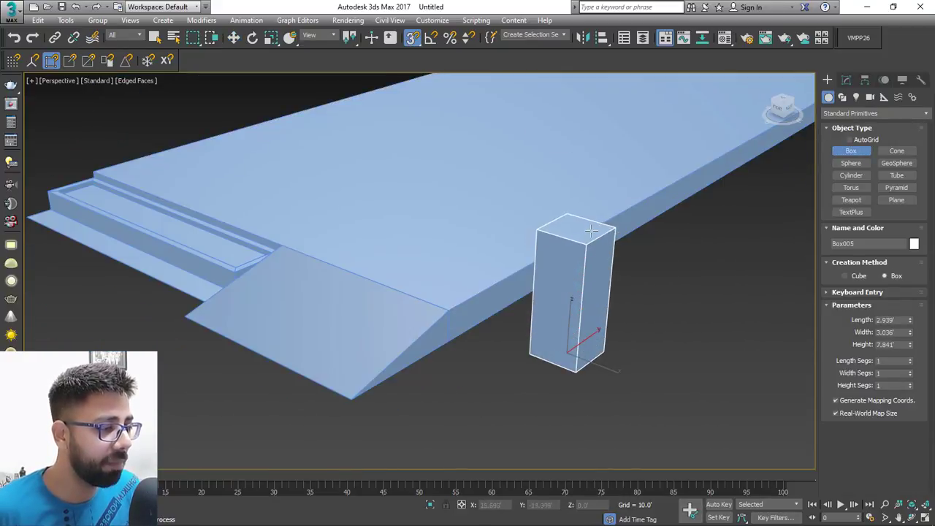
{"action": "left_click", "coordinate": [607, 189]}
Set the upright box's length and width to 1.5' and its height to 8'.
{"action": "double_click", "coordinate": [899, 320]}
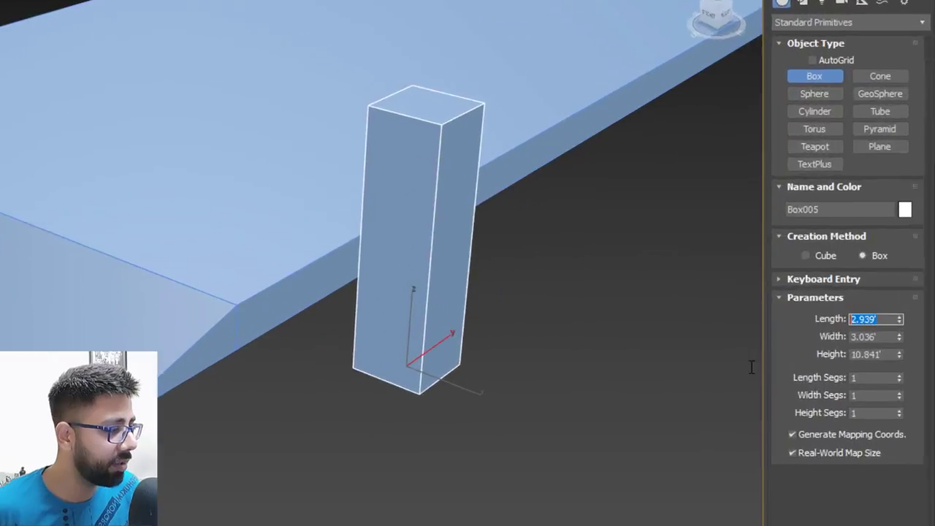
{"action": "type", "text": "1.5"}
{"action": "key", "text": "Tab"}
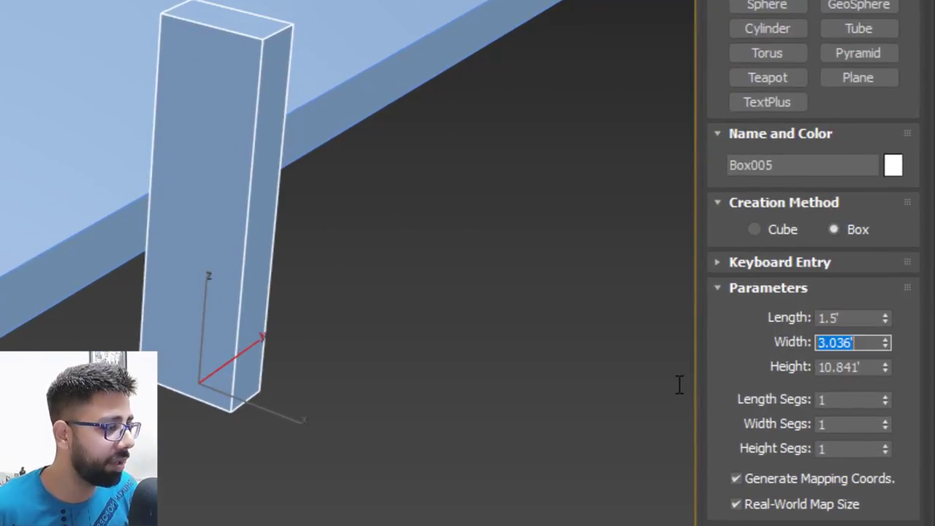
{"action": "type", "text": "1.5"}
{"action": "key", "text": "Tab"}
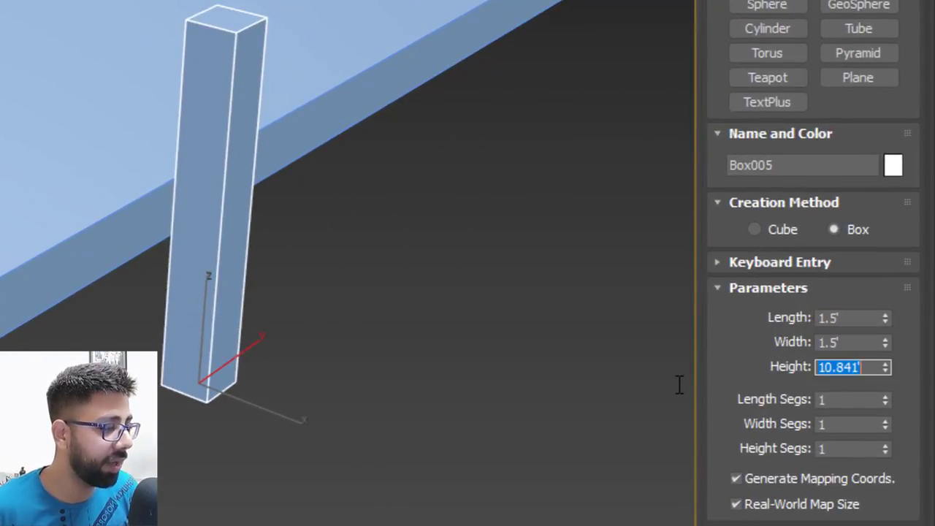
{"action": "type", "text": "8"}
{"action": "key", "text": "Return"}
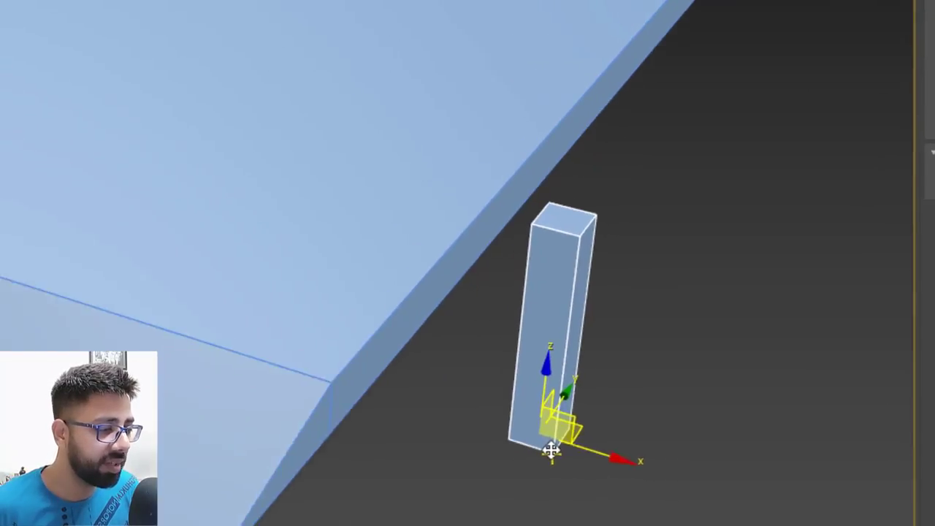
Move the 8' high pillar onto the slab's front corner behind the ramp with vertex snapping.
{"action": "left_click_drag", "start_coordinate": [551, 450], "coordinate": [635, 364]}
{"action": "scroll", "coordinate": [661, 389], "scroll_direction": "up", "scroll_amount": 3}
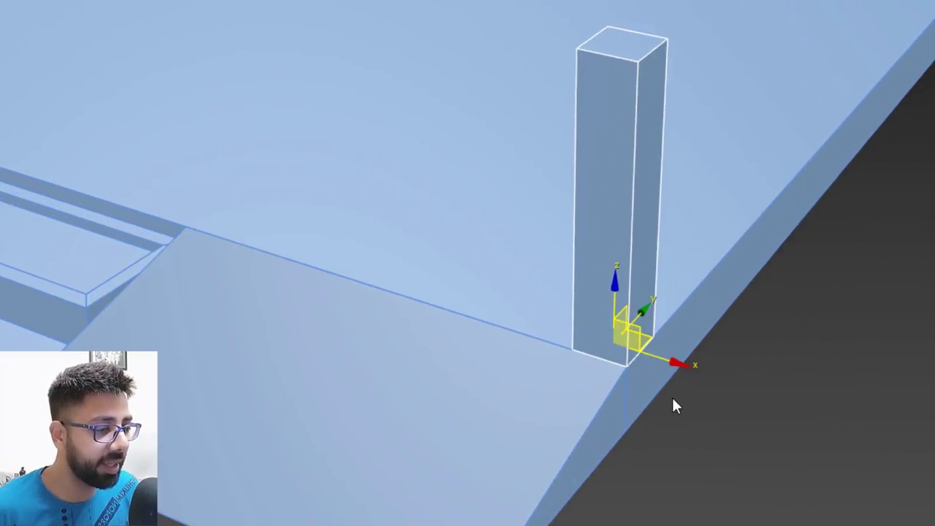
{"action": "middle_click_drag", "start_coordinate": [672, 395], "coordinate": [695, 447], "text": "alt"}
{"action": "left_click", "coordinate": [695, 447]}
{"action": "left_click", "coordinate": [636, 229]}
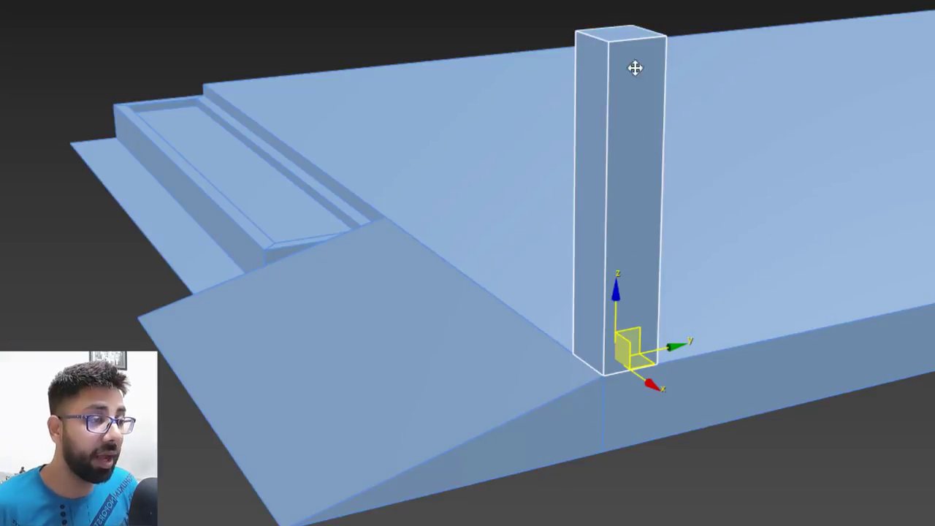
Copy the pillar as an instance along the X axis to the other side of the ramp, at about X 4.05'.
{"action": "middle_click_drag", "start_coordinate": [640, 52], "coordinate": [642, 117], "text": "alt"}
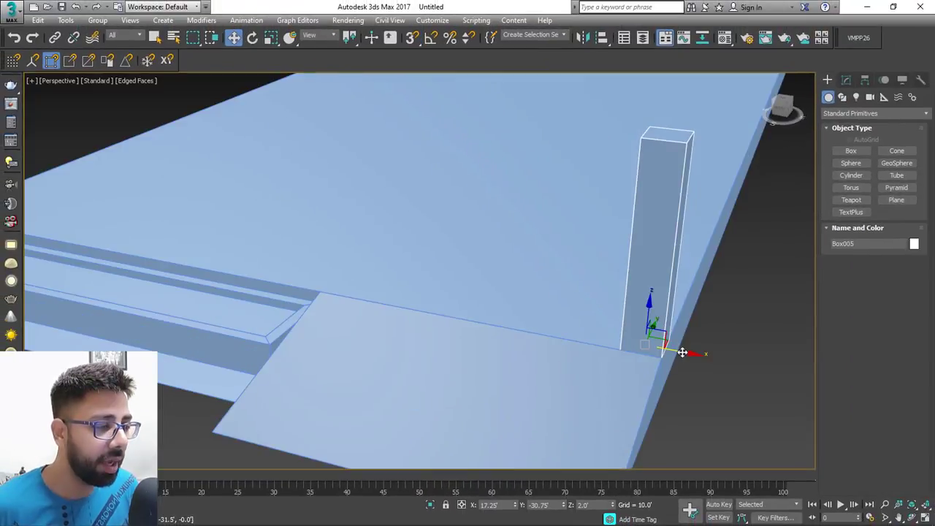
{"action": "left_click_drag", "start_coordinate": [682, 353], "coordinate": [362, 299], "text": "shift"}
{"action": "left_click", "coordinate": [471, 319]}
Set the width of the instanced pillars to 3'.
{"action": "left_click", "coordinate": [846, 79]}
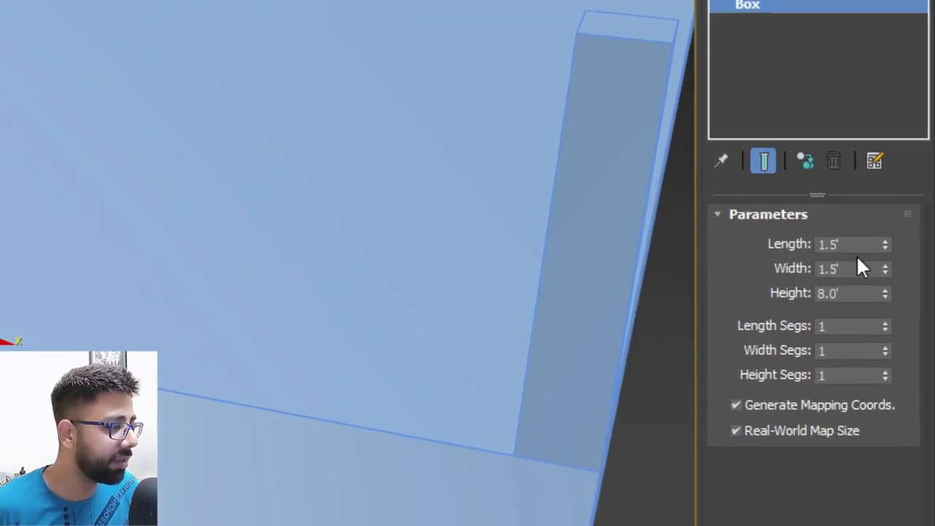
{"action": "double_click", "coordinate": [857, 268]}
{"action": "type", "text": "3"}
{"action": "key", "text": "Return"}
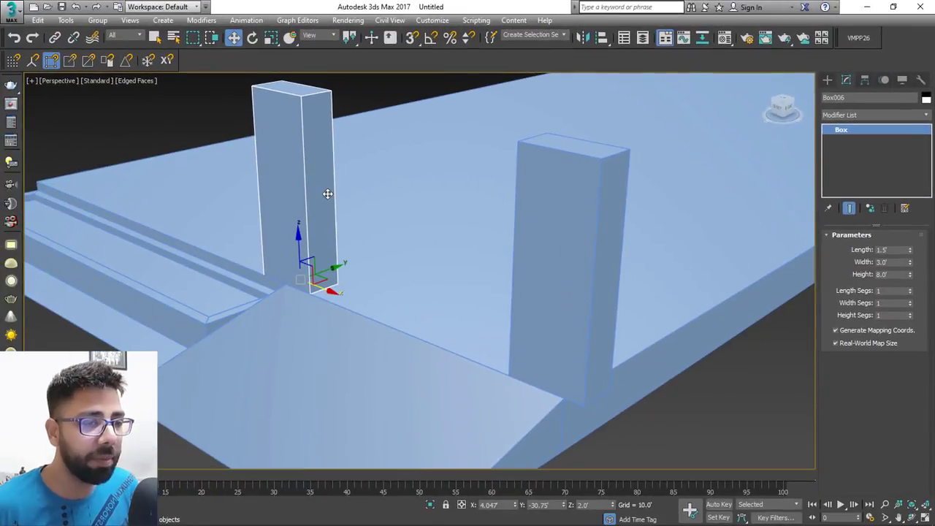
{"action": "middle_click_drag", "start_coordinate": [345, 198], "coordinate": [350, 201]}
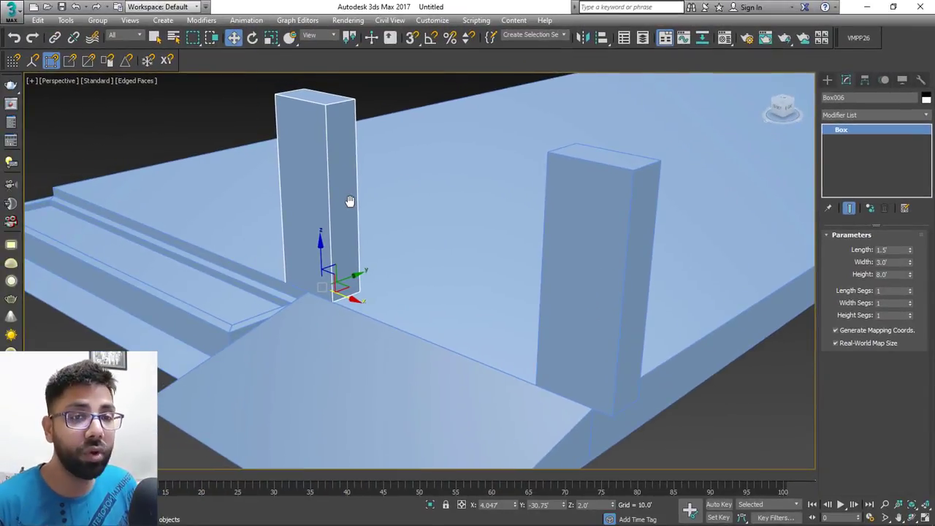
Delete the instanced 3' wide pillar and copy the 1.5' pillar along the X axis across the ramp as an independent copy.
{"action": "middle_click_drag", "start_coordinate": [423, 239], "coordinate": [647, 322], "text": "alt"}
{"action": "key", "text": "Delete"}
{"action": "left_click", "coordinate": [647, 321]}
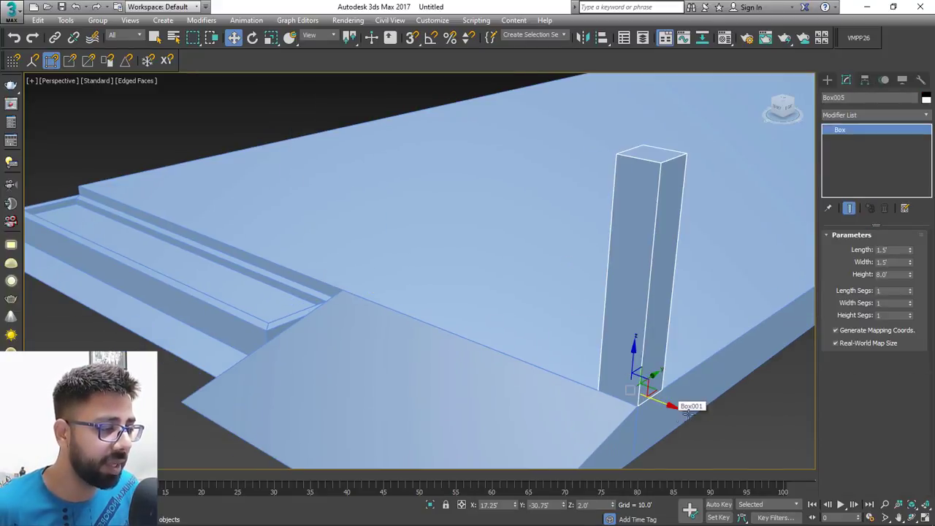
{"action": "left_click_drag", "start_coordinate": [687, 413], "coordinate": [482, 340], "text": "shift"}
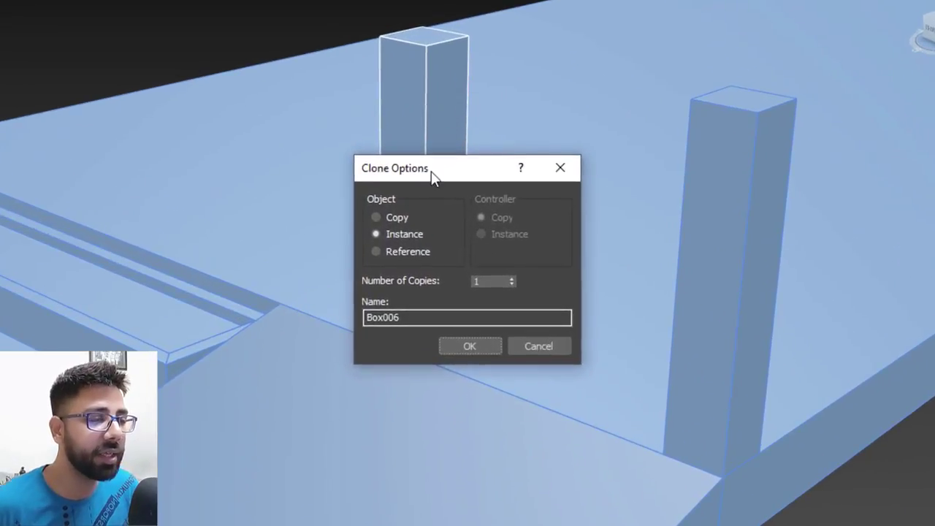
{"action": "left_click_drag", "start_coordinate": [433, 175], "coordinate": [64, 83]}
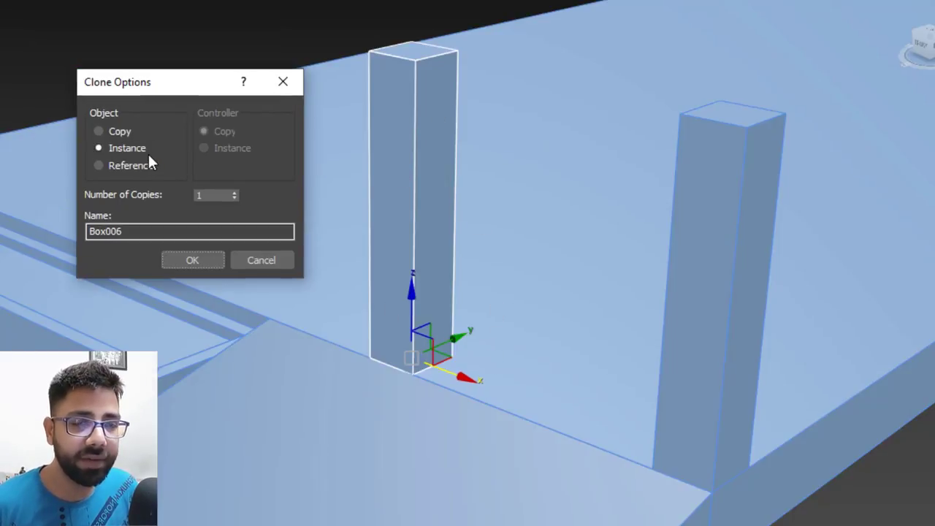
{"action": "left_click", "coordinate": [114, 131]}
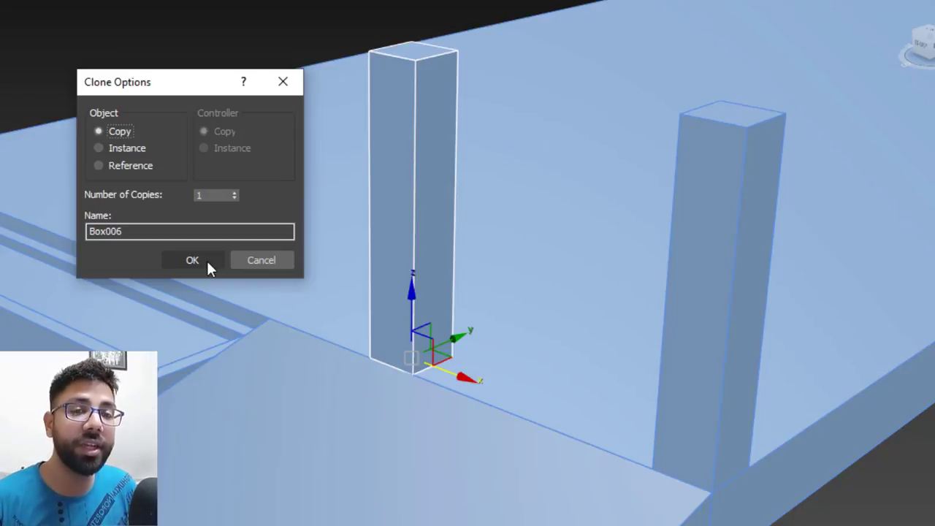
{"action": "left_click", "coordinate": [207, 262]}
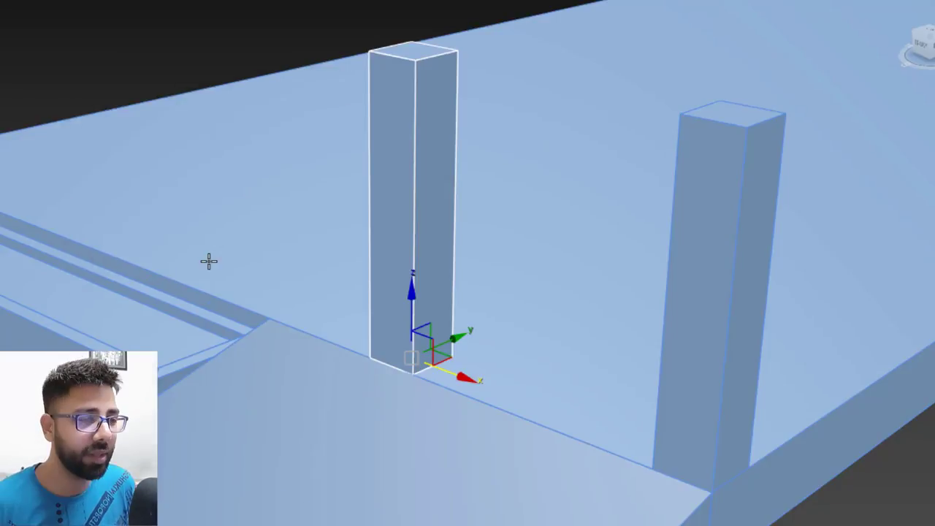
Set the copied pillar's width to 3'.
{"action": "left_click_drag", "start_coordinate": [870, 288], "coordinate": [674, 339]}
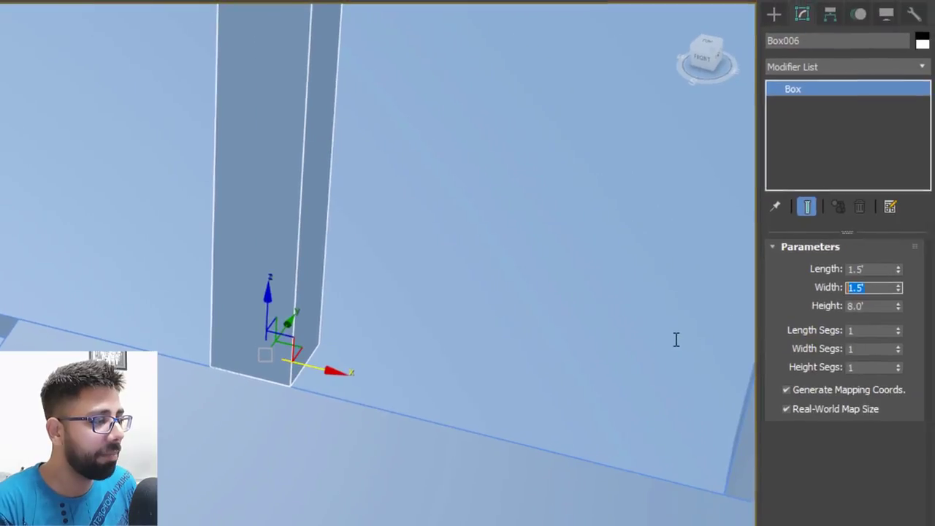
{"action": "type", "text": "3"}
{"action": "key", "text": "Return"}
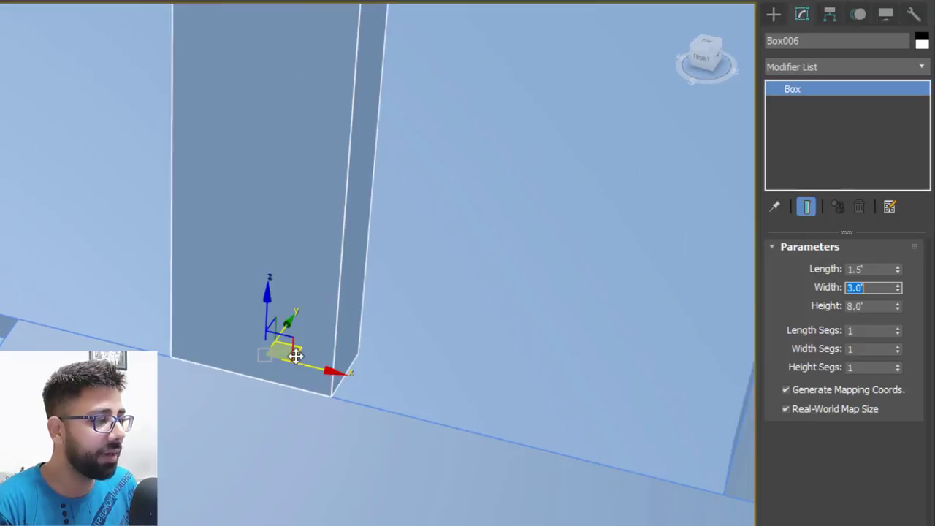
{"action": "scroll", "coordinate": [296, 355], "scroll_direction": "down", "scroll_amount": 5}
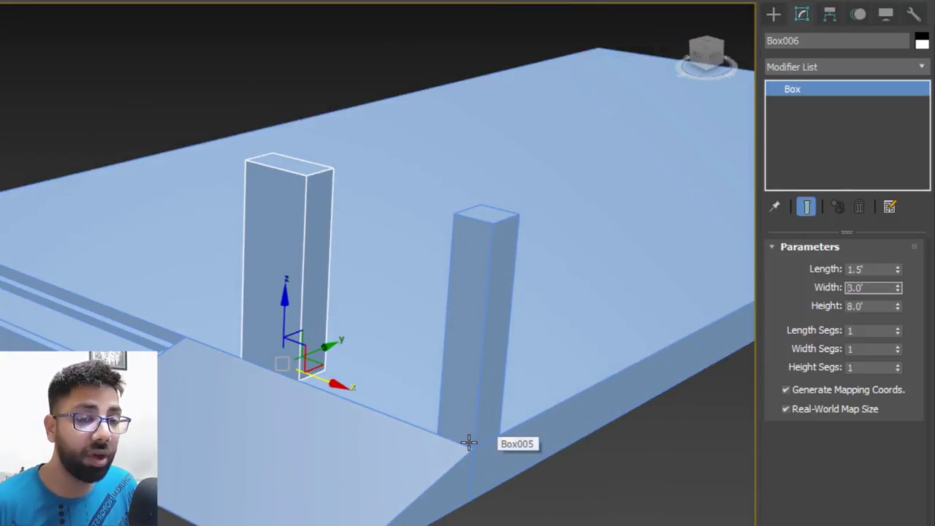
Snap the 3' wide pillar's front corner to the ramp's upper corner beside the planter box.
{"action": "scroll", "coordinate": [314, 372], "scroll_direction": "up", "scroll_amount": 5}
{"action": "middle_click_drag", "start_coordinate": [315, 373], "coordinate": [311, 378]}
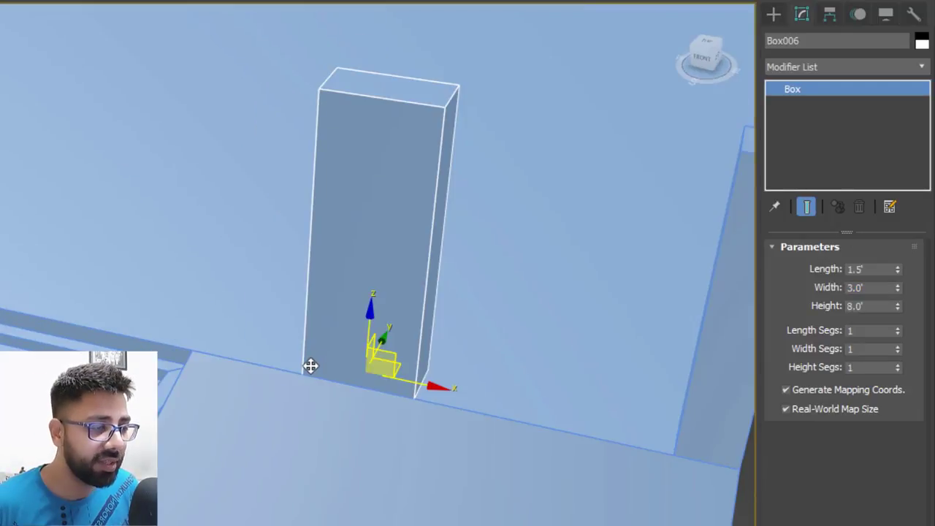
{"action": "left_click_drag", "start_coordinate": [310, 368], "coordinate": [197, 343]}
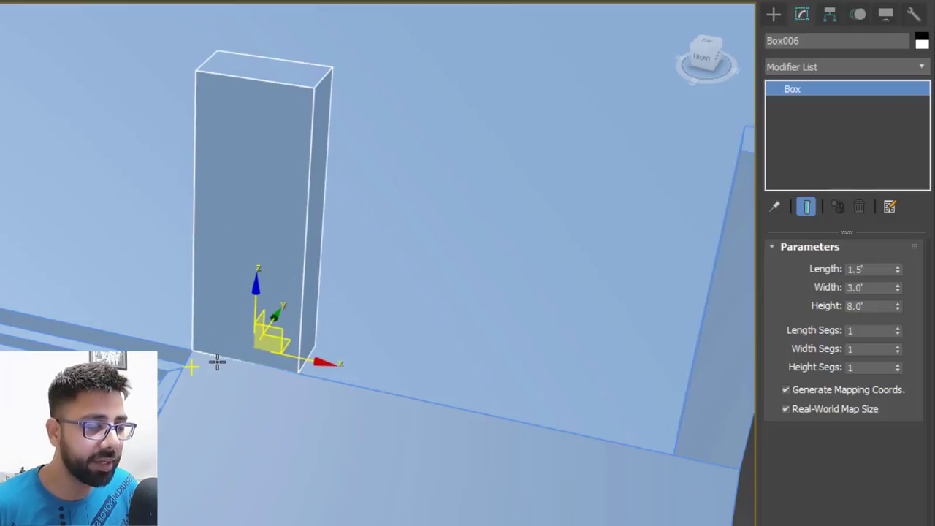
{"action": "scroll", "coordinate": [221, 365], "scroll_direction": "down", "scroll_amount": 3}
{"action": "middle_click_drag", "start_coordinate": [355, 407], "coordinate": [347, 352]}
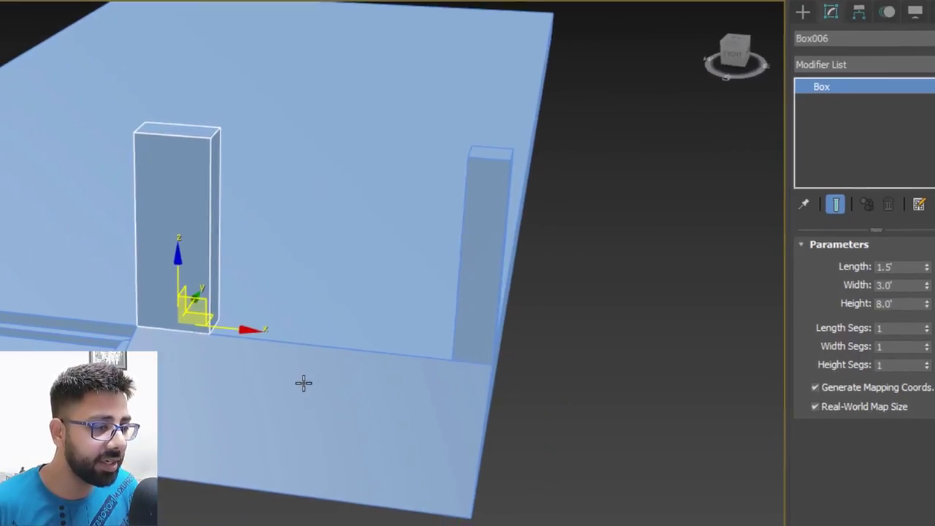
{"action": "middle_click_drag", "start_coordinate": [274, 385], "coordinate": [237, 404], "text": "alt"}
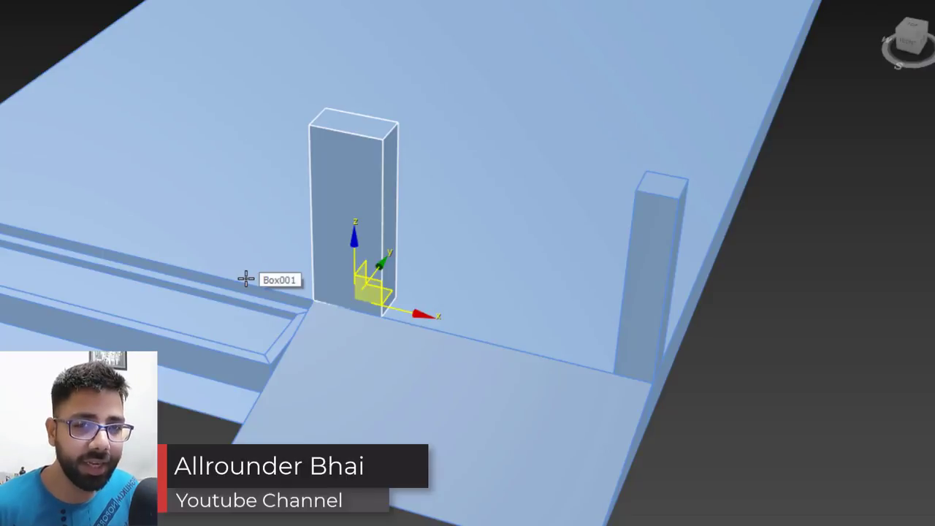
Set the 3' wide pillar's X position to 4' and deselect it.
{"action": "scroll", "coordinate": [246, 278], "scroll_direction": "up", "scroll_amount": 3}
{"action": "middle_click_drag", "start_coordinate": [390, 252], "coordinate": [419, 288]}
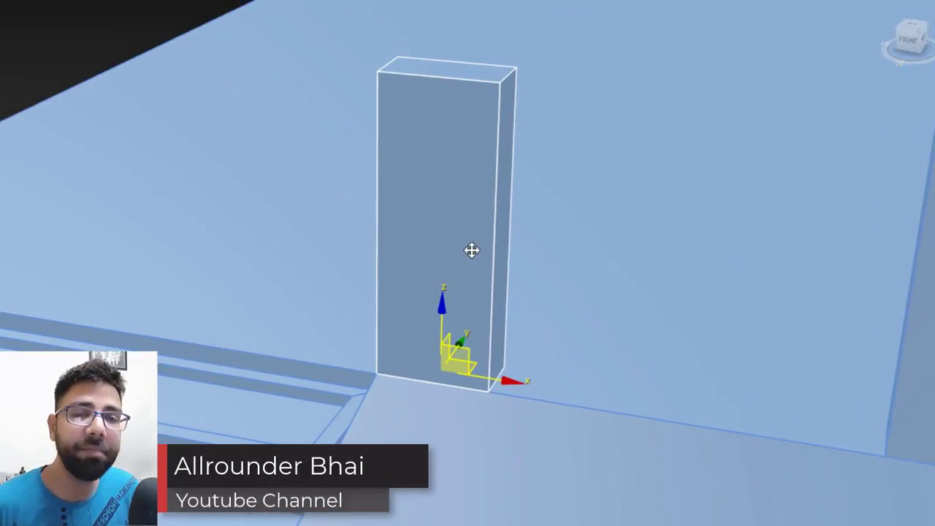
{"action": "middle_click_drag", "start_coordinate": [460, 265], "coordinate": [443, 266], "text": "alt"}
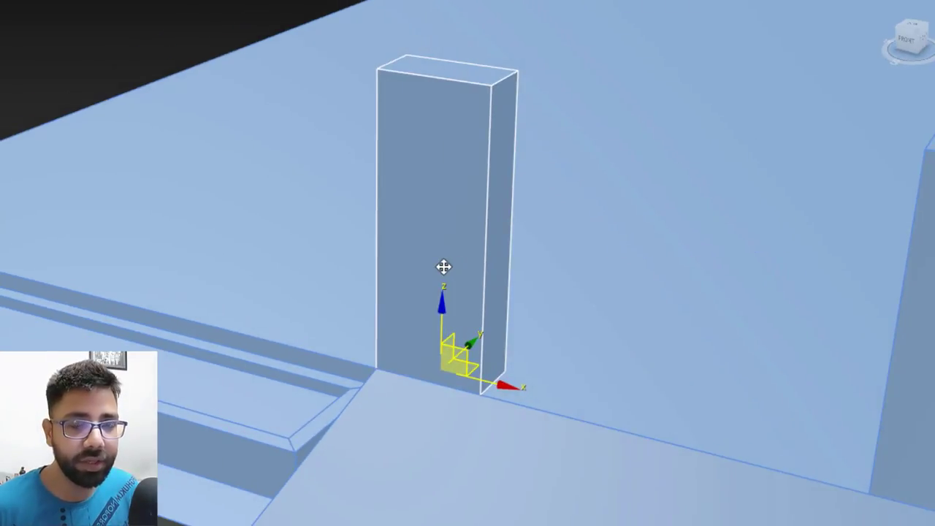
{"action": "middle_click_drag", "start_coordinate": [435, 307], "coordinate": [478, 330], "text": "alt"}
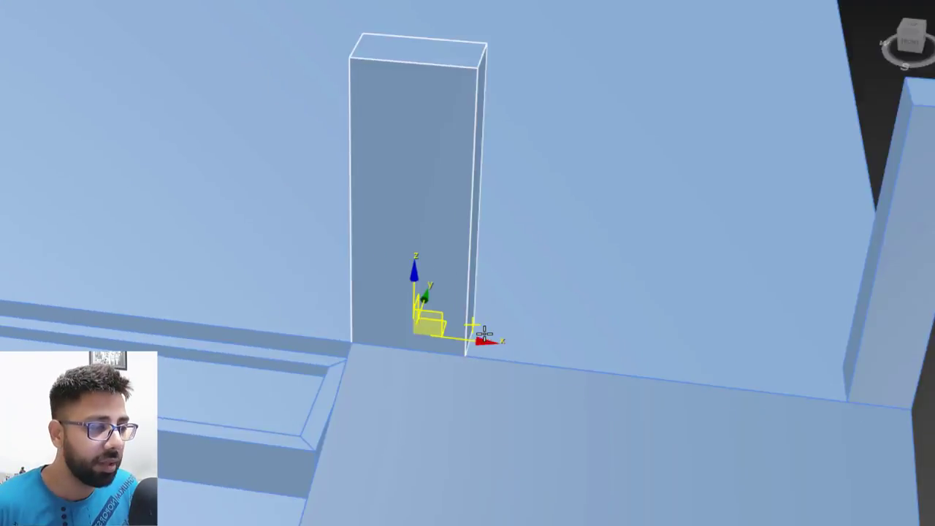
{"action": "scroll", "coordinate": [477, 332], "scroll_direction": "up", "scroll_amount": 3}
{"action": "middle_click_drag", "start_coordinate": [477, 369], "coordinate": [425, 373], "text": "alt"}
{"action": "scroll", "coordinate": [462, 385], "scroll_direction": "up", "scroll_amount": 3}
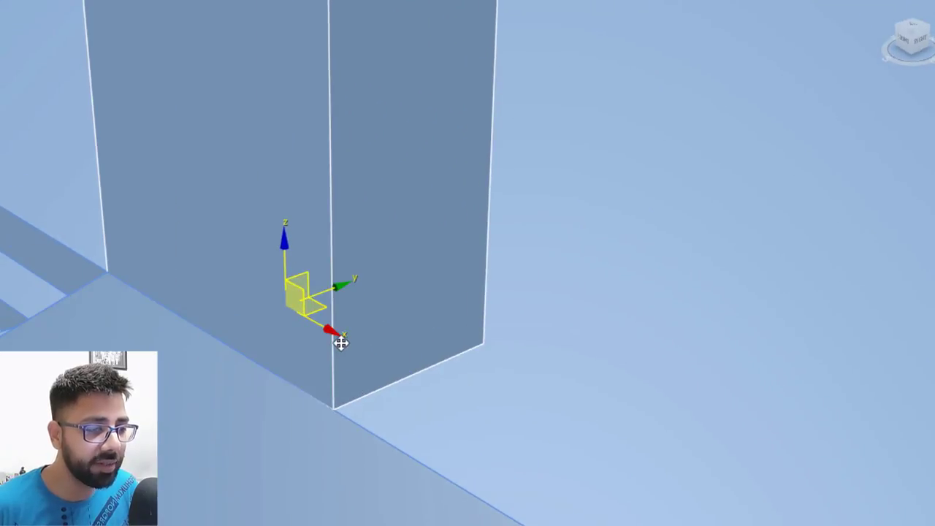
{"action": "middle_click_drag", "start_coordinate": [342, 349], "coordinate": [454, 349], "text": "alt"}
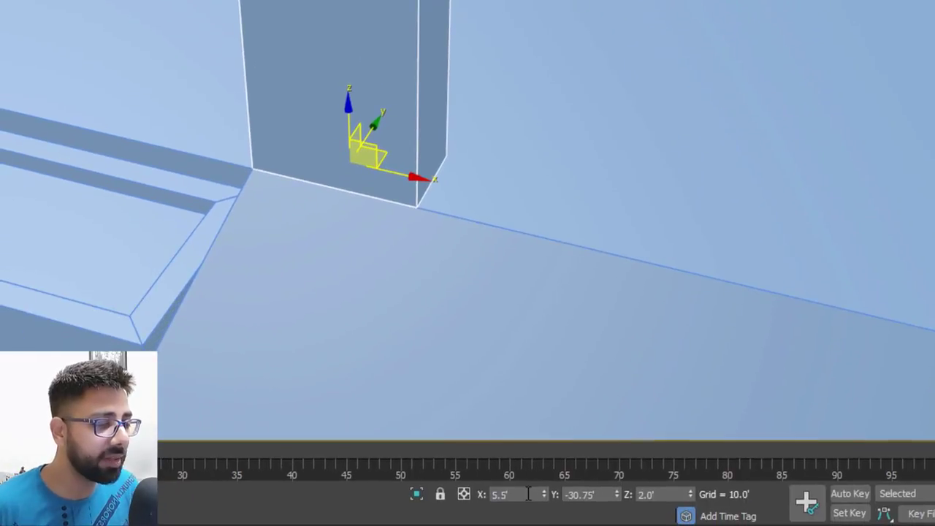
{"action": "left_click_drag", "start_coordinate": [529, 496], "coordinate": [442, 518]}
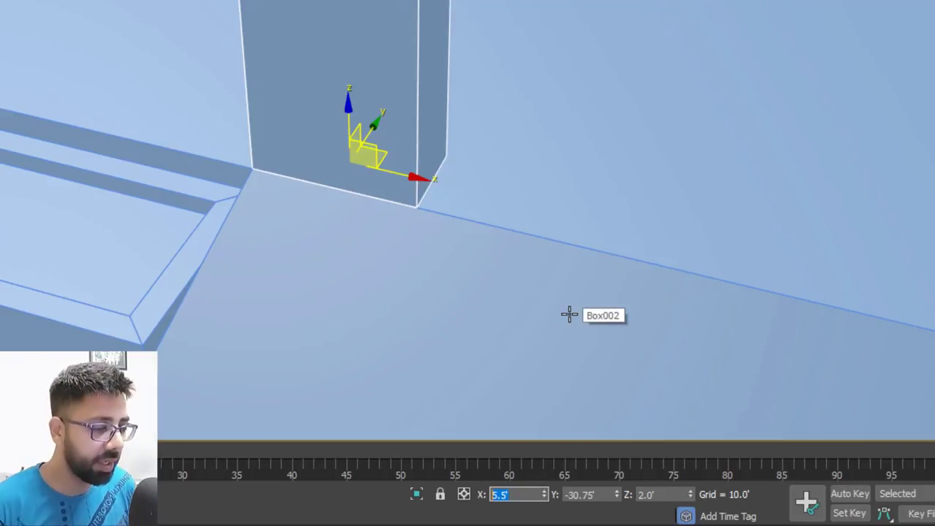
{"action": "type", "text": "4"}
{"action": "key", "text": "Return"}
{"action": "scroll", "coordinate": [543, 34], "scroll_direction": "down", "scroll_amount": 3}
{"action": "middle_click_drag", "start_coordinate": [522, 153], "coordinate": [502, 167], "text": "alt"}
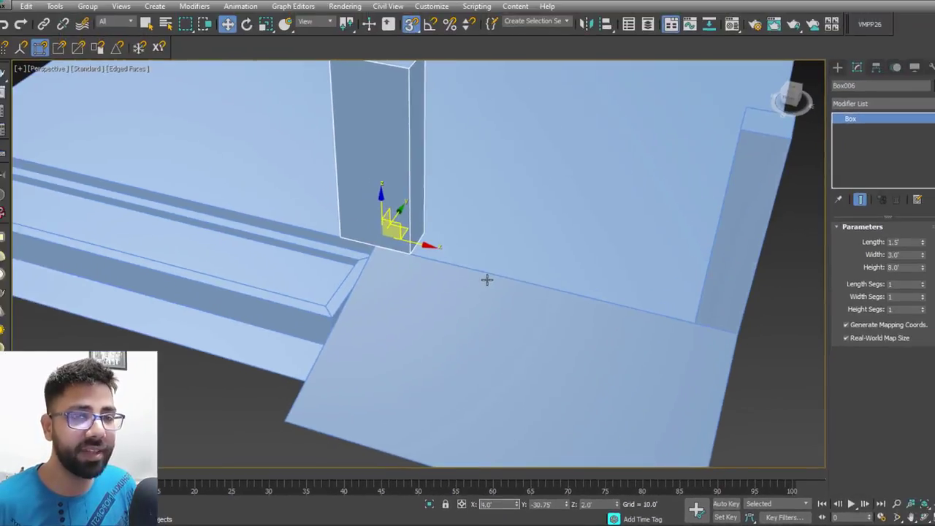
{"action": "scroll", "coordinate": [487, 279], "scroll_direction": "down", "scroll_amount": 3}
{"action": "middle_click_drag", "start_coordinate": [674, 299], "coordinate": [682, 340]}
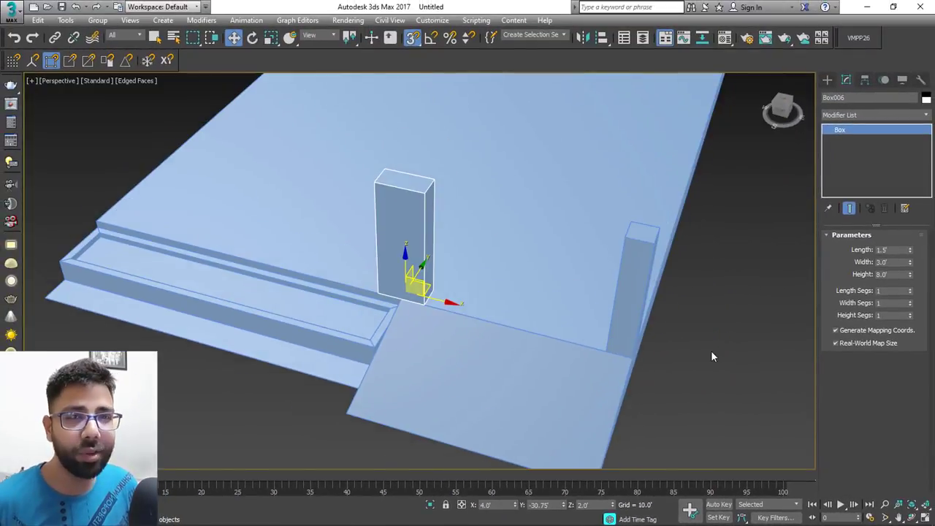
{"action": "left_click", "coordinate": [712, 356]}
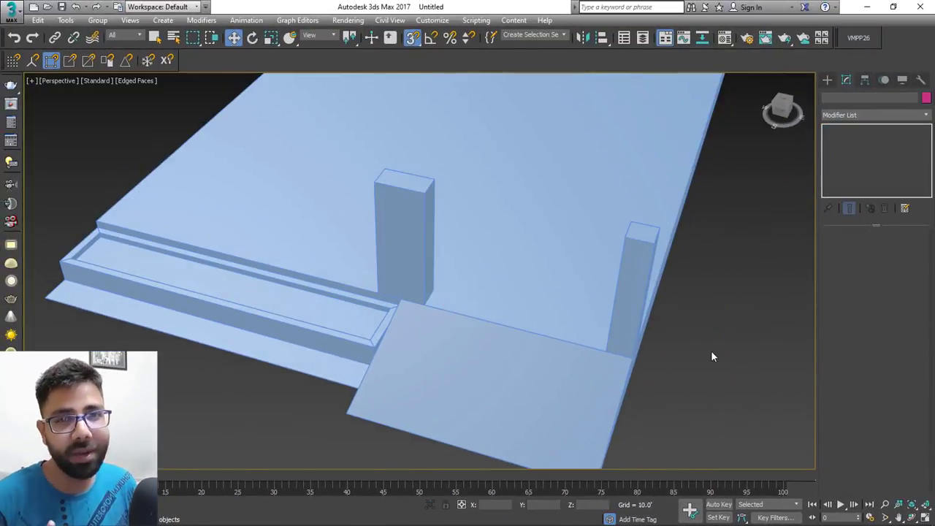
Create a wall box behind the planter from the wide pillar to the slab's side edge, 1.5' long, 20.5' wide and 8' high.
{"action": "middle_click_drag", "start_coordinate": [574, 361], "coordinate": [615, 271], "text": "alt"}
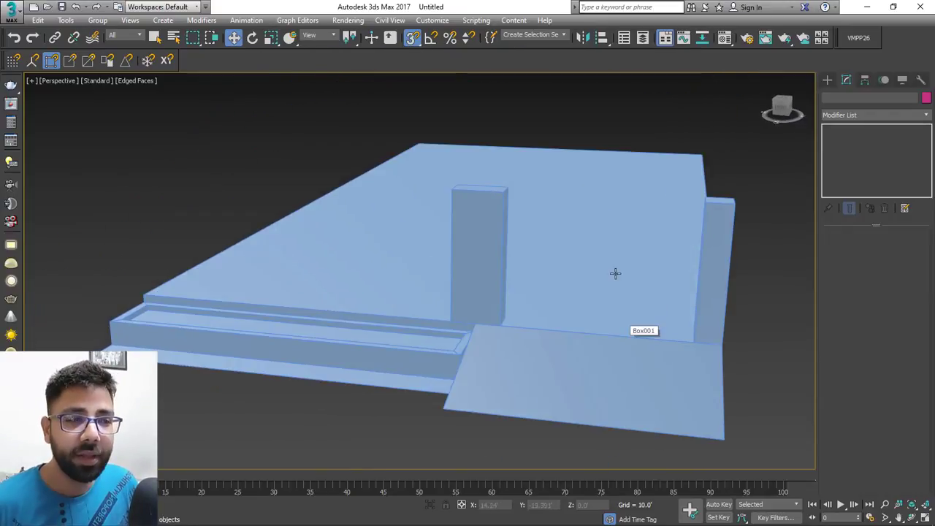
{"action": "scroll", "coordinate": [568, 310], "scroll_direction": "up", "scroll_amount": 3}
{"action": "middle_click_drag", "start_coordinate": [554, 337], "coordinate": [576, 321], "text": "alt"}
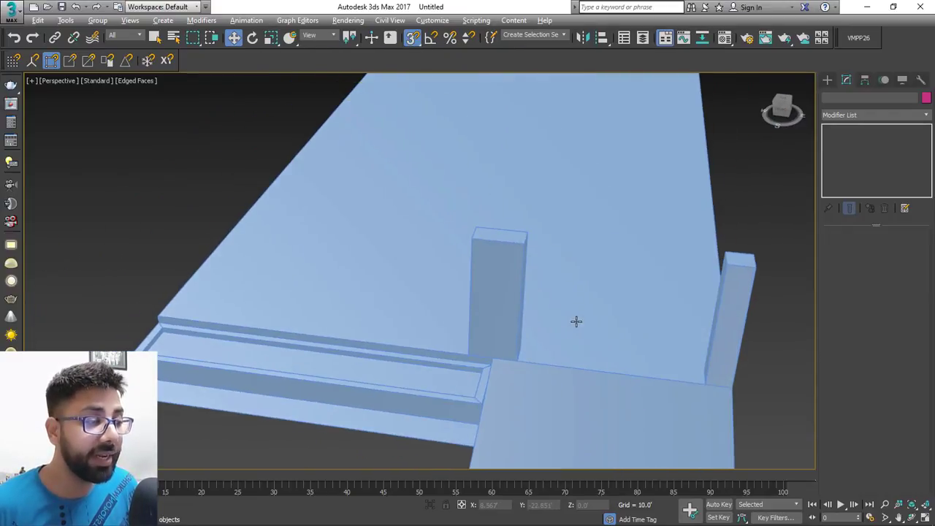
{"action": "middle_click_drag", "start_coordinate": [507, 332], "coordinate": [538, 341]}
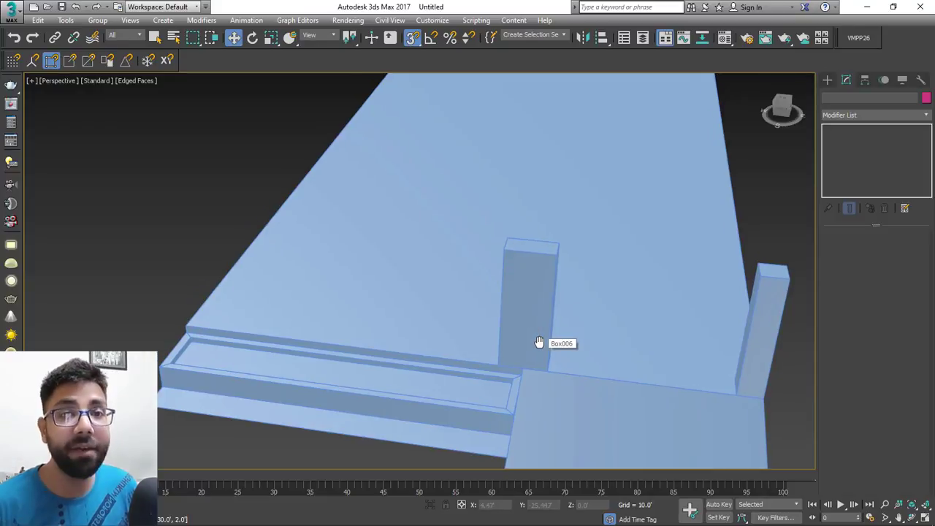
{"action": "middle_click_drag", "start_coordinate": [539, 342], "coordinate": [543, 332]}
{"action": "left_click", "coordinate": [827, 80]}
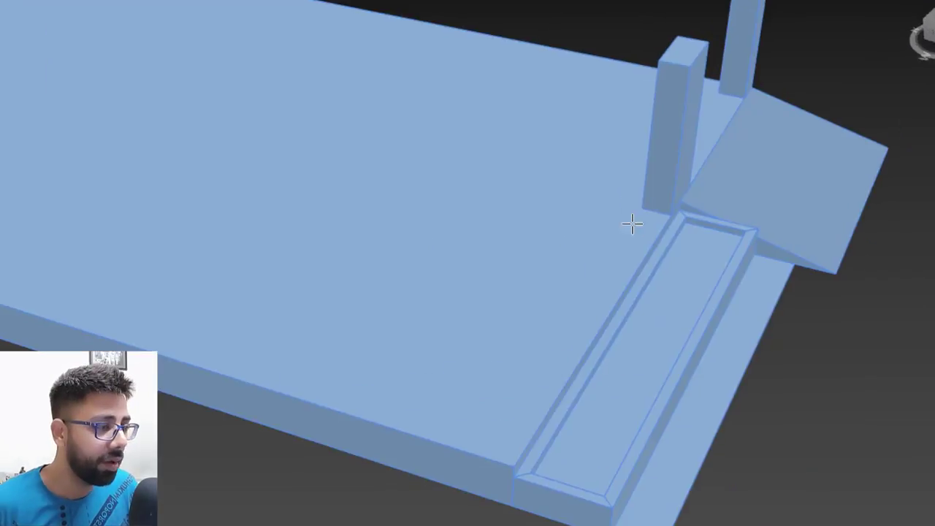
{"action": "left_click_drag", "start_coordinate": [636, 209], "coordinate": [511, 464]}
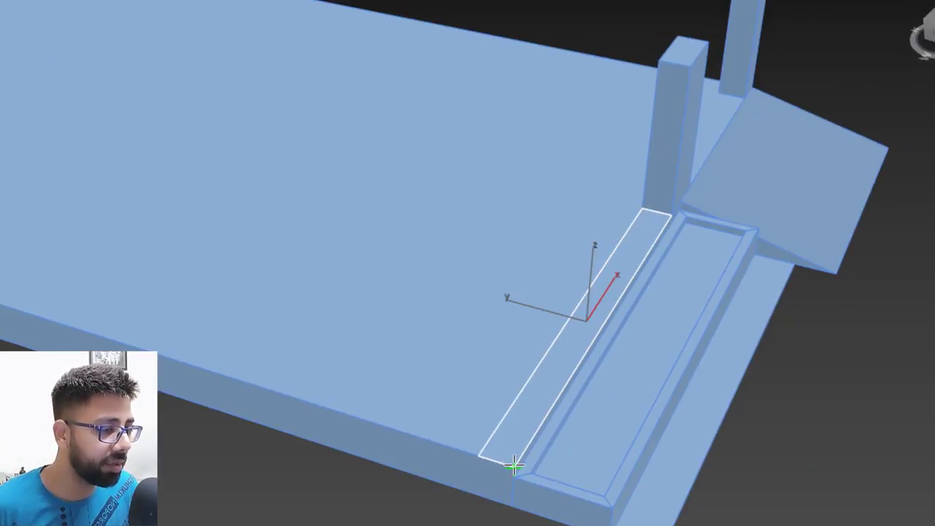
{"action": "left_click", "coordinate": [691, 70]}
{"action": "middle_click_drag", "start_coordinate": [685, 253], "coordinate": [597, 249]}
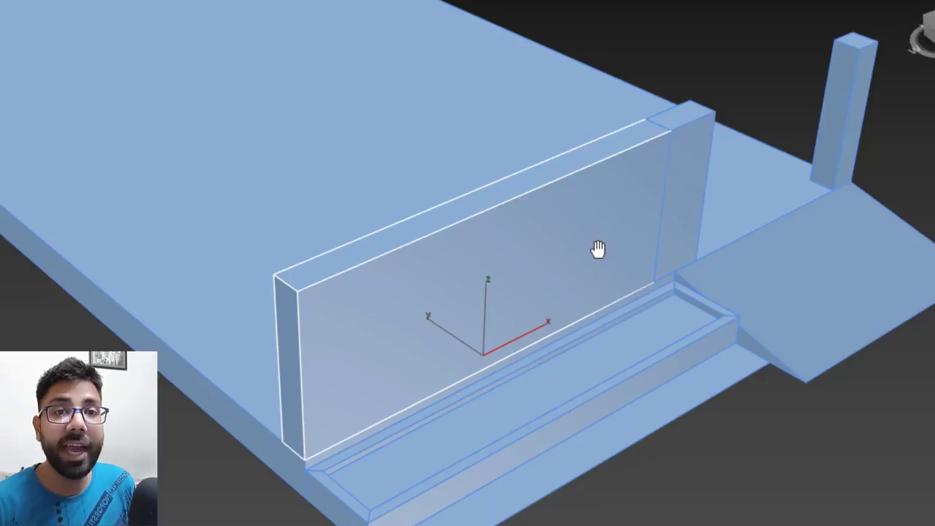
Set the length of the wall behind the planter to 9".
{"action": "middle_click_drag", "start_coordinate": [598, 249], "coordinate": [511, 275], "text": "alt"}
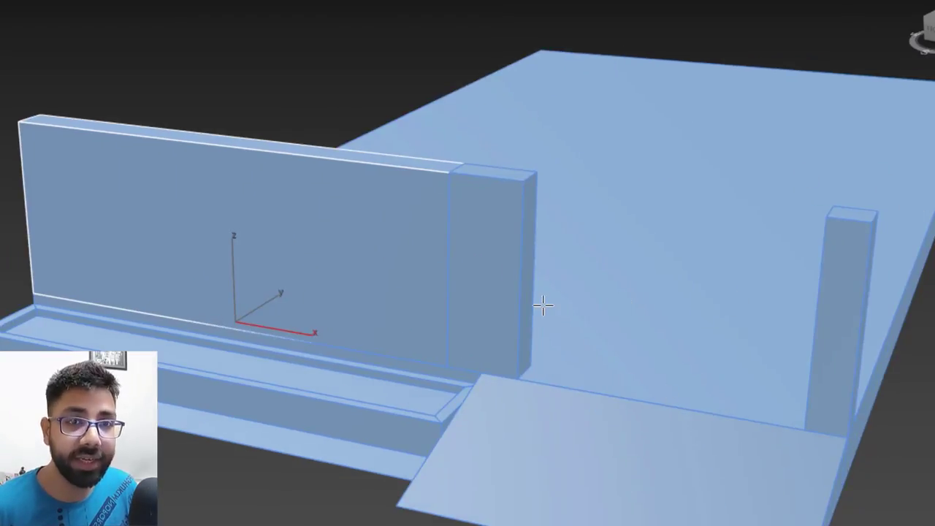
{"action": "middle_click_drag", "start_coordinate": [413, 317], "coordinate": [480, 263], "text": "alt"}
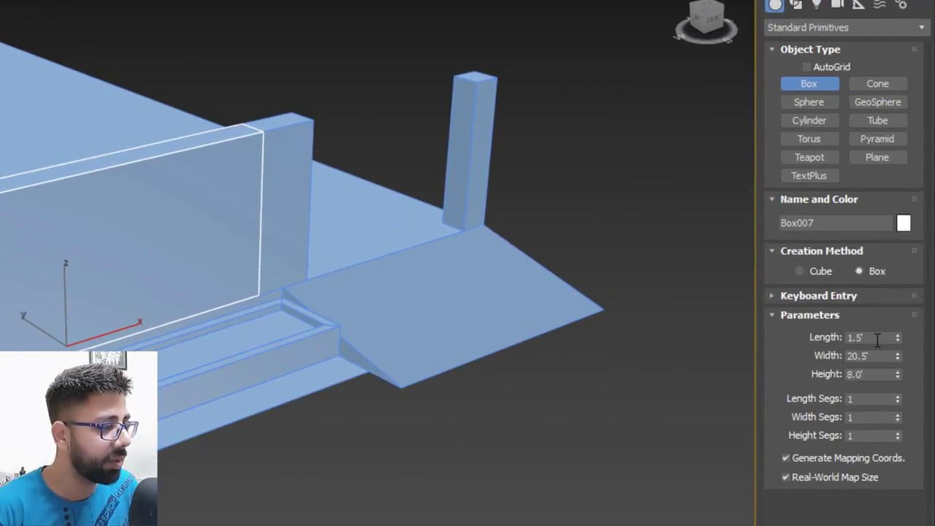
{"action": "double_click", "coordinate": [873, 337]}
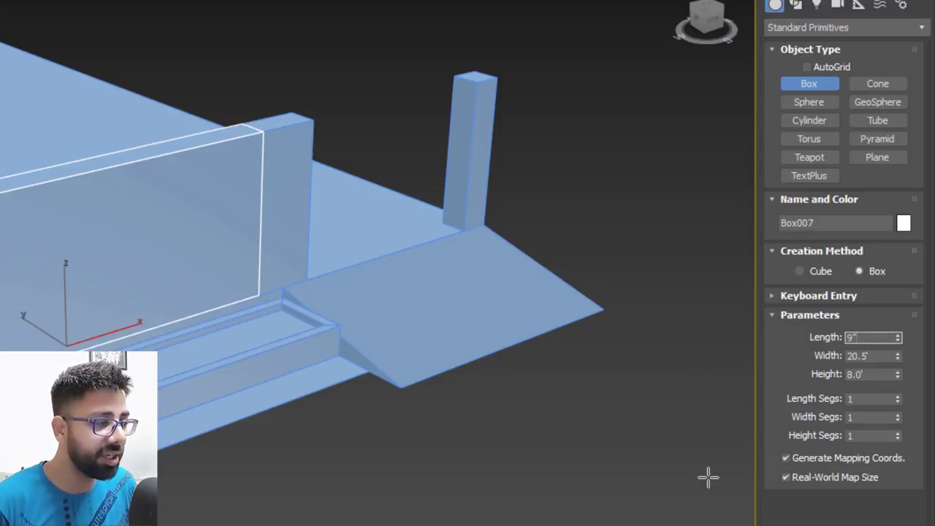
{"action": "key", "text": "Return"}
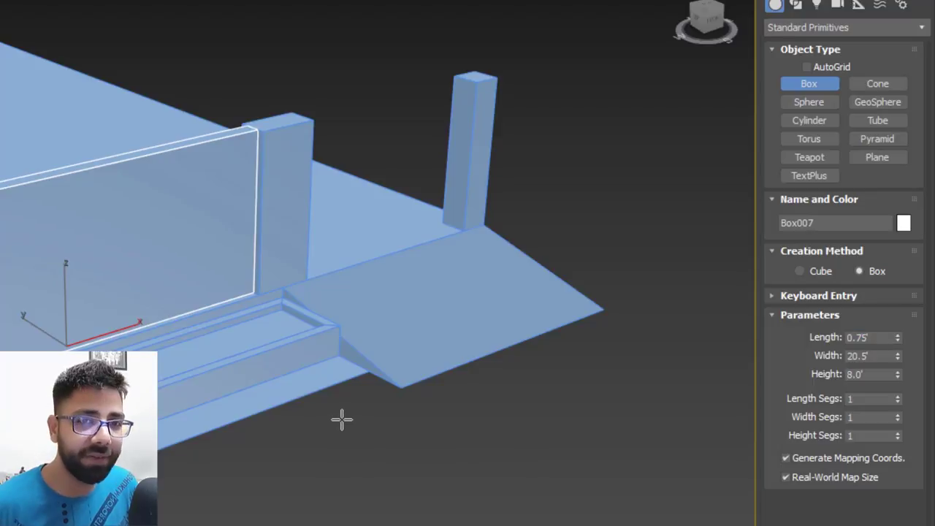
Move the thinned wall forward with vertex snapping so its front corner meets the slab's front corner behind the planter.
{"action": "middle_click_drag", "start_coordinate": [341, 419], "coordinate": [387, 422], "text": "alt"}
{"action": "middle_click_drag", "start_coordinate": [387, 422], "coordinate": [614, 381]}
{"action": "scroll", "coordinate": [394, 459], "scroll_direction": "up", "scroll_amount": 3}
{"action": "key", "text": "w"}
{"action": "left_click_drag", "start_coordinate": [393, 459], "coordinate": [403, 461]}
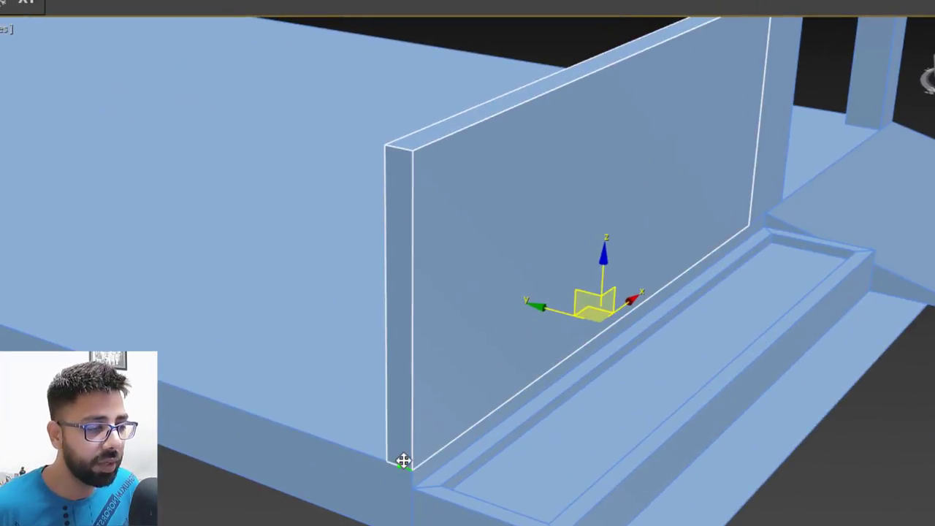
{"action": "scroll", "coordinate": [420, 432], "scroll_direction": "down", "scroll_amount": 2}
{"action": "key", "text": "ctrl+d"}
{"action": "scroll", "coordinate": [476, 387], "scroll_direction": "down", "scroll_amount": 2}
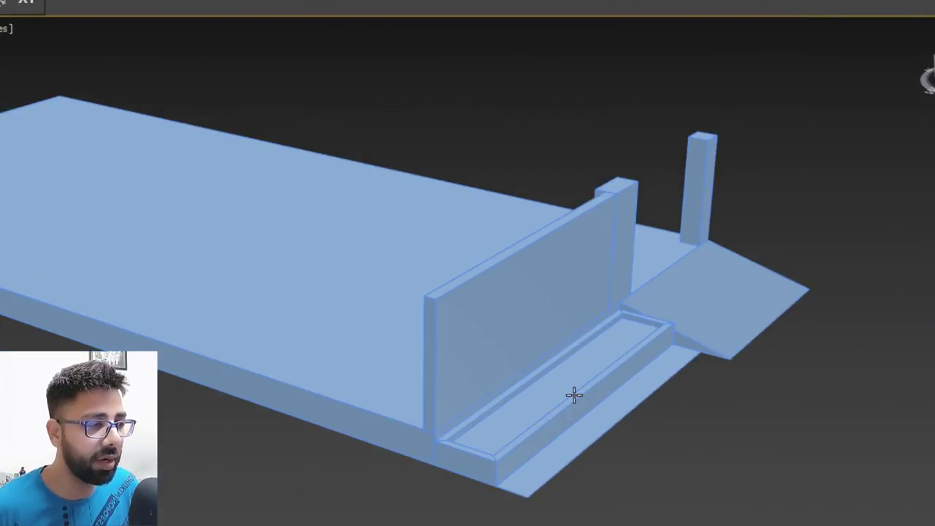
{"action": "mouse_move", "coordinate": [574, 393]}
{"action": "middle_mouse_down", "text": "alt"}
{"action": "mouse_move", "coordinate": [484, 387]}
{"action": "mouse_move", "coordinate": [565, 384]}
{"action": "middle_mouse_up", "text": "alt"}
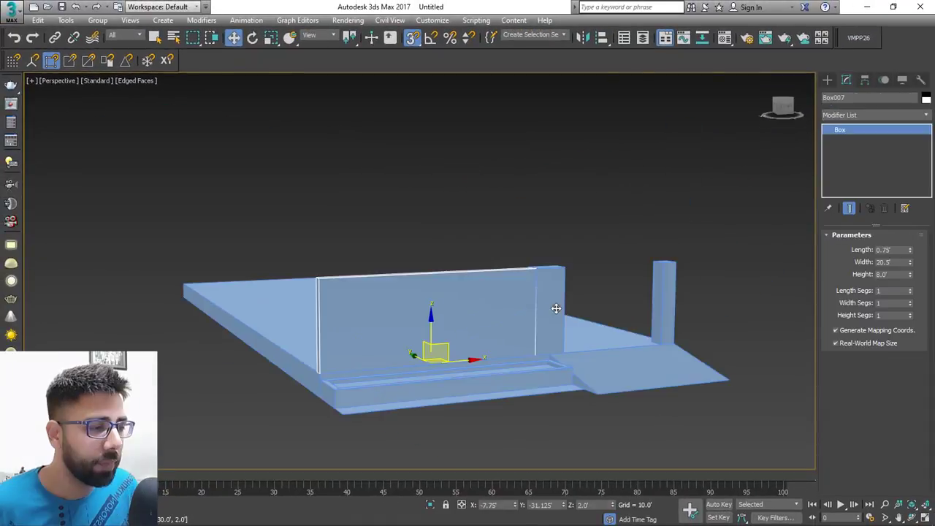
{"action": "middle_click_drag", "start_coordinate": [555, 309], "coordinate": [632, 282], "text": "alt"}
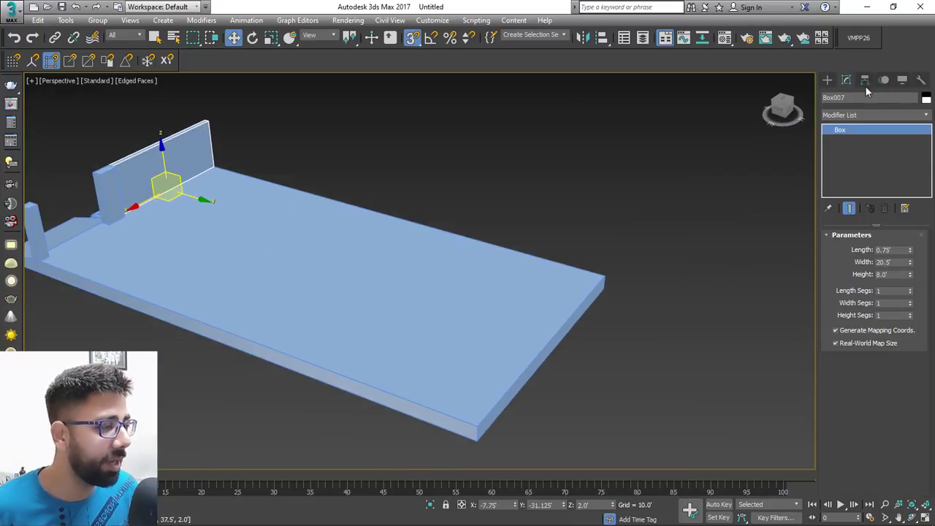
Create a box covering the slab from behind the front wall to the rear corner, 68.25' long and 36' wide, and set its height to 7'.
{"action": "left_click", "coordinate": [827, 79]}
{"action": "left_click", "coordinate": [851, 151]}
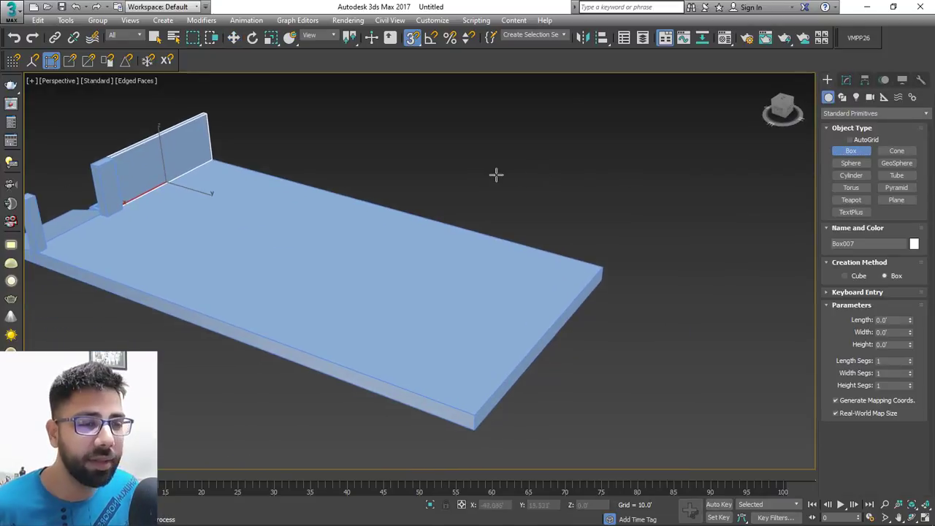
{"action": "middle_click_drag", "start_coordinate": [480, 182], "coordinate": [487, 189]}
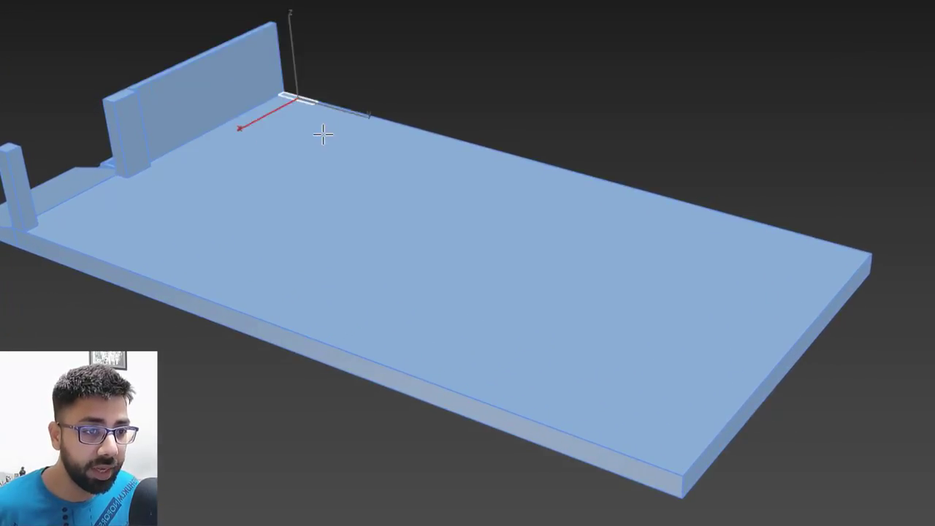
{"action": "left_click_drag", "start_coordinate": [324, 134], "coordinate": [683, 476]}
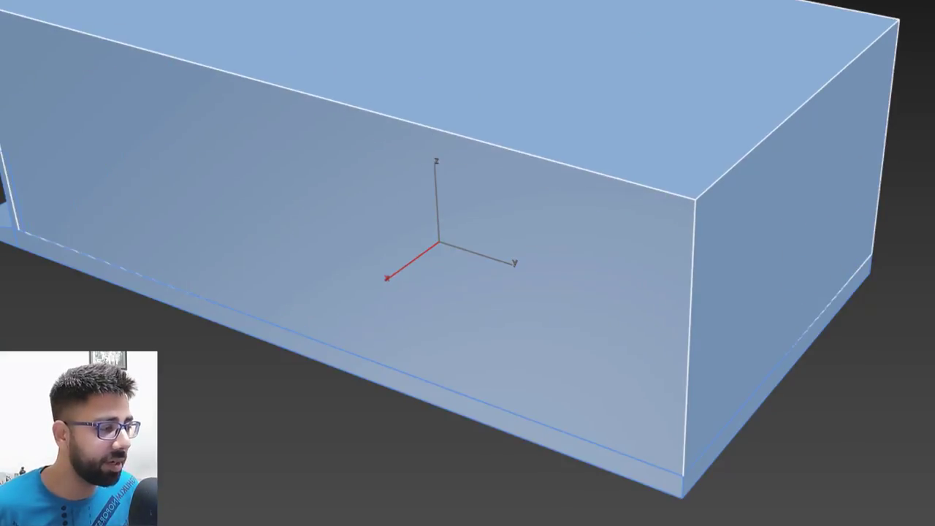
{"action": "left_click_drag", "start_coordinate": [864, 367], "coordinate": [668, 467]}
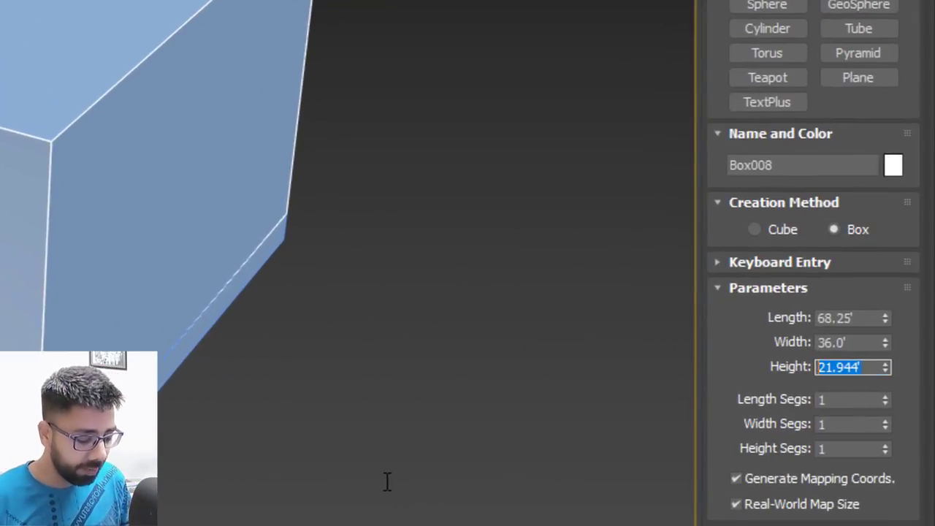
{"action": "type", "text": "7"}
{"action": "key", "text": "Return"}
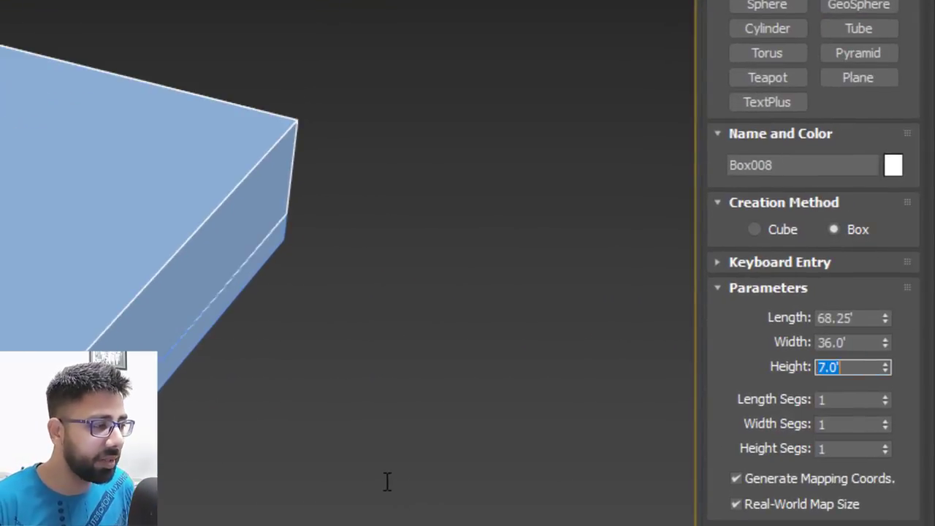
Set the length of the new 36' wide box to 9" to make it a thin rear boundary wall.
{"action": "left_click_drag", "start_coordinate": [885, 317], "coordinate": [899, 392]}
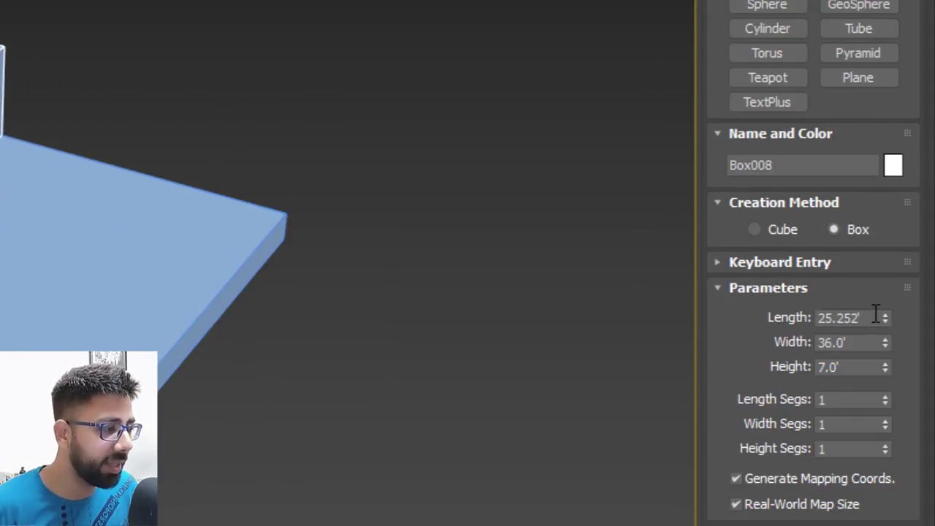
{"action": "left_click_drag", "start_coordinate": [870, 317], "coordinate": [481, 415]}
{"action": "type", "text": "9\""}
{"action": "key", "text": "Return"}
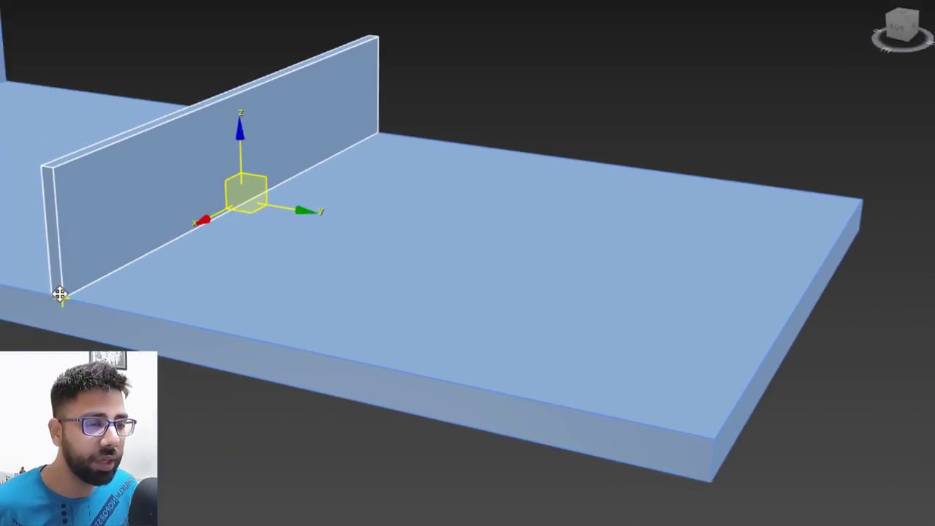
Move the thin 36' wide wall to the slab's rear edge with vertex snapping and deselect it.
{"action": "left_click_drag", "start_coordinate": [59, 295], "coordinate": [714, 431]}
{"action": "left_click", "coordinate": [699, 445]}
{"action": "scroll", "coordinate": [690, 434], "scroll_direction": "down", "scroll_amount": 3}
{"action": "middle_click_drag", "start_coordinate": [632, 419], "coordinate": [761, 413], "text": "alt"}
{"action": "middle_click_drag", "start_coordinate": [742, 332], "coordinate": [588, 427]}
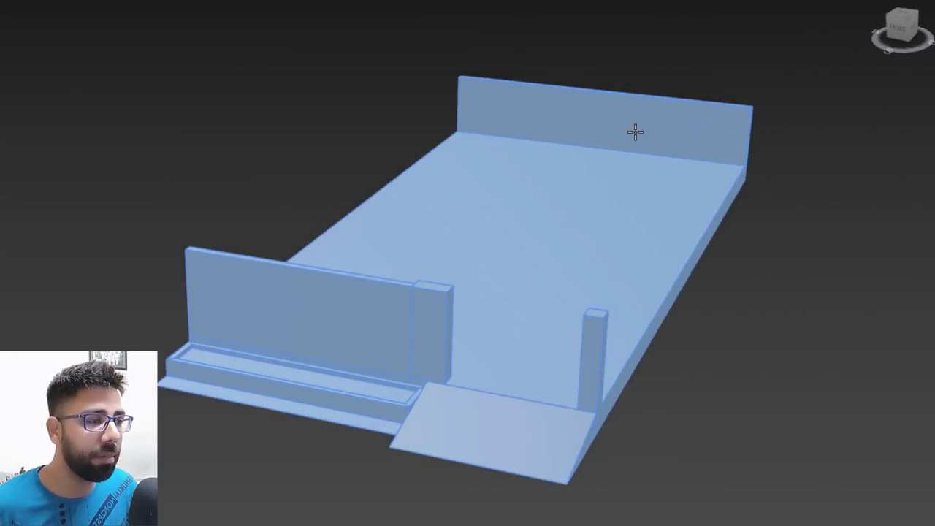
Lower the wall behind the planter to the same height as the 7' rear wall and deselect it.
{"action": "left_click", "coordinate": [391, 310]}
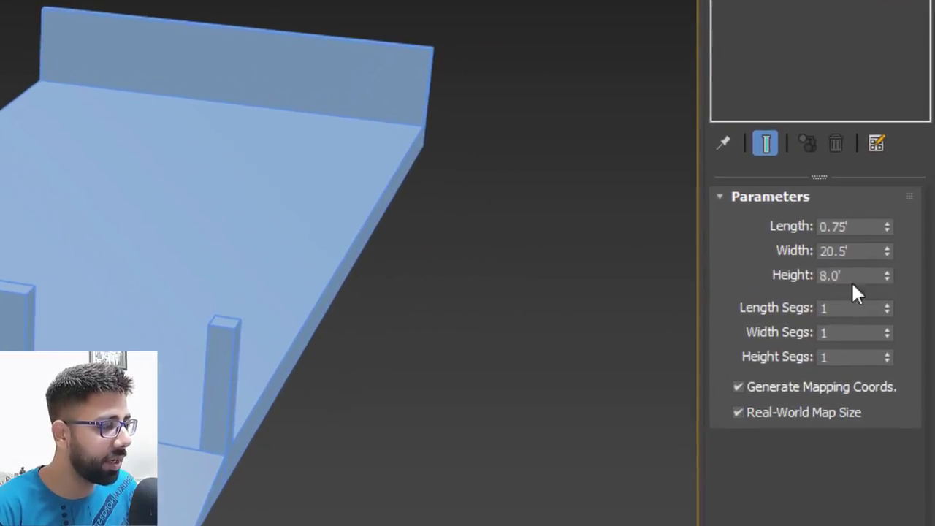
{"action": "left_click_drag", "start_coordinate": [851, 280], "coordinate": [534, 398]}
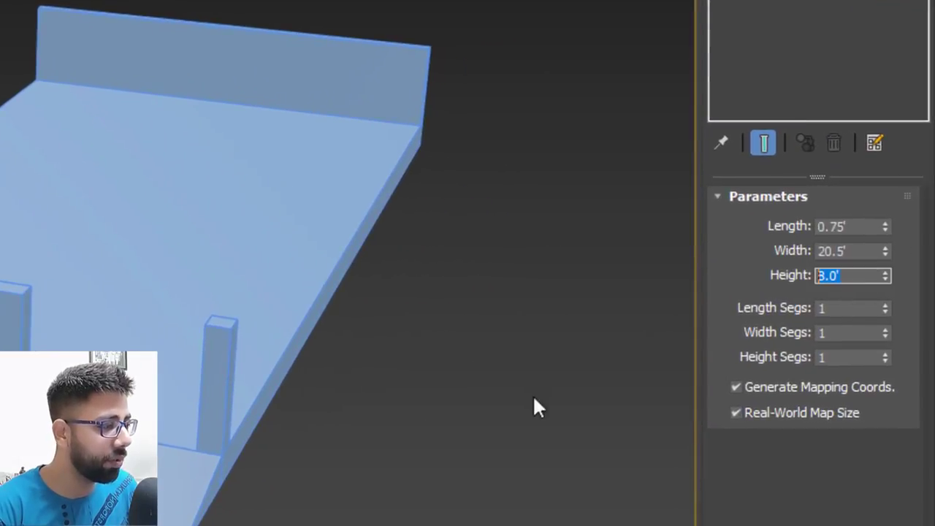
{"action": "left_click", "coordinate": [458, 485]}
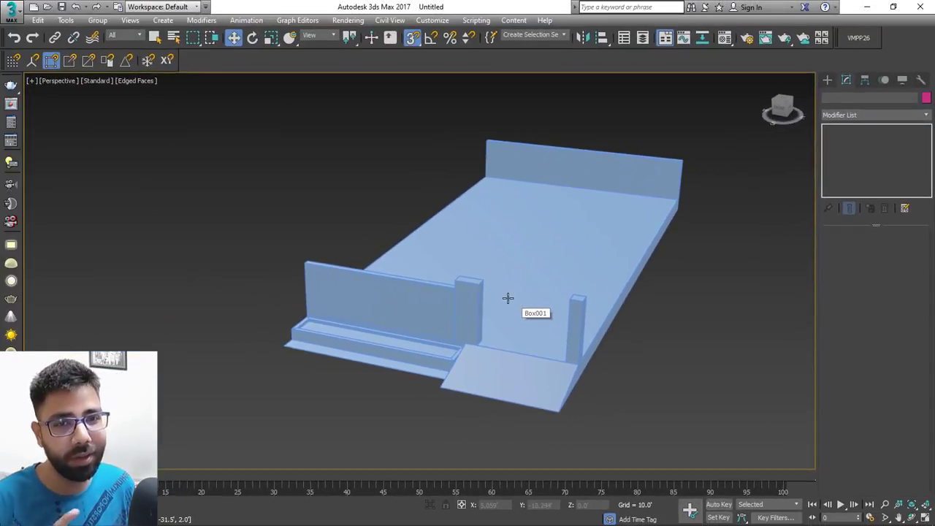
Create a box over the slab between the front and rear walls, 67.5' long, 36' wide and 7' high, snapped to the rear wall's top.
{"action": "middle_click_drag", "start_coordinate": [508, 298], "coordinate": [379, 344], "text": "alt"}
{"action": "middle_click_drag", "start_coordinate": [379, 240], "coordinate": [435, 228]}
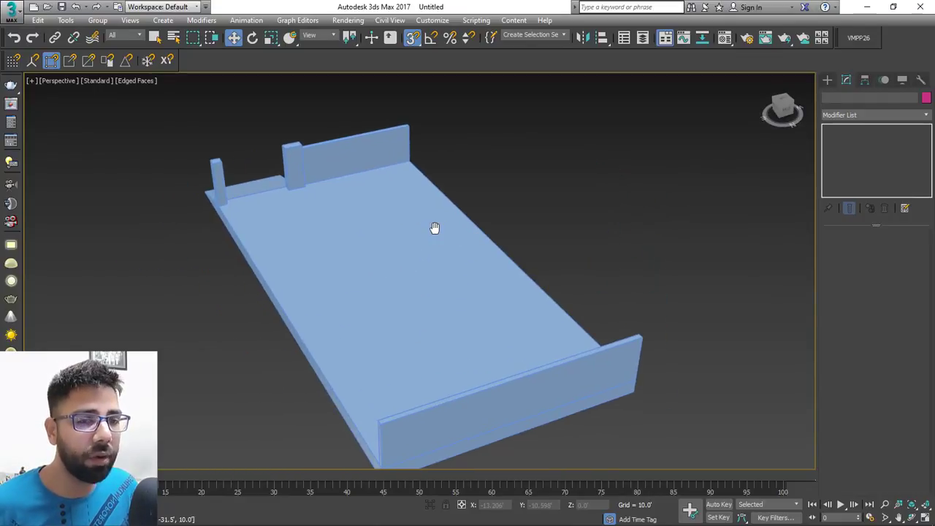
{"action": "left_click", "coordinate": [827, 80]}
{"action": "left_click", "coordinate": [845, 150]}
{"action": "middle_click_drag", "start_coordinate": [734, 177], "coordinate": [518, 201], "text": "alt"}
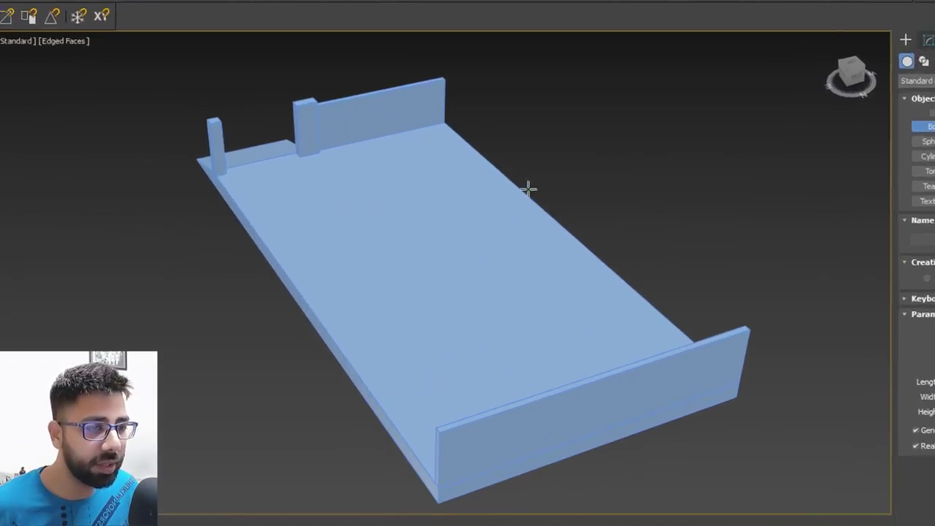
{"action": "left_click_drag", "start_coordinate": [445, 122], "coordinate": [383, 486]}
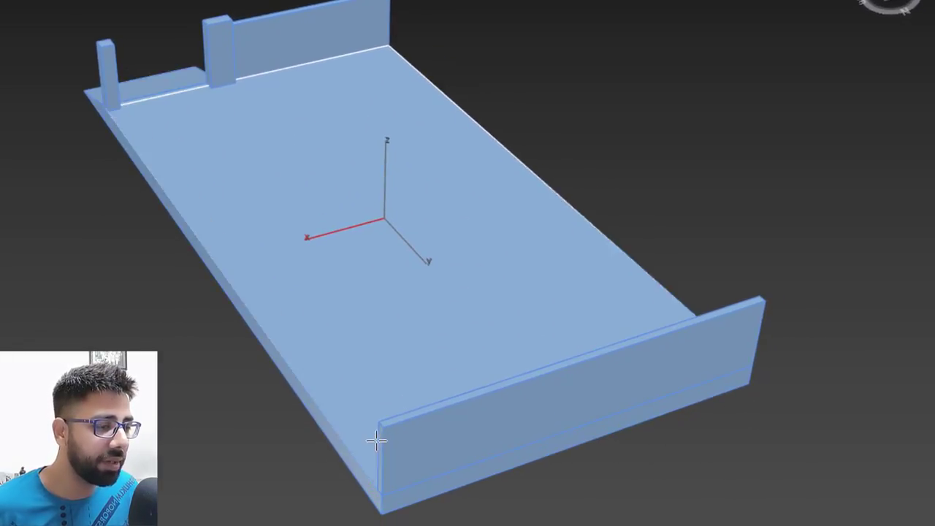
{"action": "left_click", "coordinate": [376, 432]}
Set the width of the 67.5' long box to 0.75' to make it a side boundary wall.
{"action": "middle_click_drag", "start_coordinate": [496, 410], "coordinate": [565, 357], "text": "alt"}
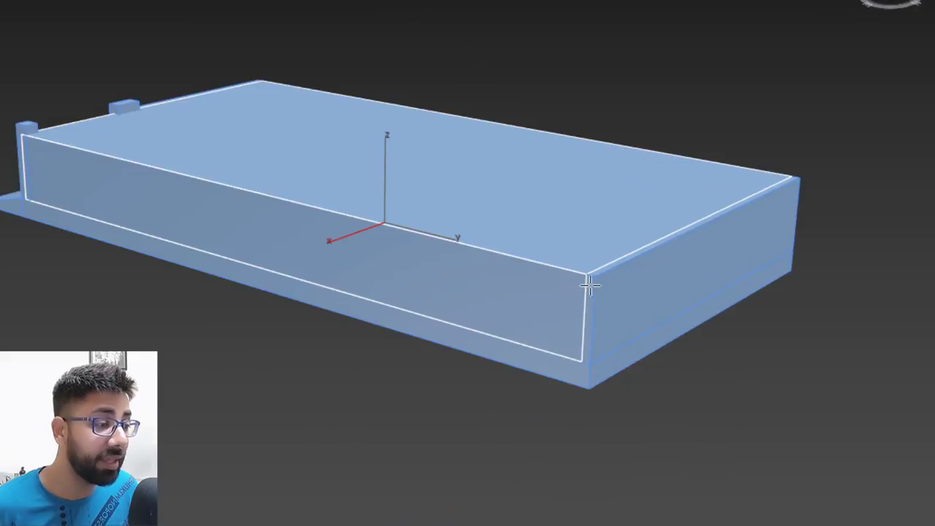
{"action": "middle_click_drag", "start_coordinate": [597, 253], "coordinate": [511, 340]}
{"action": "left_click_drag", "start_coordinate": [900, 309], "coordinate": [669, 373]}
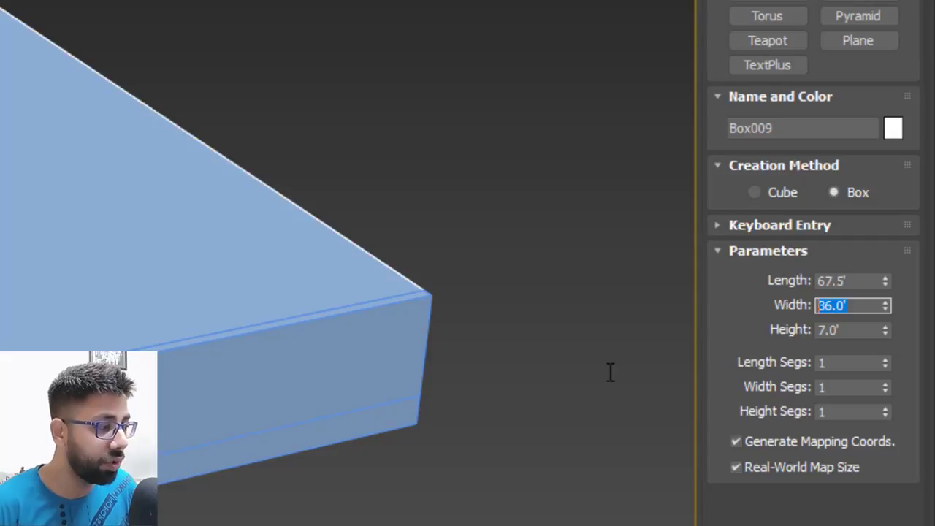
{"action": "type", "text": "0.75"}
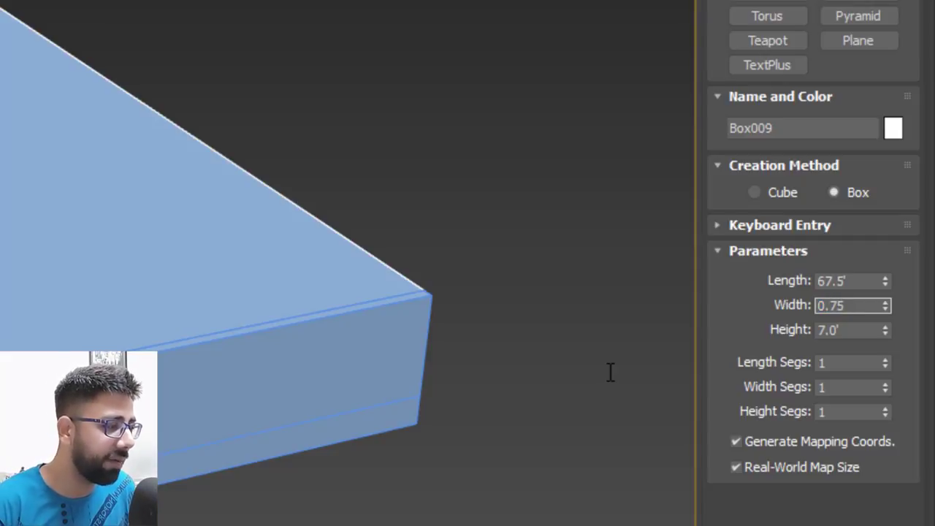
{"action": "key", "text": "Return"}
Move the thin side wall with vertex snapping to the slab's long edge on the ramp side, against the rear wall's corner.
{"action": "scroll", "coordinate": [168, 279], "scroll_direction": "up", "scroll_amount": 3}
{"action": "middle_click_drag", "start_coordinate": [168, 279], "coordinate": [287, 99]}
{"action": "key", "text": "w"}
{"action": "middle_click_drag", "start_coordinate": [316, 292], "coordinate": [326, 251]}
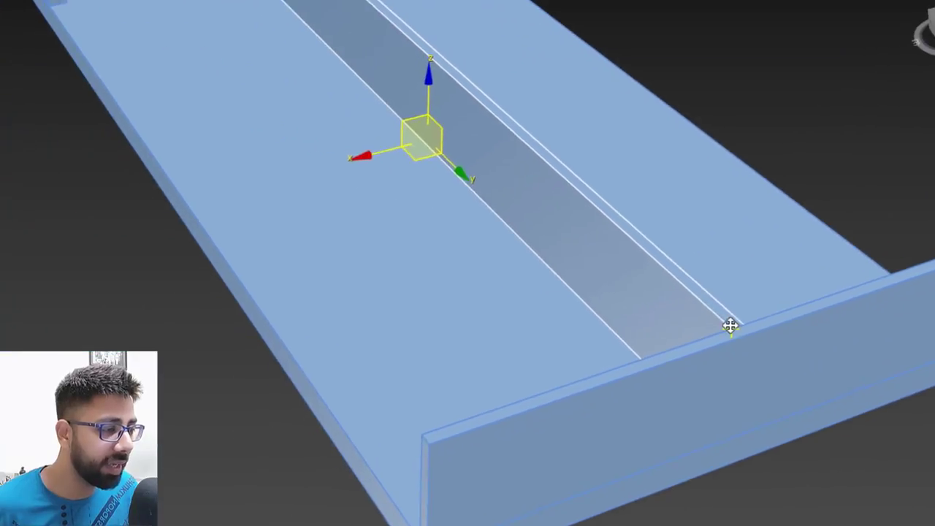
{"action": "left_click_drag", "start_coordinate": [348, 255], "coordinate": [426, 433]}
{"action": "scroll", "coordinate": [426, 433], "scroll_direction": "down", "scroll_amount": 3}
Clone the side wall as one copy onto the opposite long edge of the slab with vertex snapping, and deselect it.
{"action": "middle_click_drag", "start_coordinate": [426, 432], "coordinate": [387, 411], "text": "alt"}
{"action": "scroll", "coordinate": [461, 382], "scroll_direction": "down", "scroll_amount": 3}
{"action": "scroll", "coordinate": [473, 380], "scroll_direction": "up", "scroll_amount": 3}
{"action": "scroll", "coordinate": [388, 411], "scroll_direction": "up", "scroll_amount": 3}
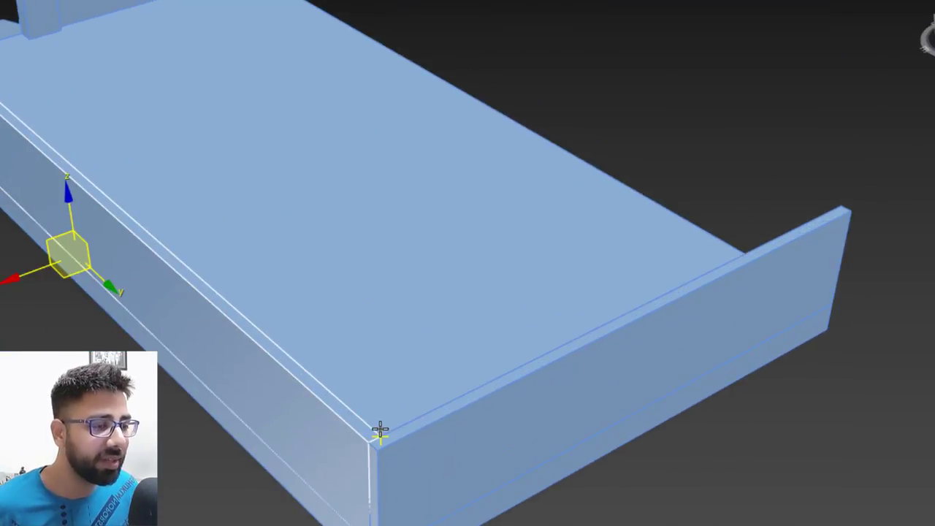
{"action": "mouse_move", "coordinate": [377, 434]}
{"action": "left_mouse_down"}
{"action": "mouse_move", "coordinate": [800, 212]}
{"action": "mouse_move", "coordinate": [840, 208]}
{"action": "left_mouse_up"}
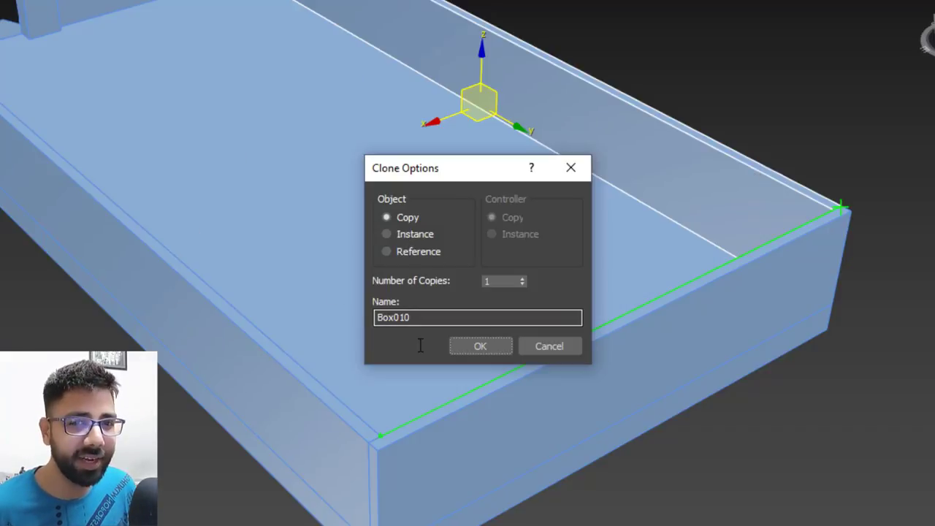
{"action": "left_click", "coordinate": [456, 345]}
{"action": "scroll", "coordinate": [493, 307], "scroll_direction": "up", "scroll_amount": 2}
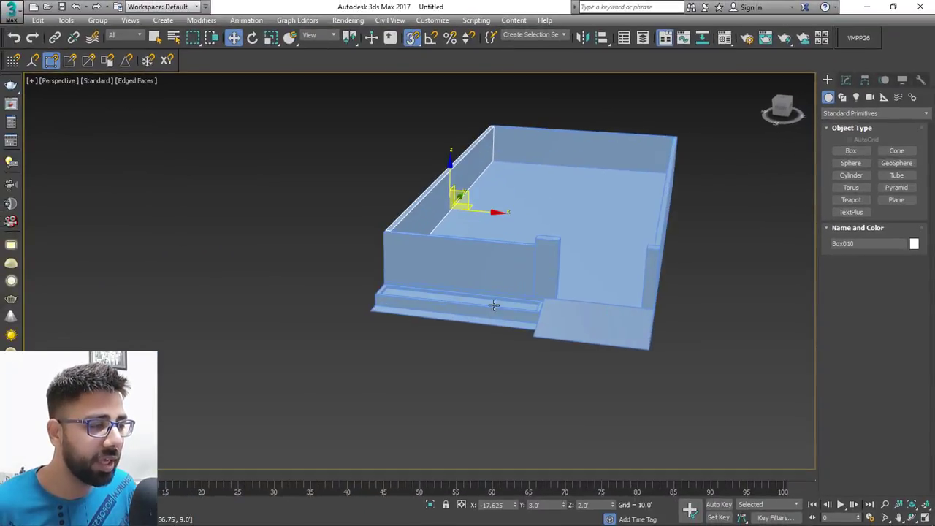
{"action": "middle_click_drag", "start_coordinate": [493, 305], "coordinate": [411, 354]}
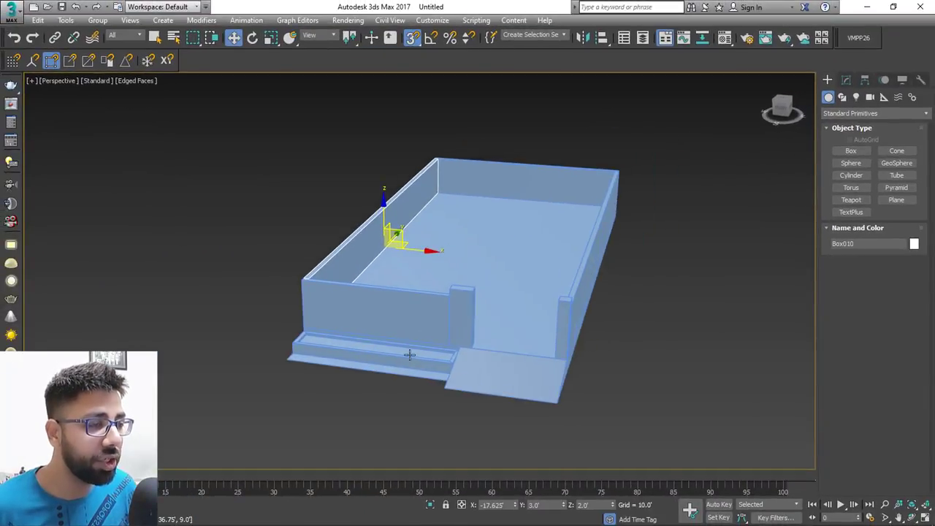
{"action": "left_click", "coordinate": [602, 371]}
Create a separate box beside the walled plot, about 44' long, 26.7' wide and 4.8' high.
{"action": "middle_click_drag", "start_coordinate": [582, 274], "coordinate": [628, 265]}
{"action": "scroll", "coordinate": [549, 209], "scroll_direction": "up", "scroll_amount": 2}
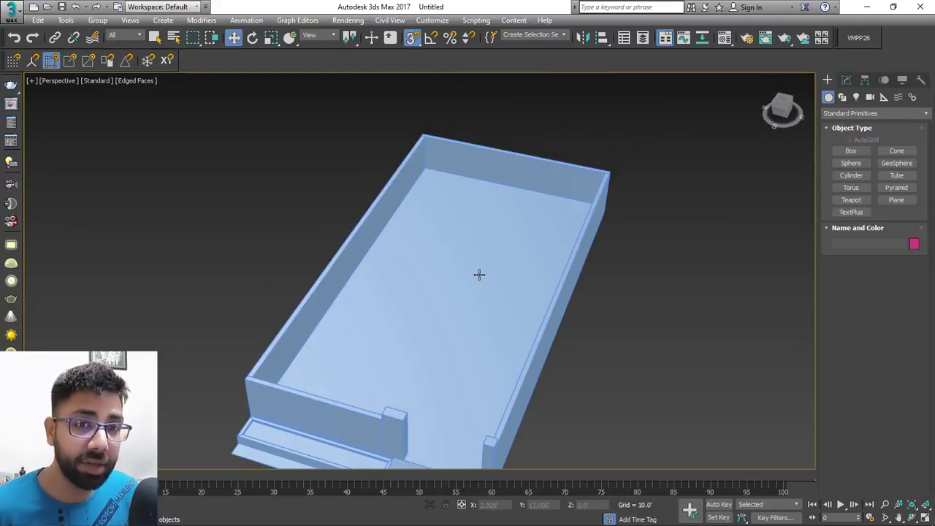
{"action": "middle_click_drag", "start_coordinate": [476, 274], "coordinate": [467, 278], "text": "alt"}
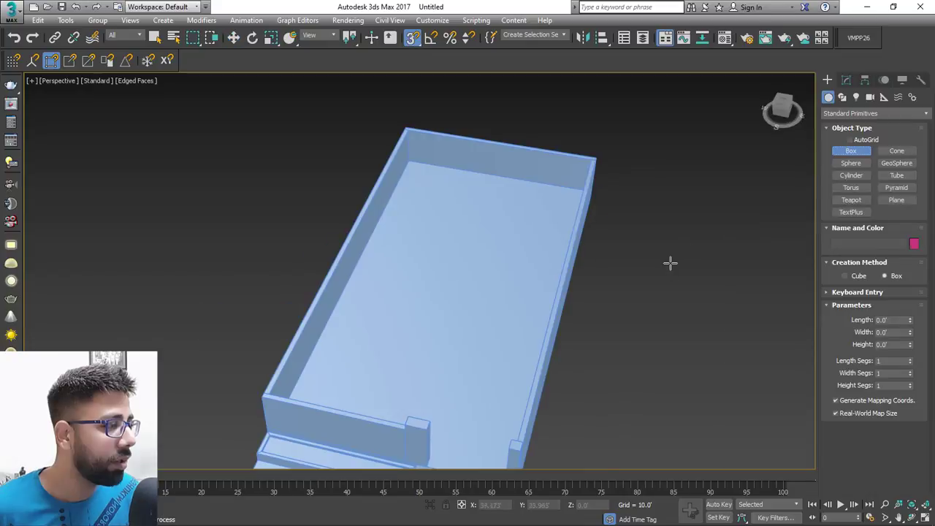
{"action": "middle_click_drag", "start_coordinate": [661, 264], "coordinate": [559, 214]}
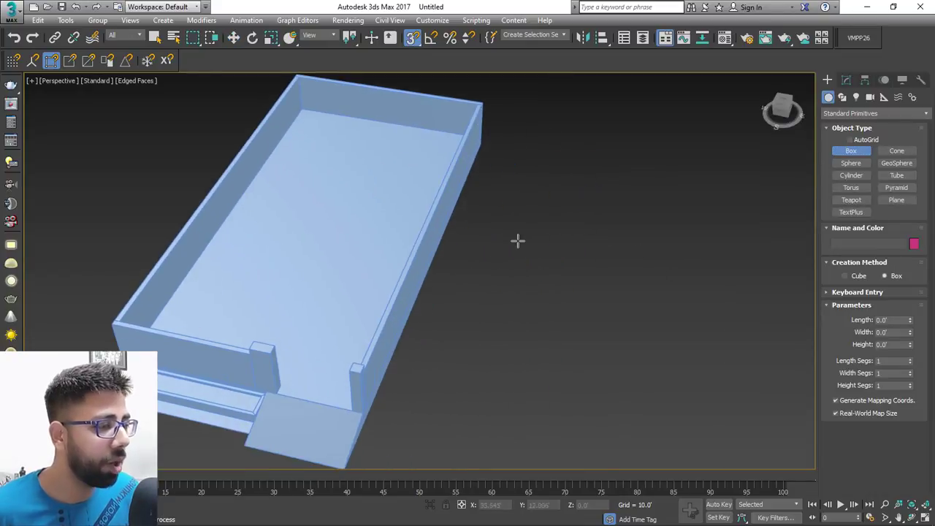
{"action": "left_click_drag", "start_coordinate": [514, 196], "coordinate": [641, 415]}
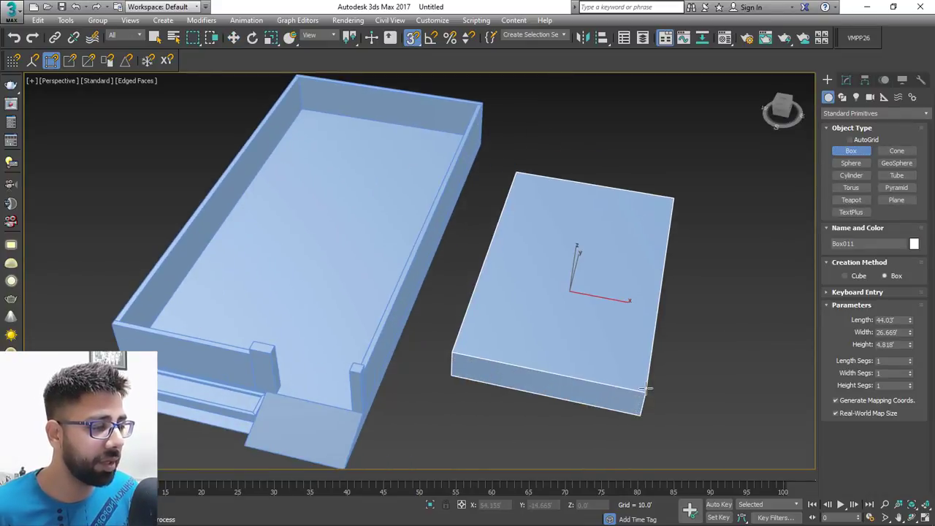
{"action": "left_click", "coordinate": [648, 356]}
Set the separate box's length to 36', width to 34.5' and height to 2'.
{"action": "left_click", "coordinate": [842, 96]}
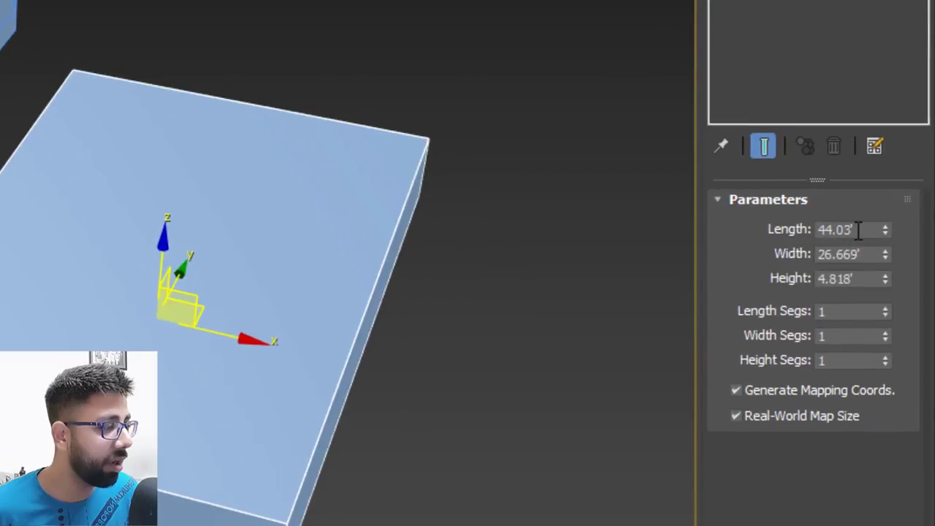
{"action": "double_click", "coordinate": [858, 229]}
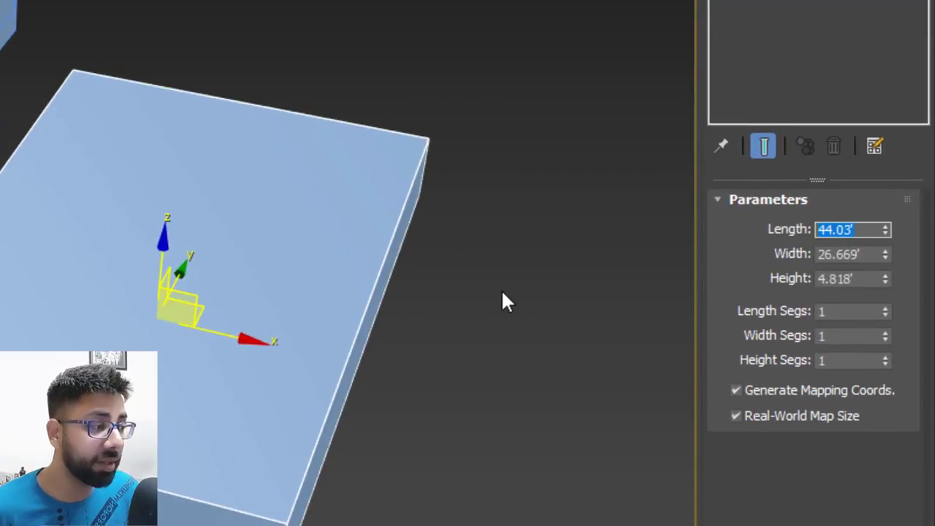
{"action": "type", "text": "36"}
{"action": "key", "text": "Tab"}
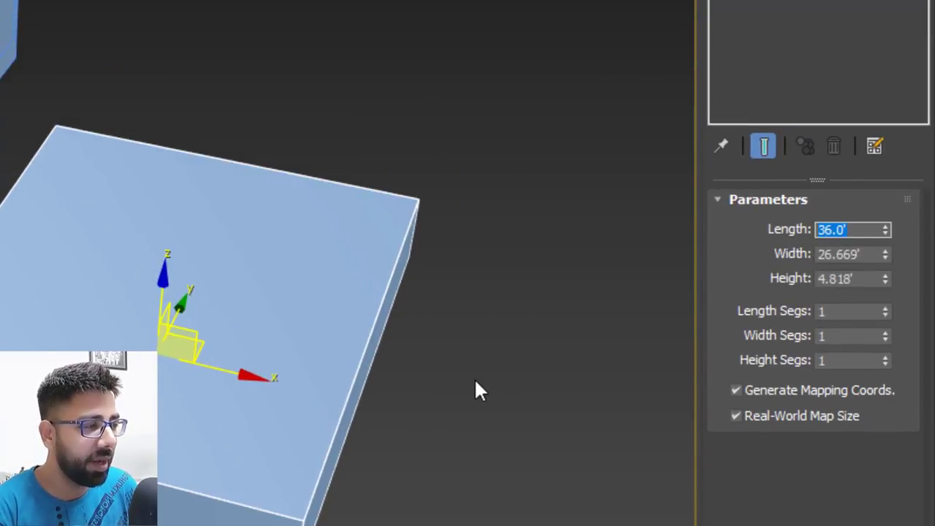
{"action": "type", "text": "34.5"}
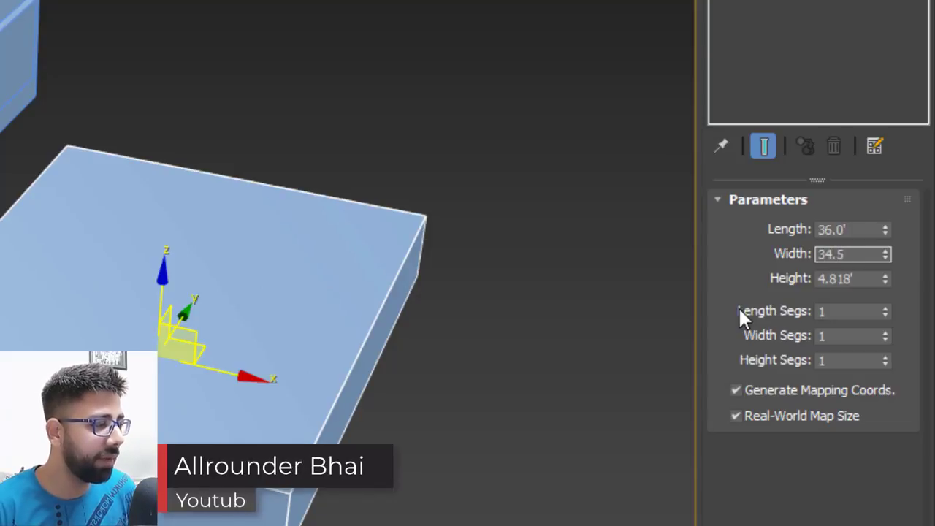
{"action": "key", "text": "Return"}
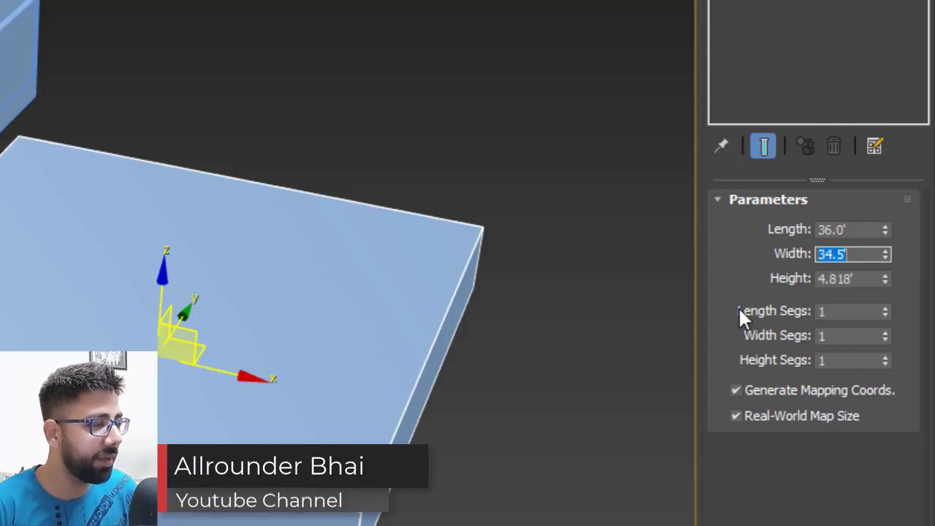
{"action": "key", "text": "Tab"}
{"action": "type", "text": "2"}
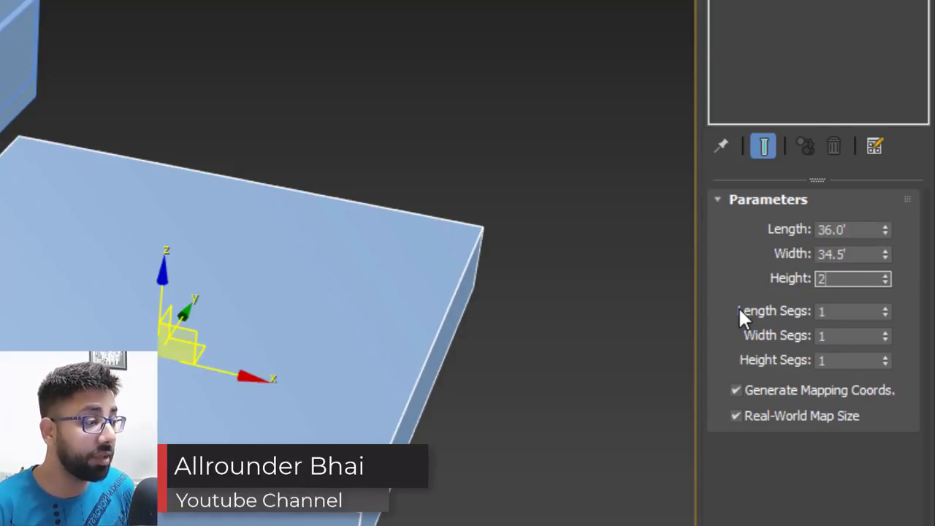
{"action": "key", "text": "Return"}
{"action": "scroll", "coordinate": [263, 224], "scroll_direction": "down", "scroll_amount": 5}
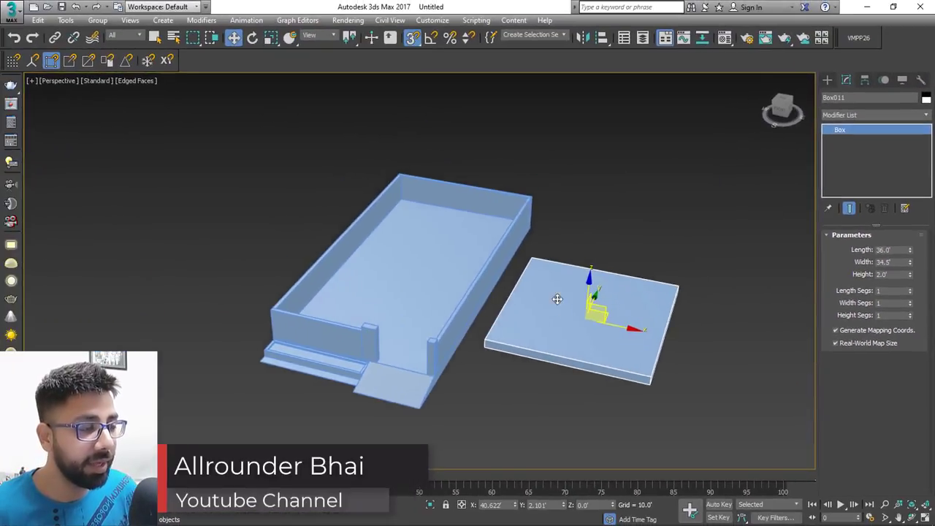
{"action": "middle_click_drag", "start_coordinate": [557, 298], "coordinate": [585, 312], "text": "alt"}
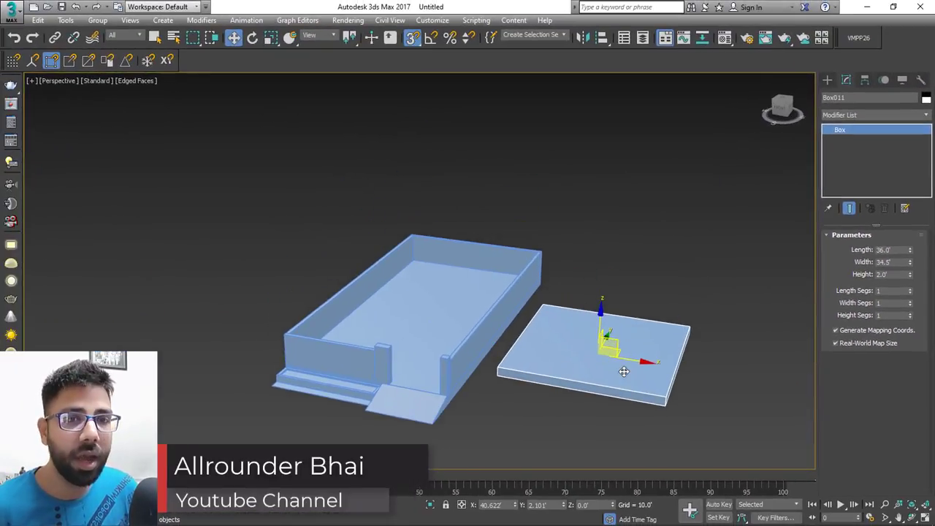
{"action": "middle_click_drag", "start_coordinate": [624, 373], "coordinate": [636, 354]}
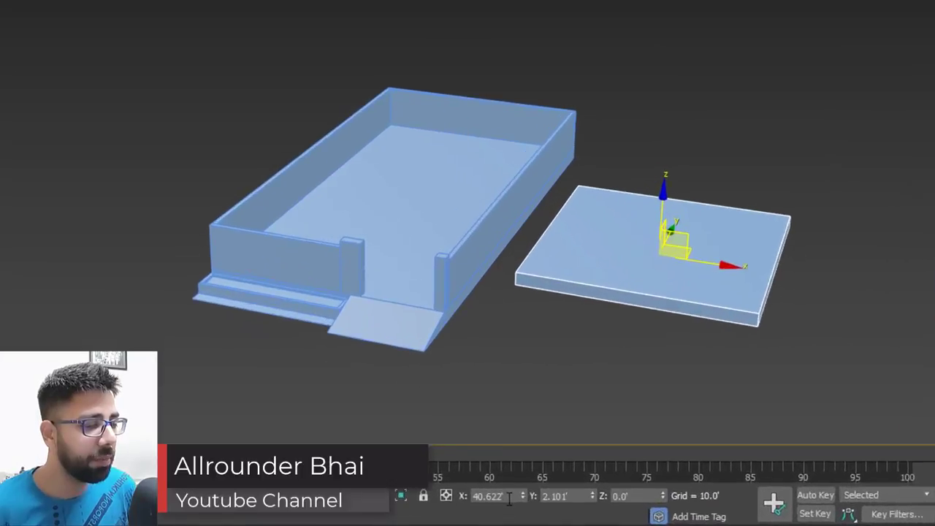
Position the plinth box inside the boundary walls at X 0, Y 0 and Z 2', and deselect it.
{"action": "double_click", "coordinate": [492, 505]}
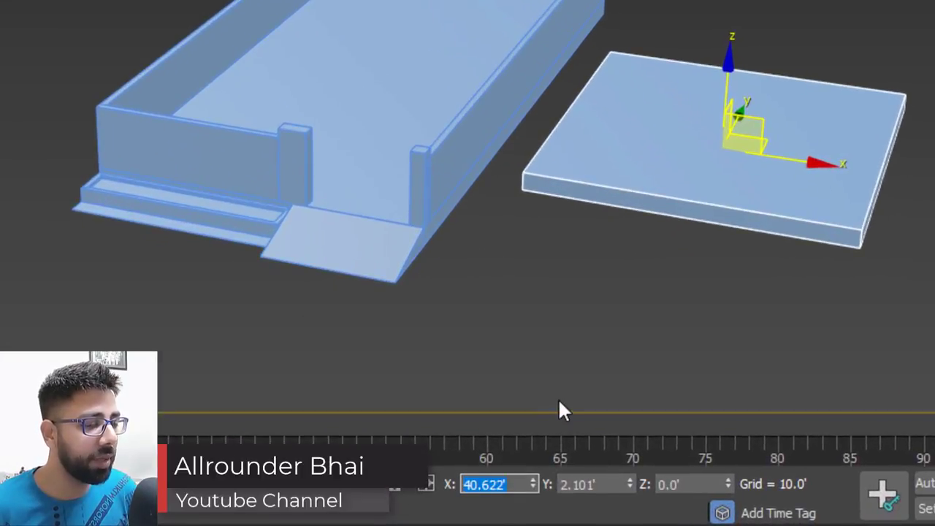
{"action": "type", "text": "0"}
{"action": "key", "text": "Tab"}
{"action": "type", "text": "0"}
{"action": "key", "text": "Tab"}
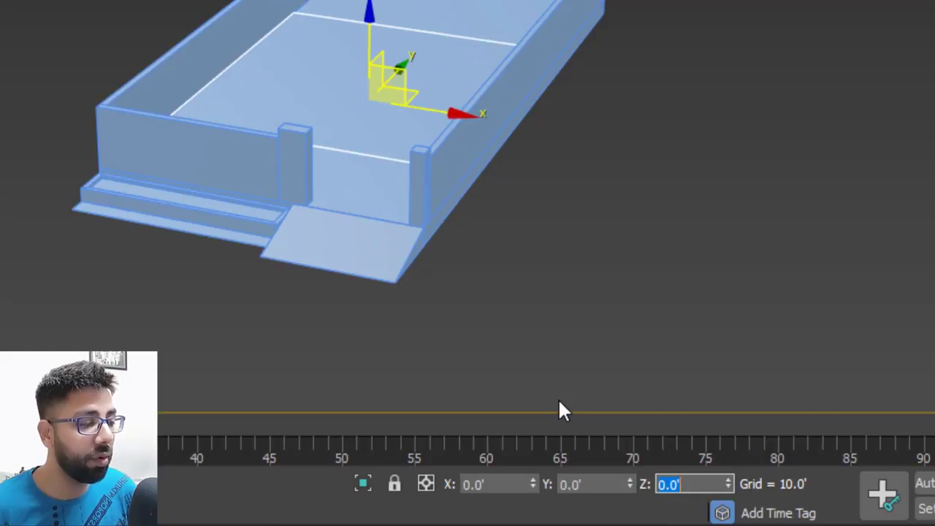
{"action": "type", "text": "2"}
{"action": "key", "text": "Return"}
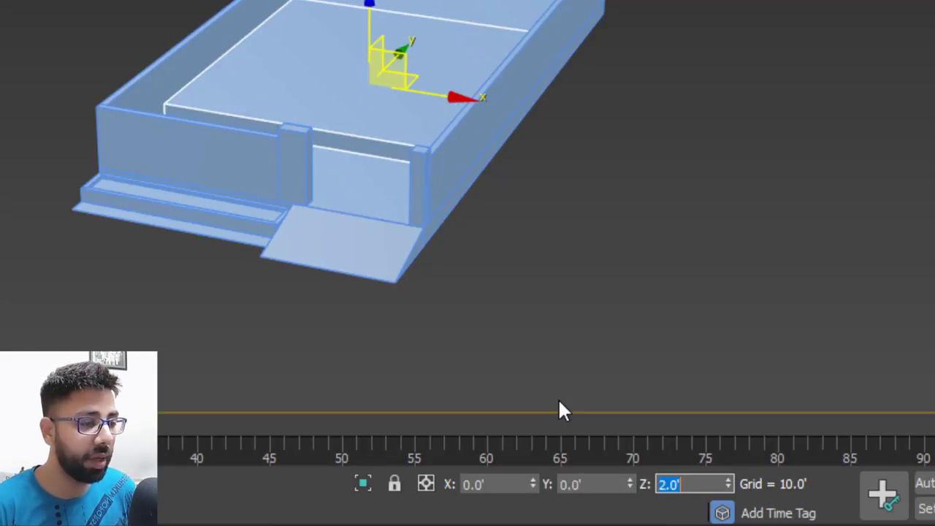
{"action": "left_click", "coordinate": [652, 175]}
Examine the plinth's placement between the boundary walls and the open area behind it.
{"action": "middle_click_drag", "start_coordinate": [431, 30], "coordinate": [318, 49], "text": "alt"}
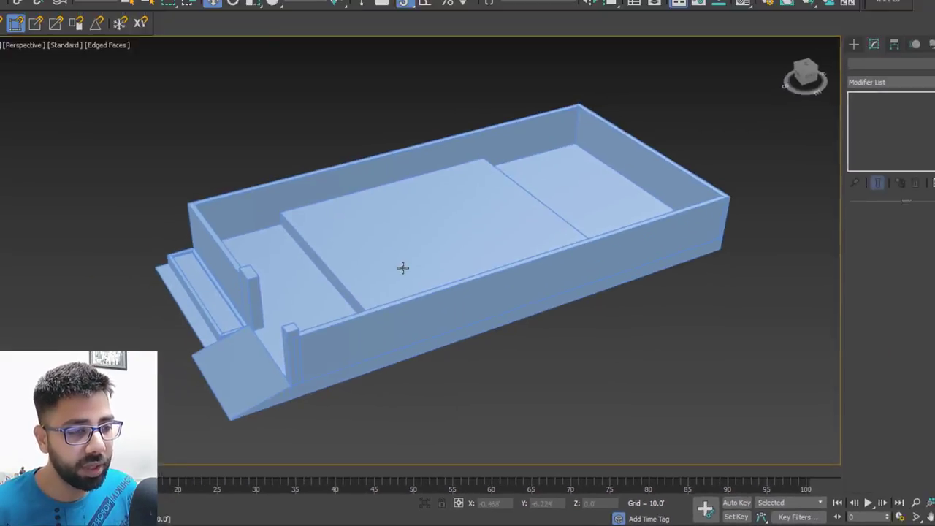
{"action": "scroll", "coordinate": [254, 39], "scroll_direction": "up", "scroll_amount": 5}
{"action": "middle_click_drag", "start_coordinate": [255, 40], "coordinate": [304, 42], "text": "alt"}
{"action": "middle_click_drag", "start_coordinate": [401, 283], "coordinate": [427, 219], "text": "alt"}
{"action": "scroll", "coordinate": [431, 220], "scroll_direction": "down", "scroll_amount": 4}
{"action": "left_click", "coordinate": [467, 226]}
{"action": "middle_click_drag", "start_coordinate": [587, 203], "coordinate": [490, 231], "text": "alt"}
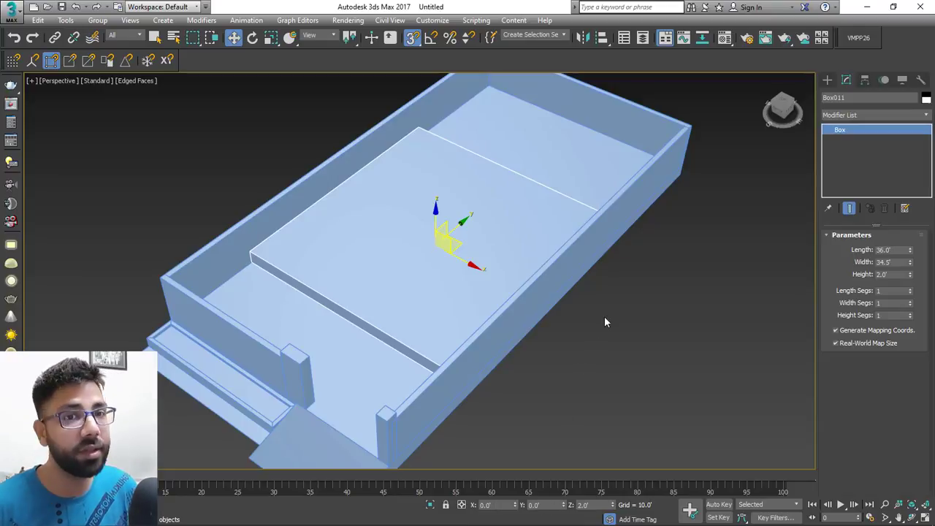
{"action": "middle_click_drag", "start_coordinate": [605, 310], "coordinate": [600, 349], "text": "alt"}
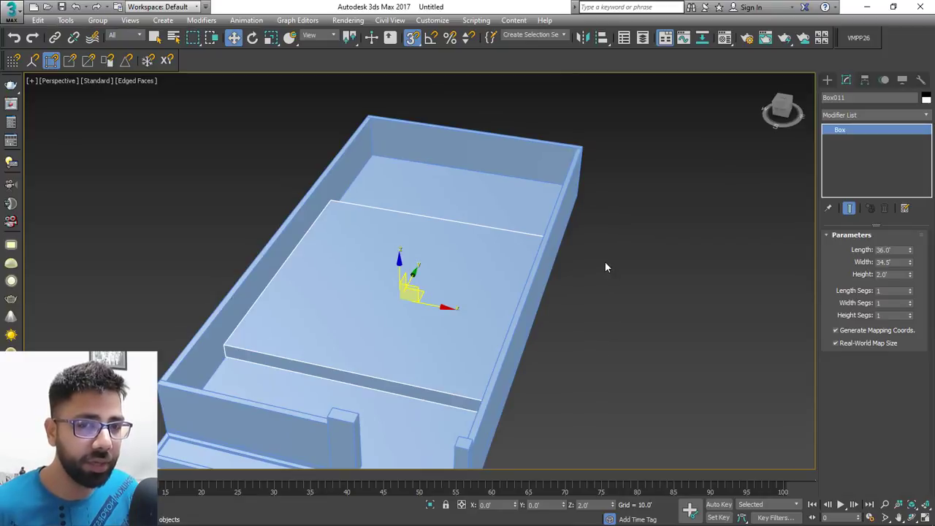
{"action": "scroll", "coordinate": [515, 267], "scroll_direction": "up", "scroll_amount": 5}
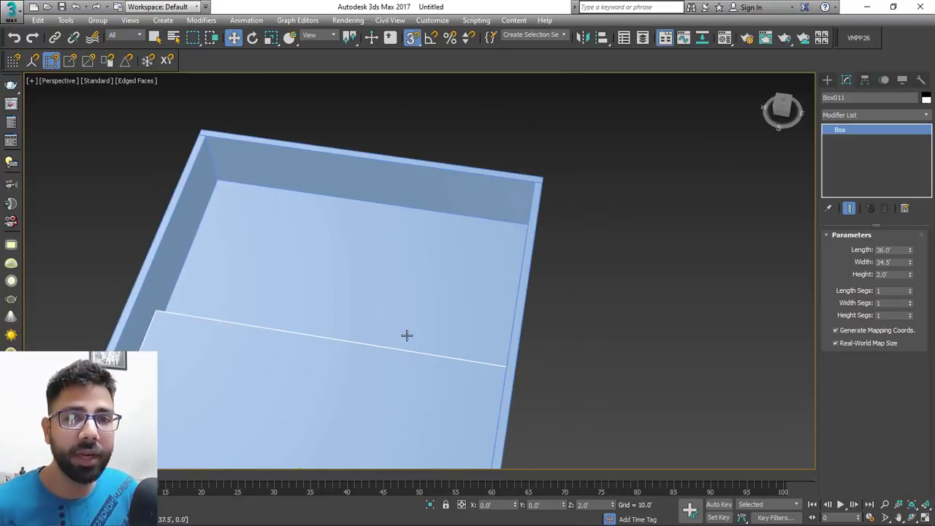
{"action": "middle_click_drag", "start_coordinate": [470, 201], "coordinate": [456, 175]}
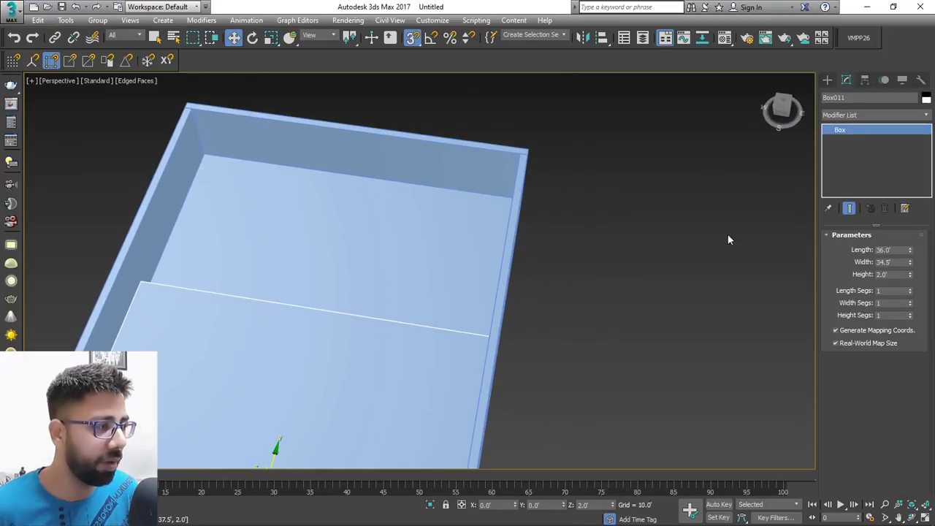
{"action": "middle_click_drag", "start_coordinate": [662, 196], "coordinate": [654, 158], "text": "alt"}
Create a box outside the plot near its rear end, about 25.2' long, 12.7' wide and 9.7' high.
{"action": "left_click", "coordinate": [827, 79]}
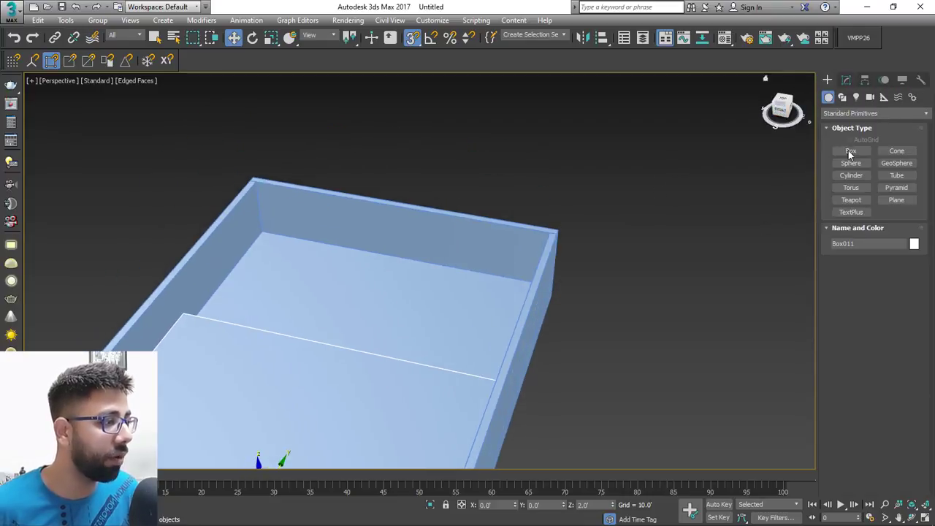
{"action": "left_click", "coordinate": [850, 151]}
{"action": "left_click_drag", "start_coordinate": [633, 249], "coordinate": [734, 397]}
{"action": "left_click", "coordinate": [721, 292]}
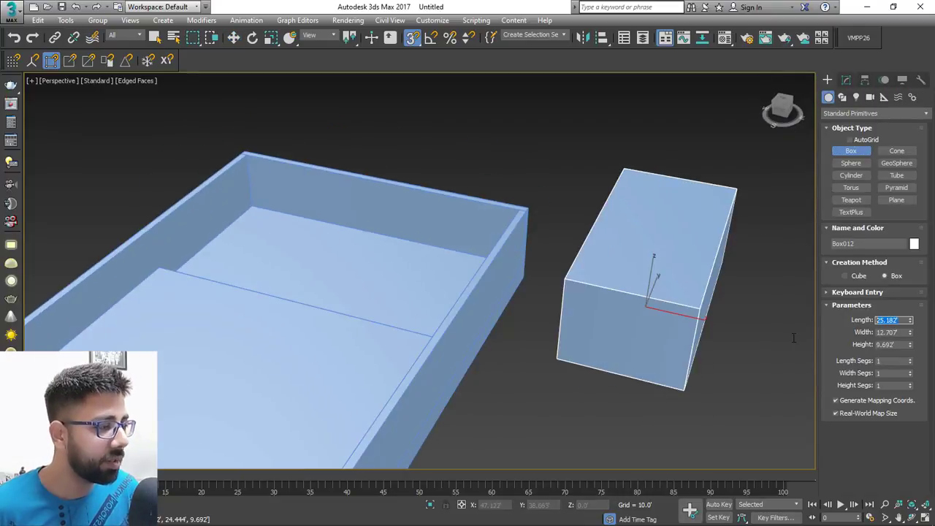
Set the new box's length to 12', width to 6' and height to 2'.
{"action": "type", "text": "12"}
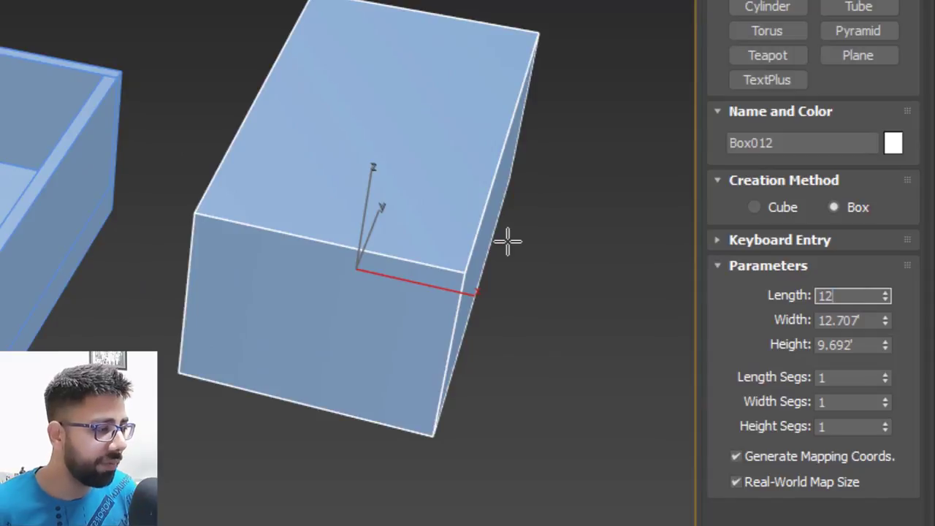
{"action": "key", "text": "Tab"}
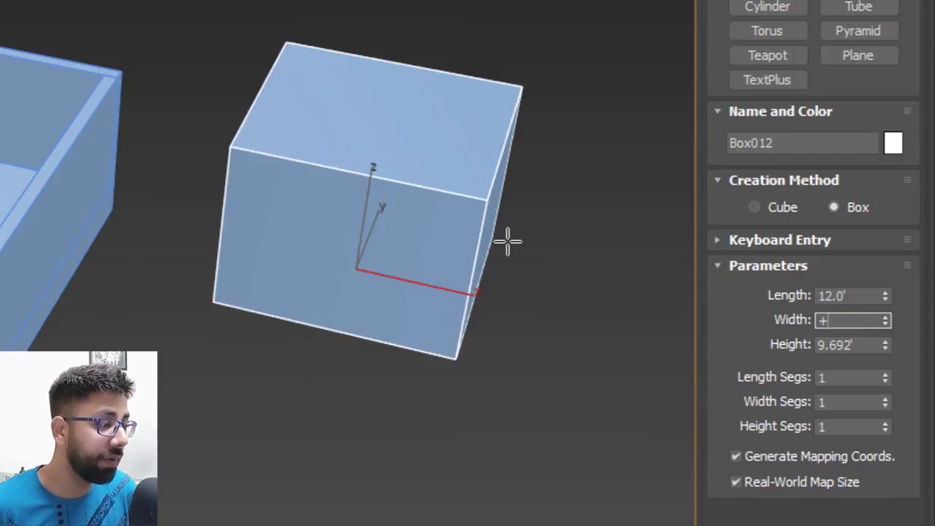
{"action": "type", "text": "6"}
{"action": "key", "text": "Tab"}
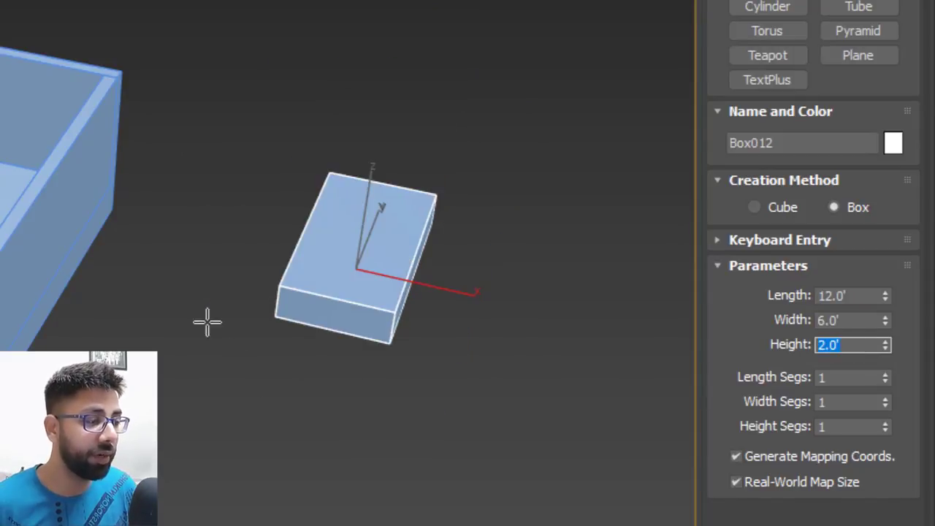
Move the 12' by 6' box with vertex snapping into the rear inner corner on the ramp side, resting on the slab, and deselect it.
{"action": "scroll", "coordinate": [340, 184], "scroll_direction": "up", "scroll_amount": 4}
{"action": "key", "text": "w"}
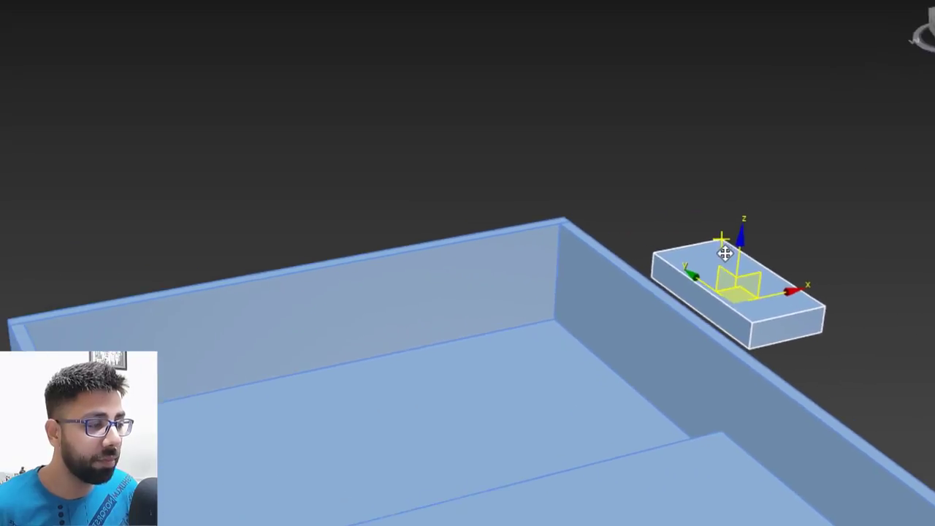
{"action": "middle_click_drag", "start_coordinate": [423, 188], "coordinate": [437, 199], "text": "alt"}
{"action": "left_click_drag", "start_coordinate": [429, 173], "coordinate": [218, 283]}
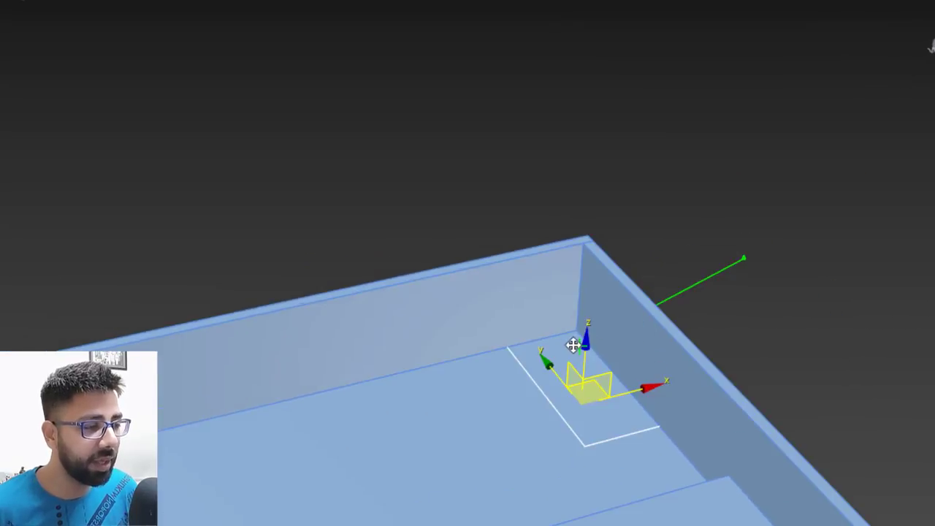
{"action": "left_click_drag", "start_coordinate": [574, 345], "coordinate": [577, 326]}
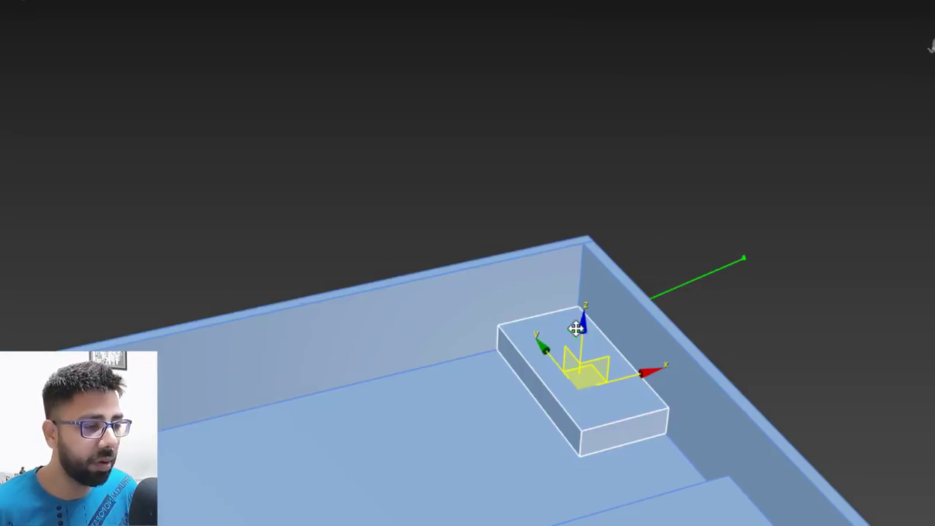
{"action": "middle_click_drag", "start_coordinate": [623, 370], "coordinate": [582, 269]}
{"action": "scroll", "coordinate": [582, 269], "scroll_direction": "down", "scroll_amount": 4}
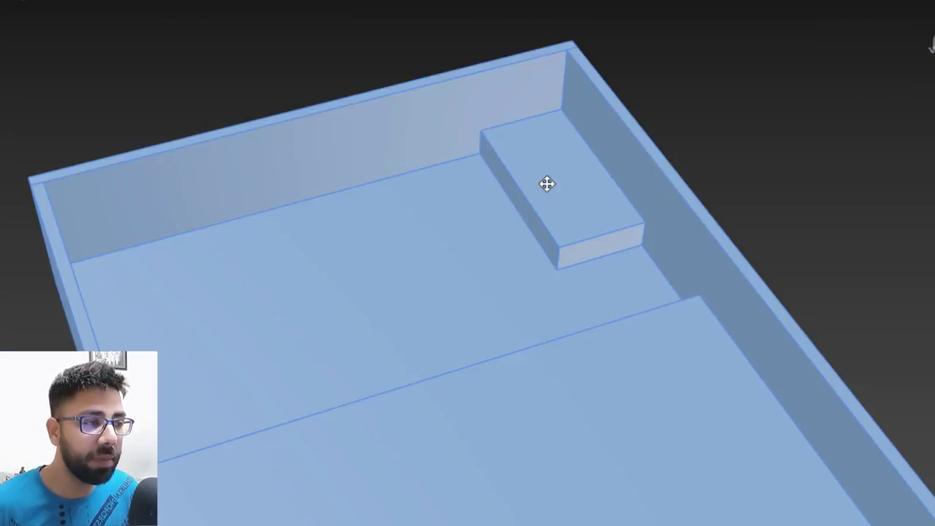
Move the plinth toward the rear with vertex snapping so its back edge meets the front of the 12' by 6' corner box.
{"action": "left_click", "coordinate": [547, 184]}
{"action": "scroll", "coordinate": [547, 184], "scroll_direction": "up", "scroll_amount": 2}
{"action": "scroll", "coordinate": [667, 319], "scroll_direction": "down", "scroll_amount": 2}
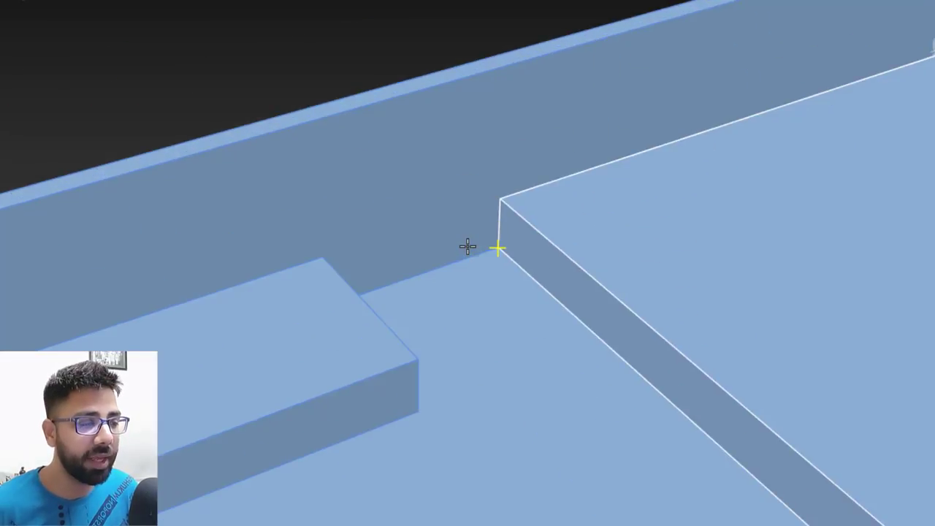
{"action": "scroll", "coordinate": [467, 246], "scroll_direction": "up", "scroll_amount": 2}
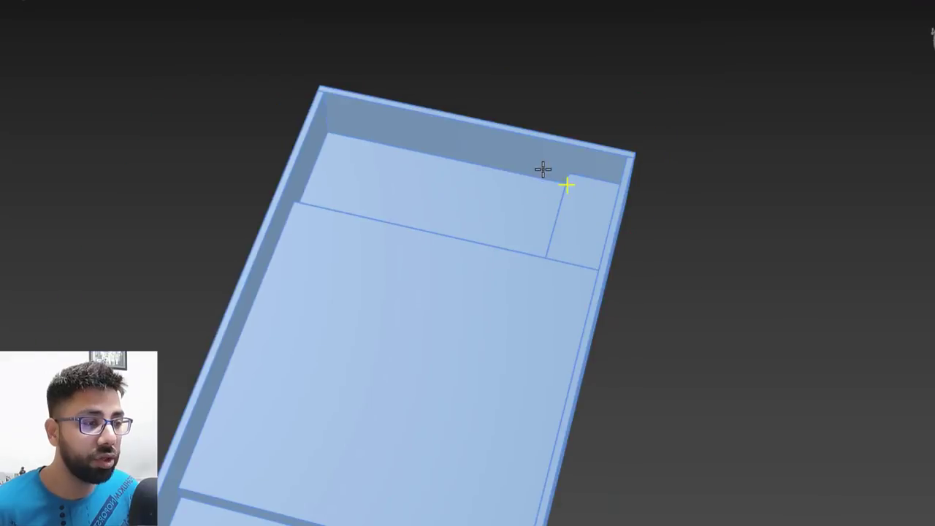
{"action": "left_click", "coordinate": [478, 310]}
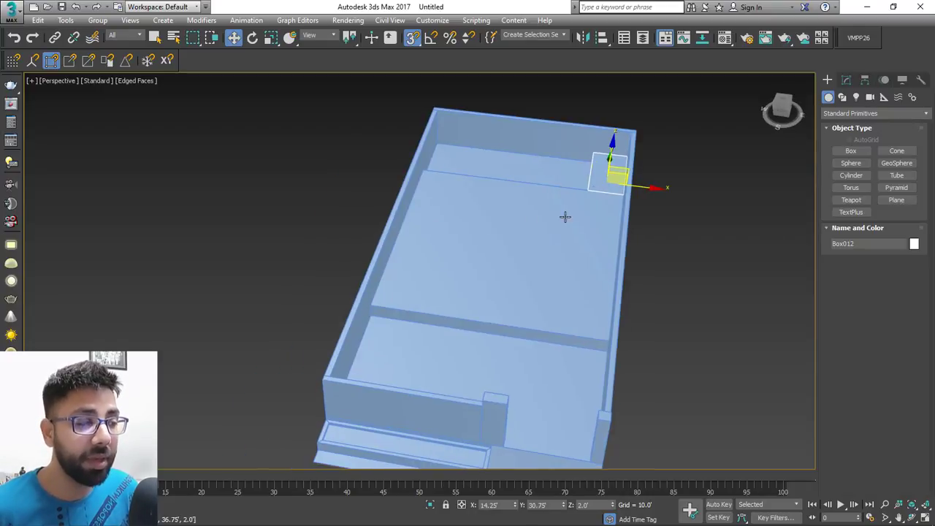
Create a box outside the plot near the gate side, about 10' long, 20.8' wide and 12.9' high.
{"action": "middle_click_drag", "start_coordinate": [565, 215], "coordinate": [455, 245], "text": "alt"}
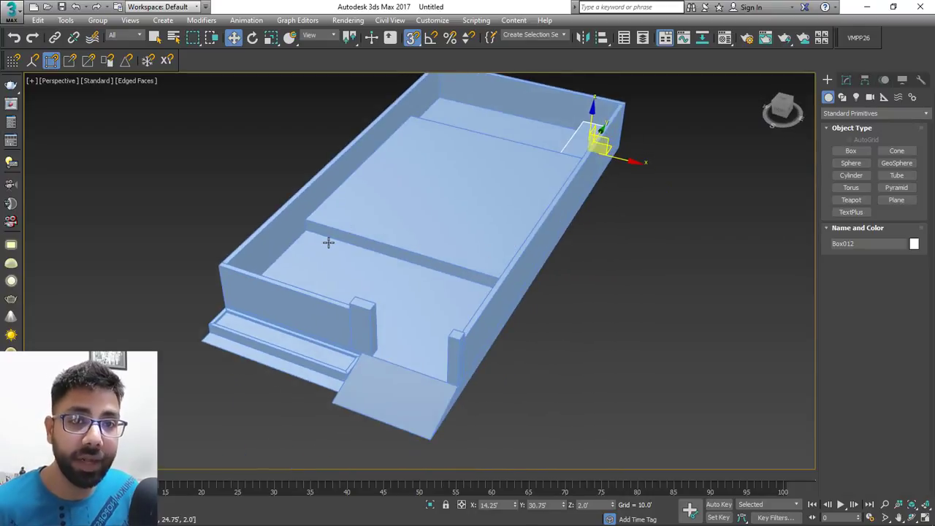
{"action": "scroll", "coordinate": [325, 245], "scroll_direction": "up", "scroll_amount": 5}
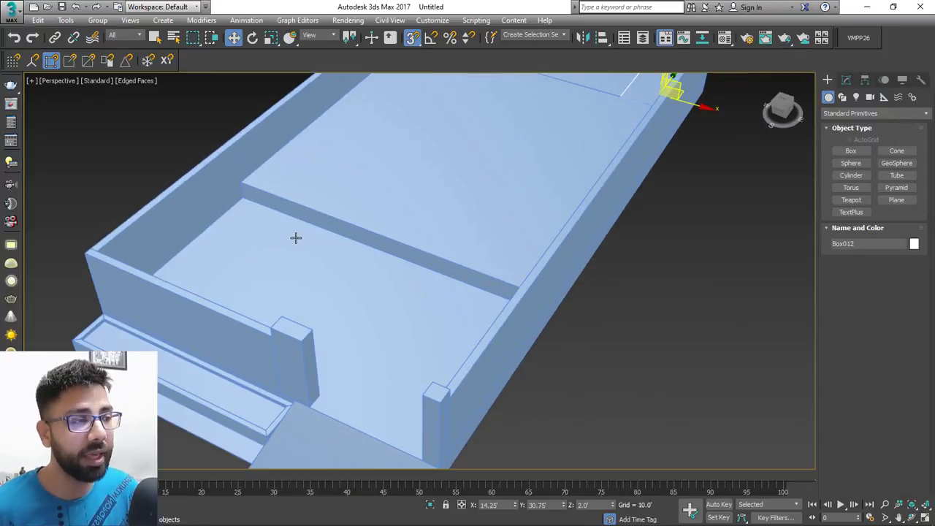
{"action": "scroll", "coordinate": [296, 237], "scroll_direction": "down", "scroll_amount": 4}
{"action": "scroll", "coordinate": [319, 238], "scroll_direction": "up", "scroll_amount": 2}
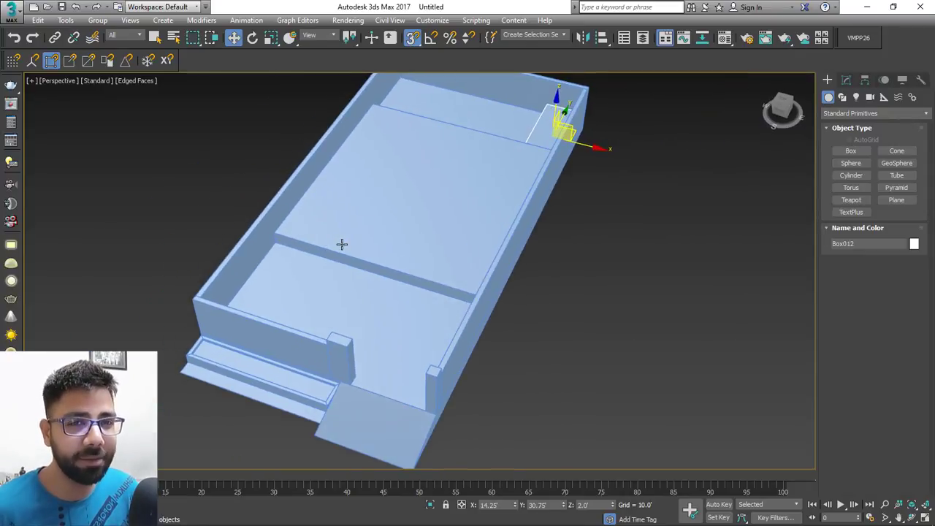
{"action": "left_click", "coordinate": [850, 150]}
{"action": "scroll", "coordinate": [672, 216], "scroll_direction": "up", "scroll_amount": 1}
{"action": "left_click_drag", "start_coordinate": [468, 281], "coordinate": [585, 375]}
{"action": "left_click", "coordinate": [611, 288]}
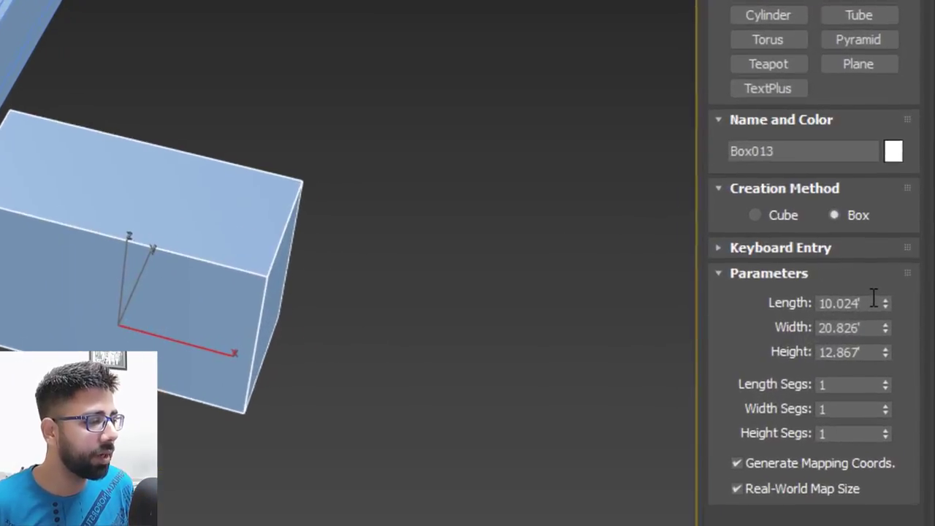
Set the gate-side box's length to 3', width to 22.75' and height to 2'.
{"action": "double_click", "coordinate": [887, 313]}
{"action": "type", "text": "3"}
{"action": "key", "text": "Tab"}
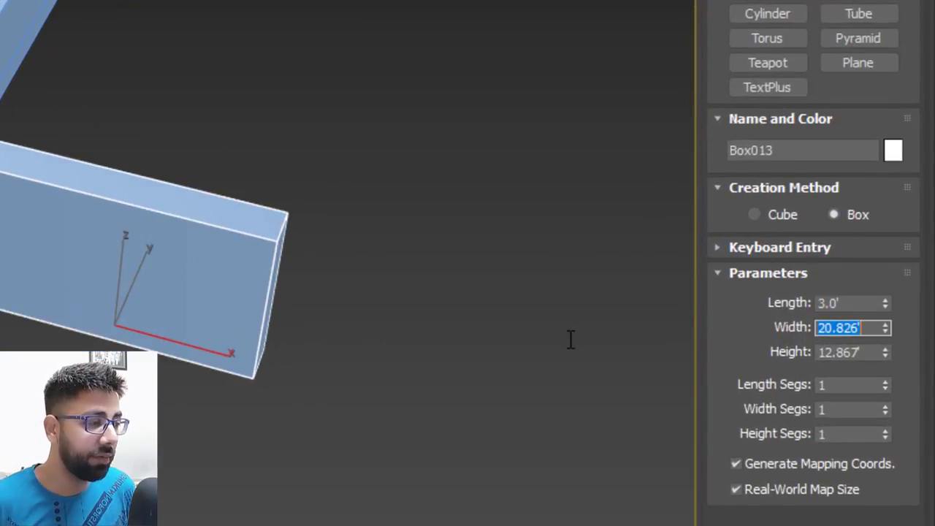
{"action": "middle_click_drag", "start_coordinate": [597, 341], "coordinate": [314, 371], "text": "alt"}
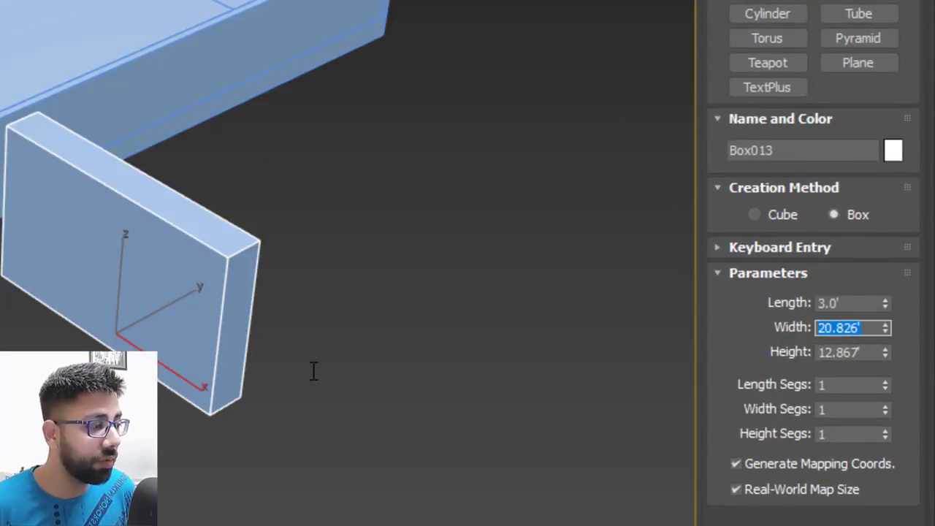
{"action": "type", "text": "22.75"}
{"action": "key", "text": "Return"}
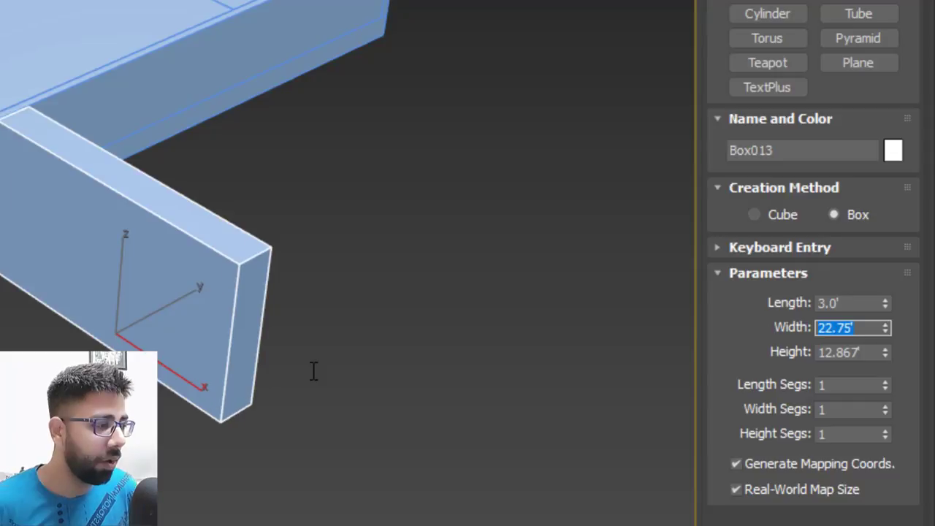
{"action": "key", "text": "Tab"}
{"action": "type", "text": "2"}
{"action": "key", "text": "Return"}
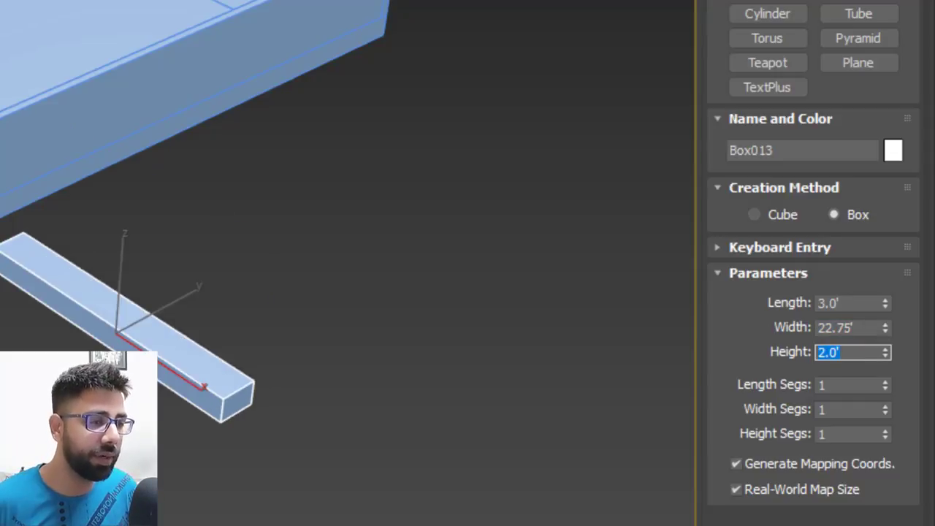
Move the 22.75' by 3' strip with vertex snapping against the plinth's front edge, flush with the side wall opposite the ramp.
{"action": "middle_click_drag", "start_coordinate": [2, 204], "coordinate": [163, 277]}
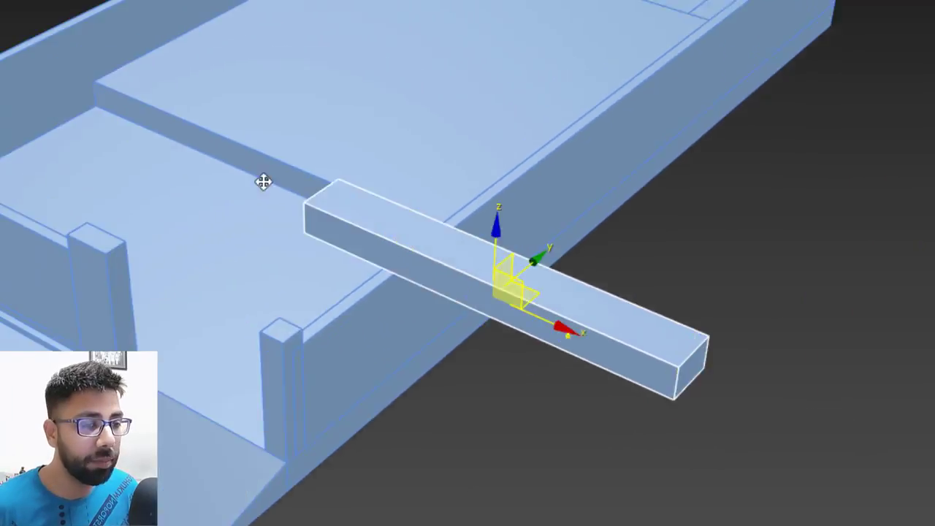
{"action": "scroll", "coordinate": [263, 182], "scroll_direction": "down", "scroll_amount": 3}
{"action": "left_click_drag", "start_coordinate": [309, 153], "coordinate": [289, 136]}
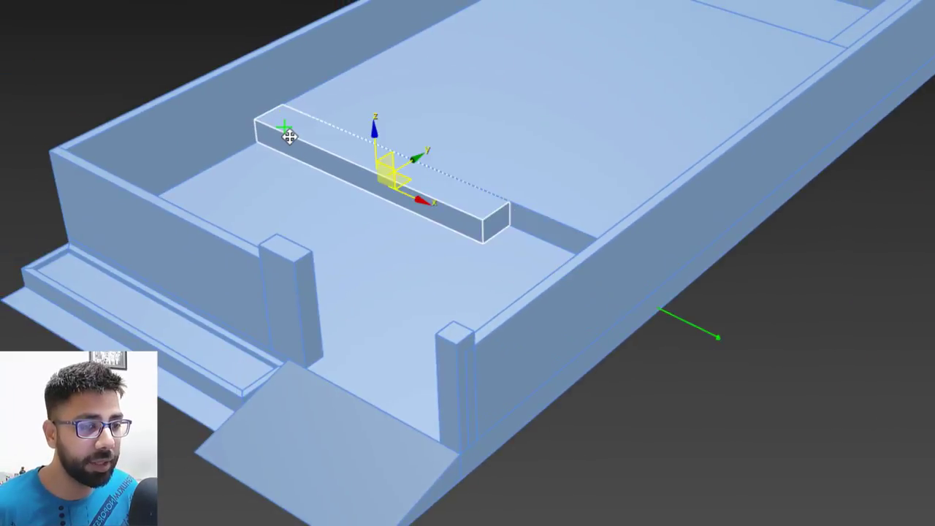
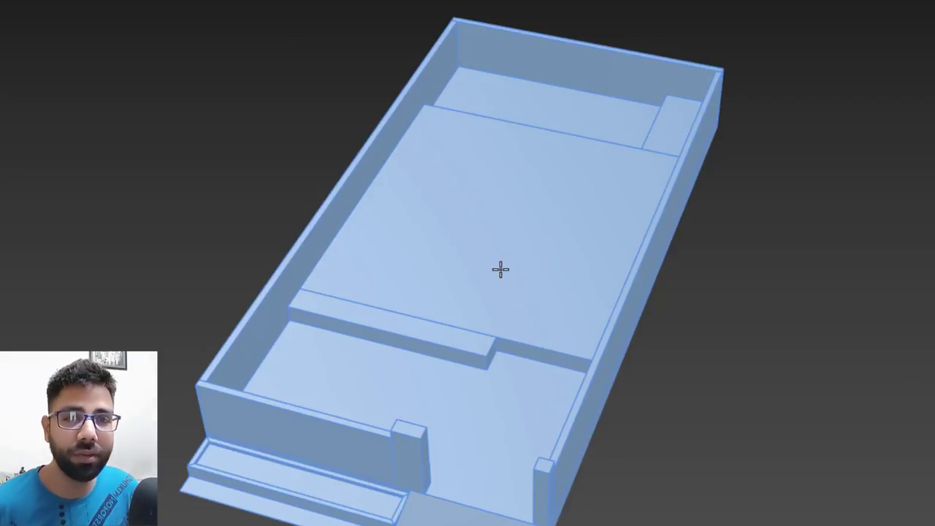
Examine the plinth with its front and rear extensions, the gate opening and the ramp.
{"action": "scroll", "coordinate": [500, 271], "scroll_direction": "up", "scroll_amount": 4}
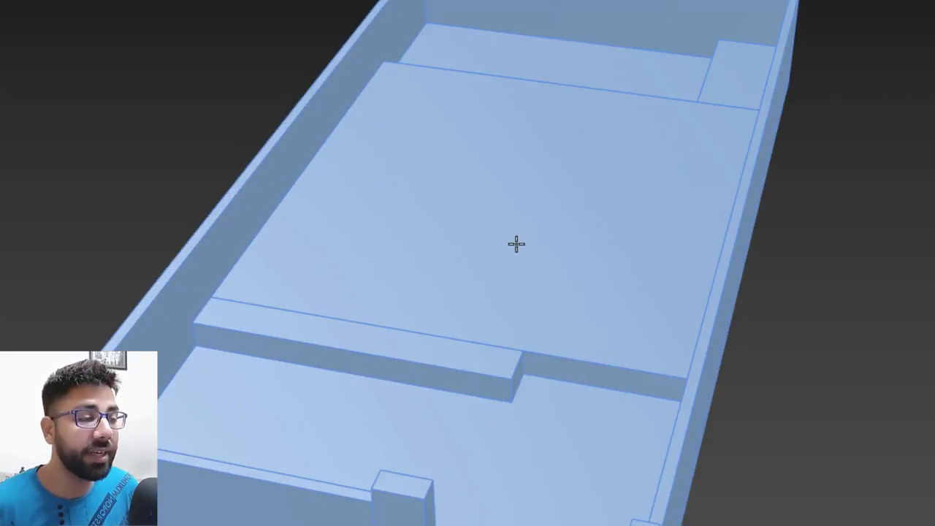
{"action": "scroll", "coordinate": [595, 194], "scroll_direction": "down", "scroll_amount": 6}
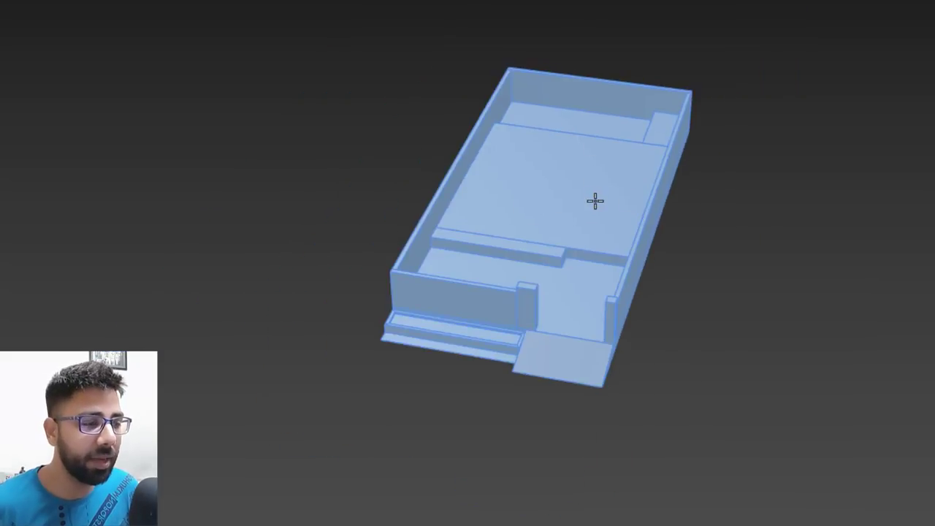
{"action": "scroll", "coordinate": [588, 361], "scroll_direction": "up", "scroll_amount": 3}
{"action": "middle_click_drag", "start_coordinate": [579, 413], "coordinate": [577, 332]}
{"action": "scroll", "coordinate": [577, 332], "scroll_direction": "up", "scroll_amount": 4}
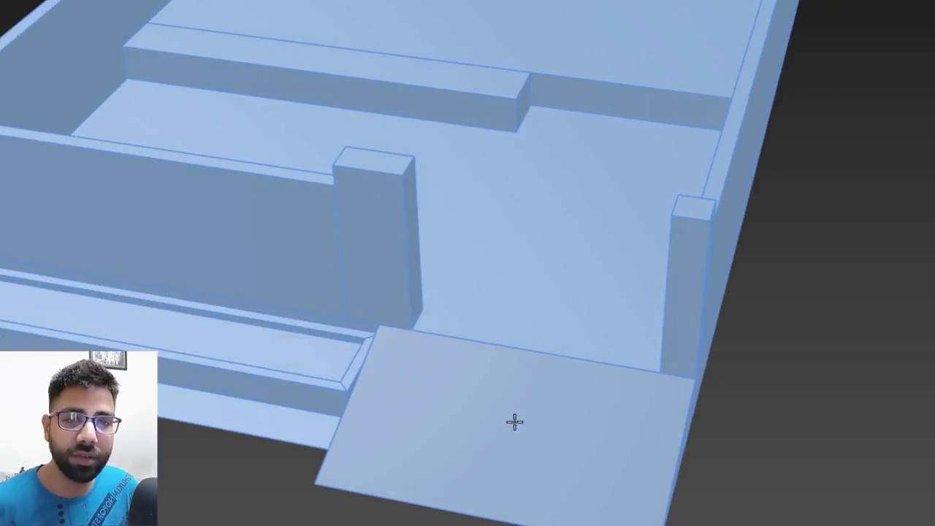
{"action": "scroll", "coordinate": [514, 421], "scroll_direction": "down", "scroll_amount": 5}
{"action": "middle_click_drag", "start_coordinate": [513, 259], "coordinate": [532, 358]}
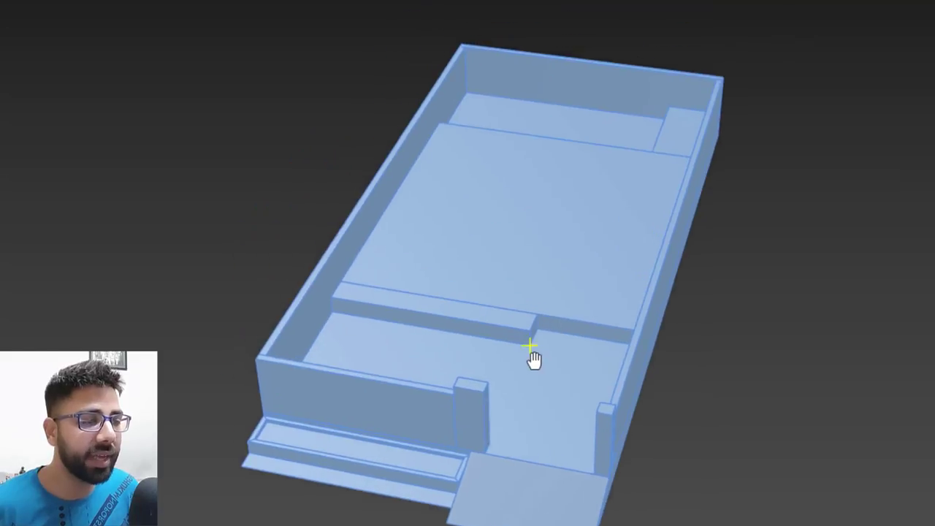
Create a snapped box filling the front recess between the plinth's 3' strip and the ramp-side wall, about 11.75' wide, 3' long and 2' high.
{"action": "scroll", "coordinate": [533, 358], "scroll_direction": "up", "scroll_amount": 4}
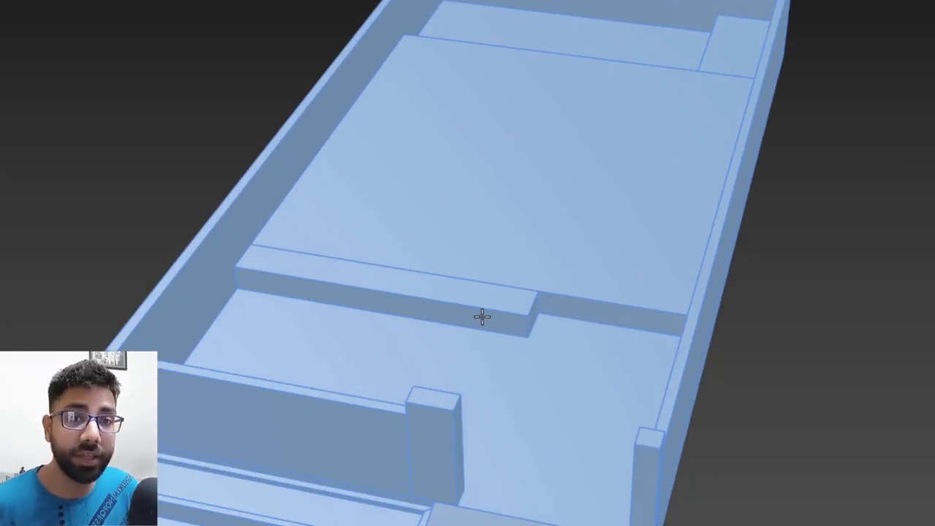
{"action": "scroll", "coordinate": [532, 328], "scroll_direction": "up", "scroll_amount": 4}
{"action": "scroll", "coordinate": [565, 317], "scroll_direction": "down", "scroll_amount": 2}
{"action": "middle_click_drag", "start_coordinate": [536, 351], "coordinate": [419, 299], "text": "alt"}
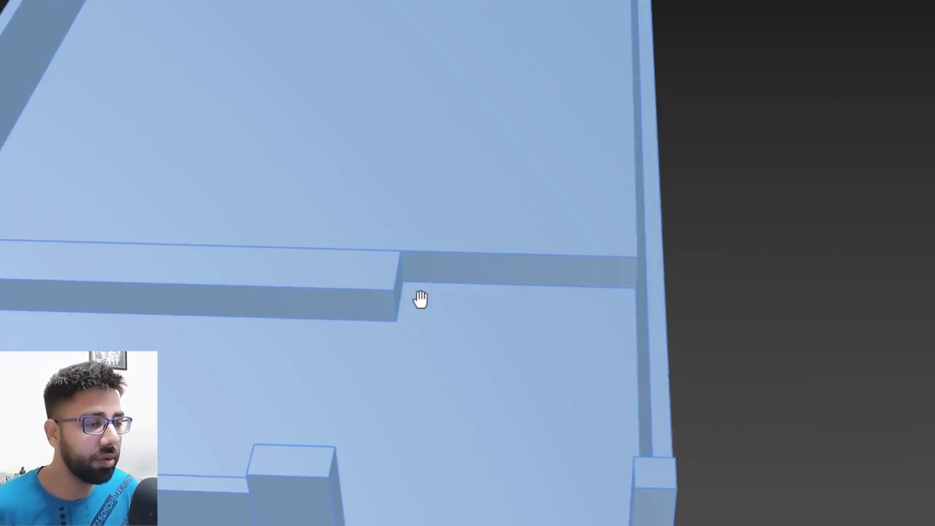
{"action": "scroll", "coordinate": [444, 294], "scroll_direction": "up", "scroll_amount": 2}
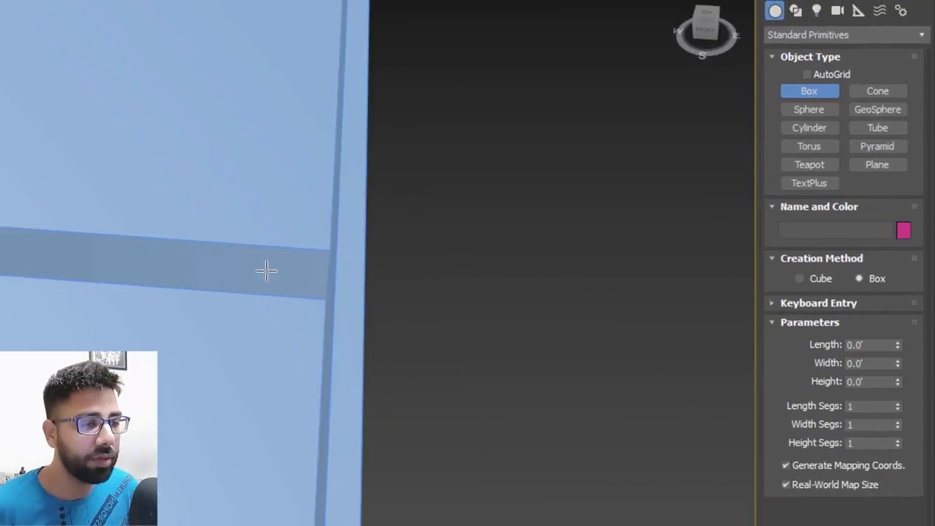
{"action": "scroll", "coordinate": [87, 280], "scroll_direction": "up", "scroll_amount": 2}
{"action": "middle_click_drag", "start_coordinate": [61, 280], "coordinate": [107, 276], "text": "alt"}
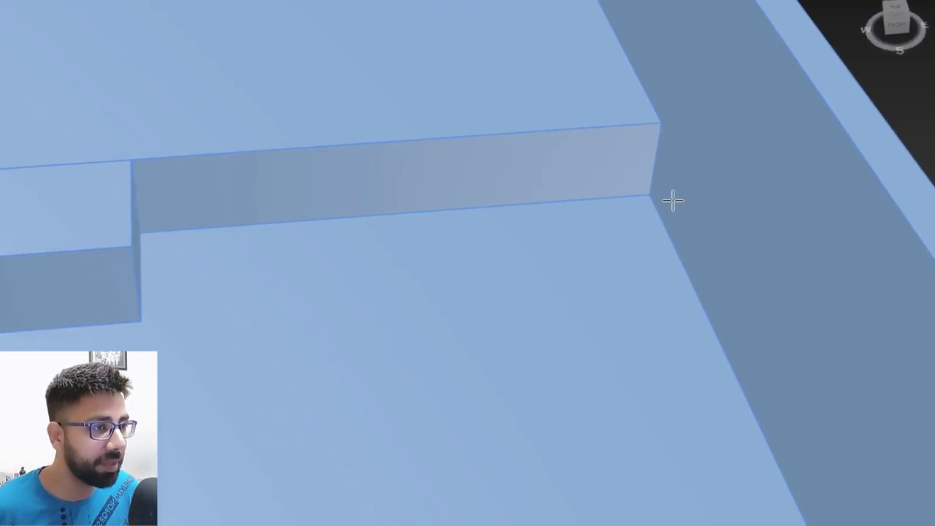
{"action": "left_click_drag", "start_coordinate": [650, 195], "coordinate": [139, 319]}
{"action": "left_click", "coordinate": [134, 250]}
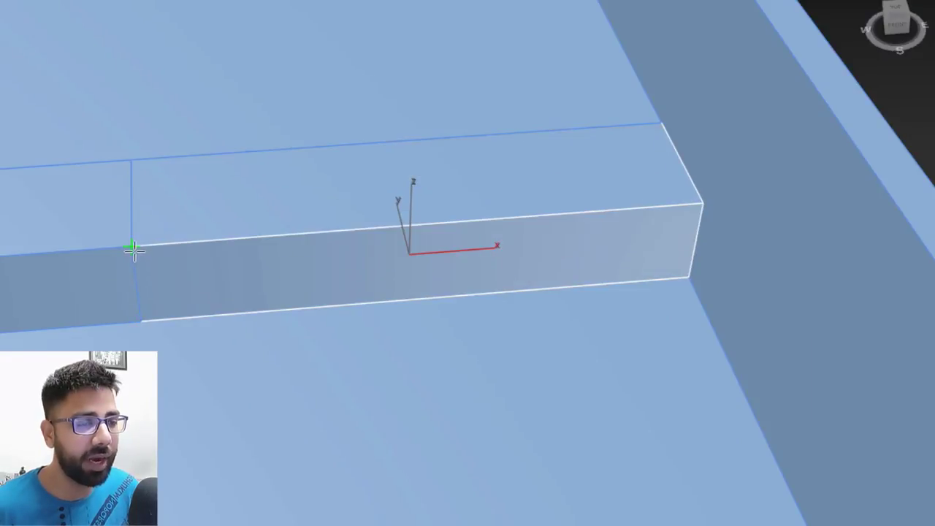
Set the recess box's length to 2.5', width to 6' and height to 8" as an entrance step.
{"action": "middle_click_drag", "start_coordinate": [529, 234], "coordinate": [510, 262]}
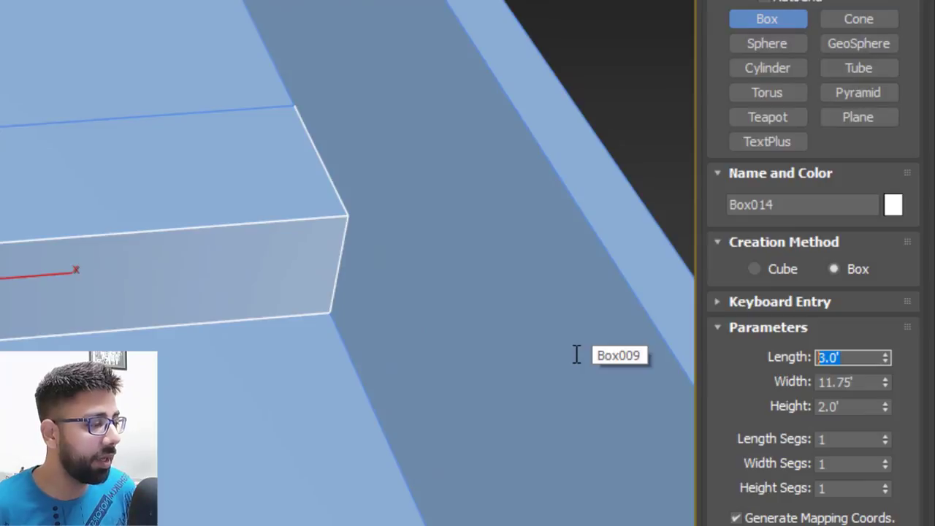
{"action": "key", "text": "Tab"}
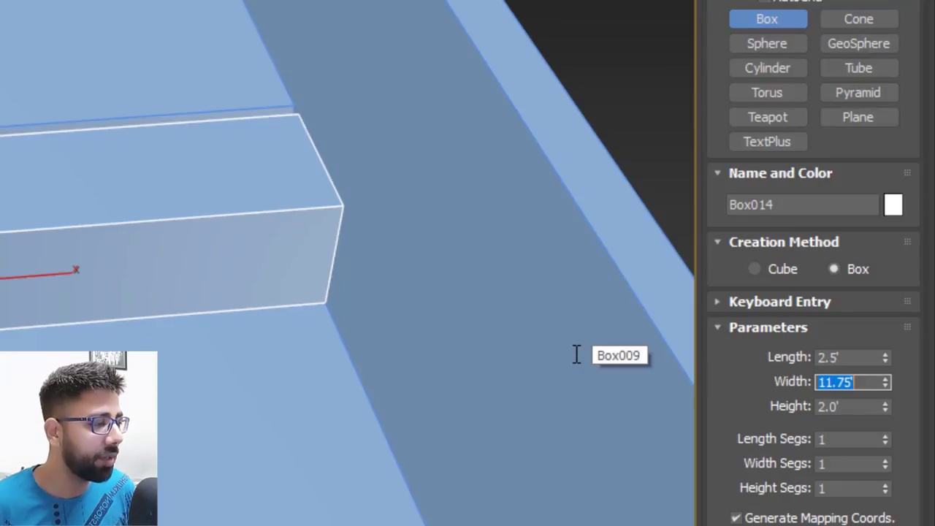
{"action": "type", "text": "6"}
{"action": "key", "text": "Tab"}
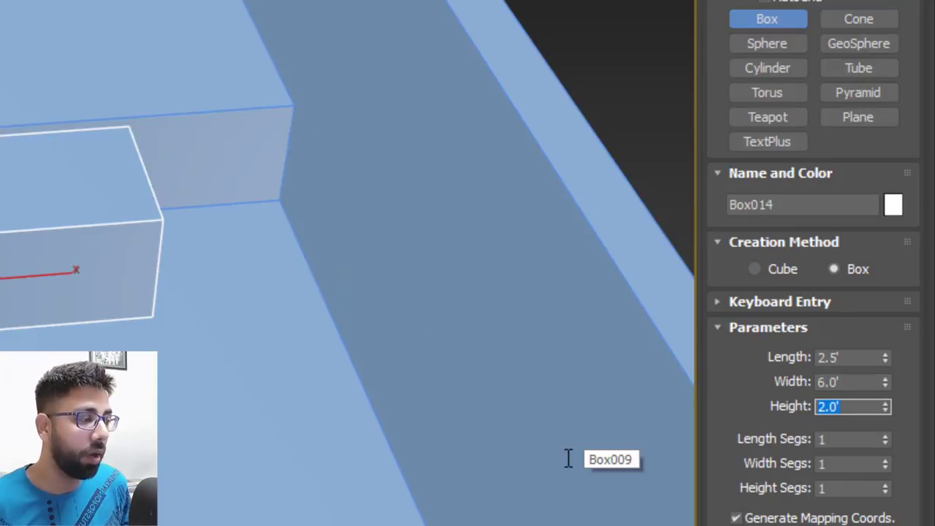
{"action": "type", "text": "8"}
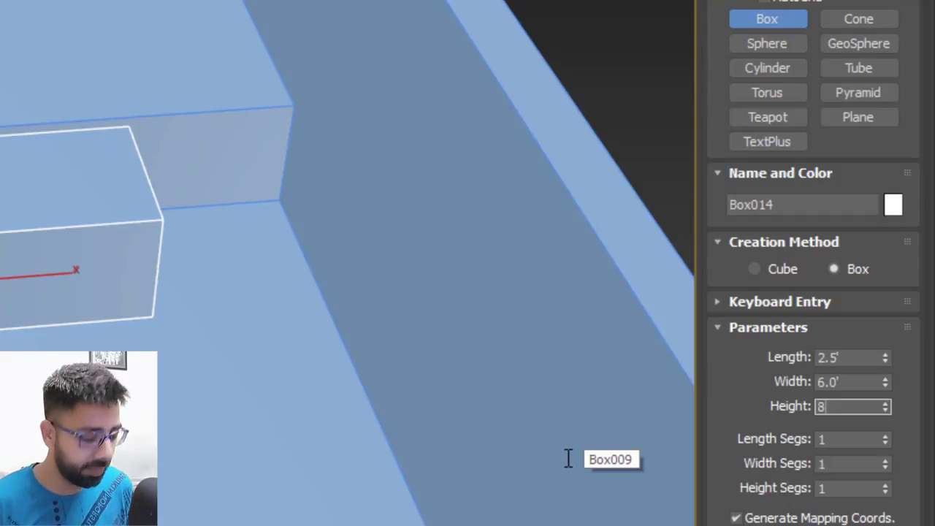
{"action": "type", "text": "\""}
{"action": "key", "text": "Return"}
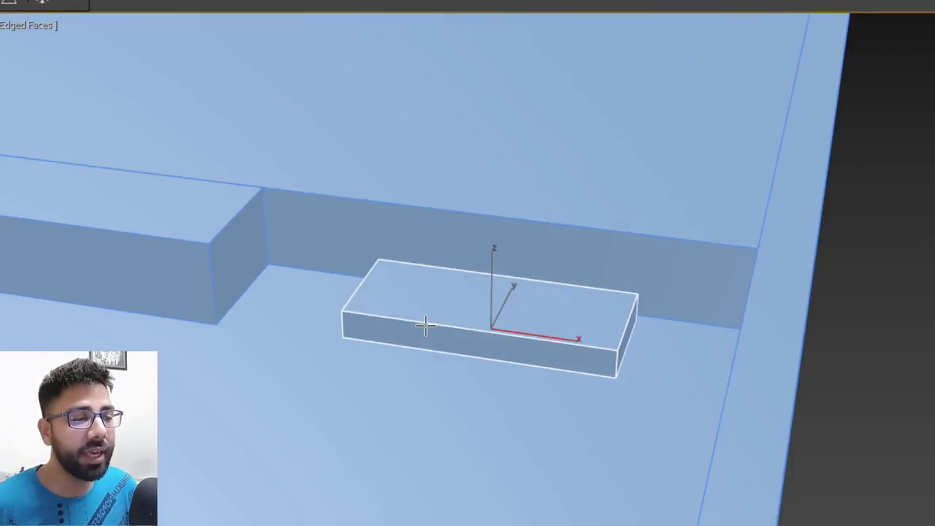
Move the step box so its back bottom corner snaps into the inner corner between the raised ledge and the platform.
{"action": "scroll", "coordinate": [279, 279], "scroll_direction": "up", "scroll_amount": 2}
{"action": "middle_click_drag", "start_coordinate": [382, 333], "coordinate": [402, 395]}
{"action": "scroll", "coordinate": [403, 394], "scroll_direction": "up", "scroll_amount": 2}
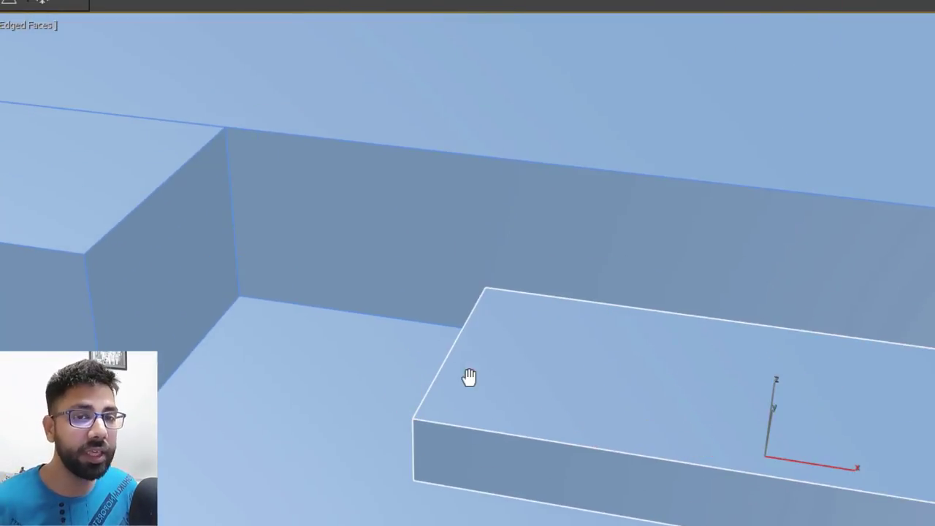
{"action": "middle_click_drag", "start_coordinate": [469, 376], "coordinate": [510, 402]}
{"action": "key", "text": "F3"}
{"action": "key", "text": "w"}
{"action": "left_click_drag", "start_coordinate": [506, 400], "coordinate": [266, 354]}
Clone the step box upward by one step height, making two stacked copies.
{"action": "middle_click_drag", "start_coordinate": [305, 376], "coordinate": [278, 344]}
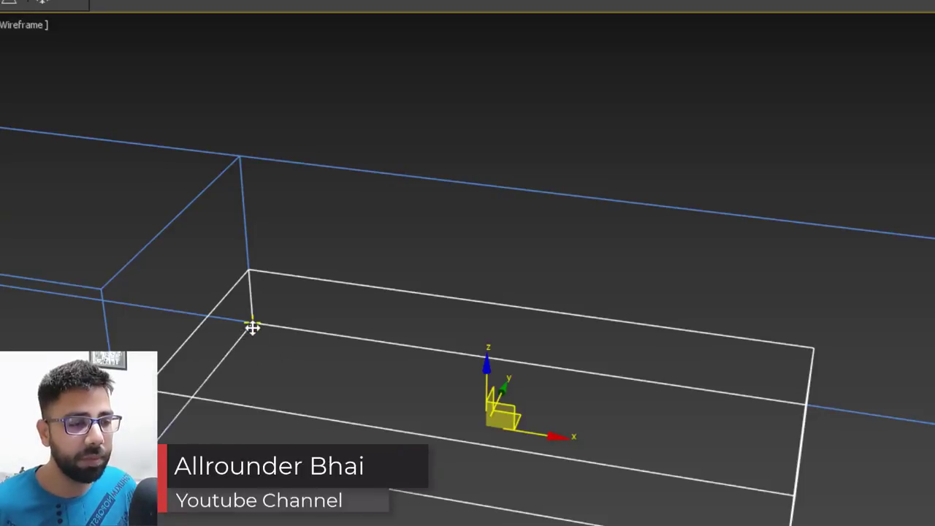
{"action": "left_click_drag", "start_coordinate": [251, 328], "coordinate": [247, 276]}
{"action": "left_click", "coordinate": [567, 313]}
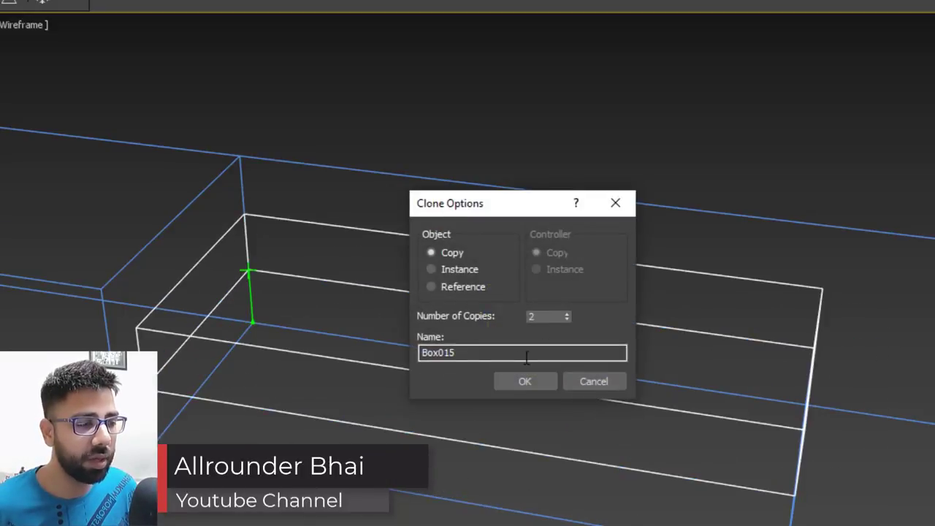
{"action": "left_click", "coordinate": [530, 381]}
Resize the middle step box to a width of 5' and a length of 20".
{"action": "middle_click_drag", "start_coordinate": [441, 378], "coordinate": [430, 406]}
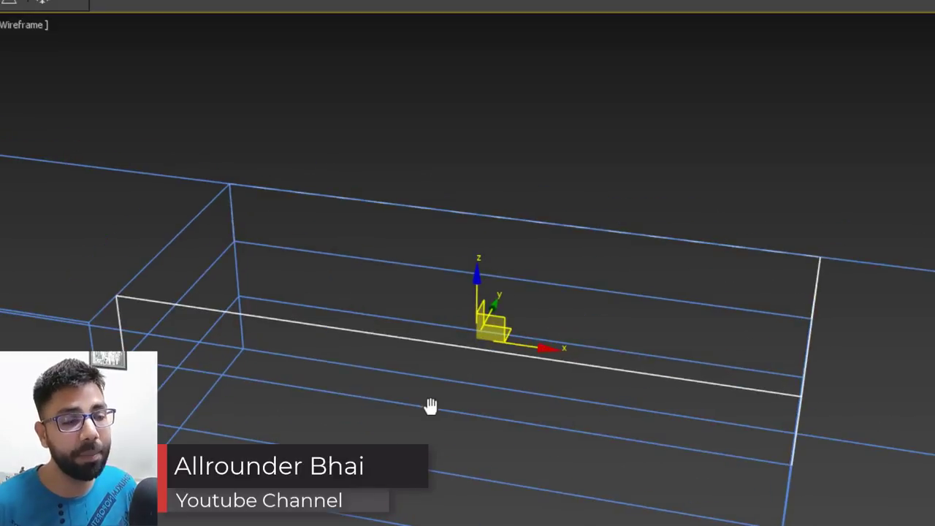
{"action": "left_click", "coordinate": [174, 373]}
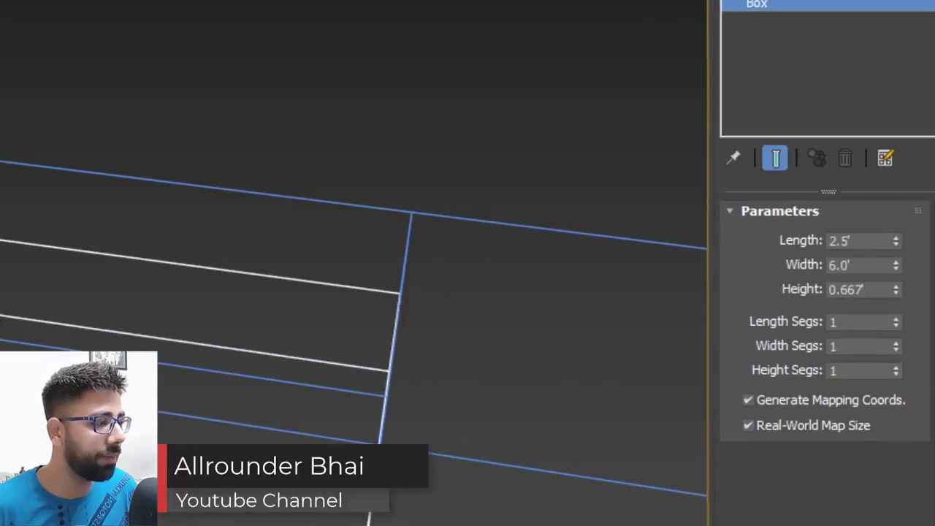
{"action": "left_click_drag", "start_coordinate": [871, 266], "coordinate": [700, 301]}
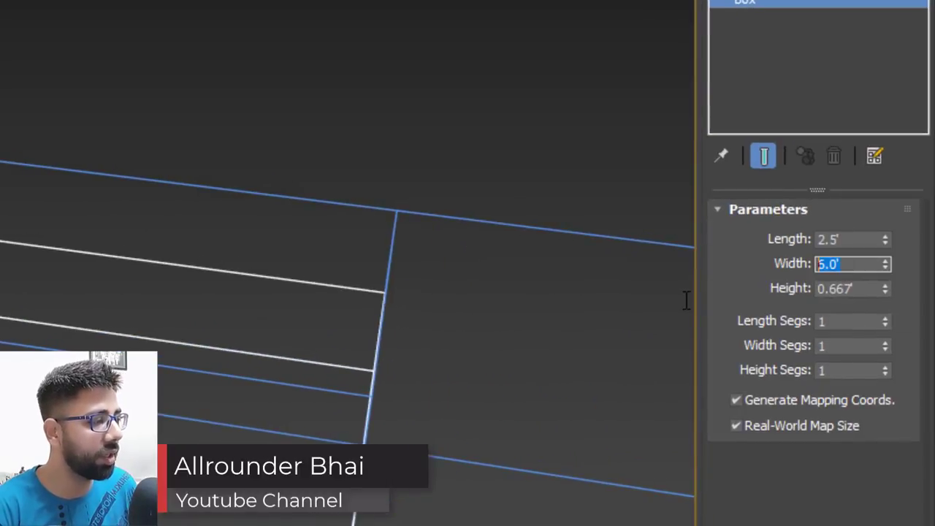
{"action": "type", "text": "5"}
{"action": "key", "text": "Return"}
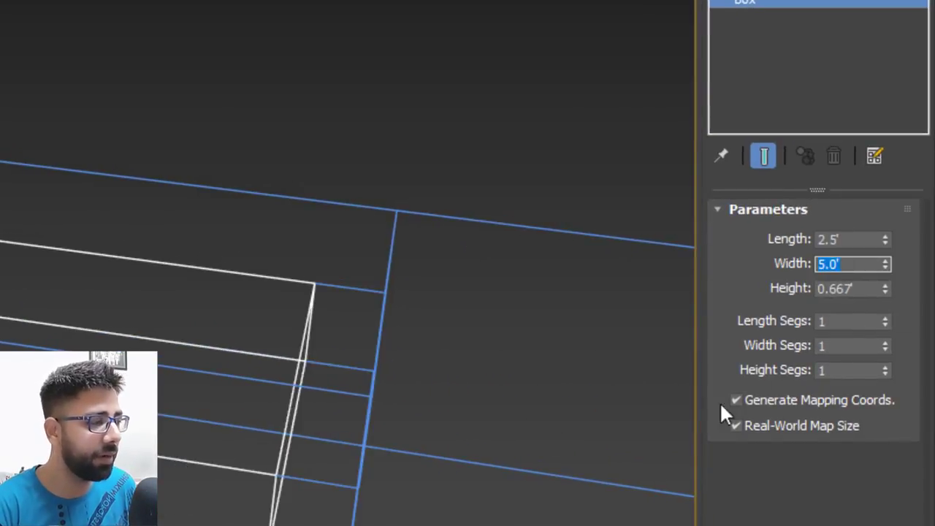
{"action": "key", "text": "Tab"}
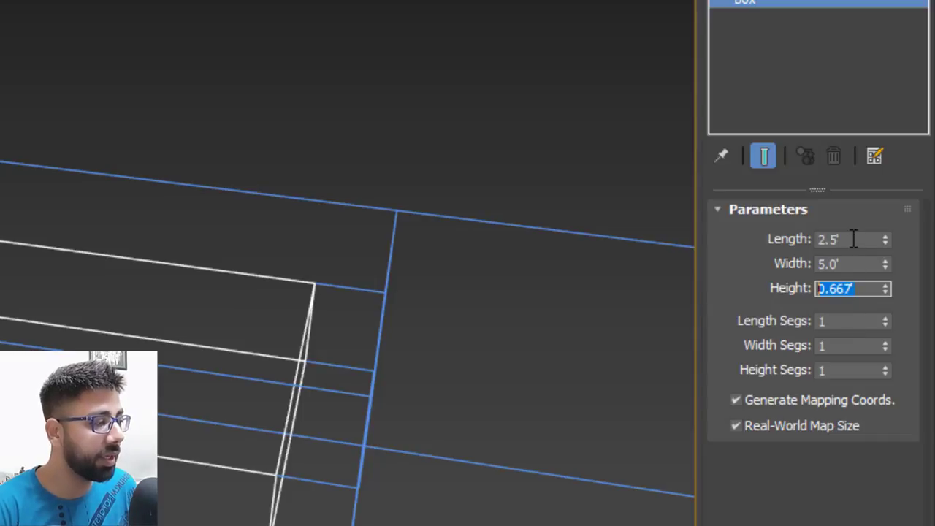
{"action": "left_click_drag", "start_coordinate": [853, 239], "coordinate": [486, 278]}
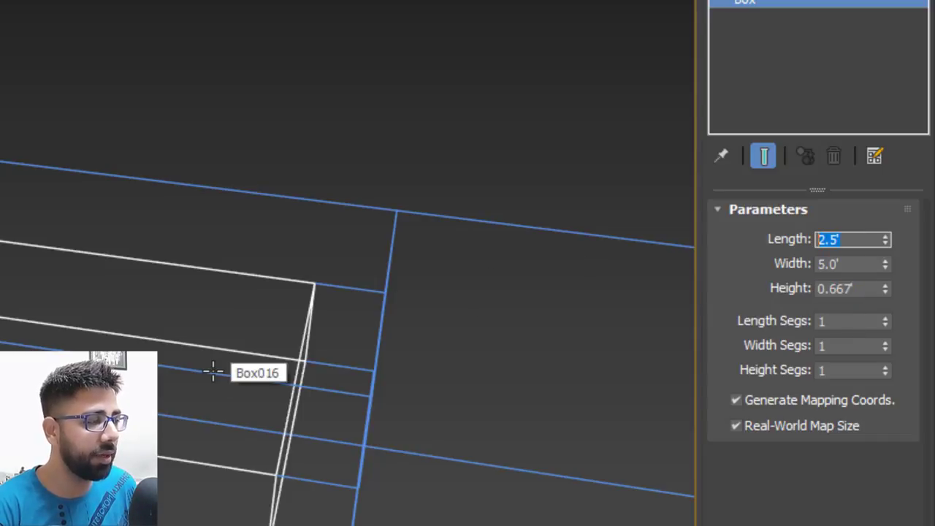
{"action": "type", "text": "20\""}
{"action": "key", "text": "Return"}
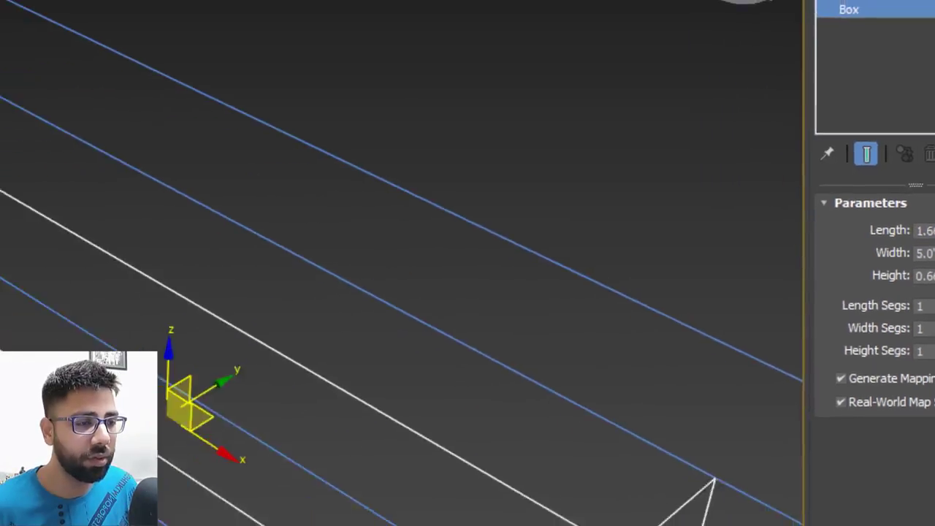
Resize the top step box to a width of 4' and a length of 10".
{"action": "scroll", "coordinate": [299, 211], "scroll_direction": "down", "scroll_amount": 3}
{"action": "left_click", "coordinate": [183, 195]}
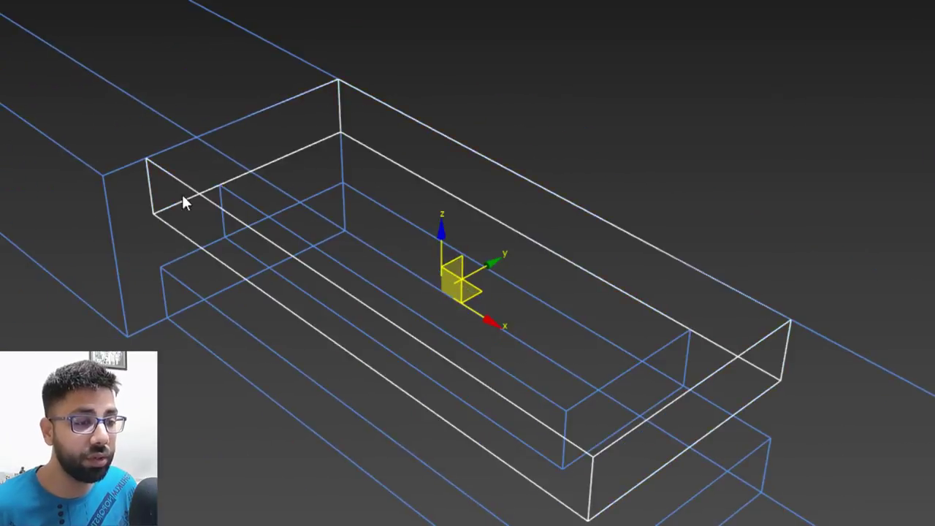
{"action": "left_click_drag", "start_coordinate": [850, 271], "coordinate": [348, 295]}
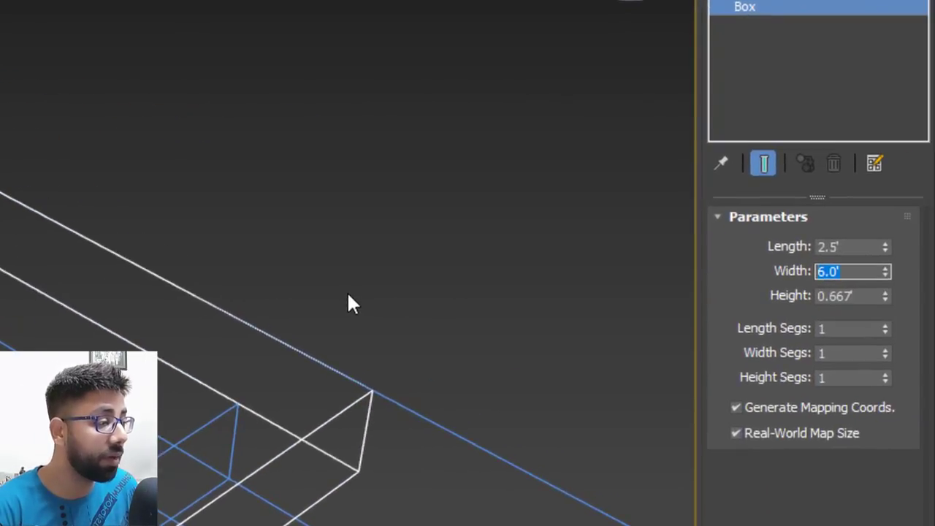
{"action": "type", "text": "4"}
{"action": "key", "text": "Return"}
{"action": "middle_click_drag", "start_coordinate": [577, 352], "coordinate": [612, 346], "text": "alt"}
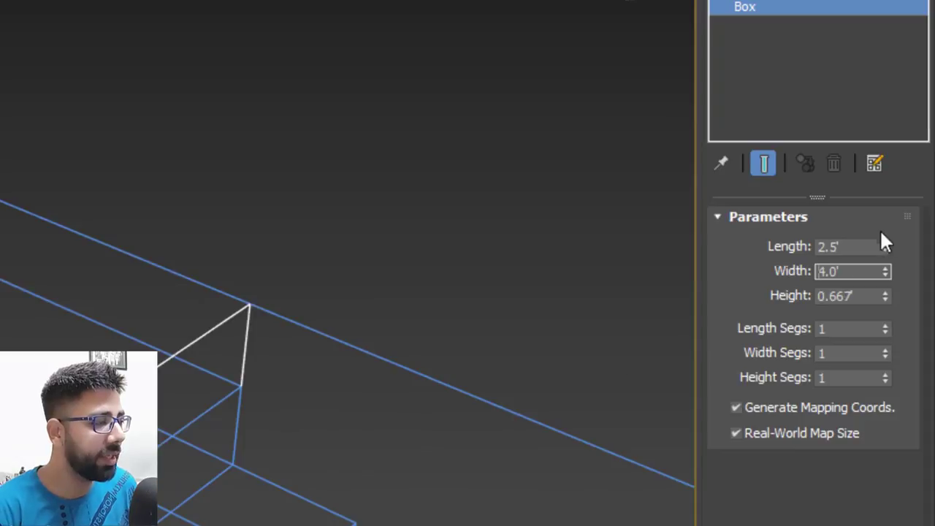
{"action": "left_click_drag", "start_coordinate": [862, 251], "coordinate": [641, 297]}
{"action": "type", "text": "10"}
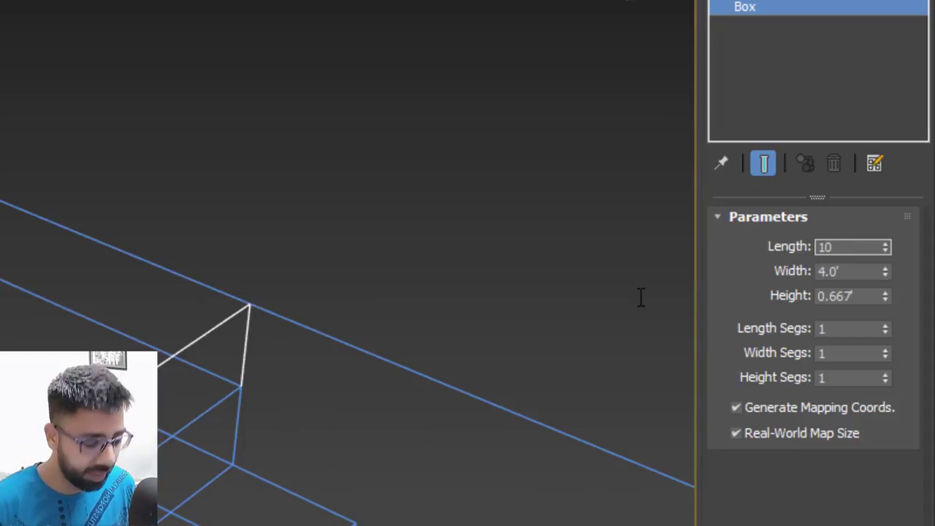
{"action": "type", "text": "\""}
{"action": "key", "text": "Return"}
Move the shortened top step onto the middle step, snapped to its back corner against the platform.
{"action": "middle_click_drag", "start_coordinate": [364, 466], "coordinate": [321, 500], "text": "alt"}
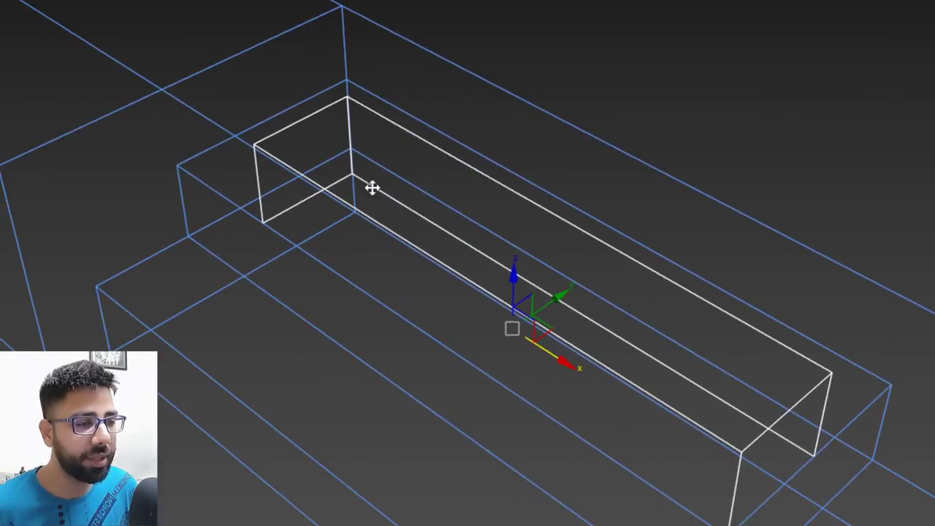
{"action": "mouse_move", "coordinate": [372, 188]}
{"action": "left_mouse_down"}
{"action": "mouse_move", "coordinate": [354, 175]}
{"action": "mouse_move", "coordinate": [355, 100]}
{"action": "left_mouse_up"}
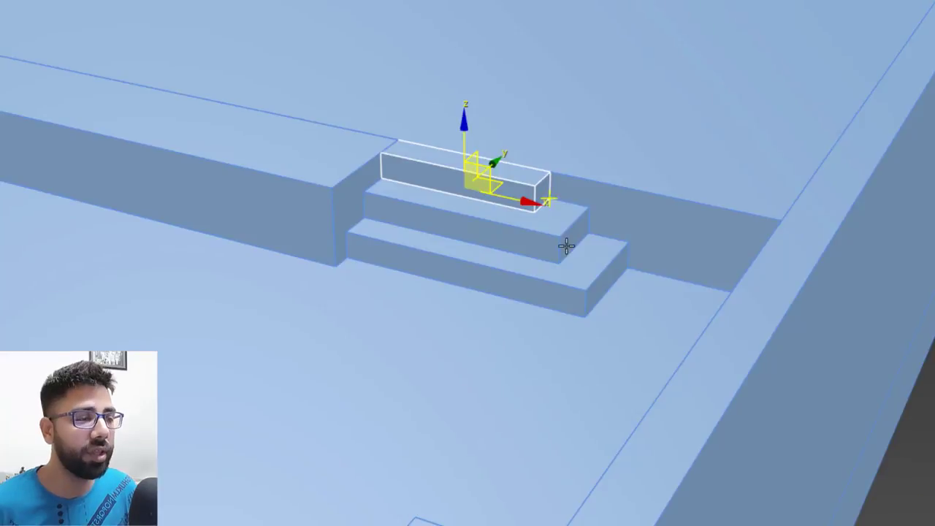
{"action": "left_click", "coordinate": [927, 398]}
Examine the three steps and the open front yard between the platform and the gate pillars from several angles.
{"action": "scroll", "coordinate": [559, 328], "scroll_direction": "down", "scroll_amount": 3}
{"action": "scroll", "coordinate": [609, 279], "scroll_direction": "down", "scroll_amount": 4}
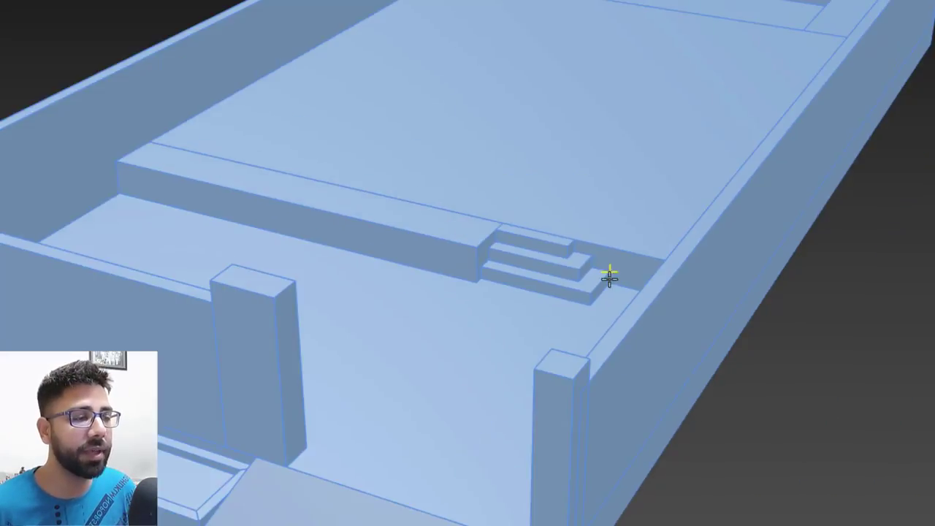
{"action": "scroll", "coordinate": [516, 371], "scroll_direction": "down", "scroll_amount": 4}
{"action": "scroll", "coordinate": [591, 275], "scroll_direction": "up", "scroll_amount": 3}
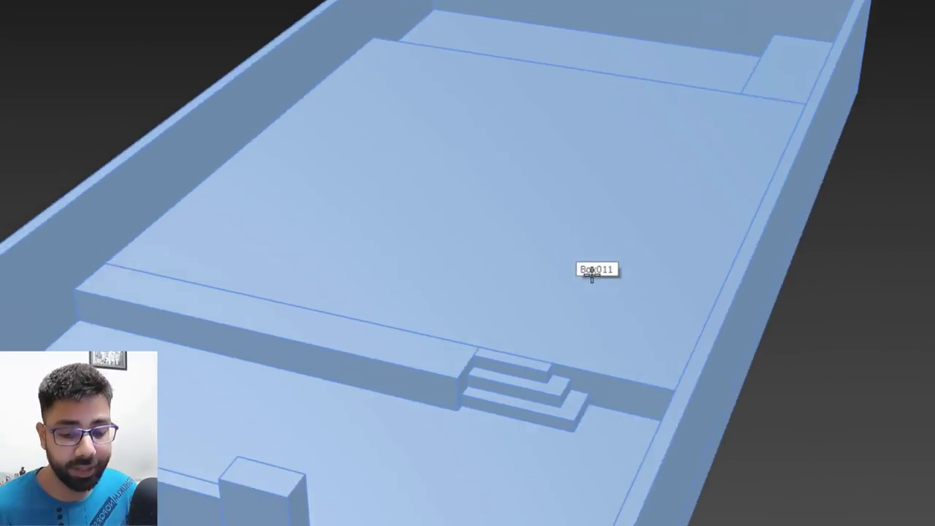
{"action": "middle_click_drag", "start_coordinate": [592, 275], "coordinate": [448, 312], "text": "alt"}
{"action": "middle_click_drag", "start_coordinate": [312, 238], "coordinate": [632, 169]}
{"action": "scroll", "coordinate": [605, 242], "scroll_direction": "up", "scroll_amount": 3}
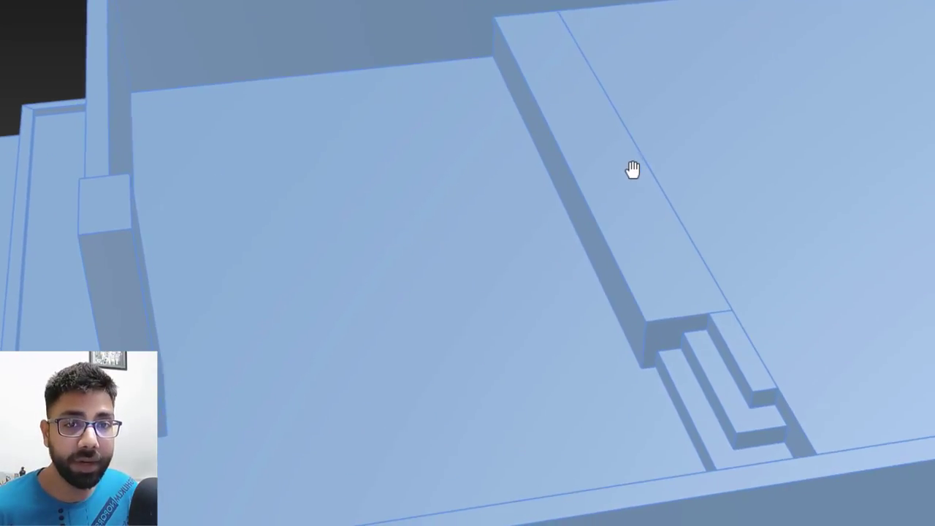
{"action": "scroll", "coordinate": [574, 163], "scroll_direction": "down", "scroll_amount": 3}
{"action": "scroll", "coordinate": [616, 163], "scroll_direction": "up", "scroll_amount": 3}
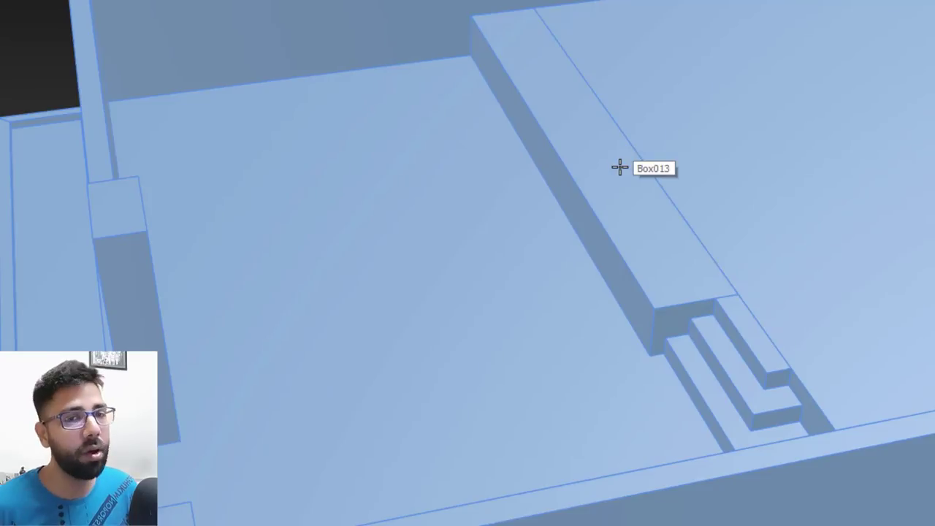
{"action": "scroll", "coordinate": [619, 167], "scroll_direction": "down", "scroll_amount": 3}
{"action": "middle_click_drag", "start_coordinate": [688, 277], "coordinate": [755, 229], "text": "alt"}
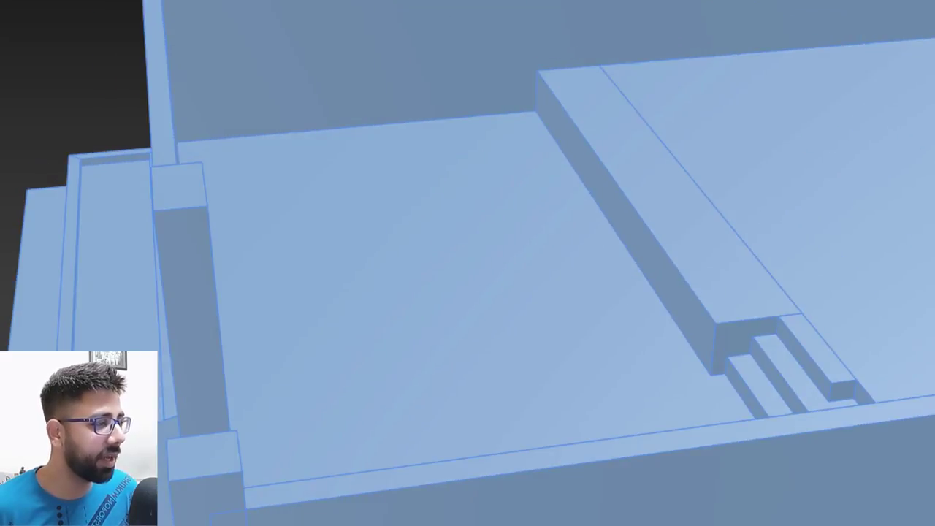
Draw a box about 16.5' by 19.75' on the front yard floor from the raised ledge's far corner towards the gate pillar.
{"action": "middle_click_drag", "start_coordinate": [695, 141], "coordinate": [583, 93], "text": "alt"}
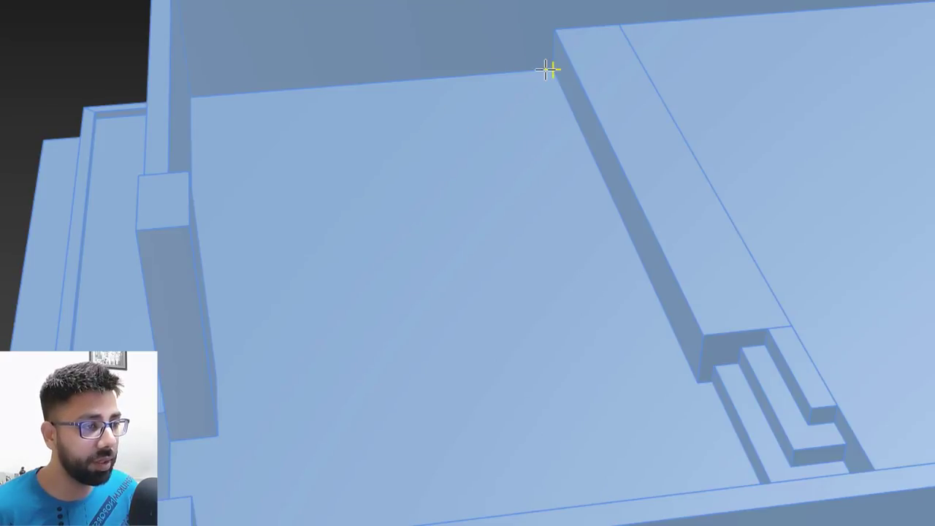
{"action": "left_click_drag", "start_coordinate": [546, 68], "coordinate": [193, 382]}
{"action": "key", "text": "F3"}
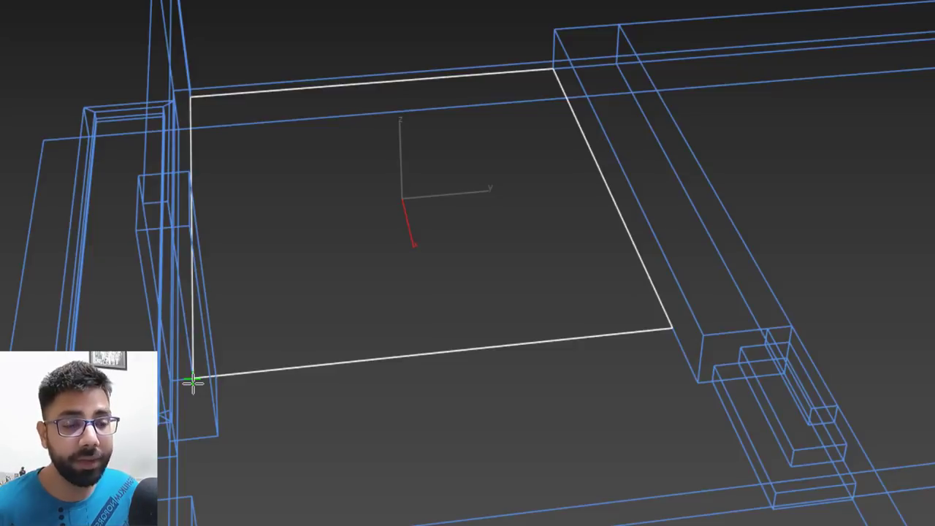
{"action": "left_click_drag", "start_coordinate": [193, 381], "coordinate": [192, 375]}
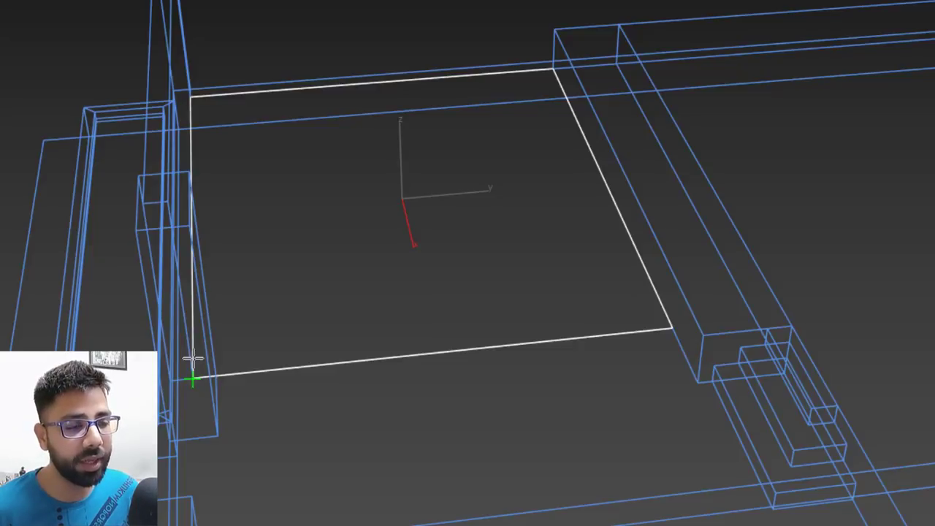
{"action": "left_click", "coordinate": [192, 307]}
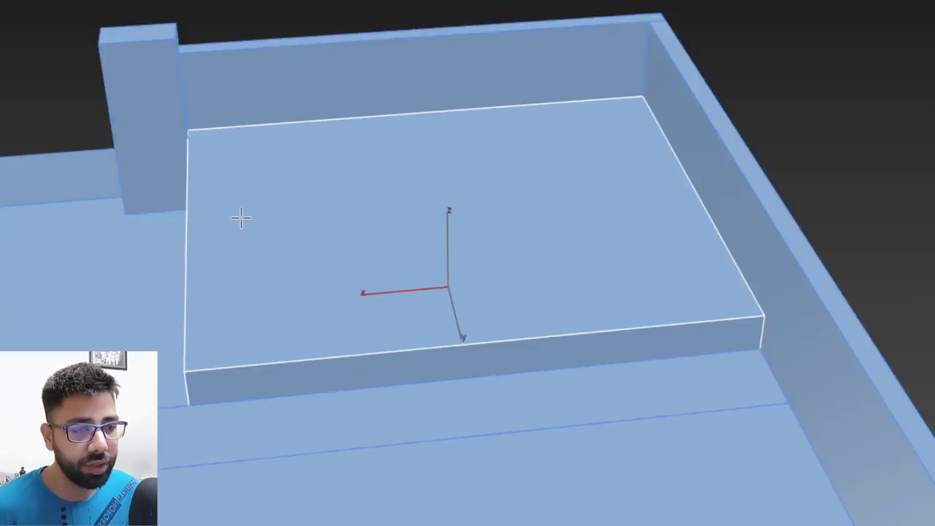
Set the height of the new front yard box to 0.5'.
{"action": "middle_click_drag", "start_coordinate": [241, 217], "coordinate": [223, 229], "text": "alt"}
{"action": "middle_click_drag", "start_coordinate": [241, 77], "coordinate": [296, 166]}
{"action": "scroll", "coordinate": [295, 163], "scroll_direction": "up", "scroll_amount": 4}
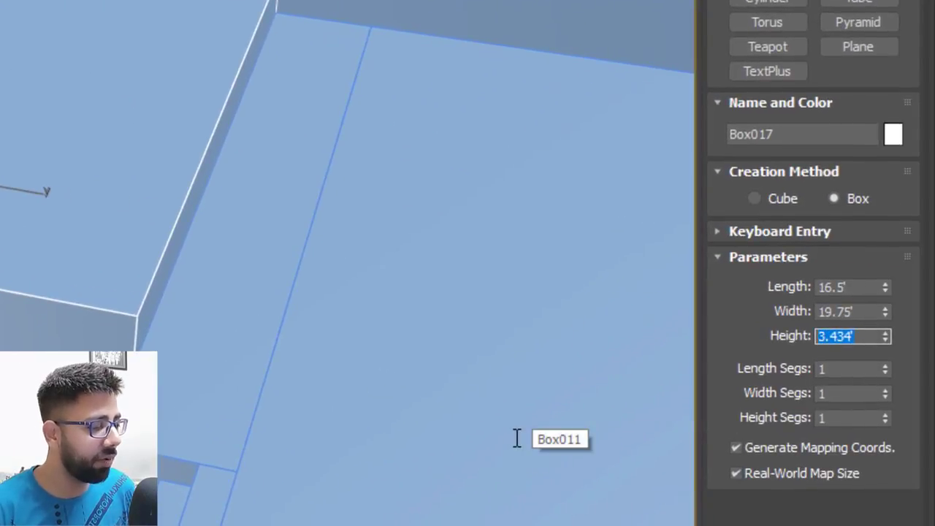
{"action": "type", "text": "0.5"}
{"action": "key", "text": "Return"}
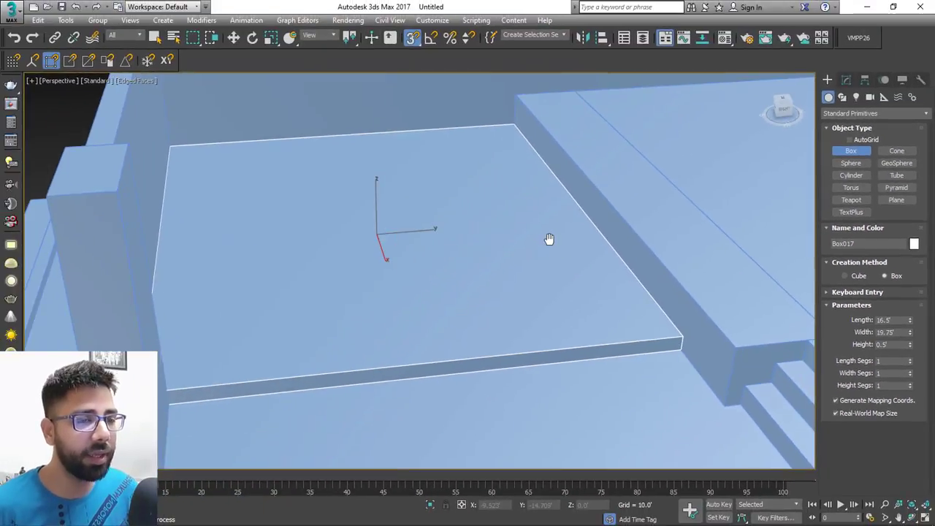
{"action": "key", "text": "w"}
Draw a 15.75' by 3.0' box along the yard slab's open edge to the pillar's corner and set its height to 8".
{"action": "middle_click_drag", "start_coordinate": [525, 263], "coordinate": [548, 271], "text": "alt"}
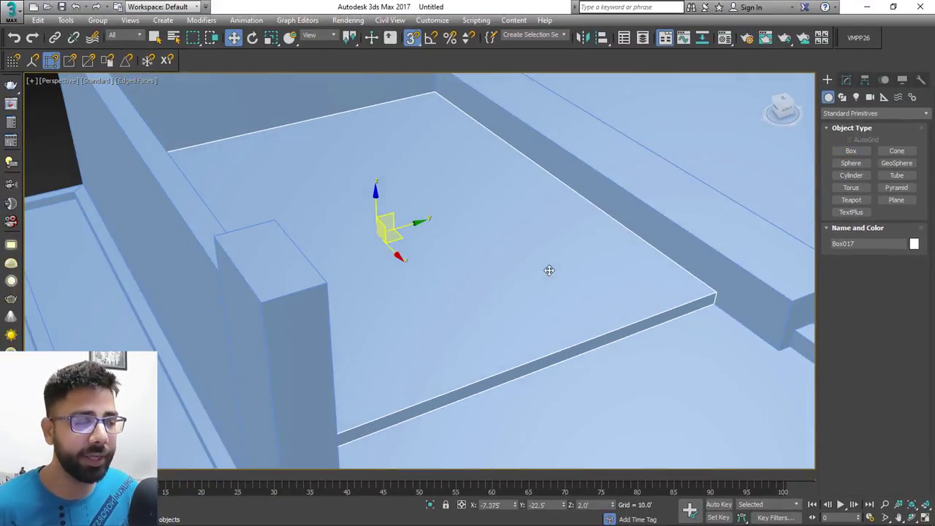
{"action": "left_click", "coordinate": [860, 151]}
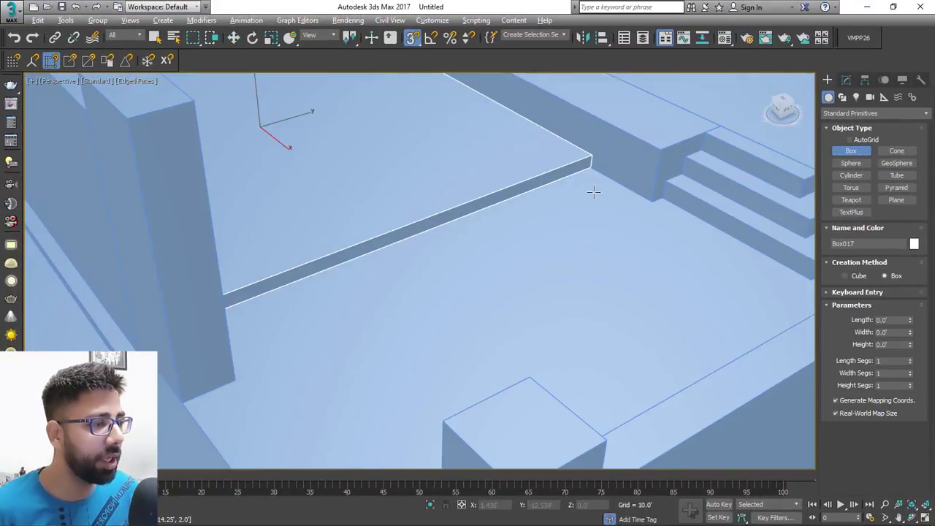
{"action": "middle_click_drag", "start_coordinate": [592, 192], "coordinate": [614, 119], "text": "alt"}
{"action": "left_click_drag", "start_coordinate": [614, 119], "coordinate": [287, 355]}
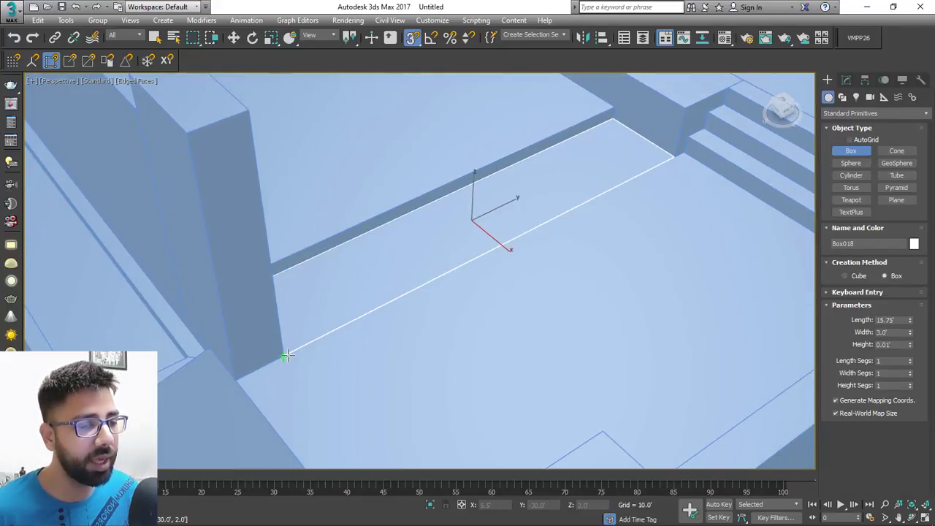
{"action": "scroll", "coordinate": [286, 355], "scroll_direction": "down", "scroll_amount": 2}
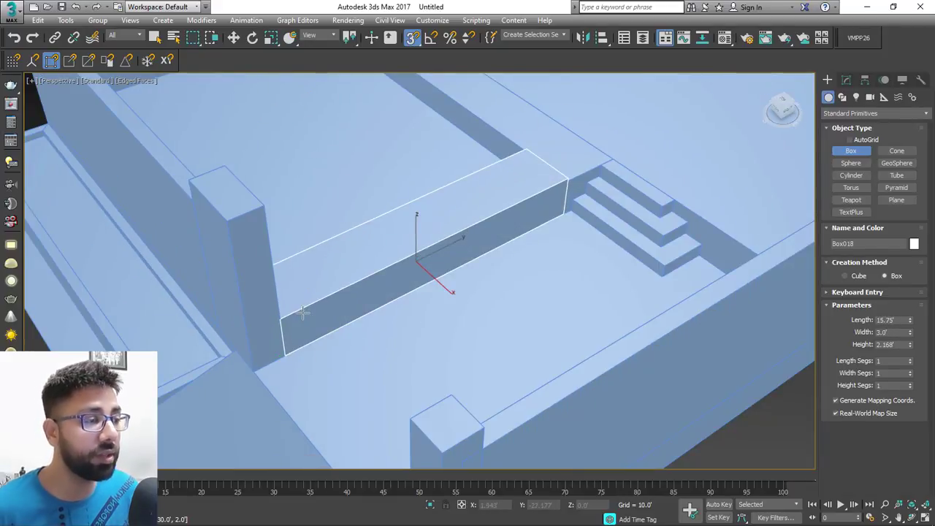
{"action": "left_click_drag", "start_coordinate": [897, 345], "coordinate": [755, 377]}
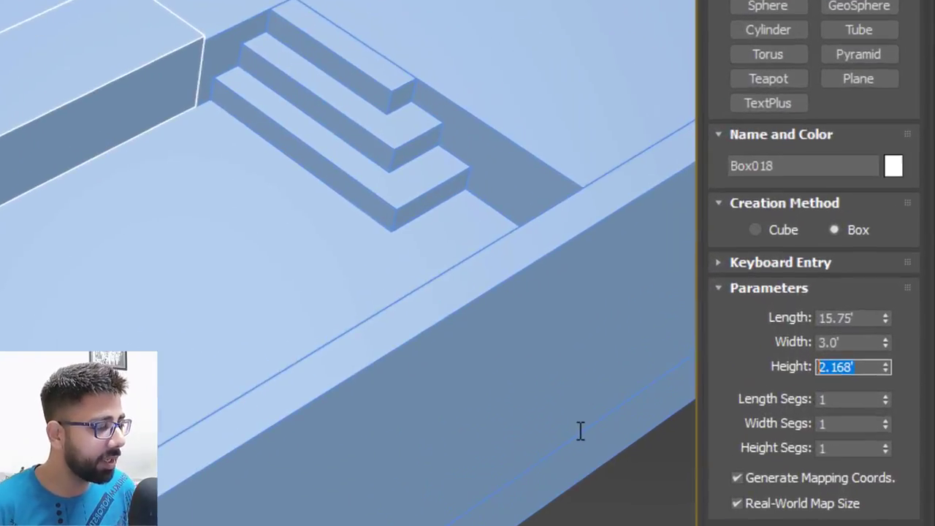
{"action": "type", "text": "8\""}
{"action": "key", "text": "Return"}
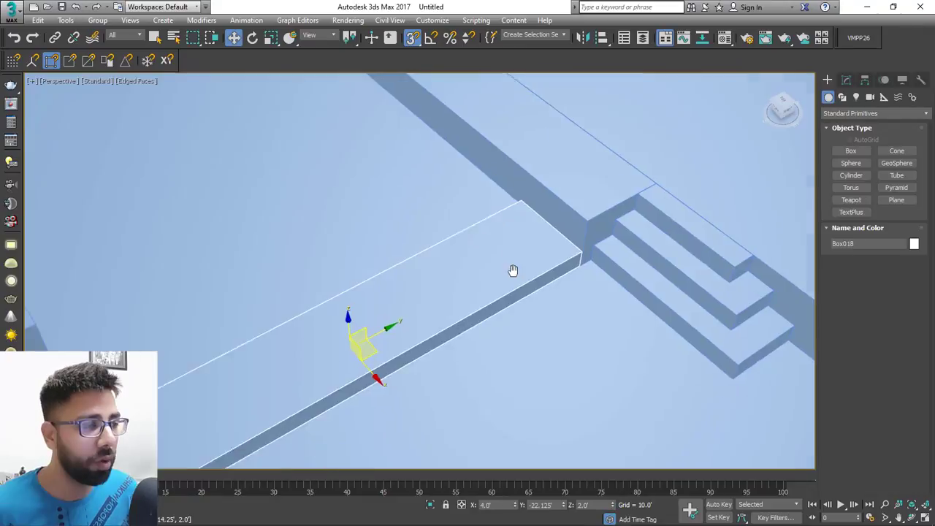
Set the width of the strip box beside the front yard slab to 1.5'.
{"action": "middle_click_drag", "start_coordinate": [513, 271], "coordinate": [532, 284]}
{"action": "scroll", "coordinate": [532, 284], "scroll_direction": "up", "scroll_amount": 3}
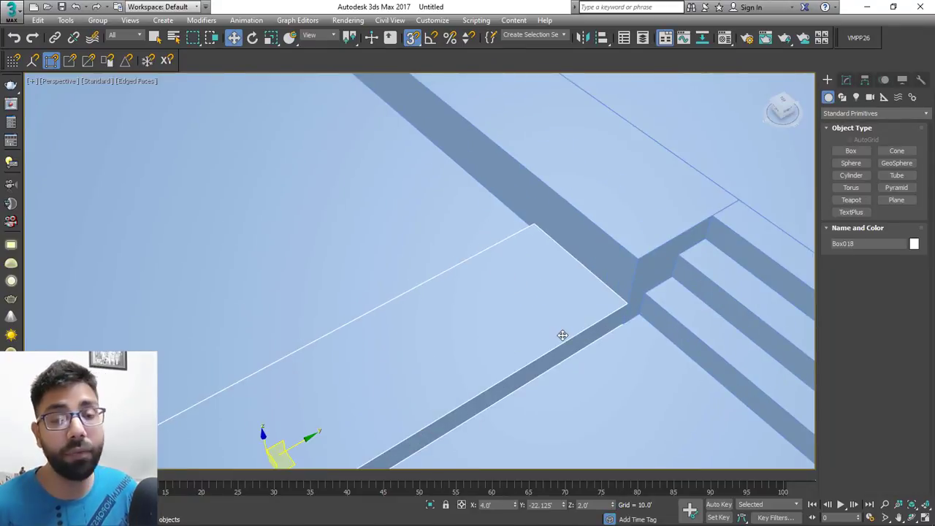
{"action": "left_click", "coordinate": [846, 79]}
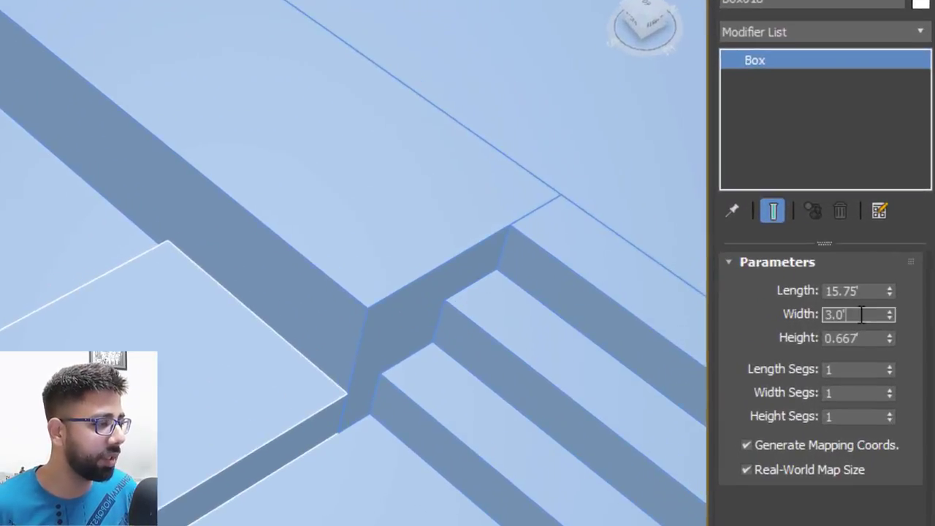
{"action": "double_click", "coordinate": [862, 314]}
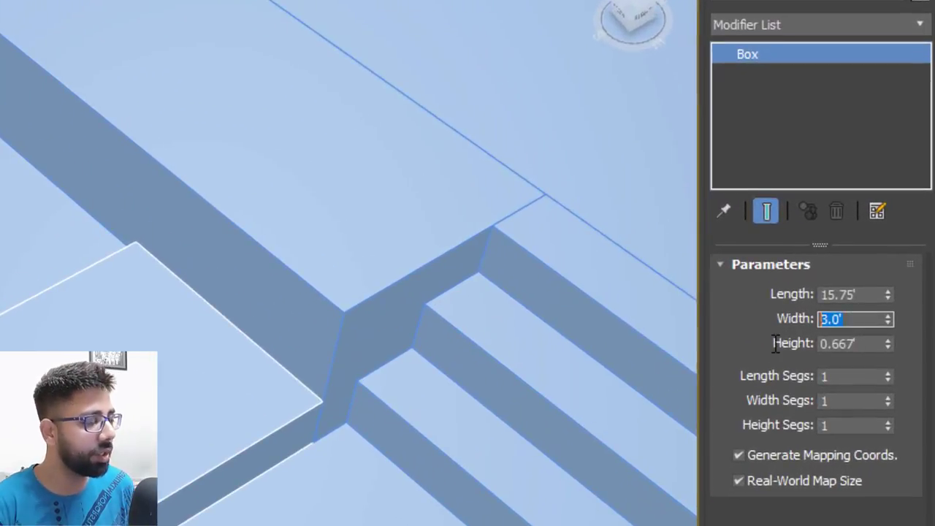
{"action": "key", "text": "Return"}
{"action": "scroll", "coordinate": [199, 323], "scroll_direction": "up", "scroll_amount": 4}
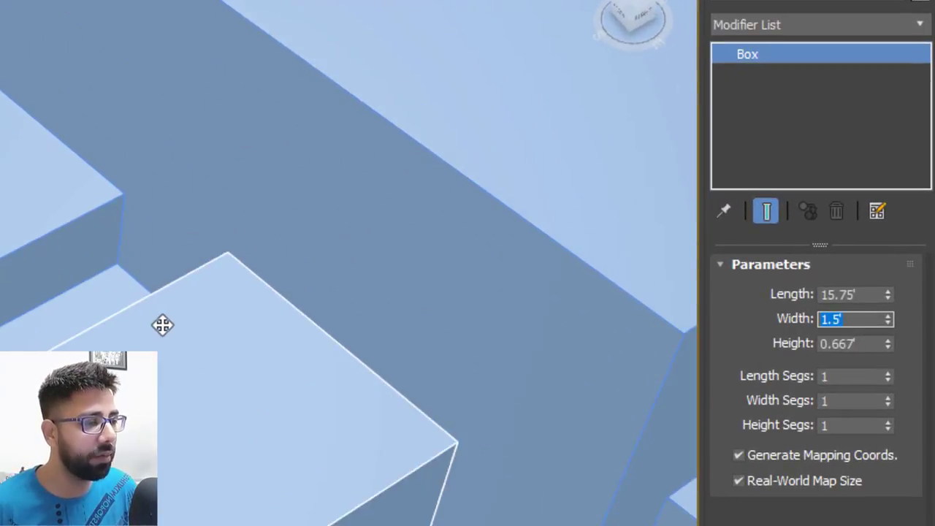
Move the narrowed strip box so its lower corner snaps to the lower corner of the raised front yard slab.
{"action": "middle_click_drag", "start_coordinate": [163, 325], "coordinate": [225, 234], "text": "alt"}
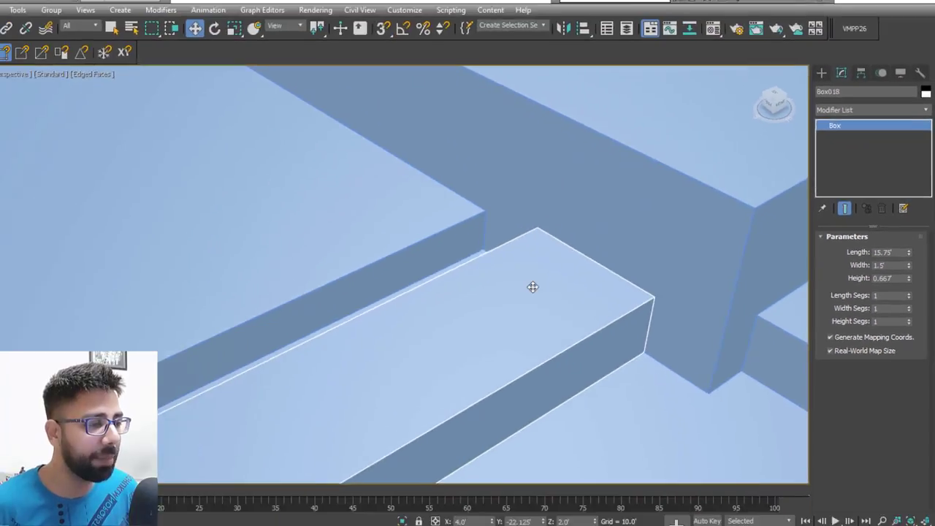
{"action": "key", "text": "F3"}
{"action": "key", "text": "s"}
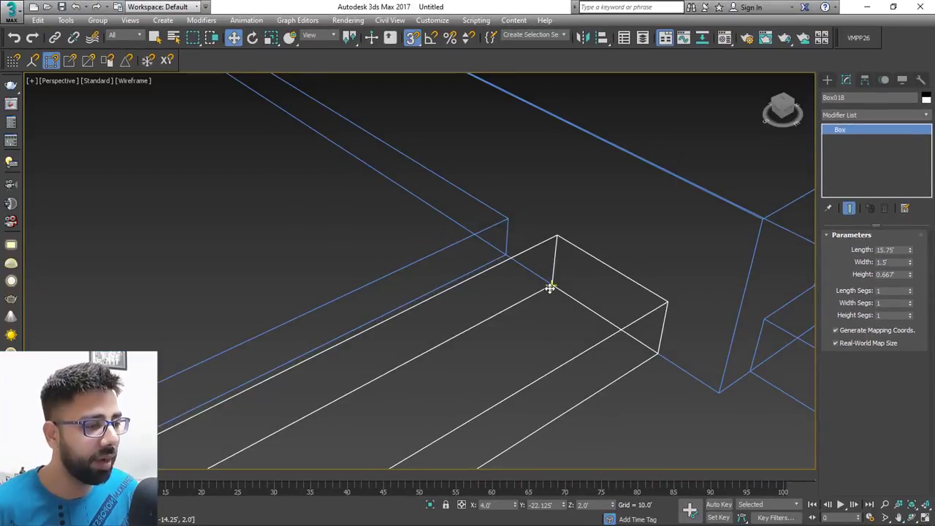
{"action": "mouse_move", "coordinate": [530, 289]}
{"action": "left_mouse_down"}
{"action": "mouse_move", "coordinate": [487, 273]}
{"action": "mouse_move", "coordinate": [482, 261]}
{"action": "mouse_move", "coordinate": [508, 259]}
{"action": "left_mouse_up"}
{"action": "scroll", "coordinate": [508, 258], "scroll_direction": "down", "scroll_amount": 5}
{"action": "key", "text": "F3"}
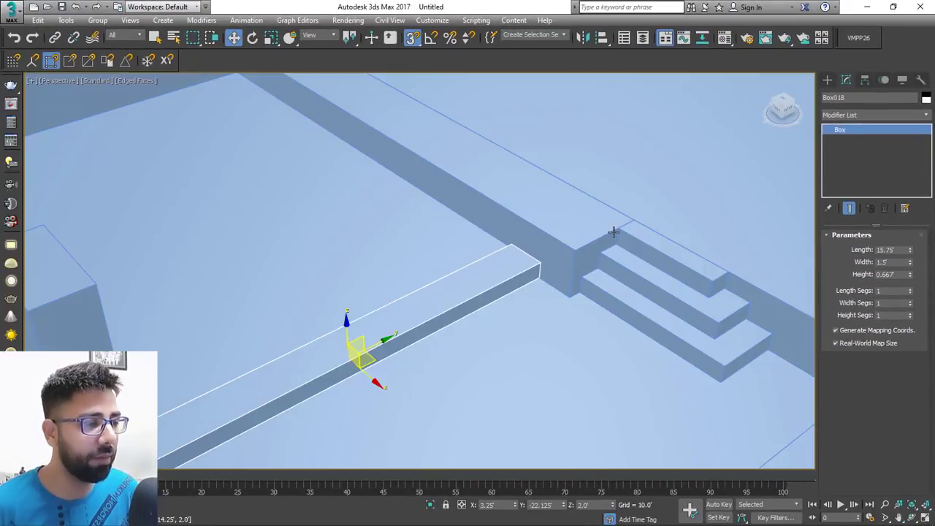
Examine the whole plot model from outside, including the platform, steps, yard strip, gate pillars and boundary walls.
{"action": "left_click", "coordinate": [615, 228]}
{"action": "scroll", "coordinate": [616, 228], "scroll_direction": "down", "scroll_amount": 4}
{"action": "mouse_move", "coordinate": [584, 248]}
{"action": "middle_mouse_down", "text": "alt"}
{"action": "mouse_move", "coordinate": [446, 356]}
{"action": "mouse_move", "coordinate": [542, 342]}
{"action": "middle_mouse_up", "text": "alt"}
{"action": "scroll", "coordinate": [542, 342], "scroll_direction": "down", "scroll_amount": 4}
{"action": "middle_click_drag", "start_coordinate": [610, 319], "coordinate": [512, 254]}
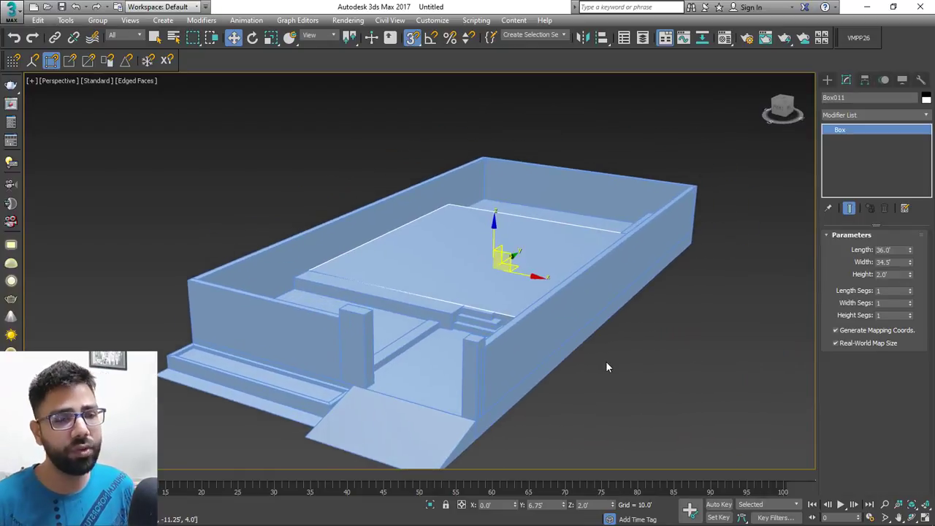
{"action": "left_click", "coordinate": [605, 361]}
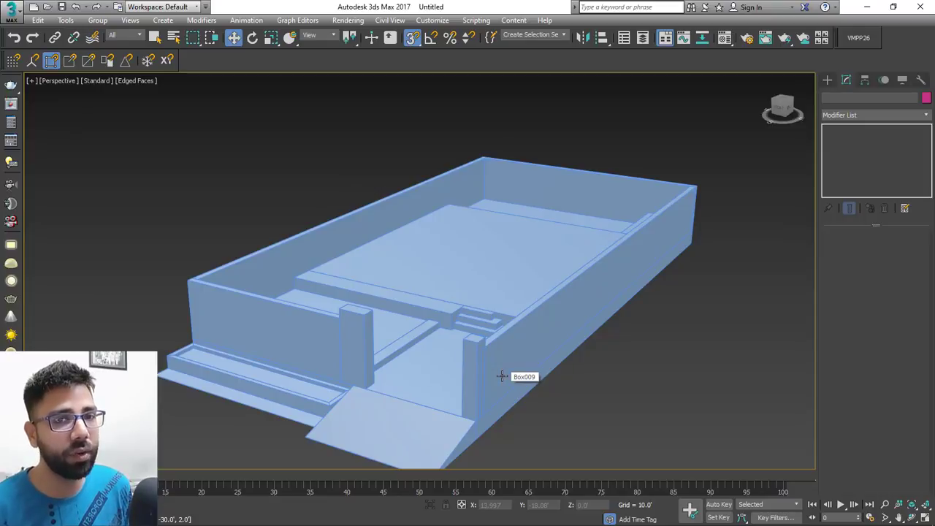
{"action": "mouse_move", "coordinate": [578, 268]}
{"action": "middle_mouse_down", "text": "alt"}
{"action": "mouse_move", "coordinate": [570, 305]}
{"action": "mouse_move", "coordinate": [576, 268]}
{"action": "middle_mouse_up", "text": "alt"}
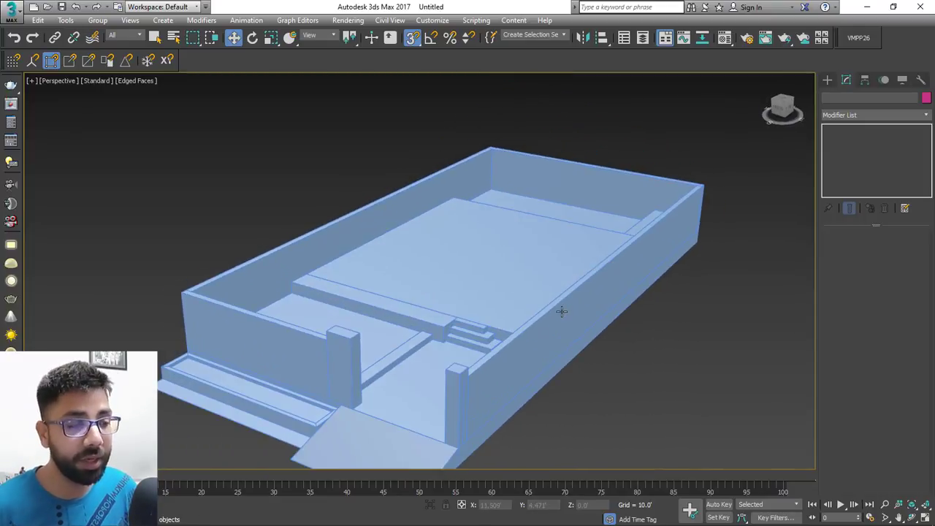
{"action": "middle_click_drag", "start_coordinate": [560, 309], "coordinate": [571, 241], "text": "alt"}
Assign a grey object color to the plot's base slab and the entrance ramp.
{"action": "left_click", "coordinate": [514, 363]}
{"action": "left_click", "coordinate": [454, 310]}
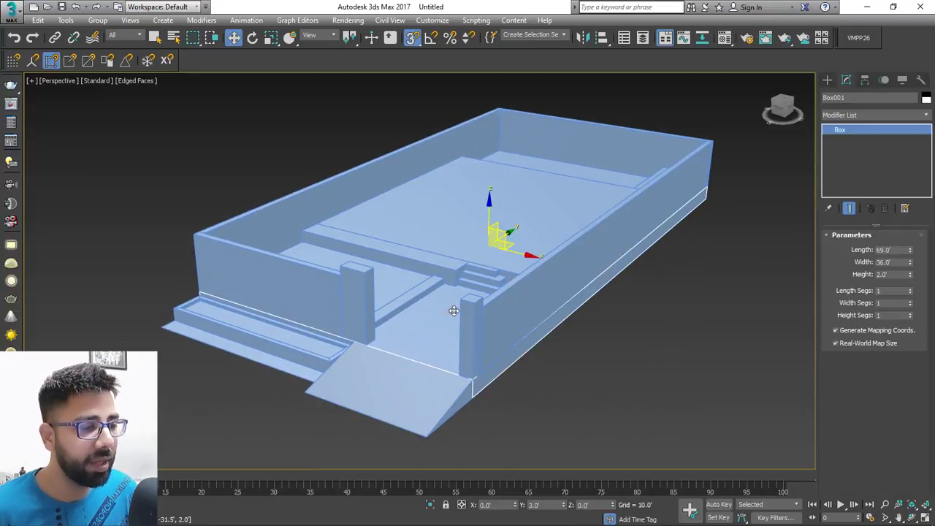
{"action": "left_click", "coordinate": [408, 387], "text": "ctrl"}
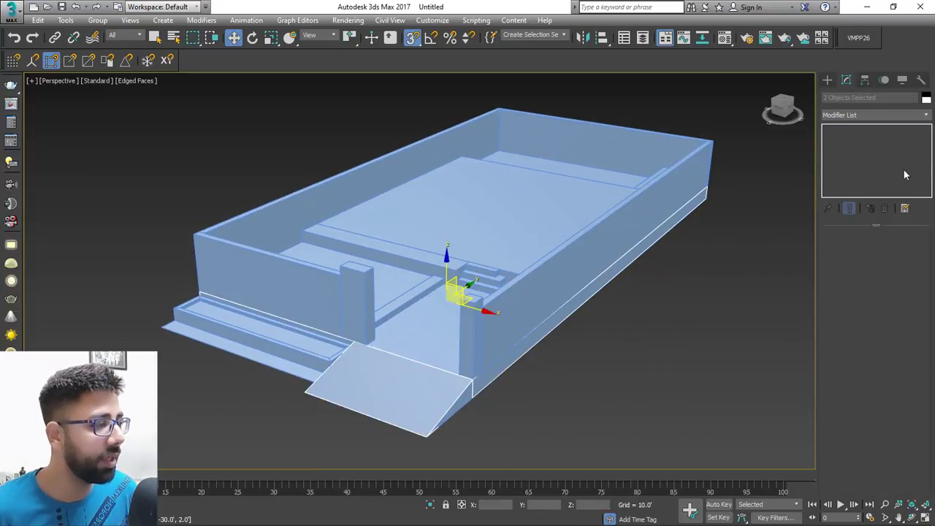
{"action": "left_click", "coordinate": [925, 101]}
{"action": "left_click", "coordinate": [547, 200]}
{"action": "left_click", "coordinate": [622, 291]}
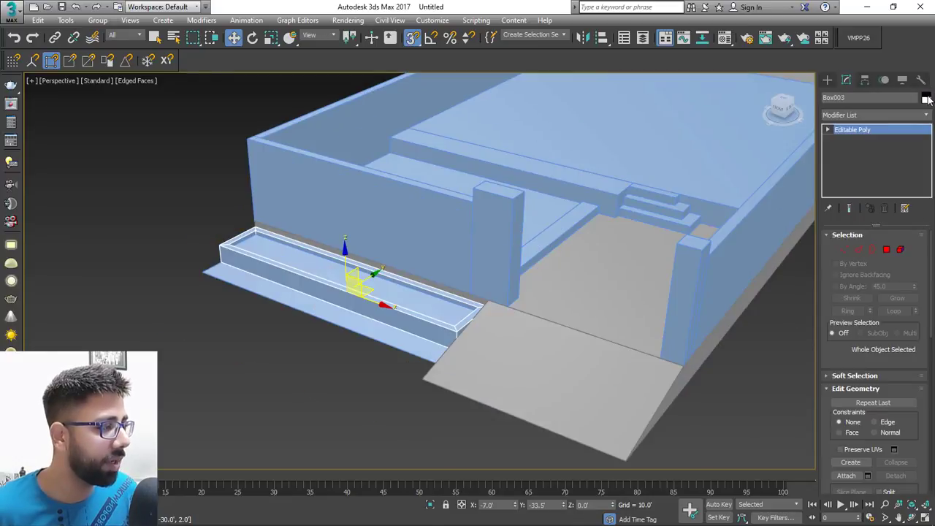
Assign a white object color to the planter frame outside the front wall.
{"action": "left_click", "coordinate": [926, 99]}
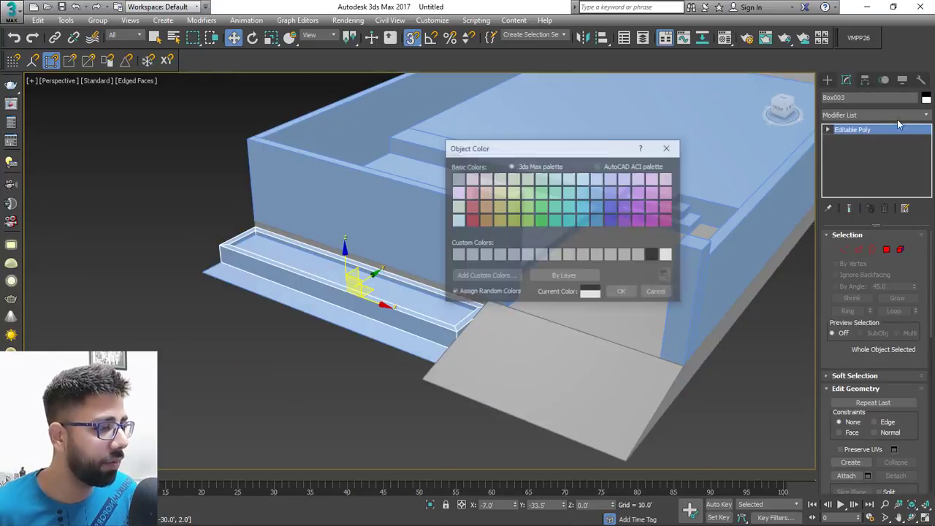
{"action": "left_click", "coordinate": [655, 252]}
{"action": "left_click", "coordinate": [622, 294]}
Select all the boundary walls around the plot and assign them a white object color.
{"action": "left_click", "coordinate": [356, 164]}
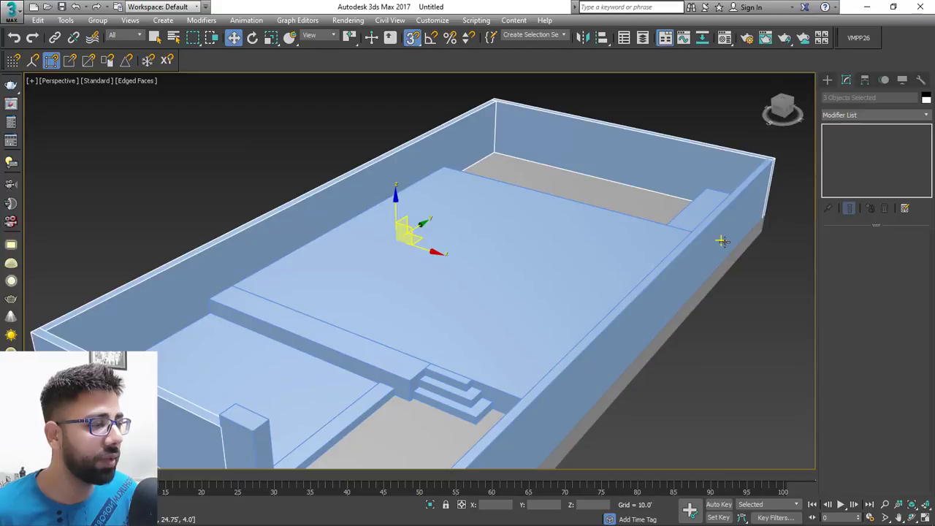
{"action": "left_click", "coordinate": [647, 288], "text": "ctrl"}
{"action": "middle_click_drag", "start_coordinate": [647, 287], "coordinate": [660, 135]}
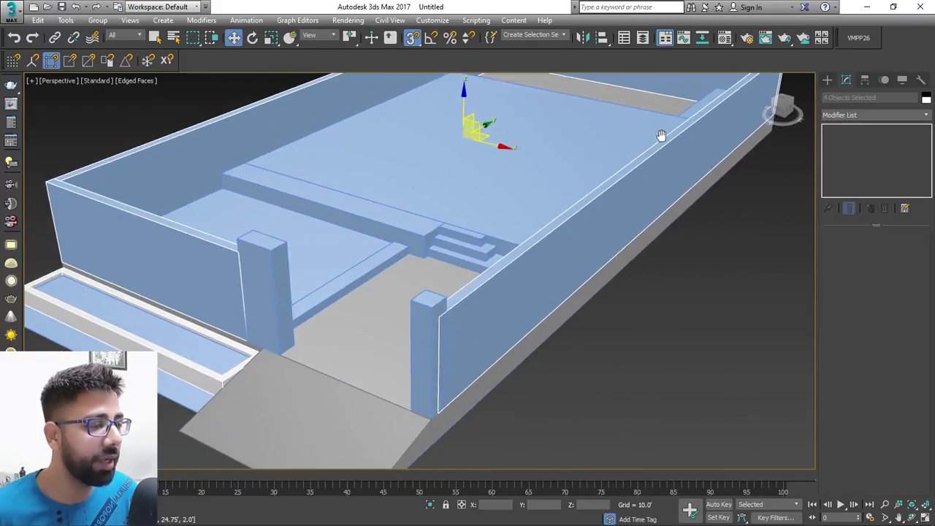
{"action": "left_click", "coordinate": [926, 99]}
{"action": "left_click", "coordinate": [655, 252]}
{"action": "left_click", "coordinate": [622, 294]}
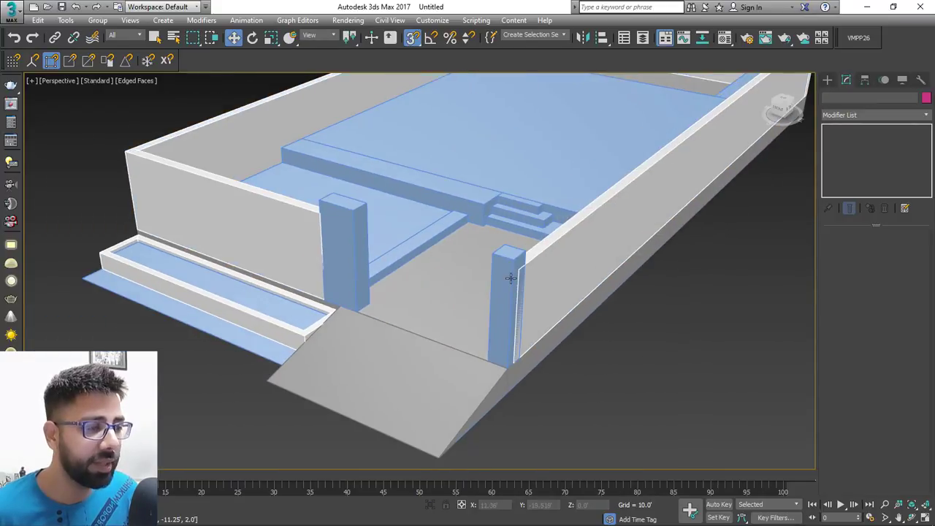
Select both gate pillars and assign them a red object color.
{"action": "left_click", "coordinate": [506, 272]}
{"action": "left_click", "coordinate": [350, 244], "text": "ctrl"}
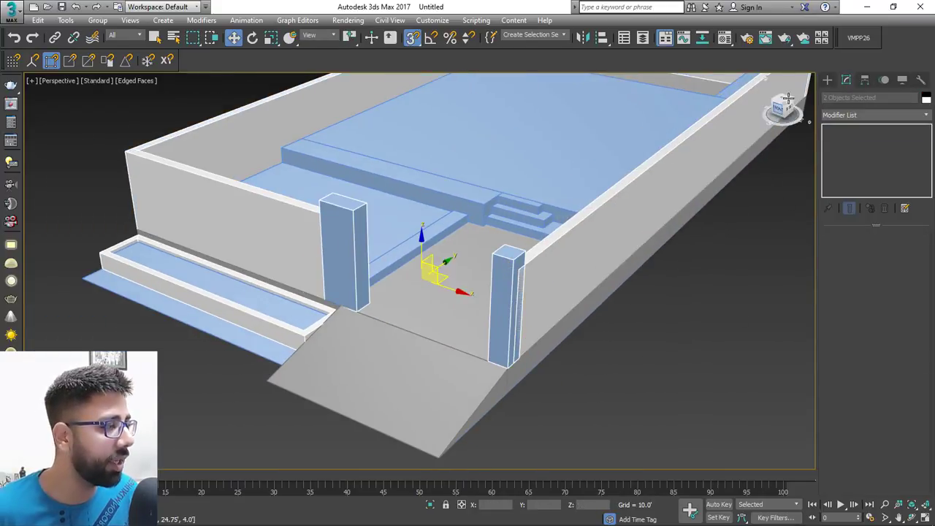
{"action": "left_click", "coordinate": [926, 100]}
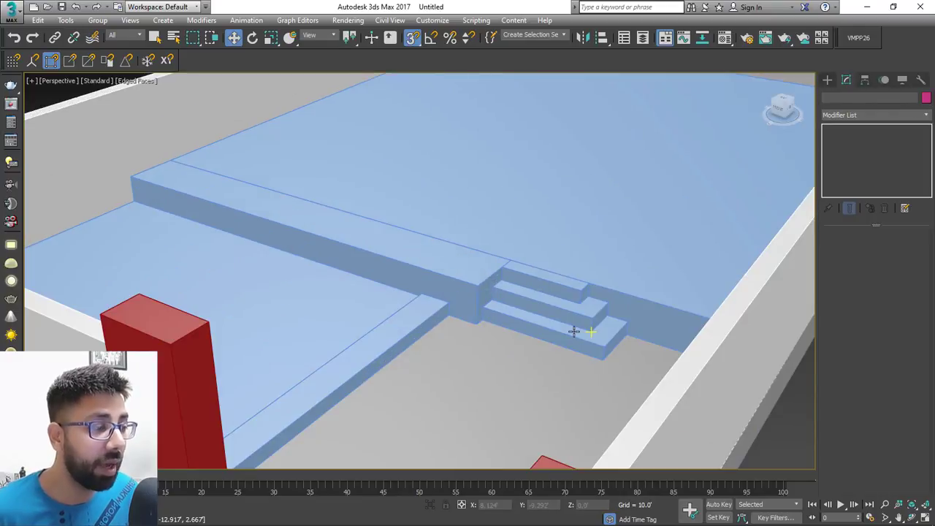
Select the three entrance steps and assign them the grey object color from the basic colors.
{"action": "scroll", "coordinate": [584, 323], "scroll_direction": "up", "scroll_amount": 3}
{"action": "left_click", "coordinate": [580, 346]}
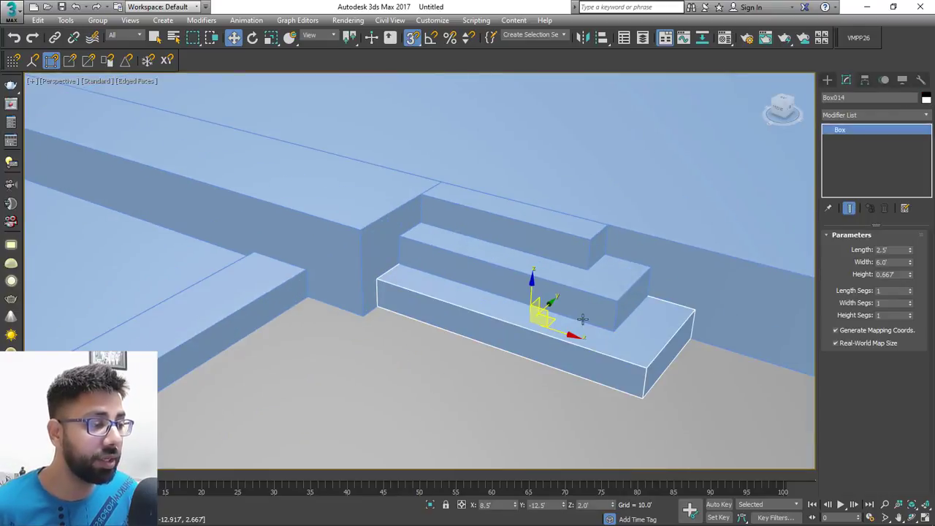
{"action": "left_click", "coordinate": [584, 296], "text": "ctrl"}
{"action": "left_click", "coordinate": [571, 244], "text": "ctrl"}
{"action": "left_click", "coordinate": [926, 99]}
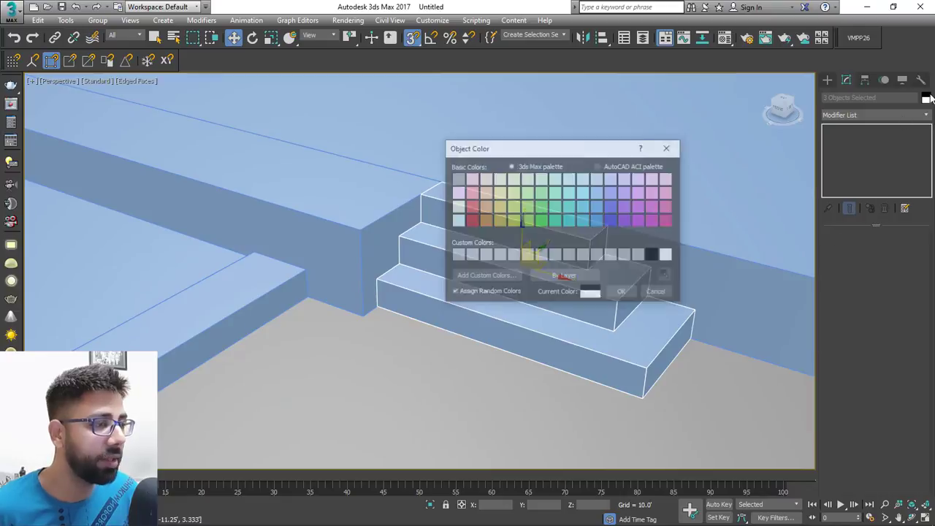
{"action": "left_click", "coordinate": [457, 180]}
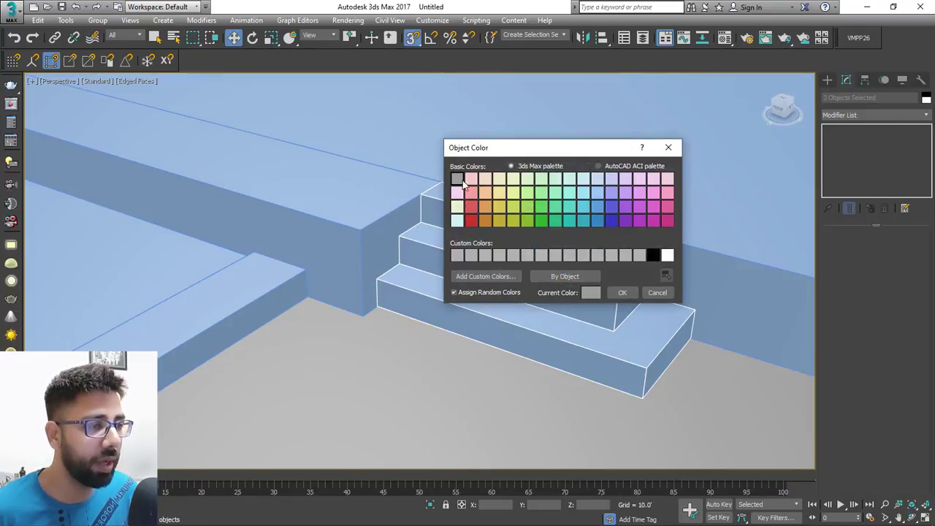
{"action": "left_click", "coordinate": [622, 292]}
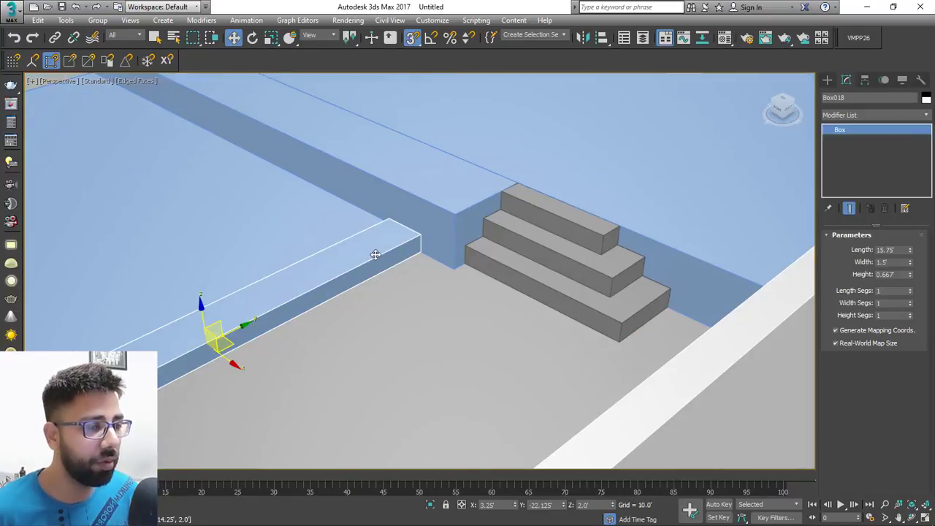
Assign a grey object color to the strip box along the front yard slab.
{"action": "left_click", "coordinate": [926, 99]}
{"action": "left_click", "coordinate": [667, 255]}
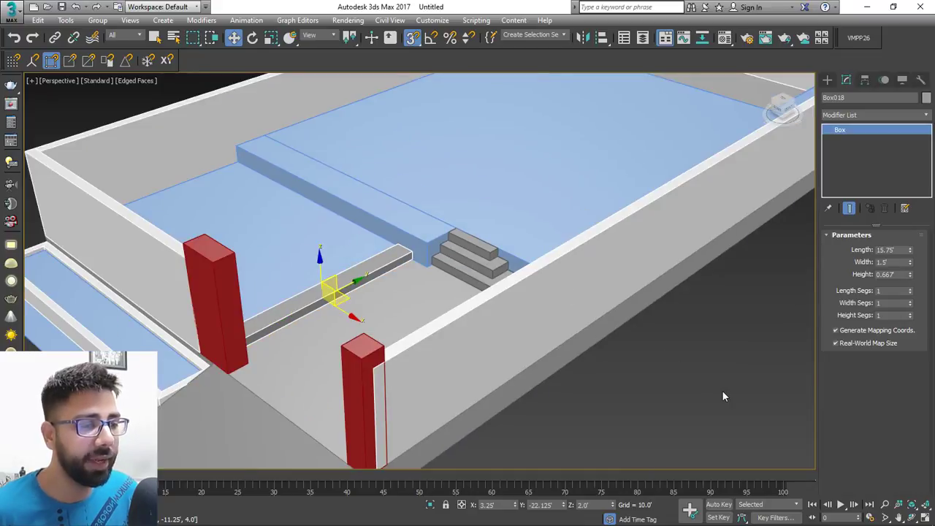
{"action": "left_click", "coordinate": [721, 390]}
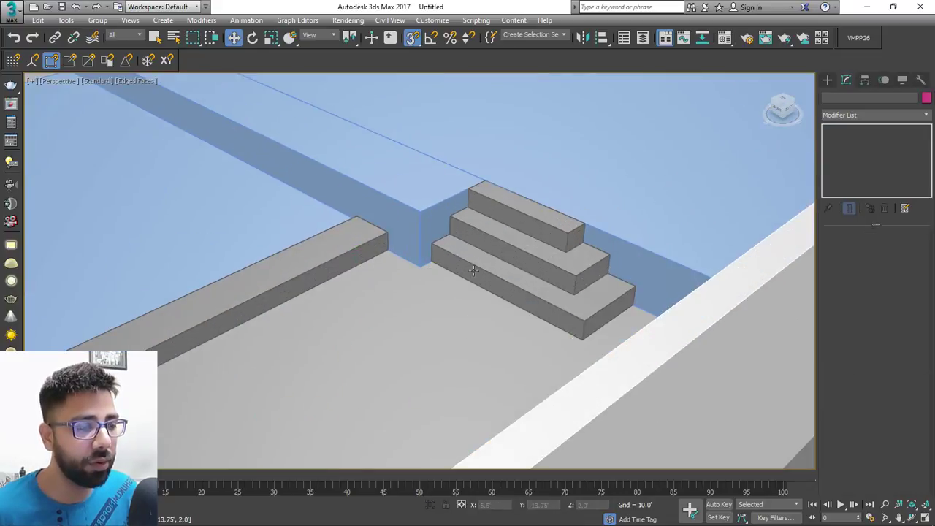
Select the main platform and its raised front ledge and assign them a teal object color.
{"action": "scroll", "coordinate": [385, 213], "scroll_direction": "down", "scroll_amount": 5}
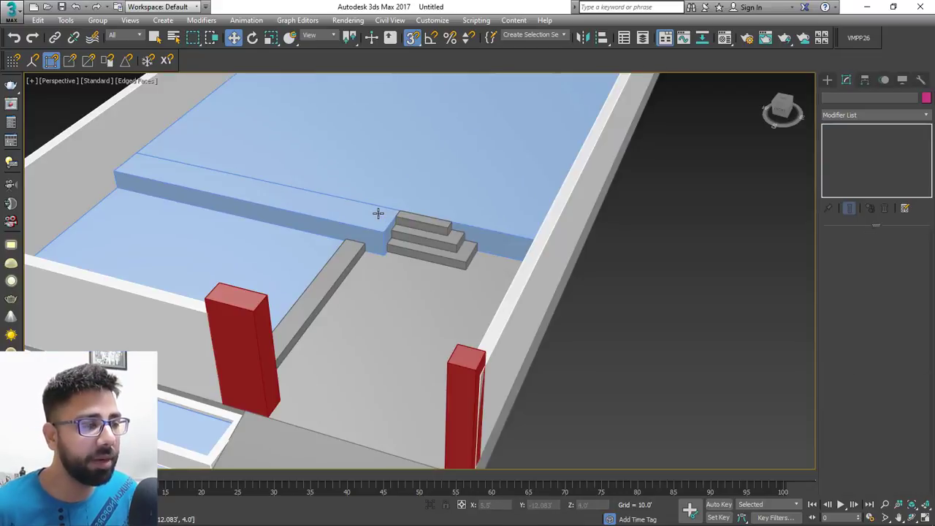
{"action": "left_click", "coordinate": [377, 213]}
{"action": "left_click", "coordinate": [420, 183], "text": "ctrl"}
{"action": "left_click", "coordinate": [926, 98]}
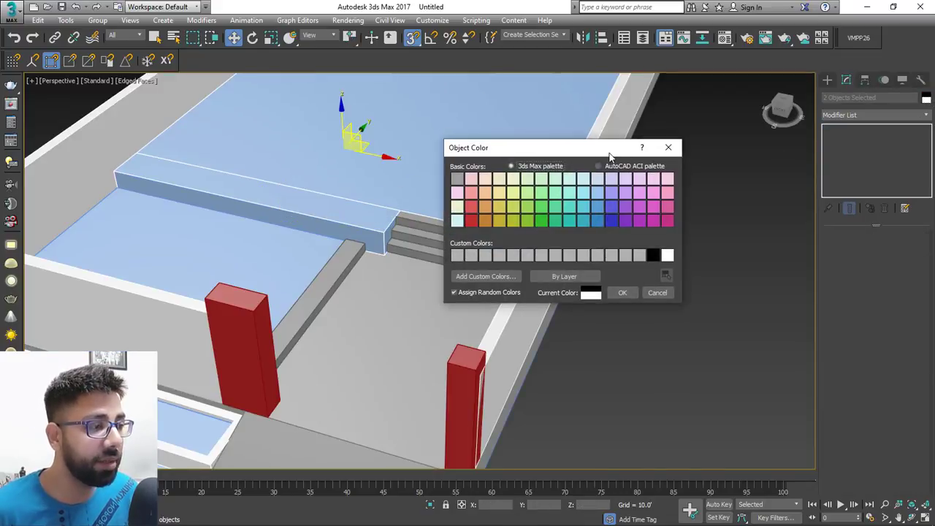
{"action": "left_click_drag", "start_coordinate": [598, 151], "coordinate": [649, 104]}
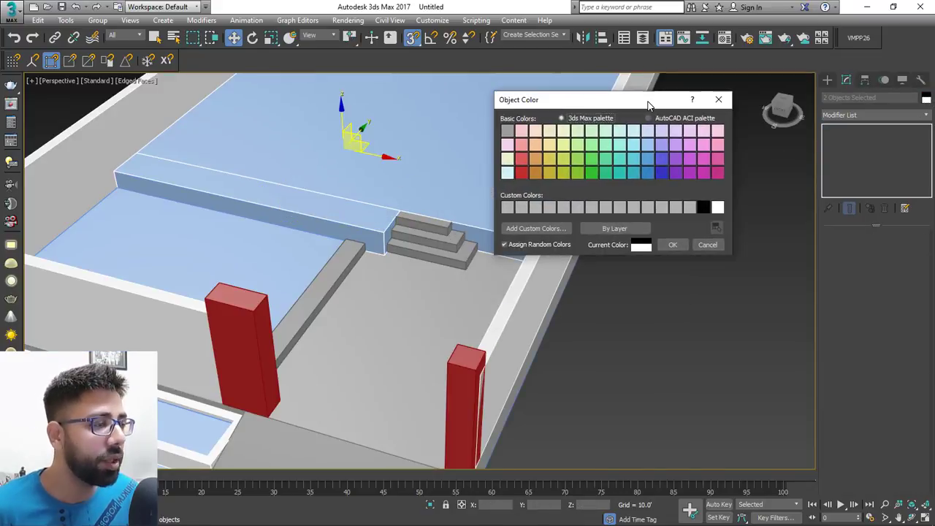
{"action": "left_click", "coordinate": [635, 172]}
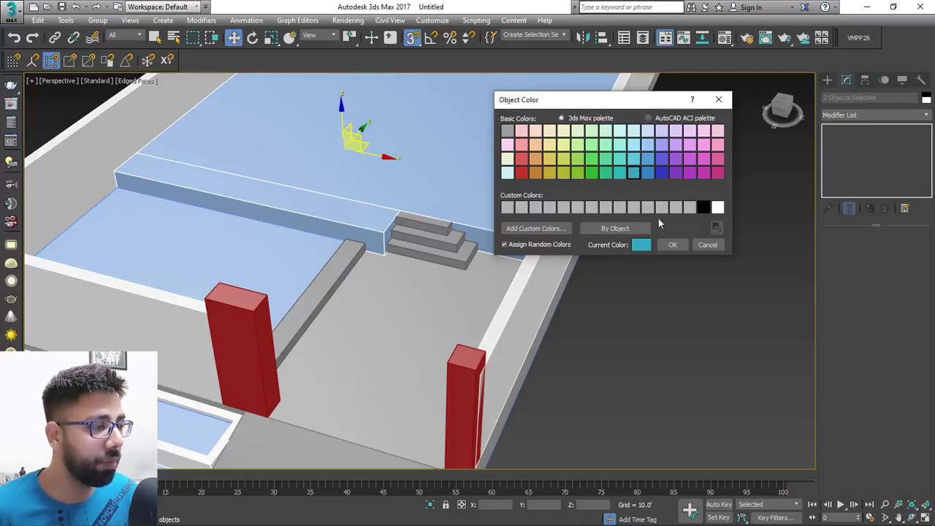
{"action": "left_click", "coordinate": [672, 245]}
Select the planter's inner fill and the raised front yard slab and assign them a green object color.
{"action": "middle_click_drag", "start_coordinate": [590, 266], "coordinate": [314, 365], "text": "alt"}
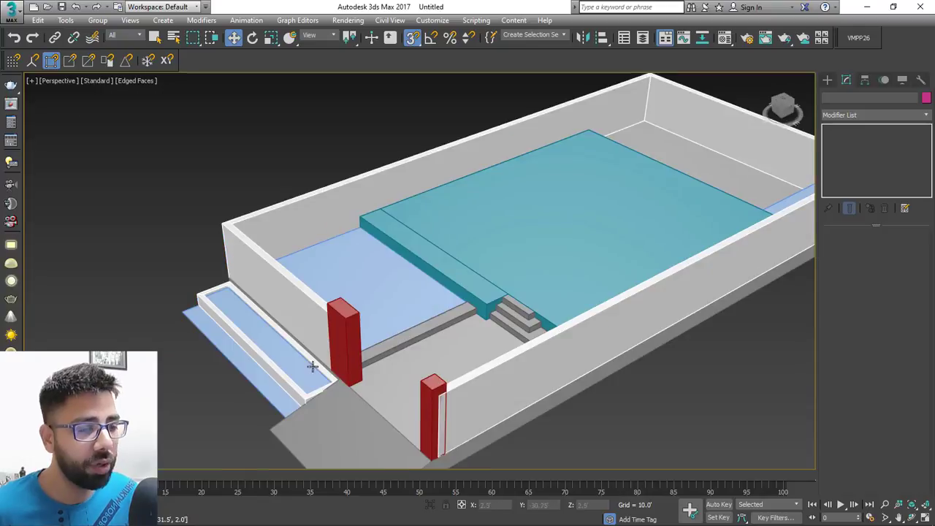
{"action": "scroll", "coordinate": [305, 374], "scroll_direction": "up", "scroll_amount": 3}
{"action": "left_click", "coordinate": [306, 366]}
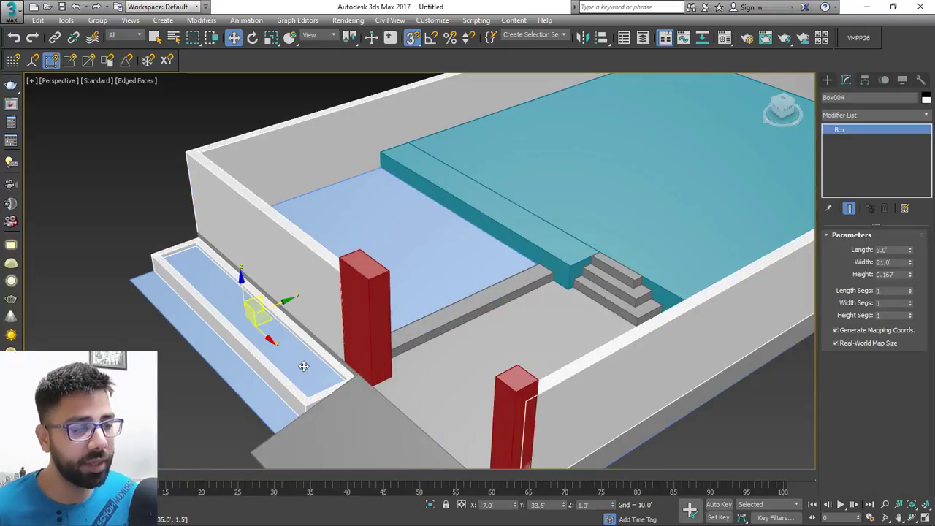
{"action": "left_click", "coordinate": [451, 276], "text": "ctrl"}
{"action": "middle_click_drag", "start_coordinate": [529, 191], "coordinate": [185, 339]}
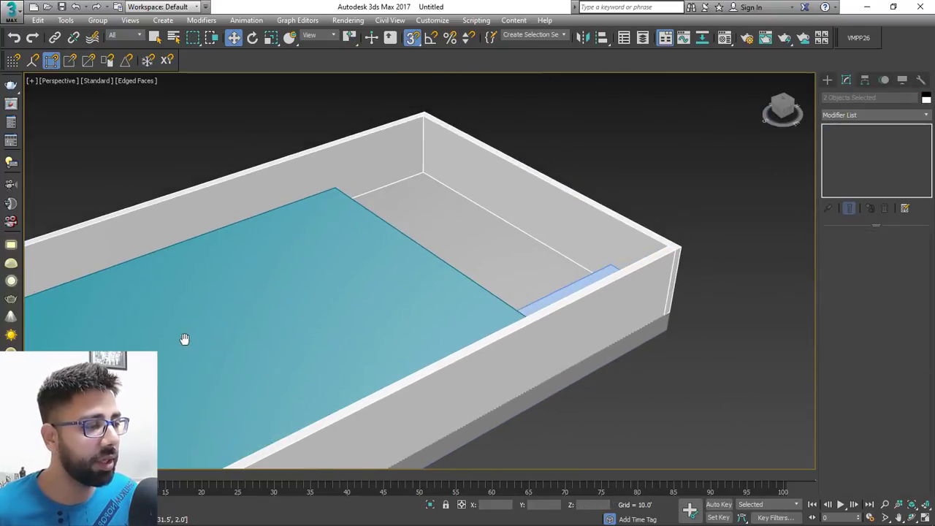
{"action": "middle_click_drag", "start_coordinate": [412, 301], "coordinate": [418, 302], "text": "alt"}
{"action": "left_click", "coordinate": [926, 99]}
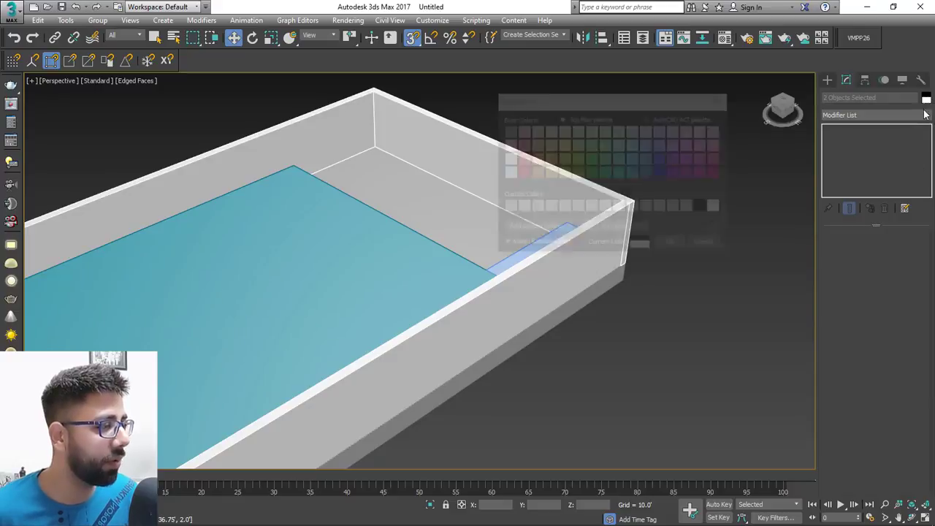
{"action": "left_click", "coordinate": [591, 172]}
{"action": "left_click", "coordinate": [672, 244]}
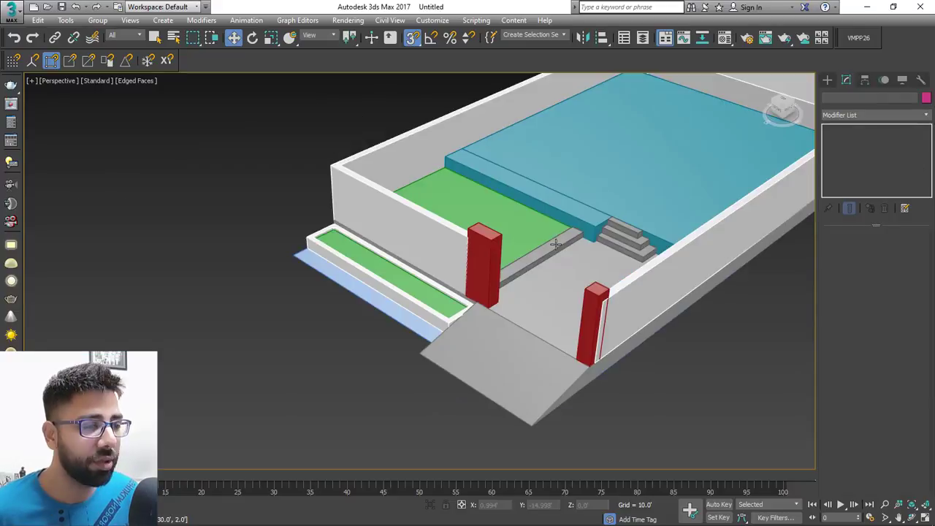
{"action": "scroll", "coordinate": [539, 221], "scroll_direction": "up", "scroll_amount": 3}
{"action": "middle_click_drag", "start_coordinate": [538, 219], "coordinate": [481, 236]}
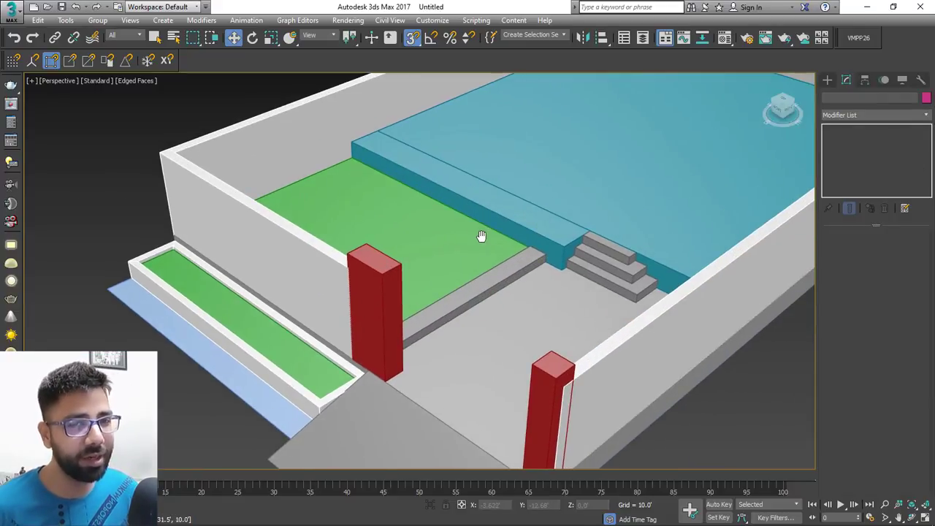
Examine the green front yard slab, its grey edge strip and the platform edge from several angles.
{"action": "scroll", "coordinate": [468, 241], "scroll_direction": "down", "scroll_amount": 4}
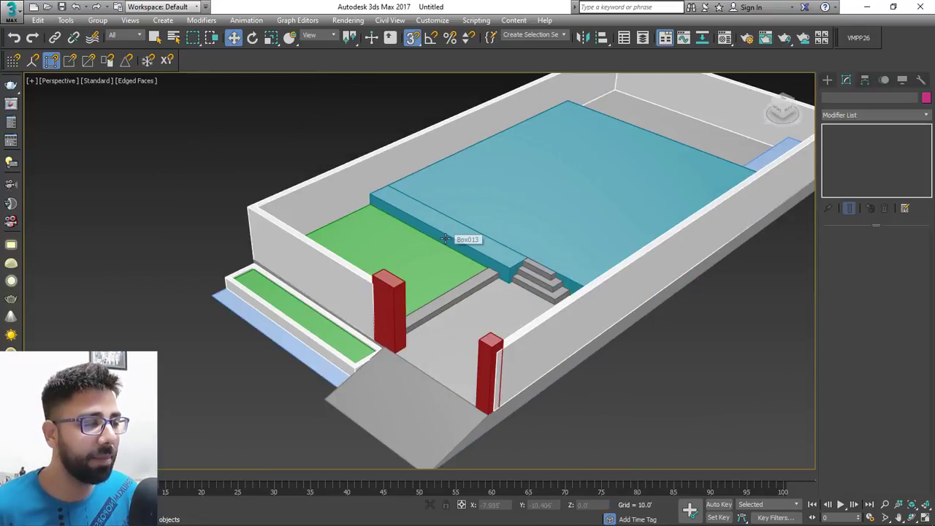
{"action": "scroll", "coordinate": [431, 246], "scroll_direction": "up", "scroll_amount": 5}
{"action": "scroll", "coordinate": [373, 309], "scroll_direction": "down", "scroll_amount": 2}
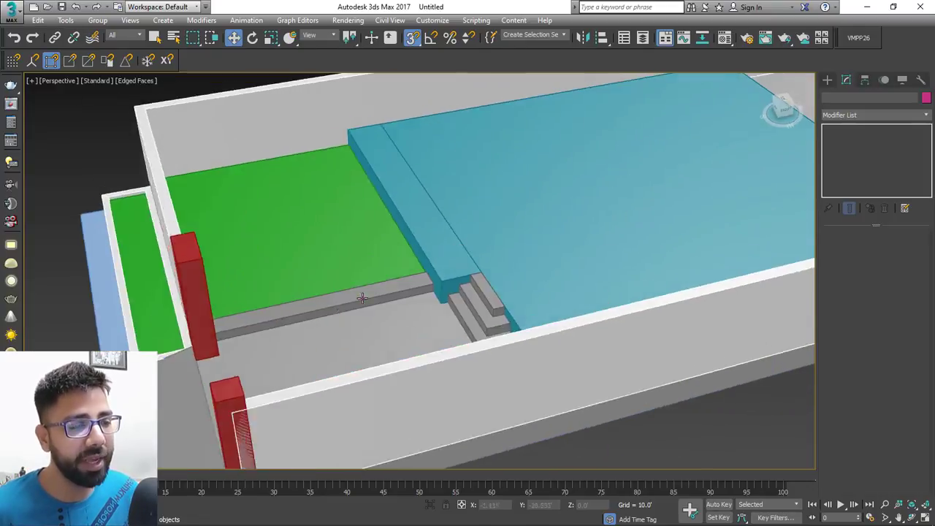
{"action": "scroll", "coordinate": [357, 285], "scroll_direction": "up", "scroll_amount": 2}
{"action": "scroll", "coordinate": [351, 224], "scroll_direction": "down", "scroll_amount": 3}
{"action": "scroll", "coordinate": [397, 249], "scroll_direction": "up", "scroll_amount": 2}
{"action": "middle_click_drag", "start_coordinate": [433, 269], "coordinate": [423, 280]}
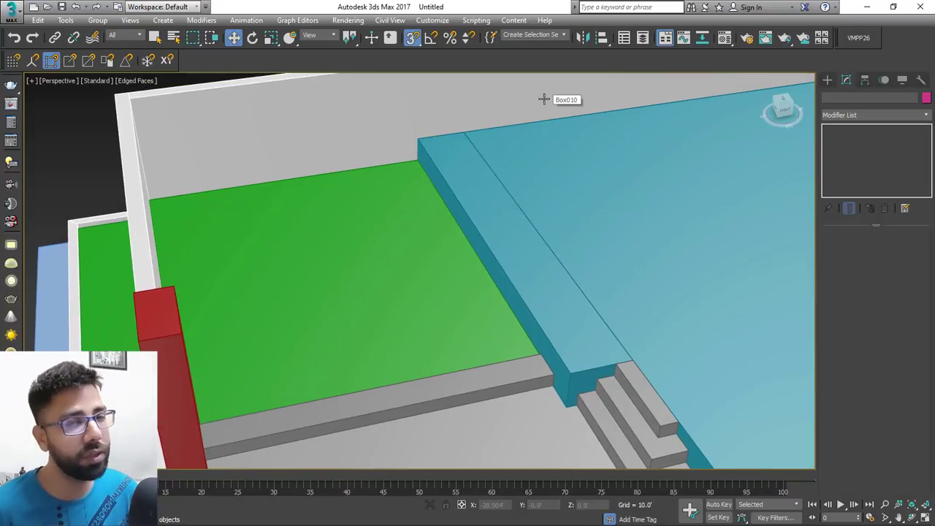
{"action": "middle_click_drag", "start_coordinate": [540, 165], "coordinate": [553, 160]}
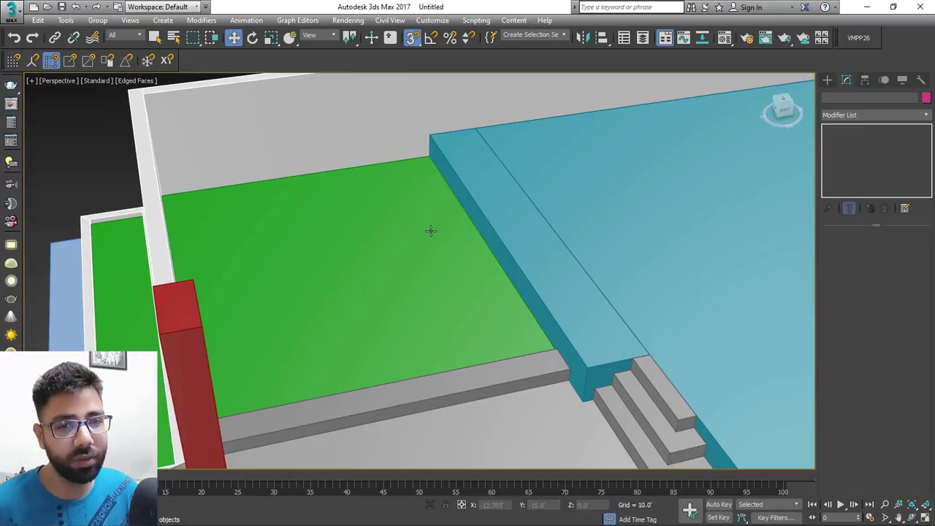
Draw a box about 8.4' by 13.6' and 1.8' high on the open ground beyond the planter.
{"action": "left_click", "coordinate": [828, 80]}
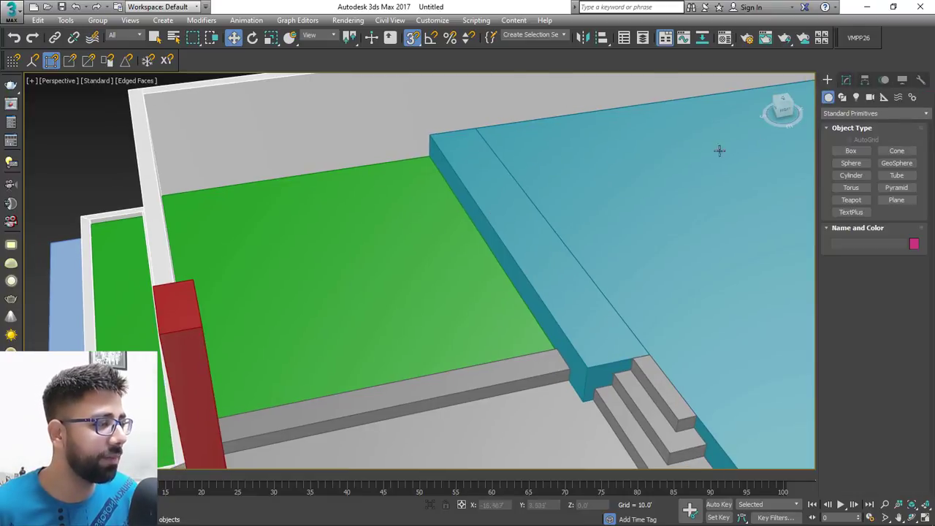
{"action": "scroll", "coordinate": [718, 151], "scroll_direction": "down", "scroll_amount": 4}
{"action": "middle_click_drag", "start_coordinate": [586, 200], "coordinate": [695, 160]}
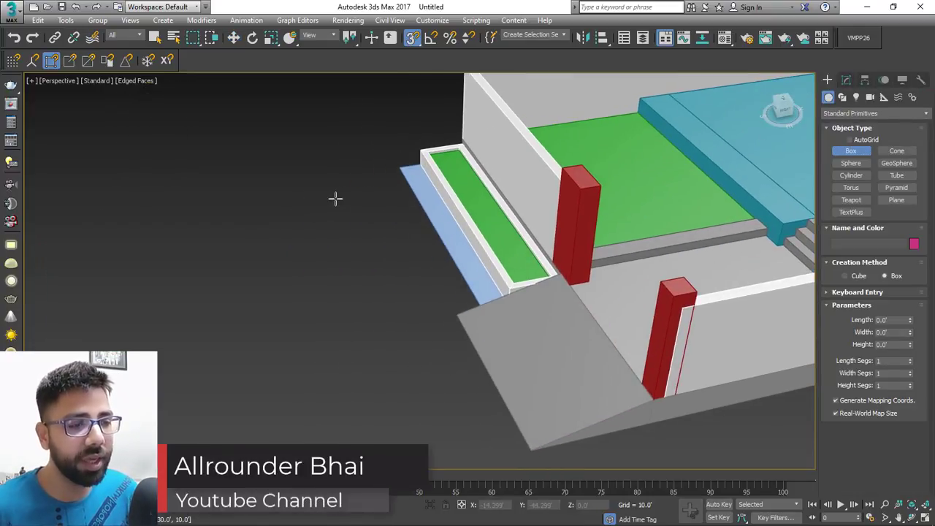
{"action": "left_click_drag", "start_coordinate": [334, 198], "coordinate": [264, 309]}
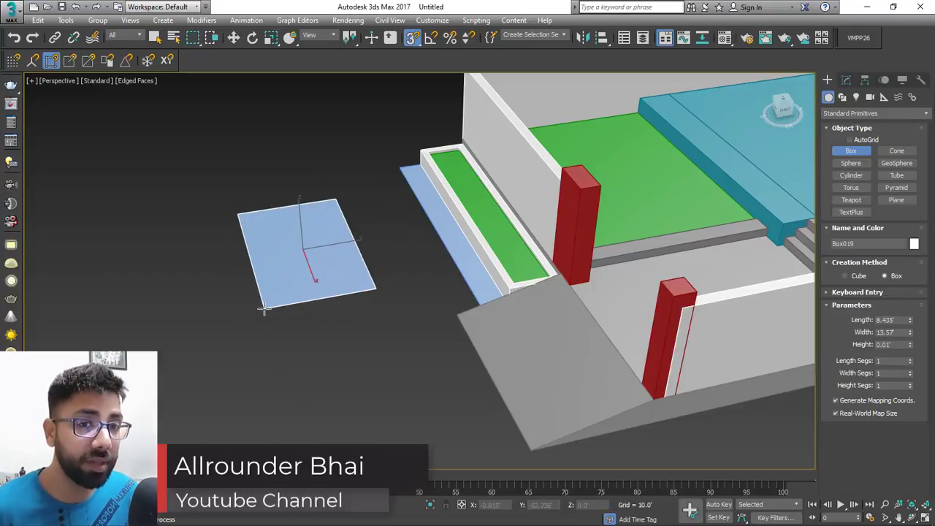
Set the new box's length and width to 7' and its height to 2".
{"action": "double_click", "coordinate": [902, 320]}
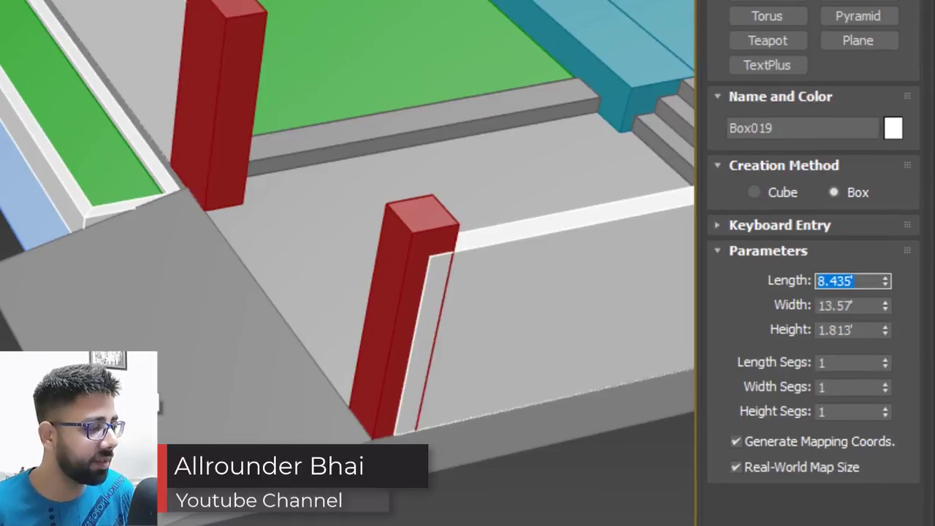
{"action": "type", "text": "7"}
{"action": "key", "text": "Tab"}
{"action": "type", "text": "7"}
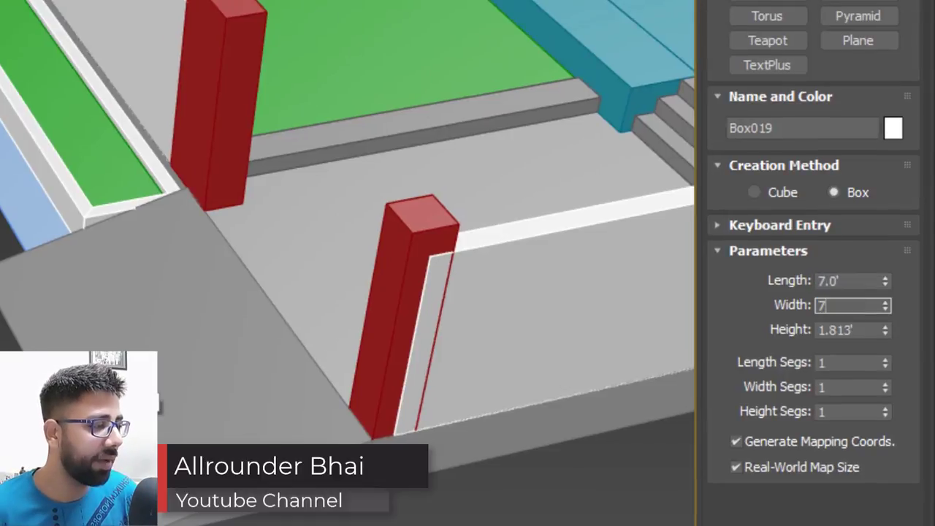
{"action": "key", "text": "Tab"}
{"action": "type", "text": "2"}
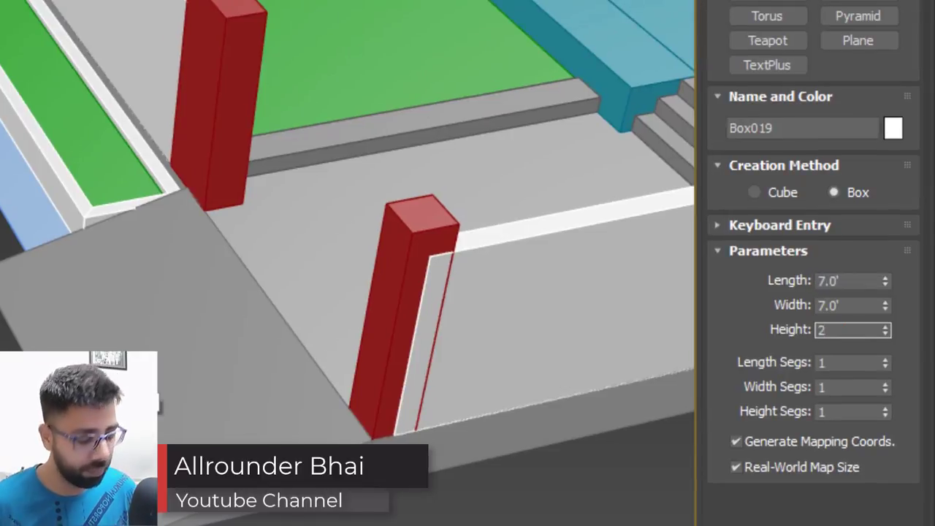
{"action": "type", "text": "\""}
{"action": "key", "text": "Return"}
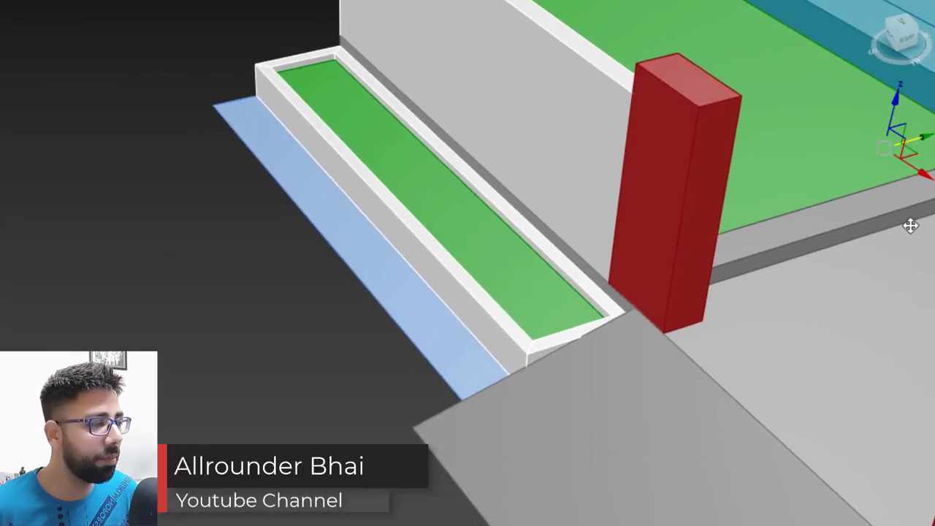
Move the 7' box onto the green yard slab, snapping it into the corner between the teal platform and the grey strip.
{"action": "left_click_drag", "start_coordinate": [856, 61], "coordinate": [856, 45]}
{"action": "middle_click_drag", "start_coordinate": [894, 99], "coordinate": [670, 307]}
{"action": "scroll", "coordinate": [670, 307], "scroll_direction": "up", "scroll_amount": 4}
{"action": "middle_click_drag", "start_coordinate": [728, 169], "coordinate": [705, 231]}
{"action": "scroll", "coordinate": [706, 233], "scroll_direction": "up", "scroll_amount": 5}
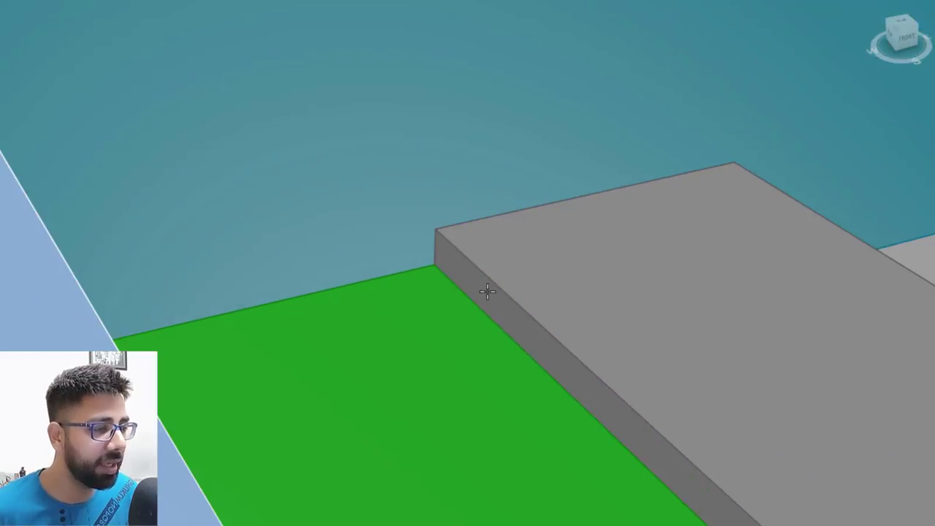
{"action": "scroll", "coordinate": [495, 296], "scroll_direction": "down", "scroll_amount": 3}
{"action": "middle_click_drag", "start_coordinate": [496, 297], "coordinate": [619, 276]}
{"action": "scroll", "coordinate": [619, 276], "scroll_direction": "down", "scroll_amount": 3}
{"action": "key", "text": "F3"}
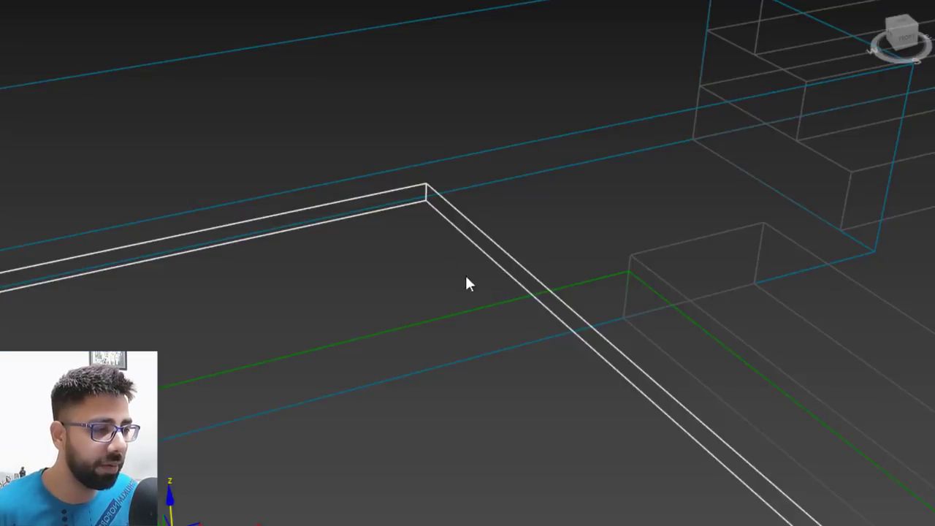
{"action": "middle_click_drag", "start_coordinate": [465, 275], "coordinate": [463, 307]}
{"action": "mouse_move", "coordinate": [421, 232]}
{"action": "left_mouse_down"}
{"action": "mouse_move", "coordinate": [590, 344]}
{"action": "mouse_move", "coordinate": [624, 309]}
{"action": "left_mouse_up"}
{"action": "key", "text": "F3"}
{"action": "key", "text": "s"}
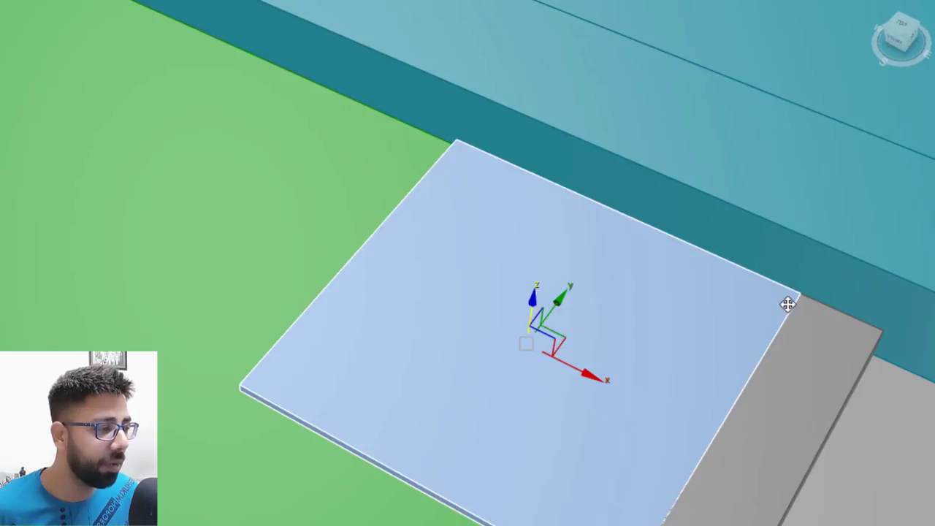
Make one copy of the 7' box along the platform edge, snapped end to end with the original.
{"action": "middle_click_drag", "start_coordinate": [772, 300], "coordinate": [752, 301]}
{"action": "key", "text": "s"}
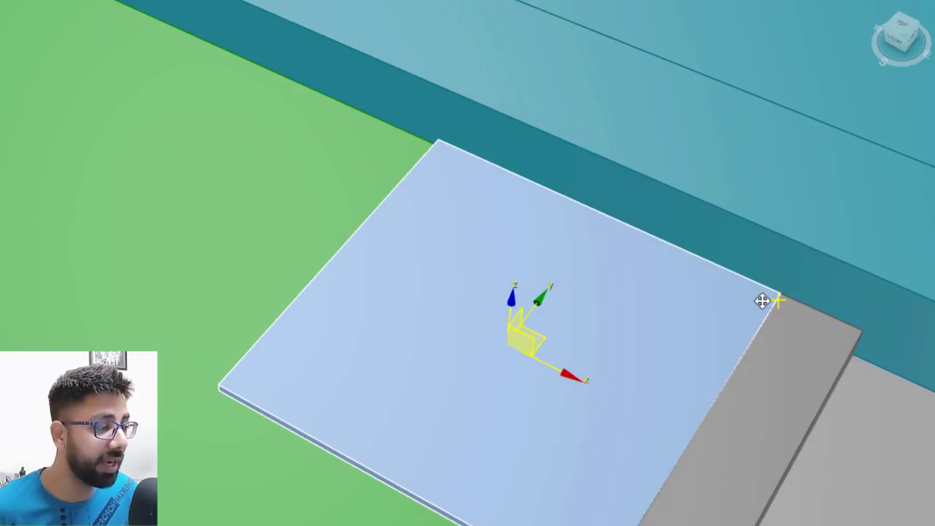
{"action": "left_click_drag", "start_coordinate": [770, 292], "coordinate": [437, 141], "text": "shift"}
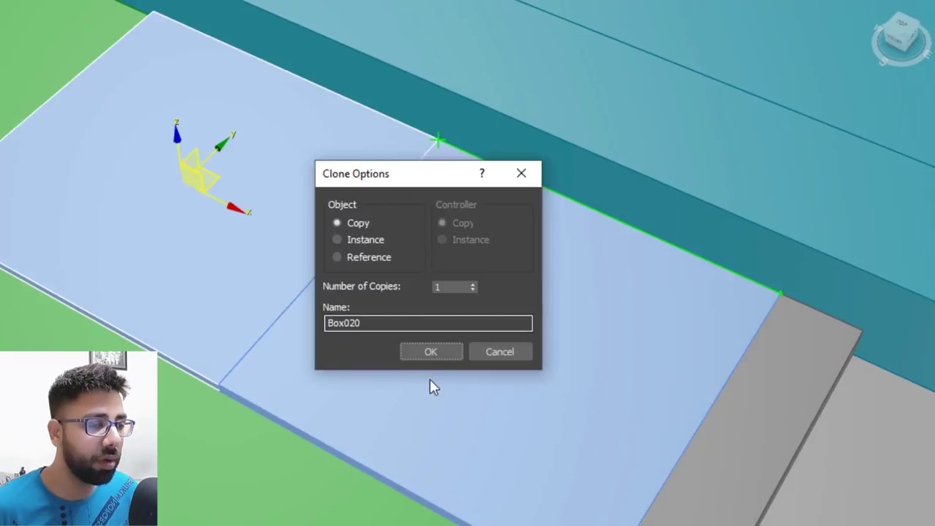
{"action": "left_click", "coordinate": [431, 352]}
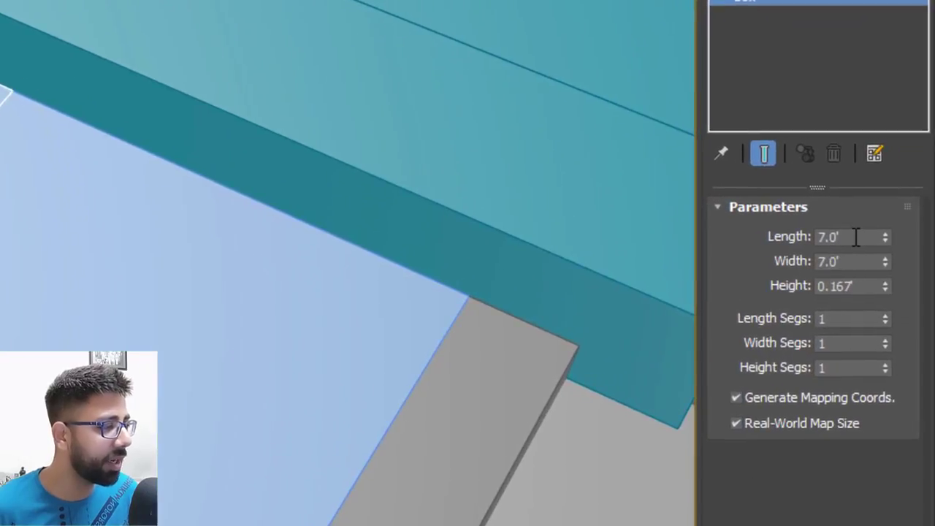
Reduce the copied box, giving it a 5' length, and snap its corner back against the 7' box and the platform.
{"action": "double_click", "coordinate": [855, 236]}
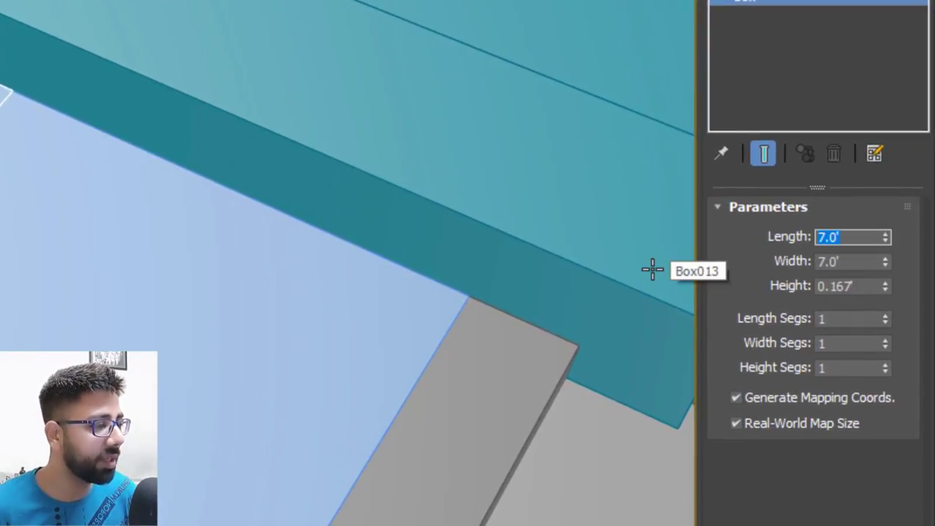
{"action": "type", "text": "5"}
{"action": "key", "text": "Tab"}
{"action": "scroll", "coordinate": [161, 123], "scroll_direction": "up", "scroll_amount": 5}
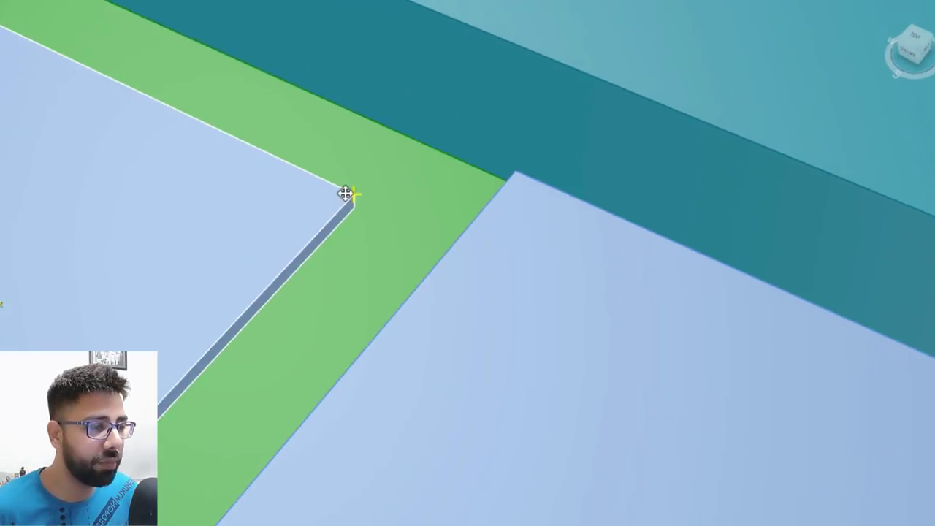
{"action": "left_click_drag", "start_coordinate": [345, 194], "coordinate": [521, 167]}
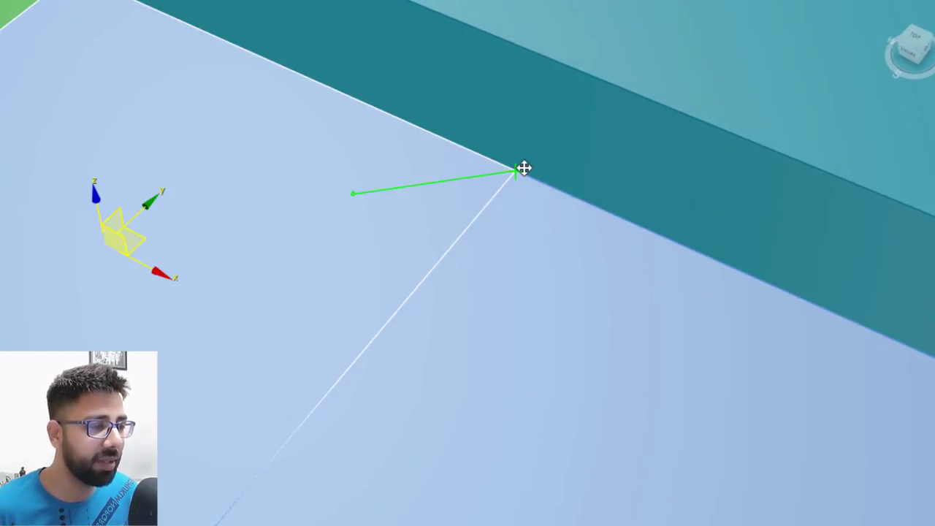
{"action": "scroll", "coordinate": [475, 190], "scroll_direction": "down", "scroll_amount": 3}
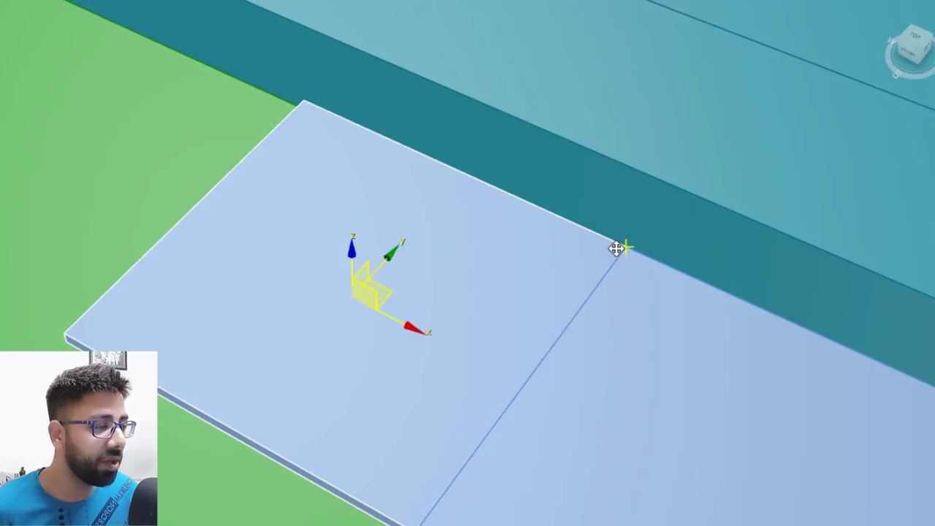
Copy the middle paving box further along the platform edge and set the copy's length and width to 3'.
{"action": "mouse_move", "coordinate": [615, 246]}
{"action": "left_mouse_down", "text": "shift"}
{"action": "mouse_move", "coordinate": [328, 215]}
{"action": "mouse_move", "coordinate": [306, 123]}
{"action": "left_mouse_up", "text": "shift"}
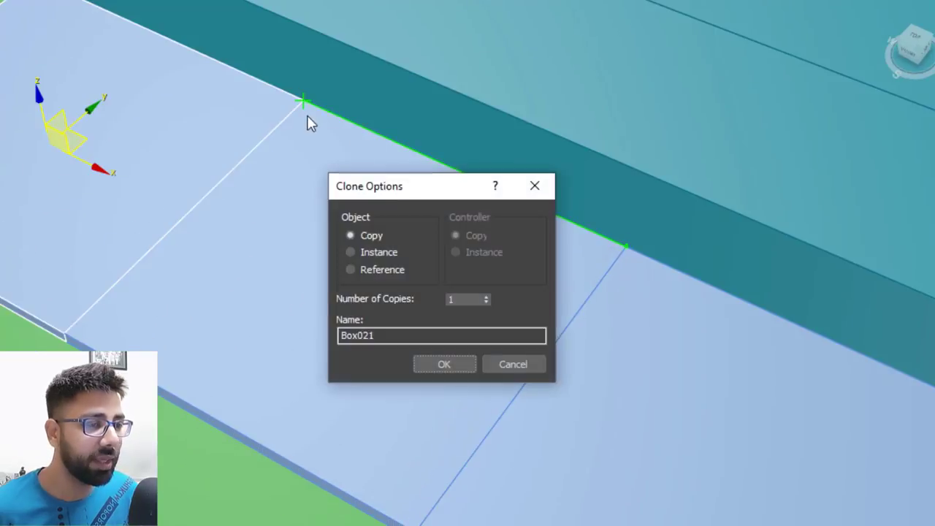
{"action": "key", "text": "Return"}
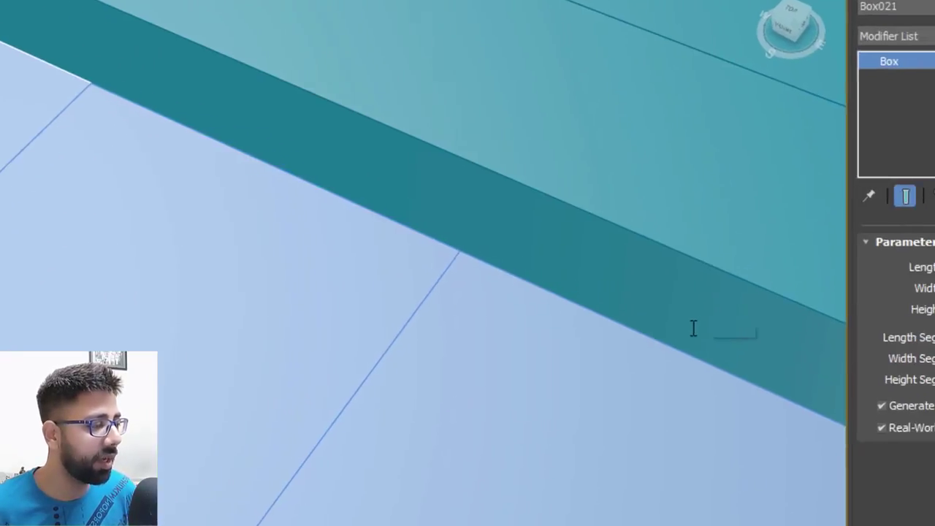
{"action": "type", "text": "3"}
{"action": "key", "text": "Tab"}
{"action": "type", "text": "3"}
{"action": "key", "text": "Tab"}
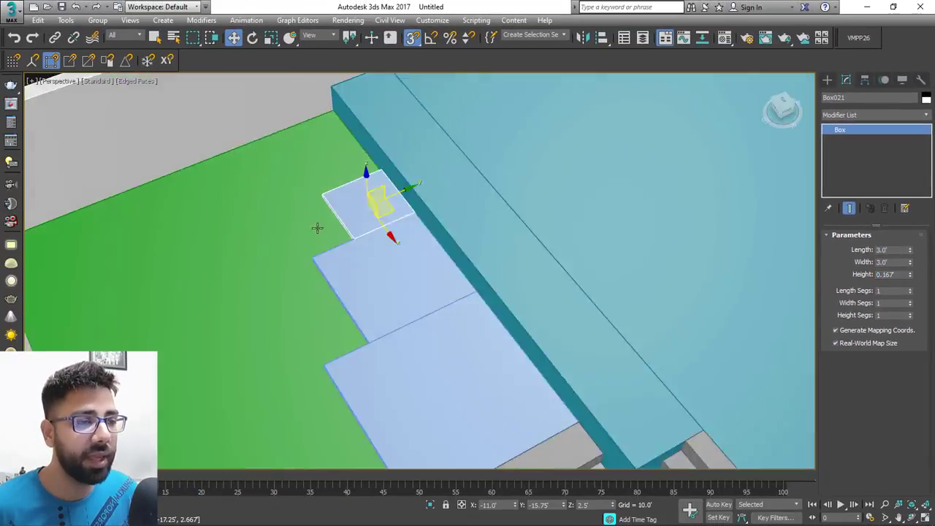
Draw a 16.5' by 4.75' box along the boundary wall up to the smallest paving box, snapping its height to that box.
{"action": "middle_click_drag", "start_coordinate": [317, 228], "coordinate": [378, 203], "text": "alt"}
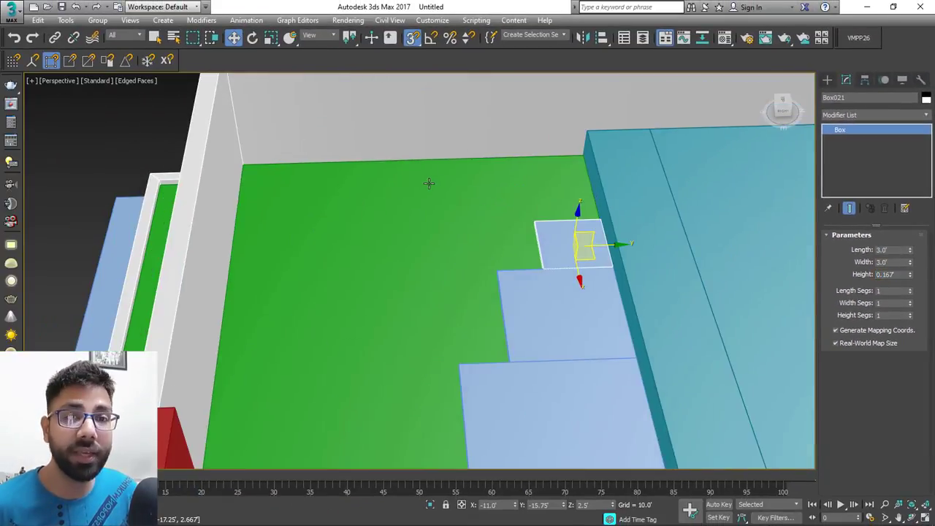
{"action": "middle_click_drag", "start_coordinate": [437, 191], "coordinate": [447, 251]}
{"action": "key", "text": "b"}
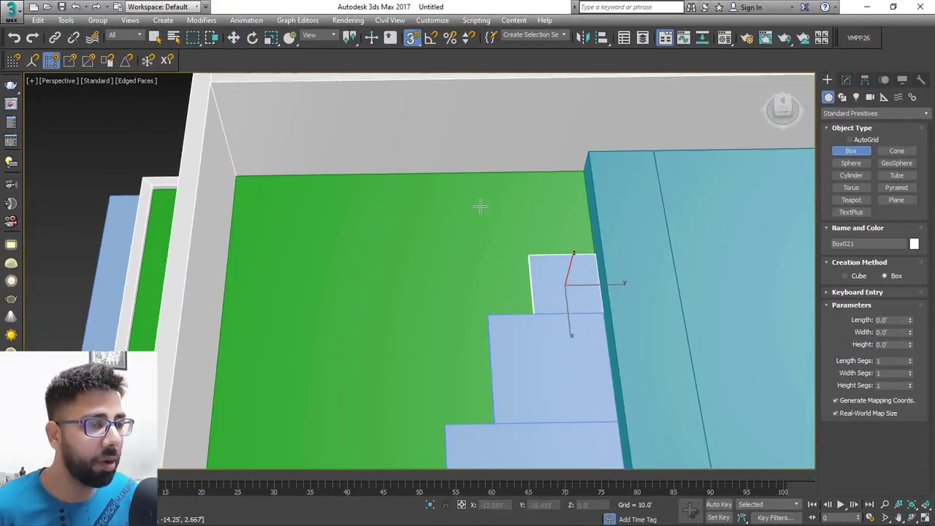
{"action": "middle_click_drag", "start_coordinate": [480, 207], "coordinate": [470, 200], "text": "alt"}
{"action": "left_click_drag", "start_coordinate": [296, 122], "coordinate": [598, 269]}
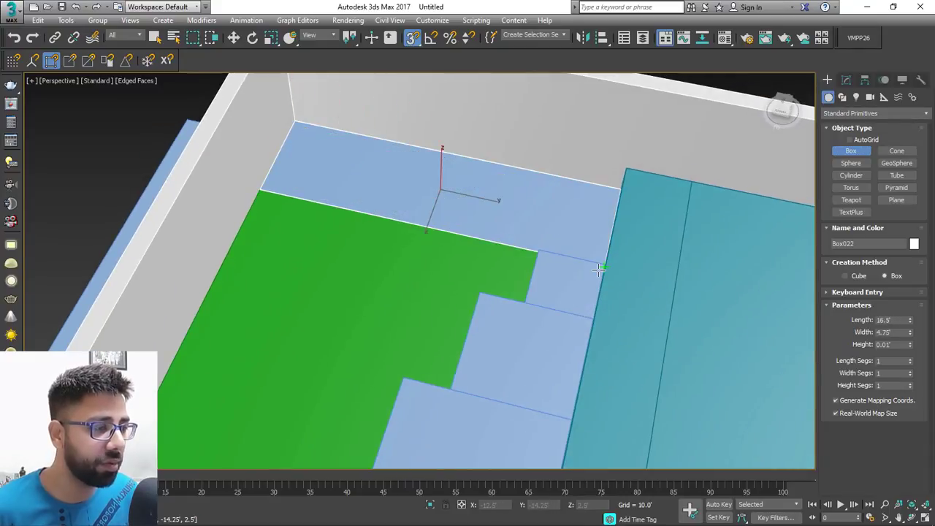
{"action": "left_click", "coordinate": [534, 250]}
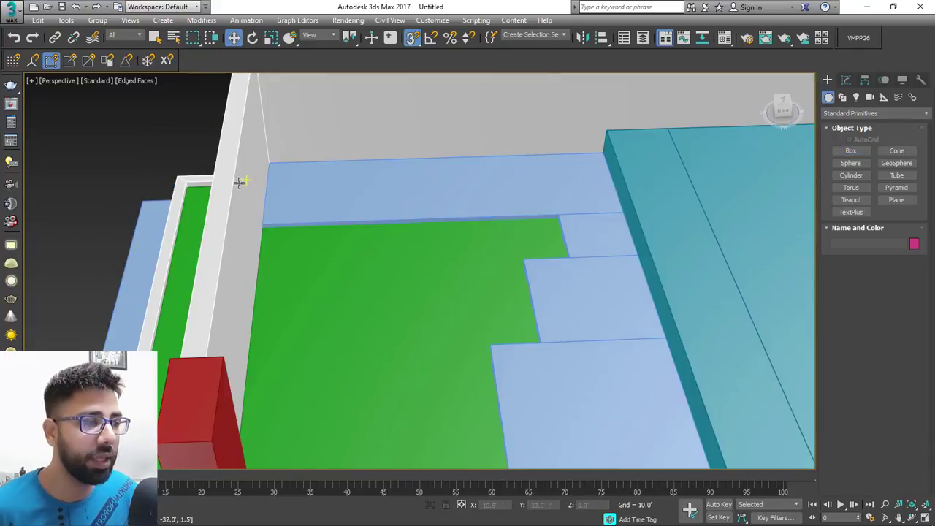
Select the four paving boxes in the front yard and assign them a light orange object color.
{"action": "scroll", "coordinate": [241, 183], "scroll_direction": "down", "scroll_amount": 3}
{"action": "middle_click_drag", "start_coordinate": [423, 238], "coordinate": [452, 232], "text": "alt"}
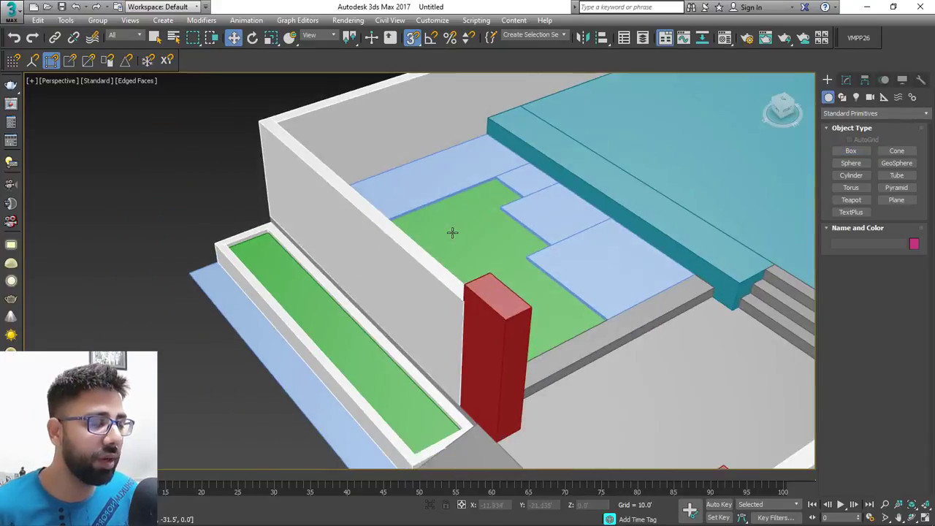
{"action": "scroll", "coordinate": [504, 260], "scroll_direction": "up", "scroll_amount": 8}
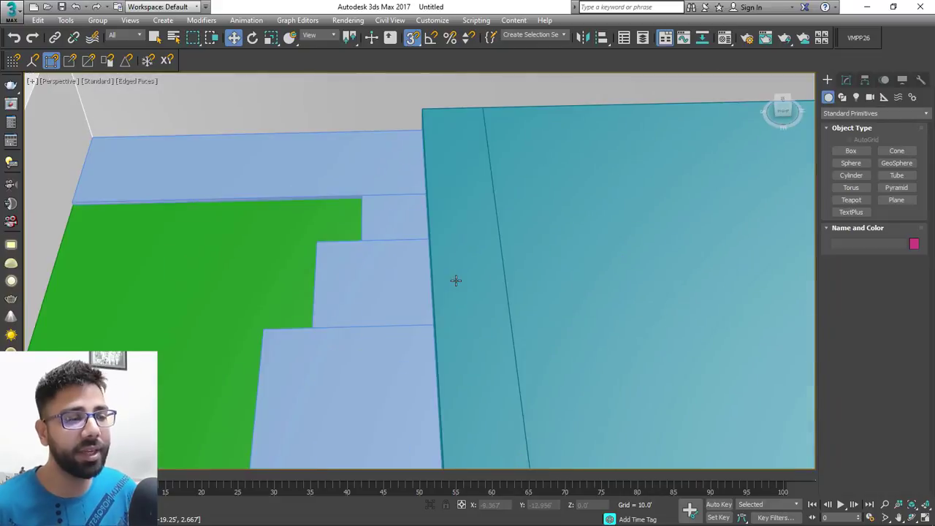
{"action": "scroll", "coordinate": [455, 281], "scroll_direction": "down", "scroll_amount": 5}
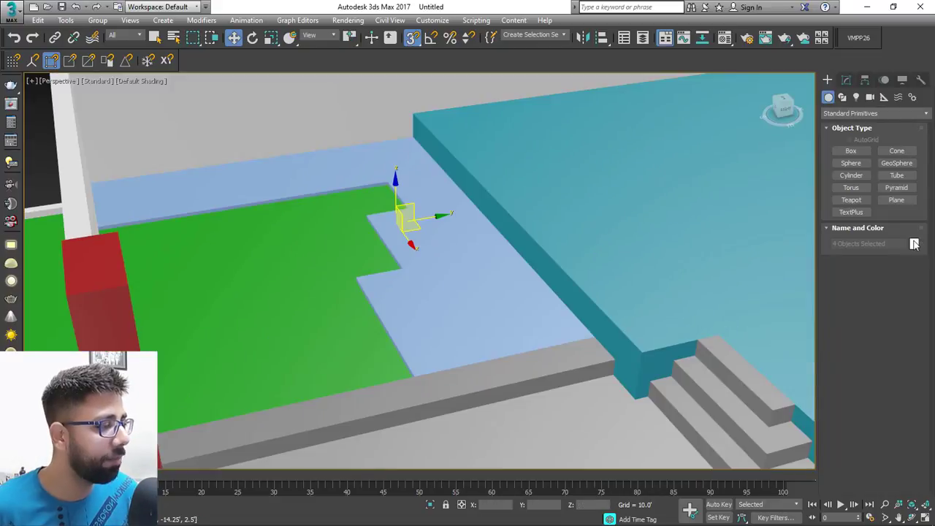
{"action": "left_click", "coordinate": [913, 244]}
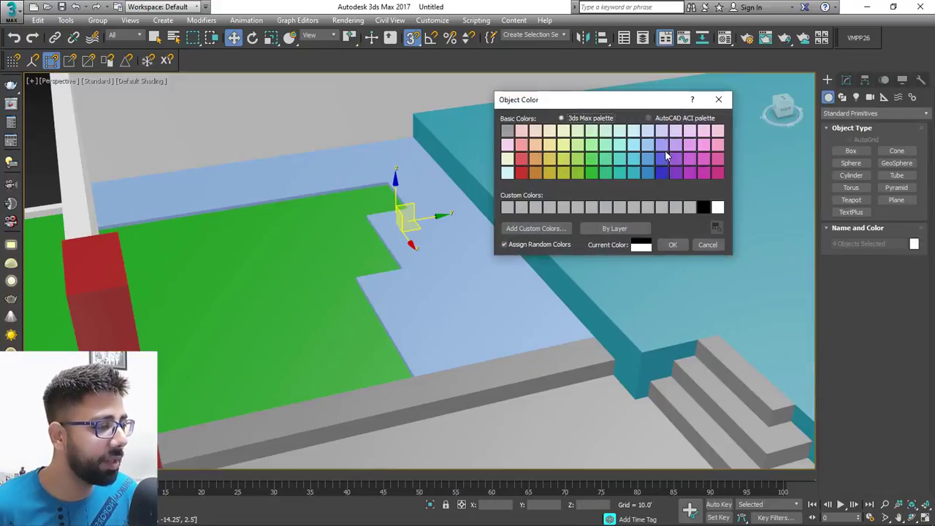
{"action": "left_click", "coordinate": [538, 164]}
{"action": "left_click", "coordinate": [539, 147]}
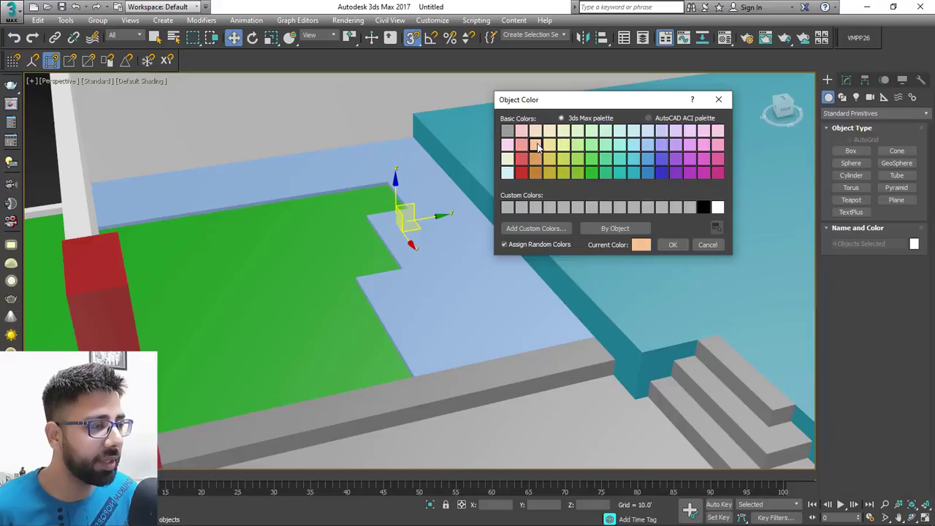
{"action": "left_click", "coordinate": [672, 245]}
Select the paving boxes one after another, ending with the long strip along the boundary wall.
{"action": "scroll", "coordinate": [455, 229], "scroll_direction": "up", "scroll_amount": 3}
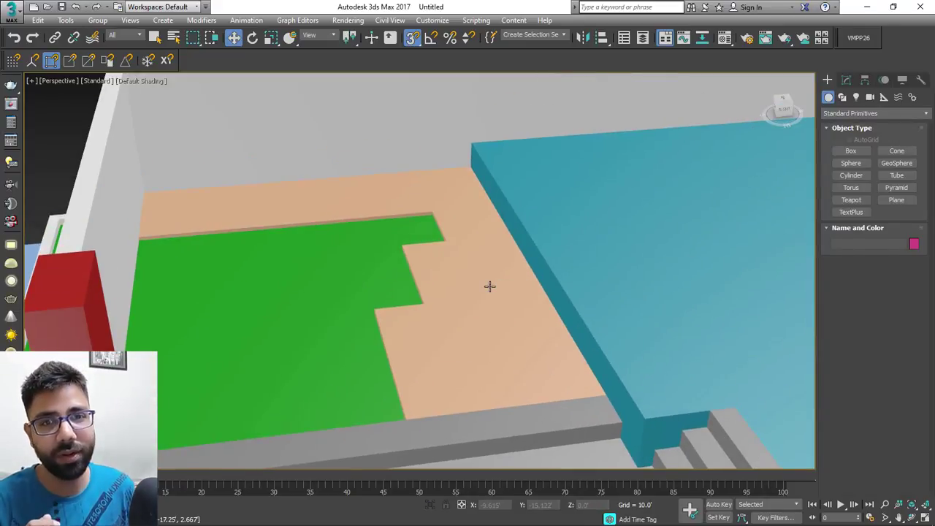
{"action": "left_click", "coordinate": [489, 287]}
{"action": "left_click", "coordinate": [459, 225]}
{"action": "left_click", "coordinate": [410, 195]}
{"action": "scroll", "coordinate": [410, 197], "scroll_direction": "down", "scroll_amount": 3}
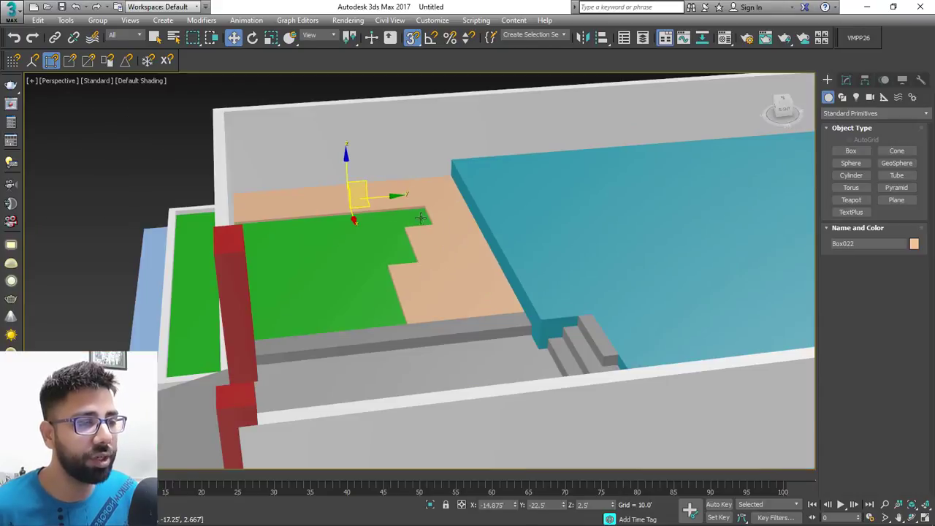
Examine the front yard's lawn, stepped paving and the adjoining platform edge from several angles and distances.
{"action": "middle_click_drag", "start_coordinate": [421, 218], "coordinate": [377, 229], "text": "alt"}
{"action": "middle_click_drag", "start_coordinate": [537, 254], "coordinate": [560, 261], "text": "alt"}
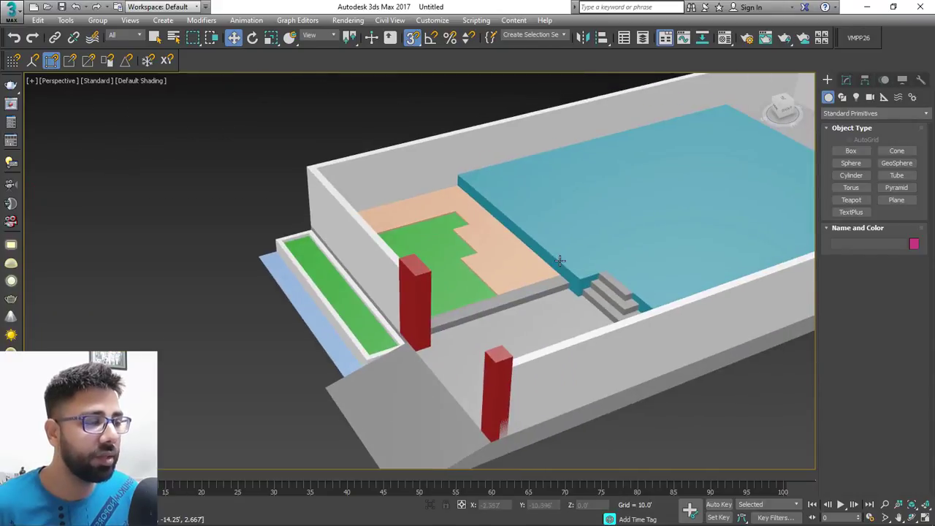
{"action": "scroll", "coordinate": [494, 255], "scroll_direction": "up", "scroll_amount": 4}
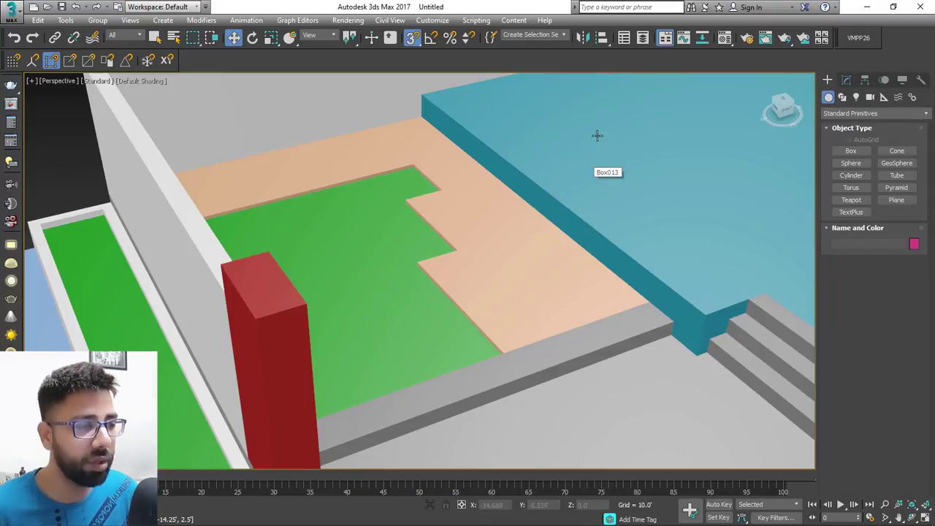
{"action": "scroll", "coordinate": [566, 193], "scroll_direction": "up", "scroll_amount": 4}
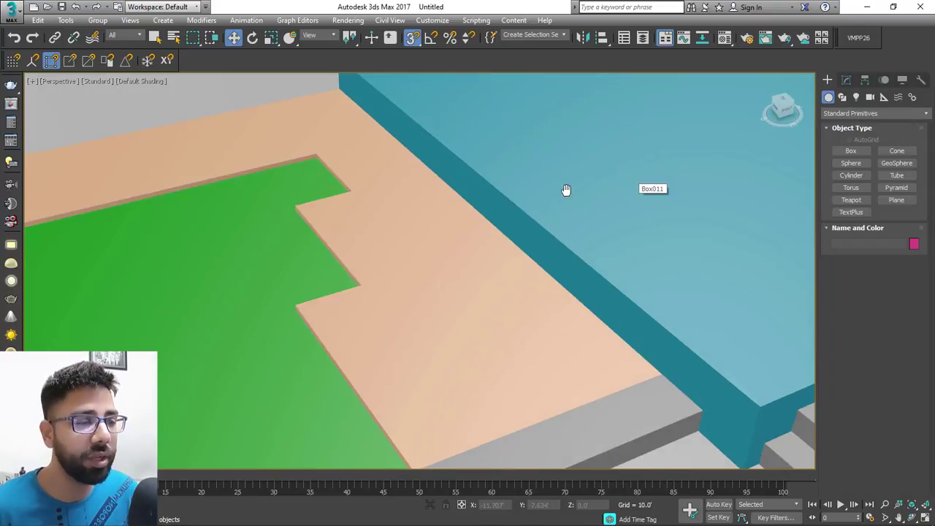
{"action": "scroll", "coordinate": [501, 285], "scroll_direction": "down", "scroll_amount": 4}
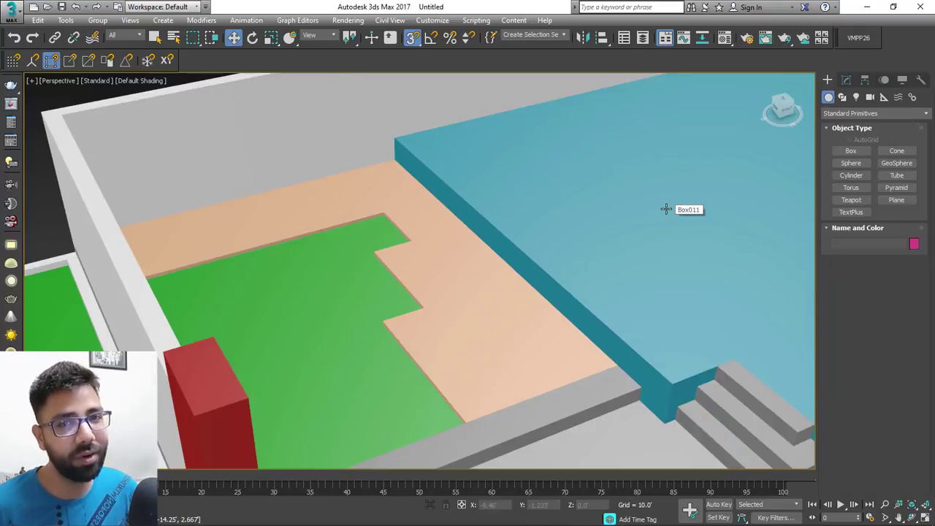
{"action": "scroll", "coordinate": [497, 234], "scroll_direction": "down", "scroll_amount": 4}
{"action": "scroll", "coordinate": [506, 267], "scroll_direction": "up", "scroll_amount": 2}
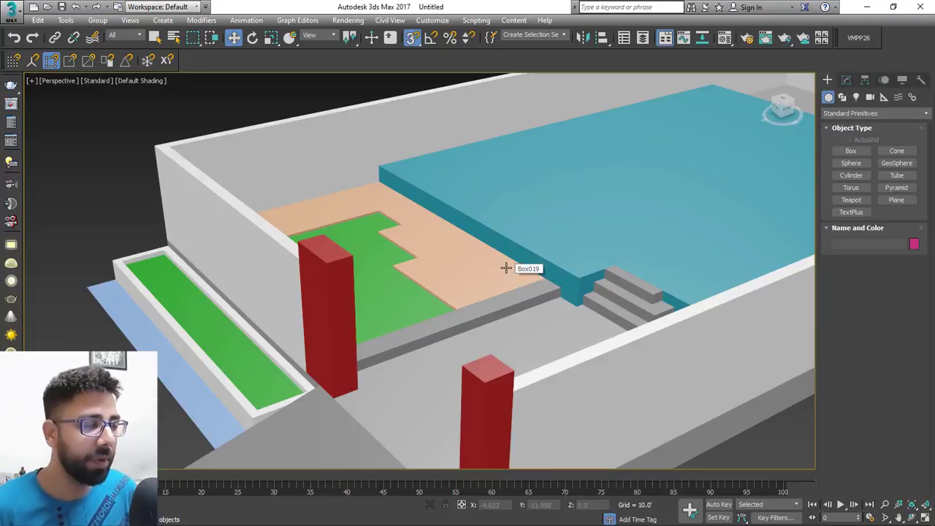
{"action": "scroll", "coordinate": [509, 265], "scroll_direction": "up", "scroll_amount": 3}
{"action": "middle_click_drag", "start_coordinate": [515, 263], "coordinate": [494, 309]}
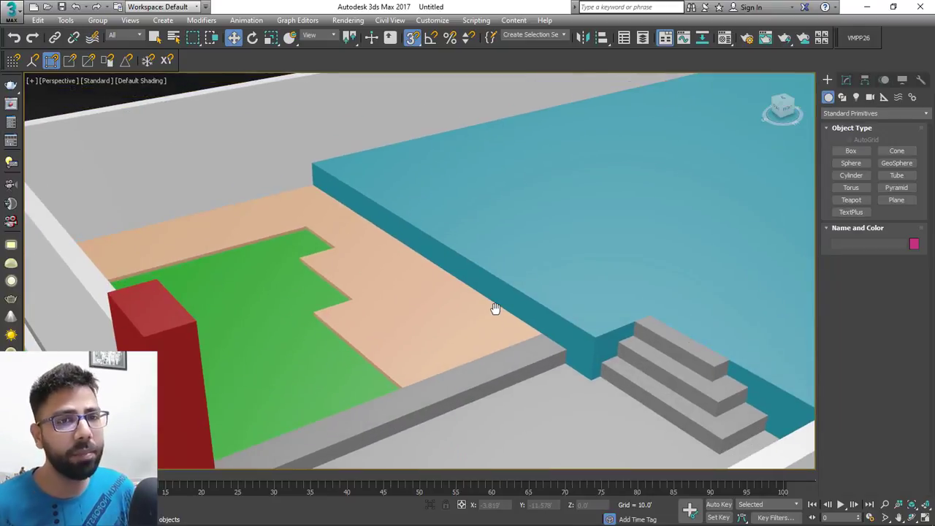
Inspect the green lawn box and the gray curb box in the front yard, comparing their levels with the platform.
{"action": "left_click", "coordinate": [254, 294]}
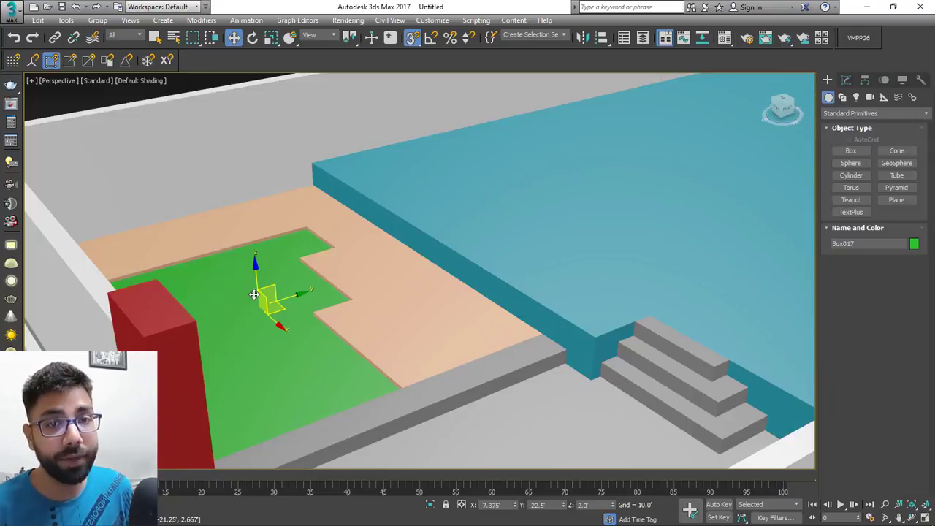
{"action": "middle_click_drag", "start_coordinate": [423, 324], "coordinate": [482, 254]}
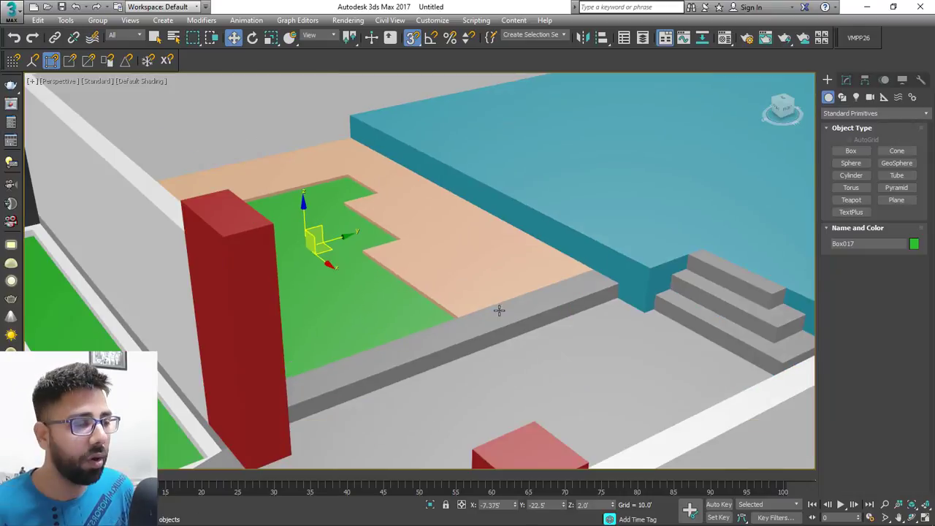
{"action": "left_click", "coordinate": [499, 319]}
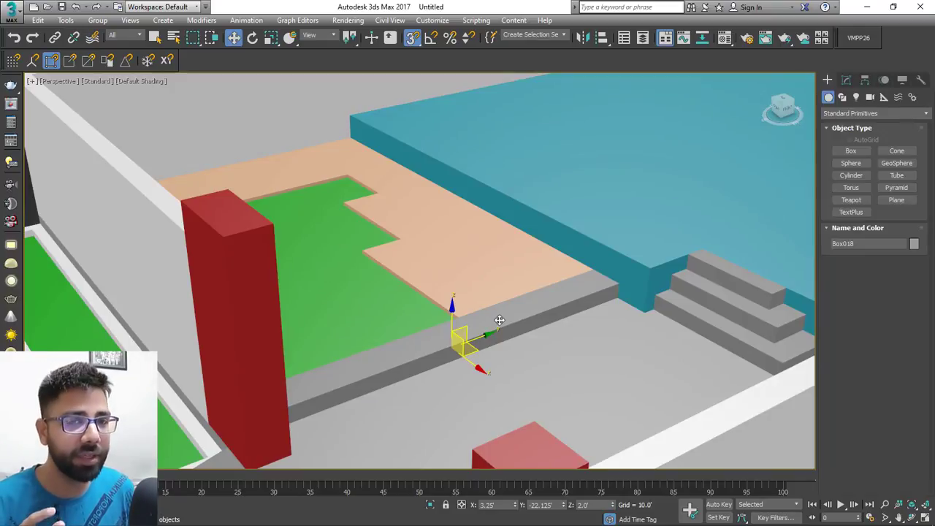
{"action": "middle_click_drag", "start_coordinate": [543, 307], "coordinate": [424, 272]}
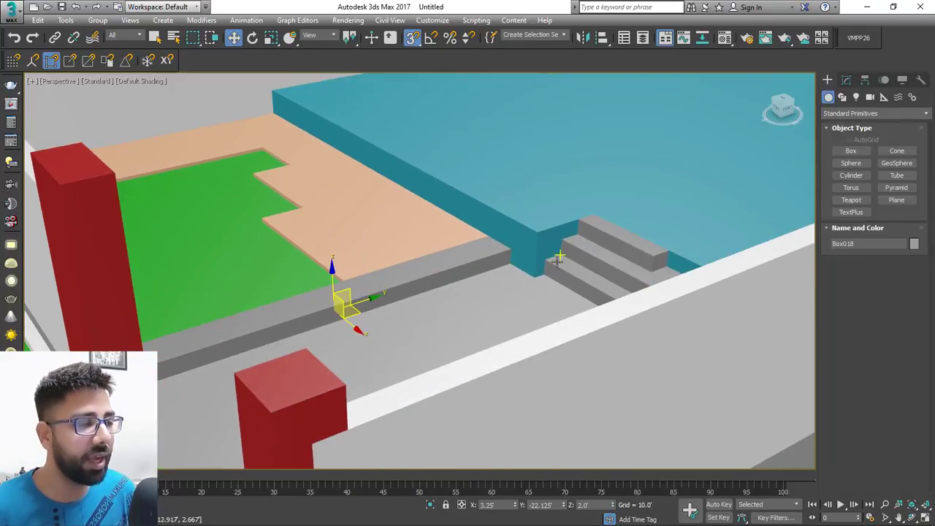
{"action": "middle_click_drag", "start_coordinate": [483, 266], "coordinate": [536, 317]}
{"action": "middle_click_drag", "start_coordinate": [536, 317], "coordinate": [381, 287], "text": "alt"}
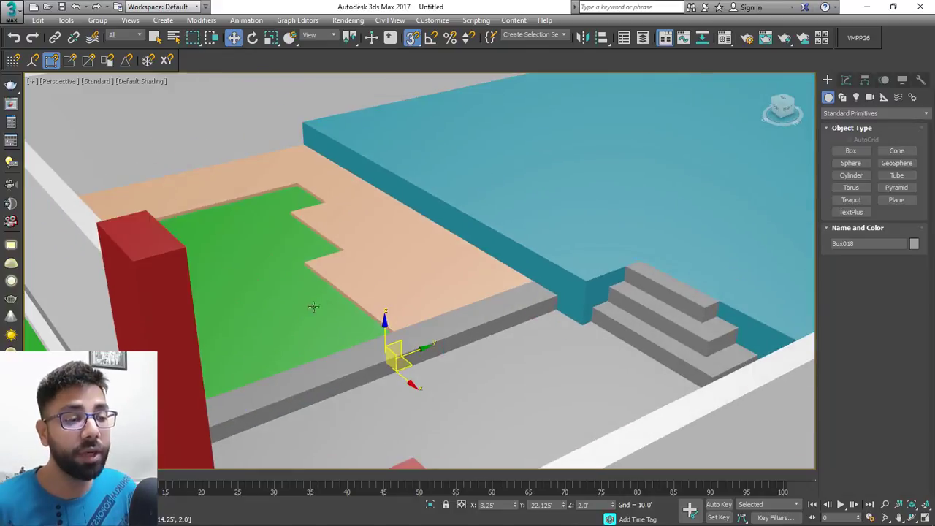
{"action": "left_click", "coordinate": [209, 296]}
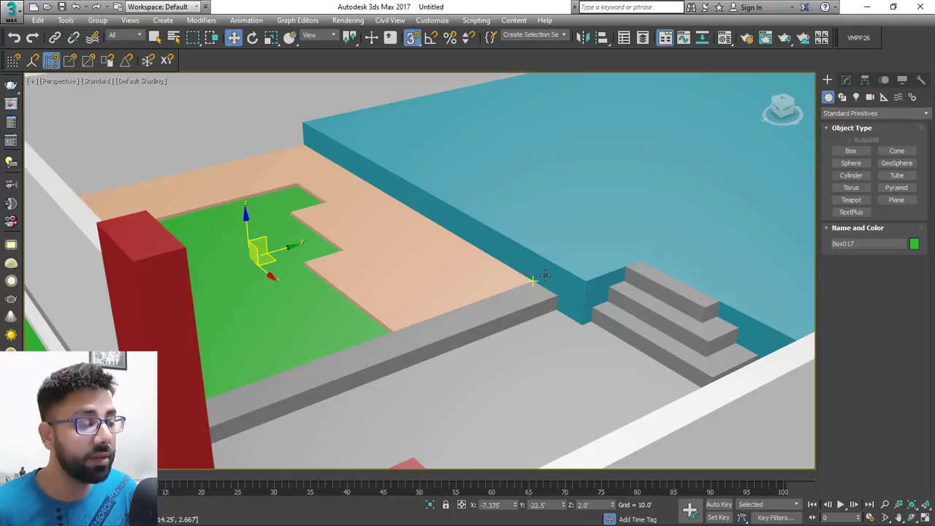
{"action": "middle_click_drag", "start_coordinate": [523, 277], "coordinate": [499, 315], "text": "alt"}
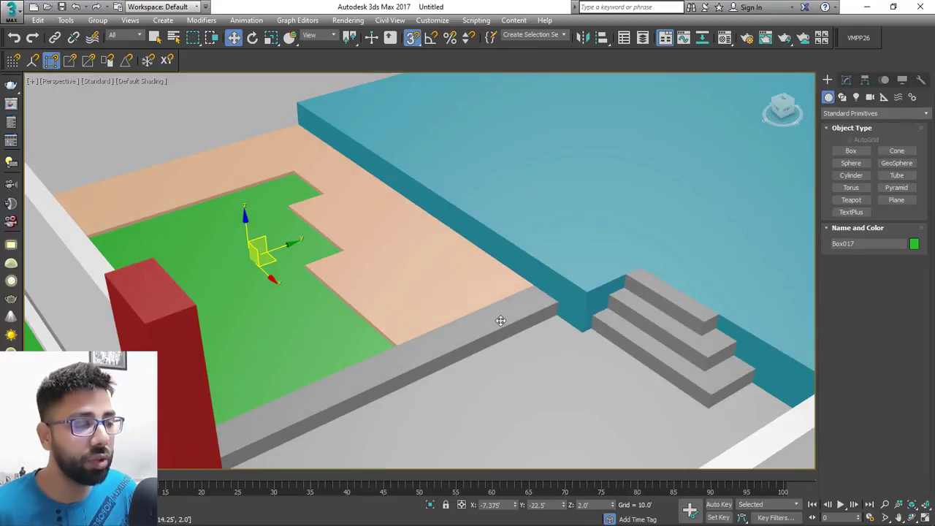
{"action": "left_click", "coordinate": [503, 321]}
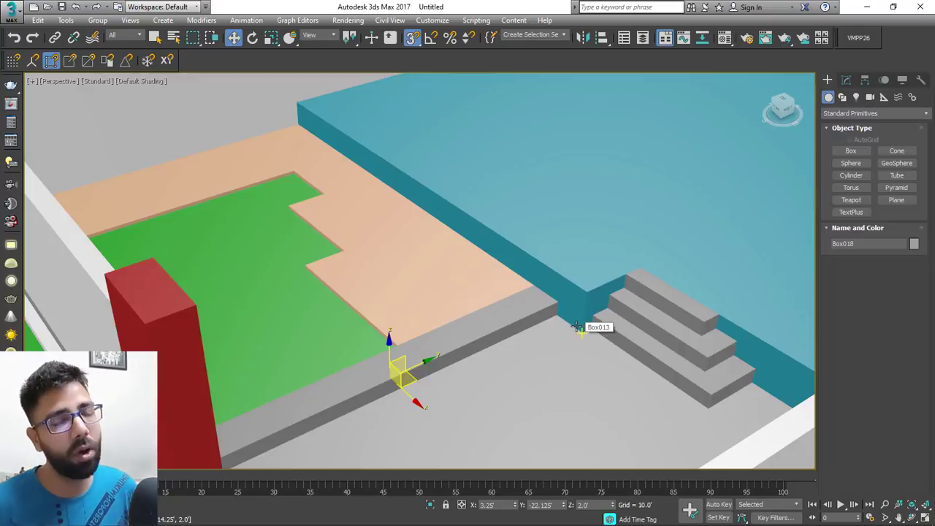
{"action": "left_click", "coordinate": [256, 261]}
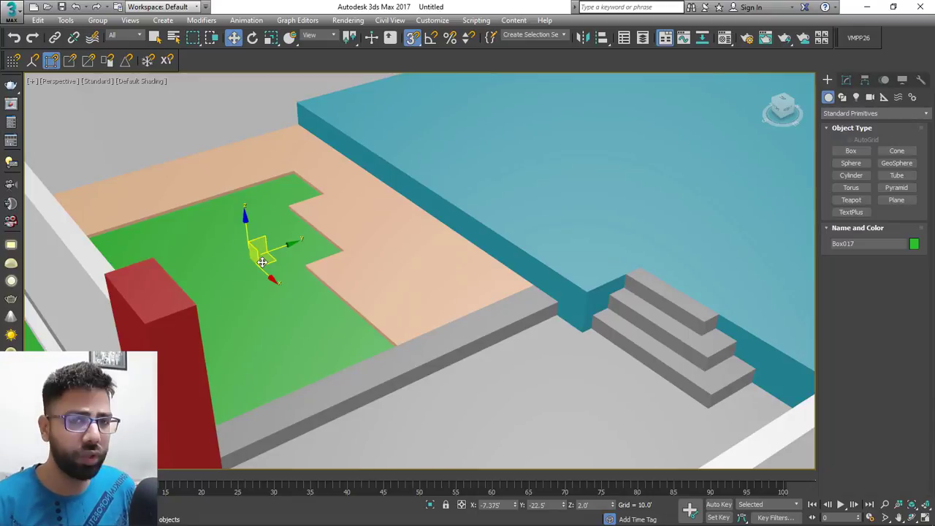
Check each paving box and examine how high the paving sits against the blue platform and the entrance steps.
{"action": "middle_click_drag", "start_coordinate": [358, 278], "coordinate": [352, 289], "text": "alt"}
{"action": "left_click", "coordinate": [352, 289]}
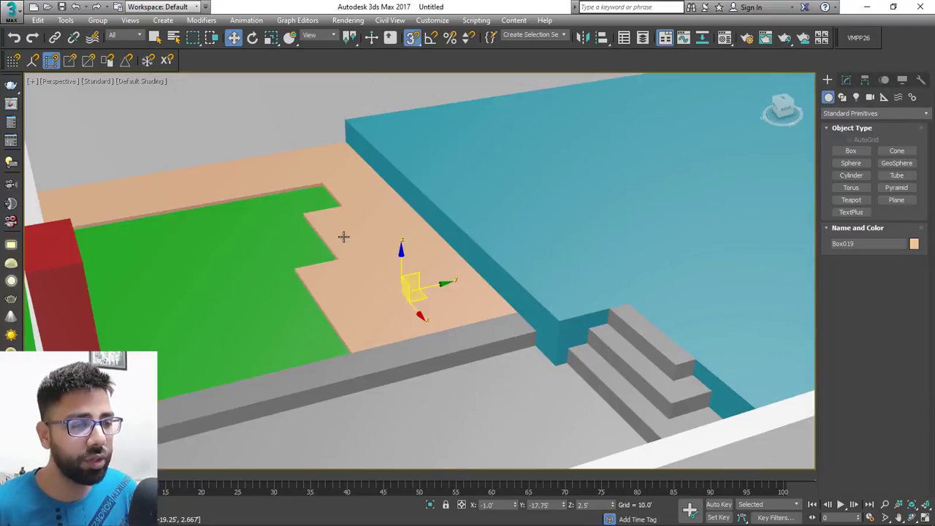
{"action": "left_click", "coordinate": [344, 234]}
{"action": "left_click", "coordinate": [340, 186]}
{"action": "left_click", "coordinate": [292, 174]}
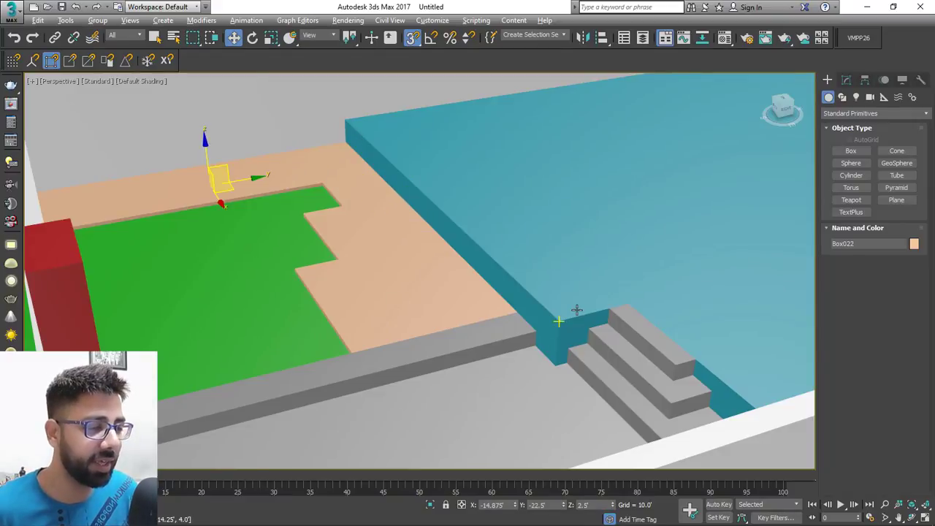
{"action": "middle_click_drag", "start_coordinate": [576, 309], "coordinate": [498, 258], "text": "alt"}
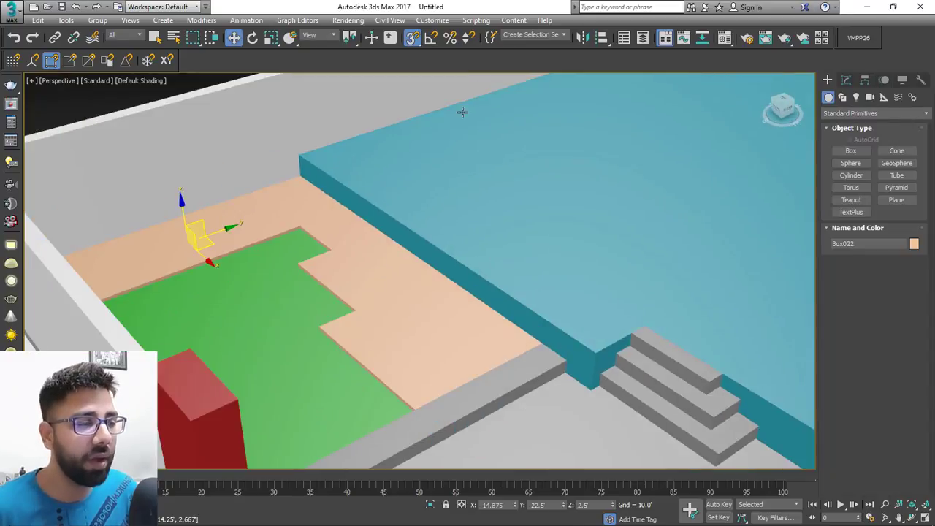
{"action": "scroll", "coordinate": [417, 261], "scroll_direction": "up", "scroll_amount": 3}
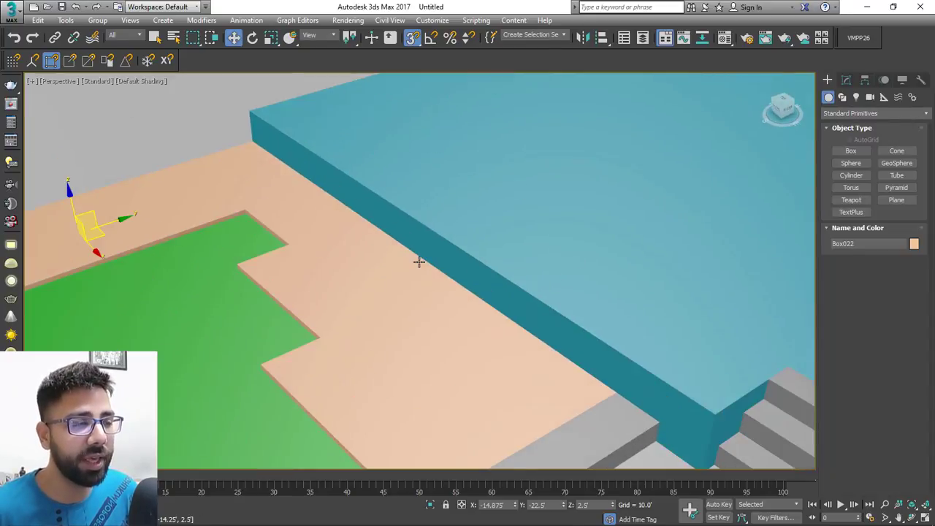
{"action": "scroll", "coordinate": [271, 209], "scroll_direction": "down", "scroll_amount": 3}
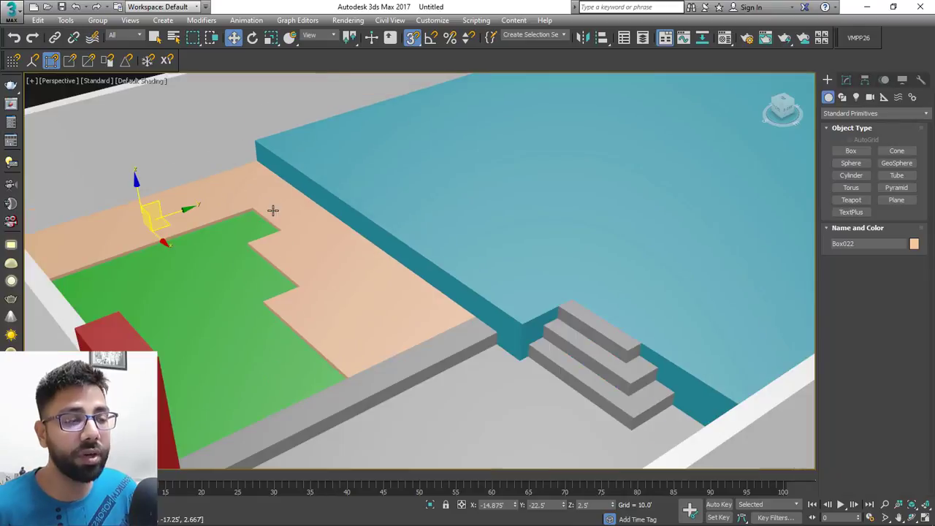
{"action": "scroll", "coordinate": [376, 239], "scroll_direction": "up", "scroll_amount": 2}
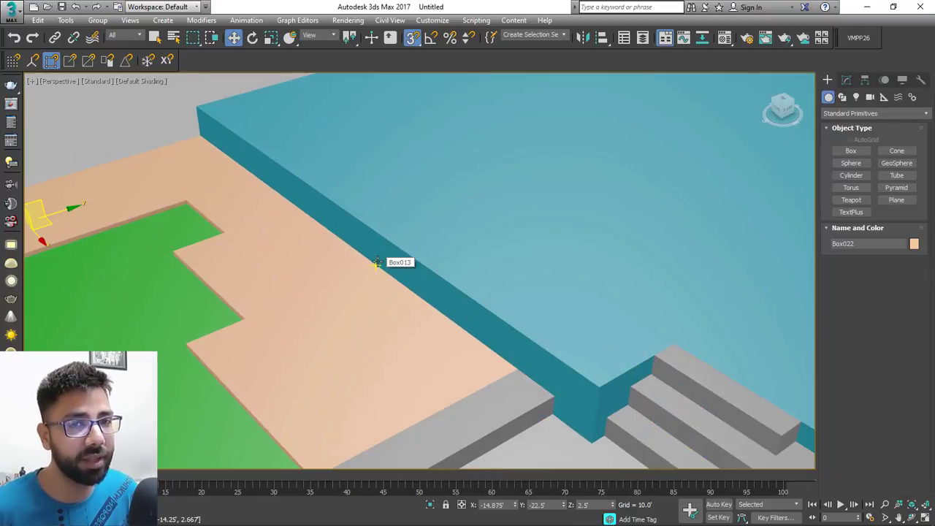
{"action": "scroll", "coordinate": [376, 262], "scroll_direction": "down", "scroll_amount": 2}
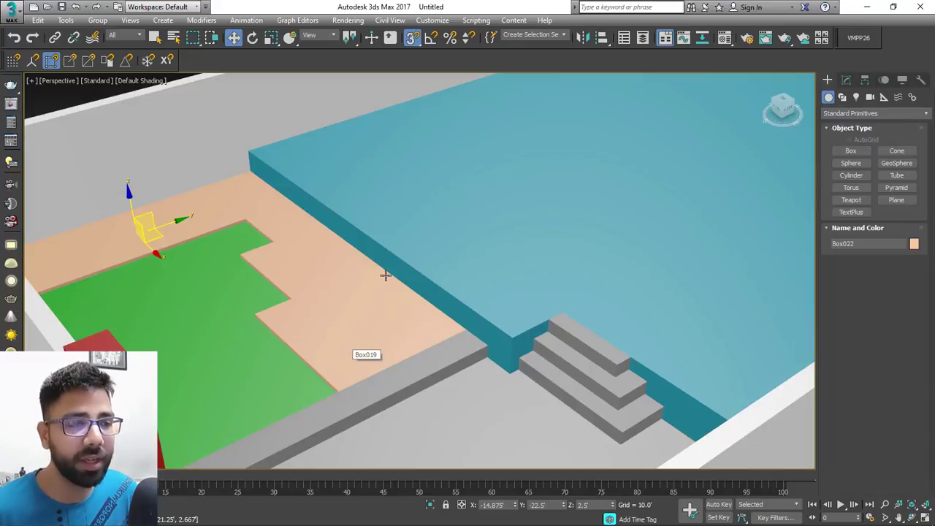
{"action": "scroll", "coordinate": [385, 275], "scroll_direction": "up", "scroll_amount": 2}
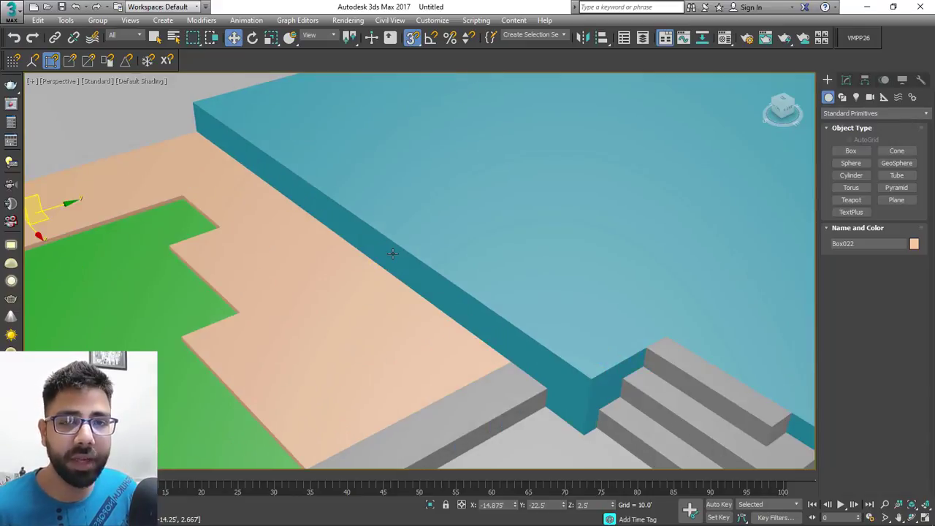
{"action": "middle_click_drag", "start_coordinate": [436, 222], "coordinate": [436, 92]}
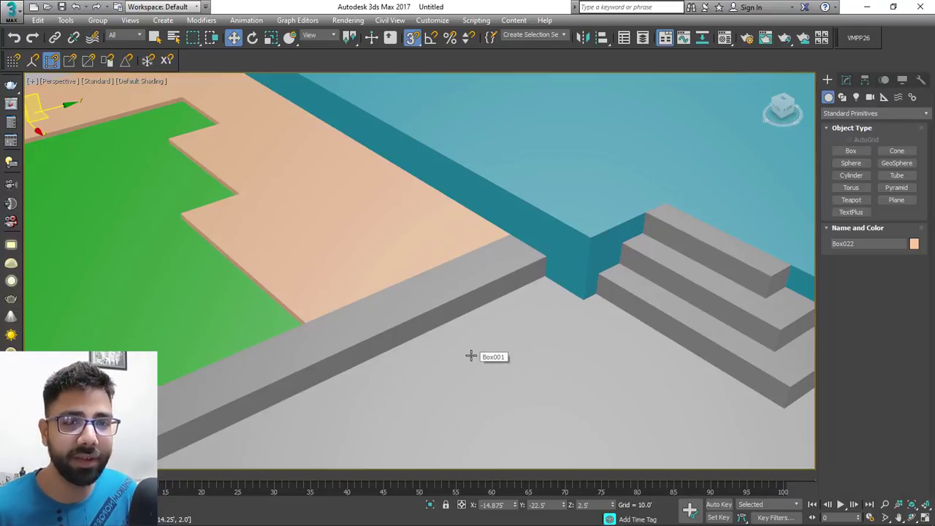
{"action": "scroll", "coordinate": [470, 356], "scroll_direction": "down", "scroll_amount": 2}
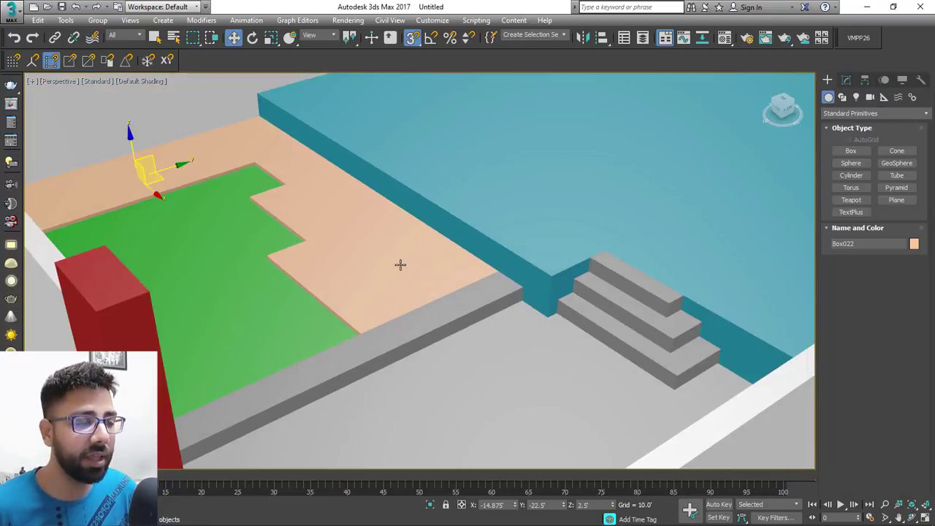
Set the gray curb box's height to 16" and the green lawn box's height to 1.167'.
{"action": "left_click", "coordinate": [395, 337]}
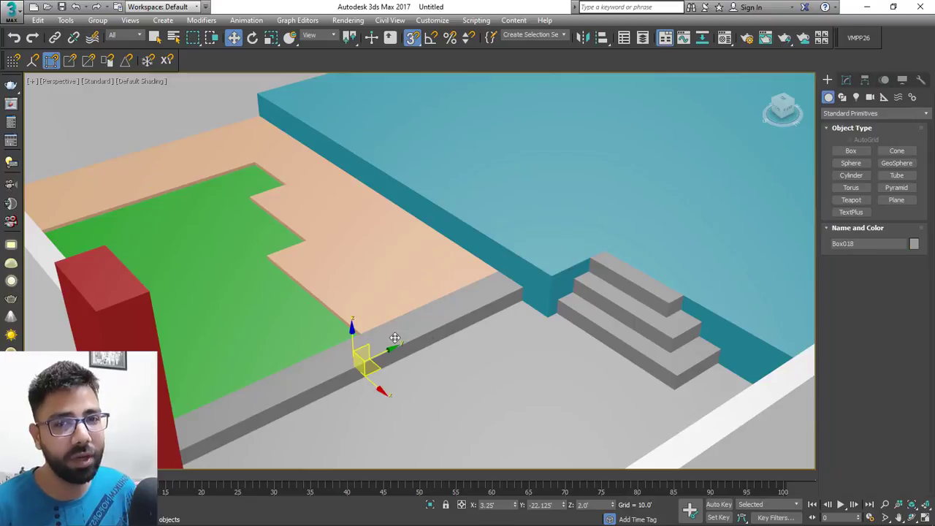
{"action": "left_click", "coordinate": [847, 81]}
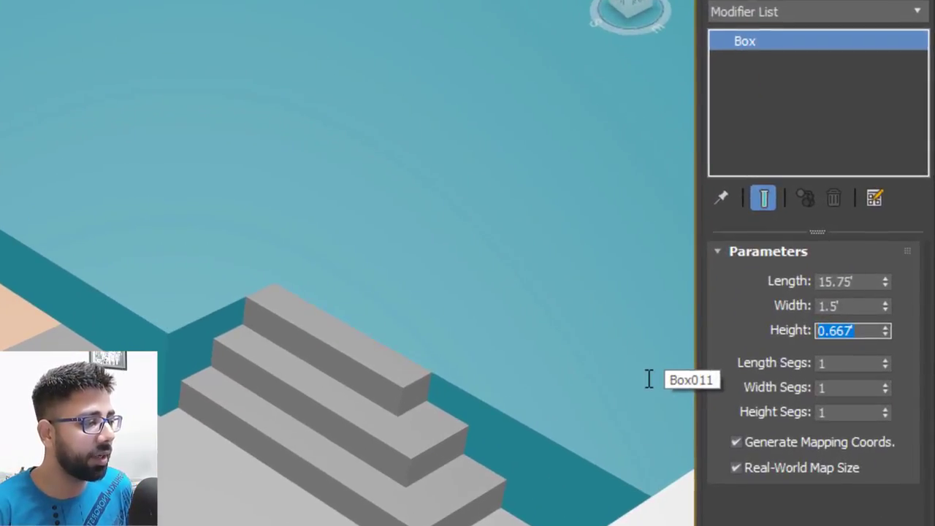
{"action": "type", "text": "16"}
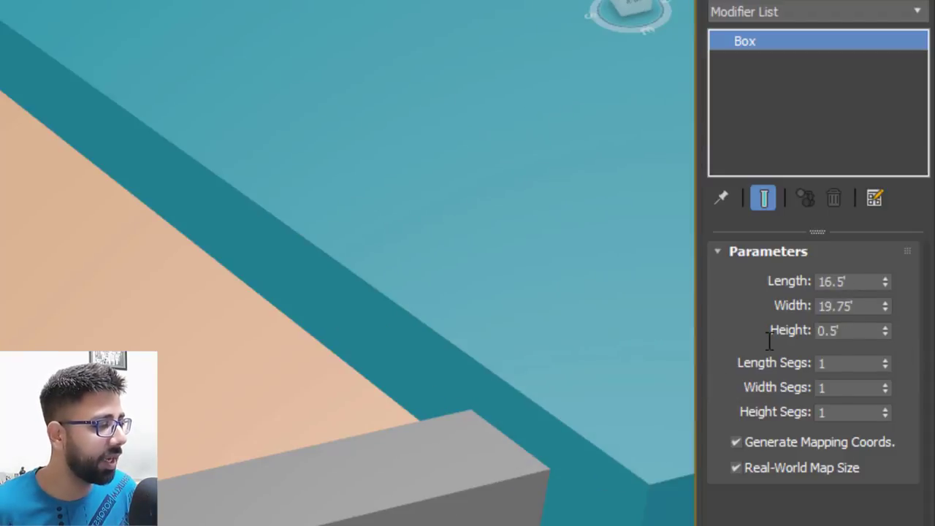
{"action": "left_click_drag", "start_coordinate": [840, 331], "coordinate": [653, 359]}
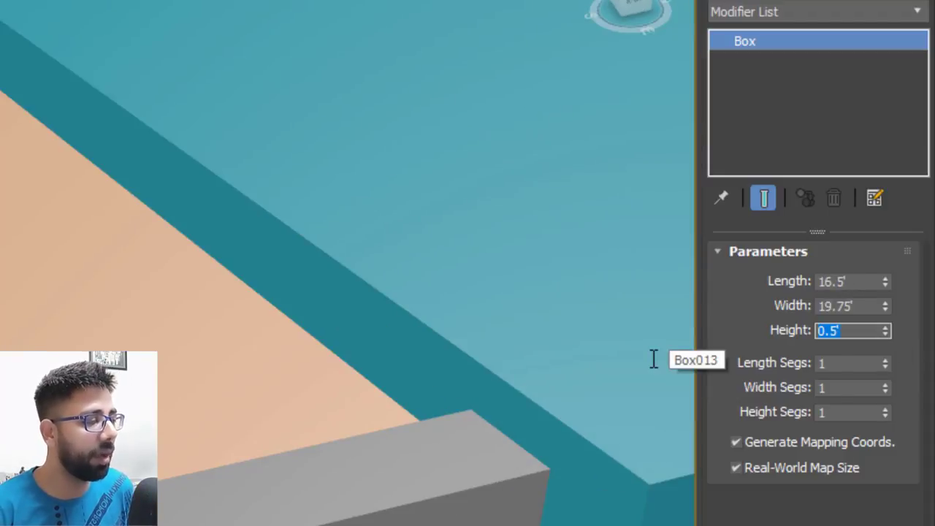
{"action": "key", "text": "Return"}
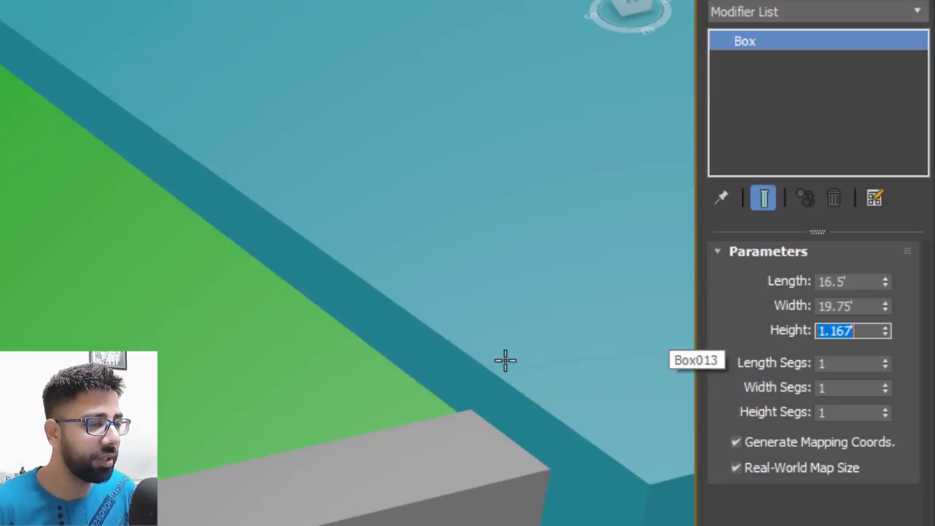
Select the four paving boxes in wireframe display and raise them 0.667', snapping their underside to the lawn box's top corner.
{"action": "middle_click_drag", "start_coordinate": [236, 337], "coordinate": [232, 397], "text": "alt"}
{"action": "scroll", "coordinate": [161, 113], "scroll_direction": "up", "scroll_amount": 3}
{"action": "key", "text": "F3"}
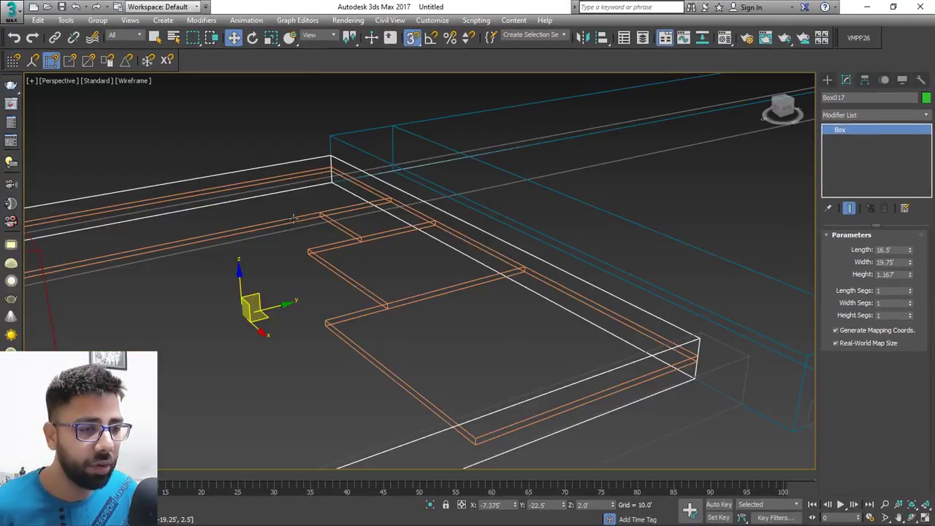
{"action": "left_click", "coordinate": [293, 218]}
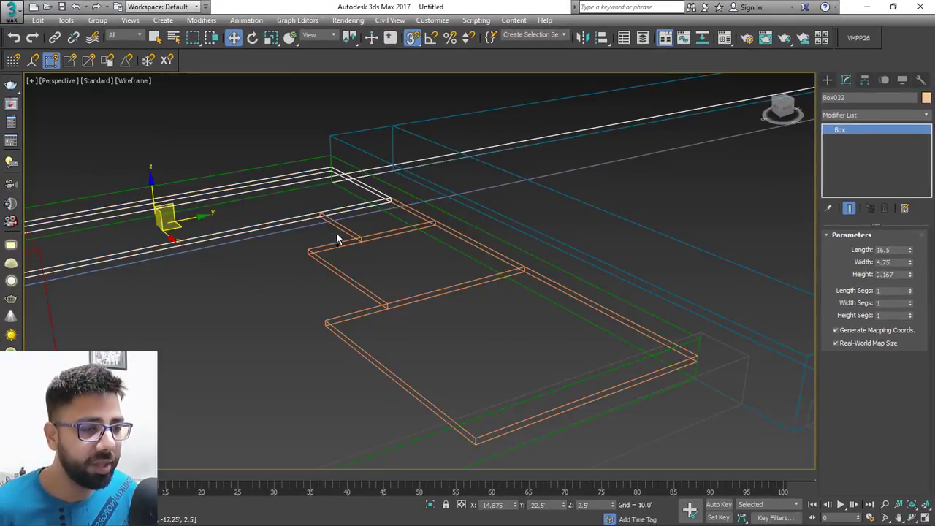
{"action": "left_click", "coordinate": [351, 231], "text": "ctrl"}
{"action": "left_click", "coordinate": [349, 279], "text": "ctrl"}
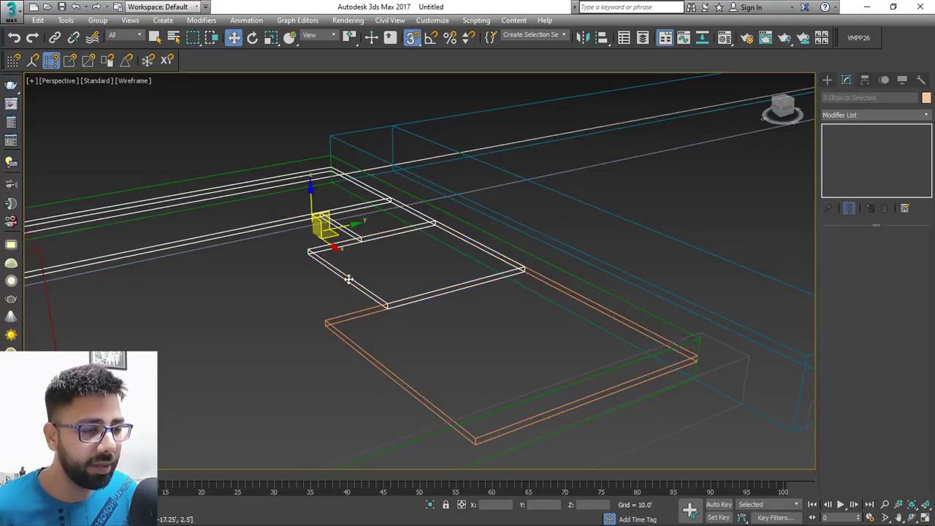
{"action": "left_click", "coordinate": [352, 342], "text": "ctrl"}
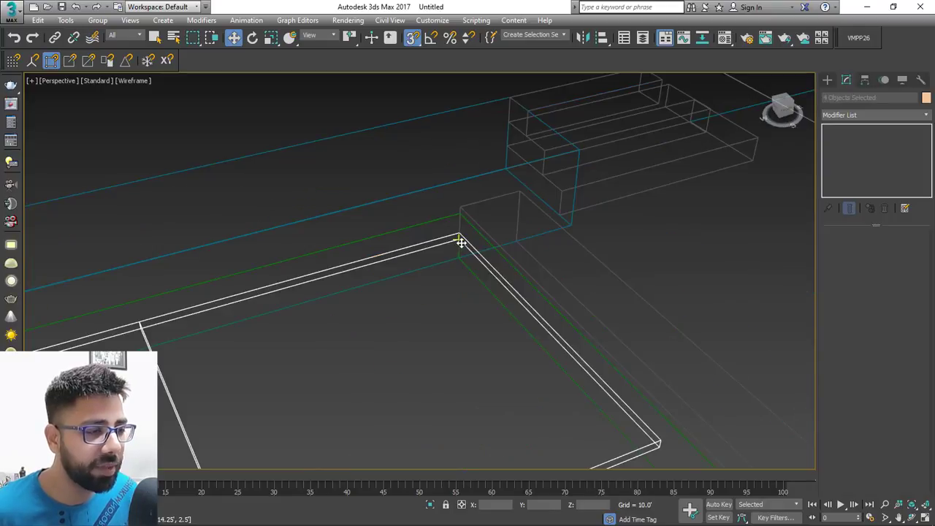
{"action": "left_click_drag", "start_coordinate": [460, 242], "coordinate": [462, 219]}
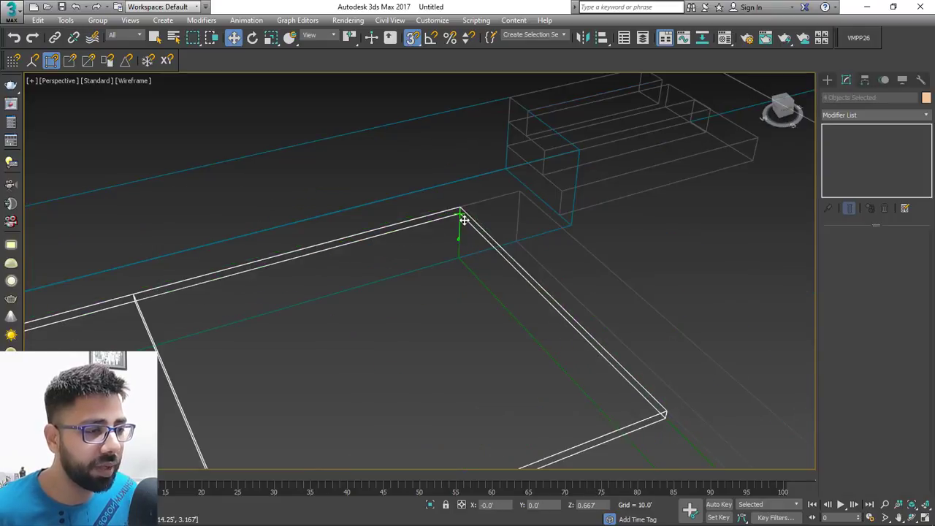
Deselect the raised paving boxes and examine in shaded display how they meet the lawn, gray curb, blue platform and entrance steps.
{"action": "key", "text": "F3"}
{"action": "scroll", "coordinate": [469, 246], "scroll_direction": "down", "scroll_amount": 4}
{"action": "middle_click_drag", "start_coordinate": [470, 246], "coordinate": [392, 276], "text": "alt"}
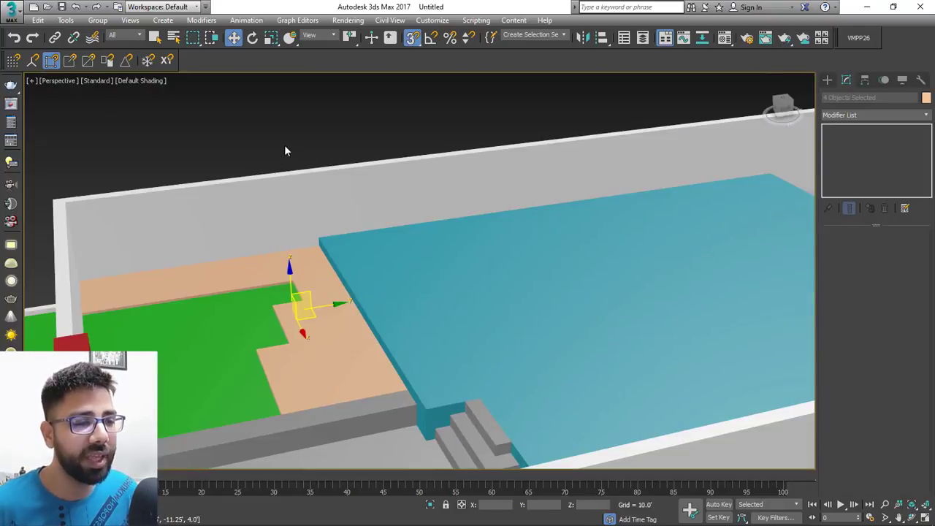
{"action": "left_click", "coordinate": [285, 150]}
{"action": "middle_click_drag", "start_coordinate": [286, 151], "coordinate": [423, 265], "text": "alt"}
{"action": "scroll", "coordinate": [422, 266], "scroll_direction": "up", "scroll_amount": 5}
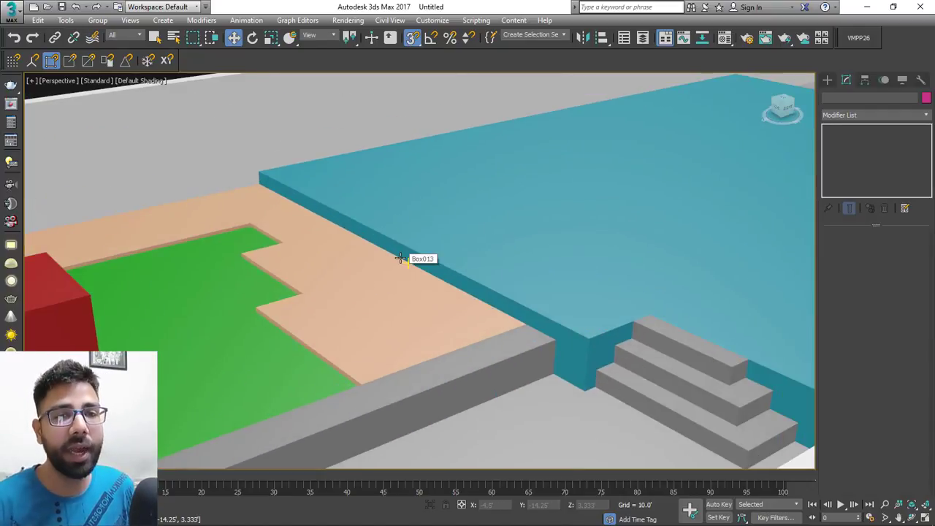
{"action": "middle_click_drag", "start_coordinate": [501, 329], "coordinate": [383, 322], "text": "alt"}
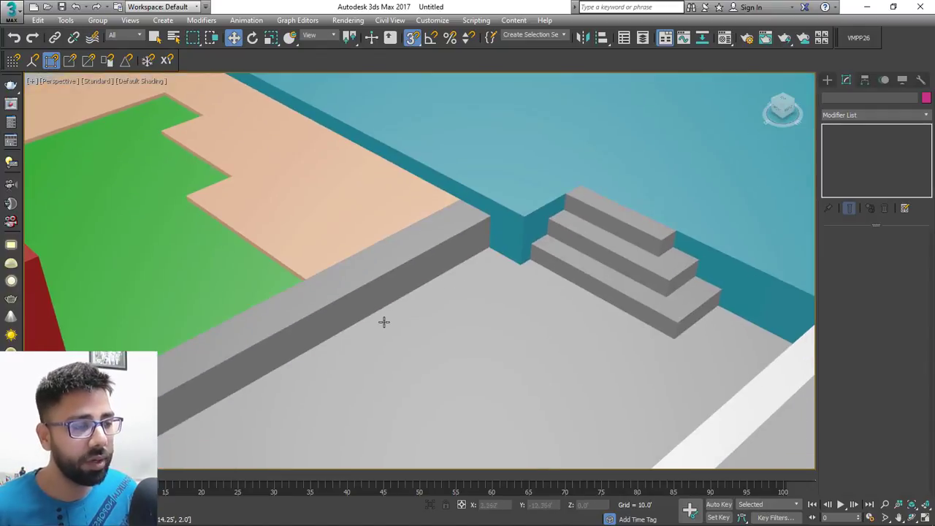
{"action": "middle_click_drag", "start_coordinate": [448, 307], "coordinate": [535, 297], "text": "alt"}
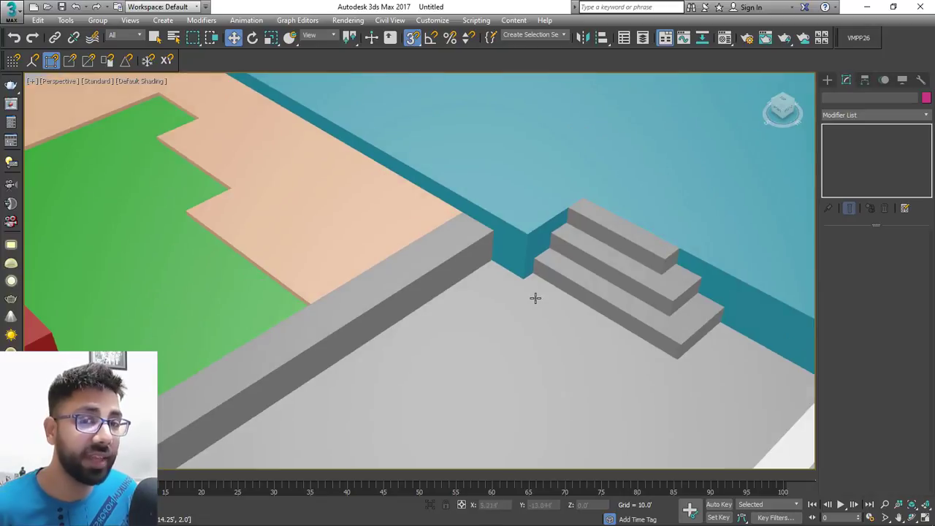
Copy the gray curb box 1.5' toward the driveway in wireframe display, snapping the copy flush against the original's outer edge.
{"action": "left_click", "coordinate": [828, 80]}
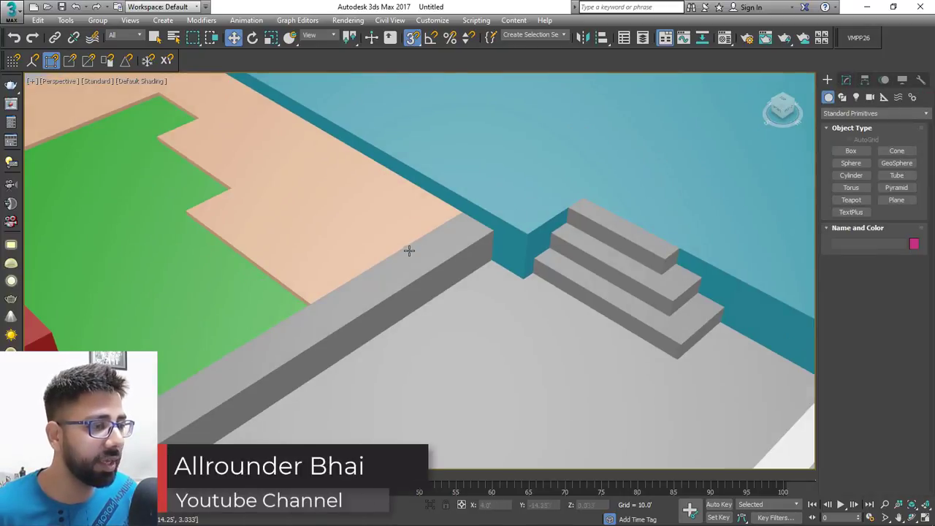
{"action": "scroll", "coordinate": [473, 259], "scroll_direction": "up", "scroll_amount": 5}
{"action": "middle_click_drag", "start_coordinate": [473, 259], "coordinate": [463, 265]}
{"action": "key", "text": "F3"}
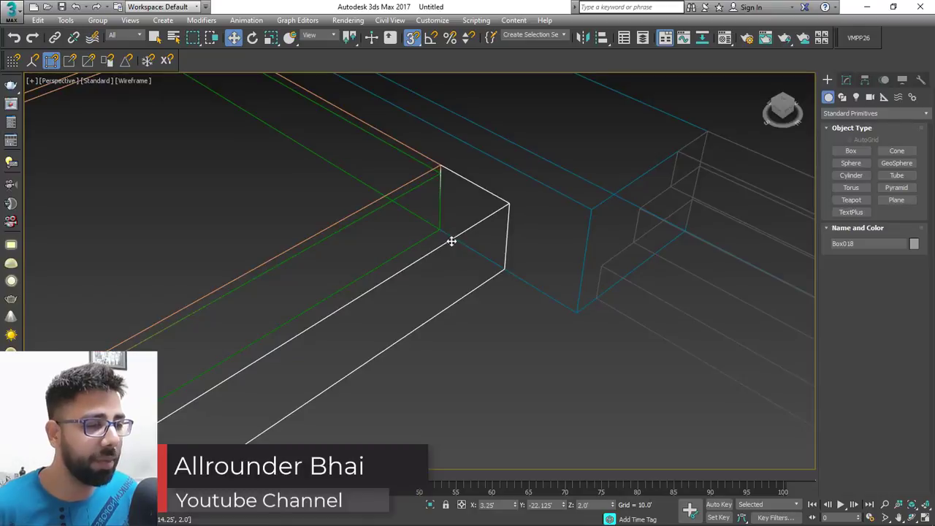
{"action": "left_click_drag", "start_coordinate": [440, 235], "coordinate": [504, 281]}
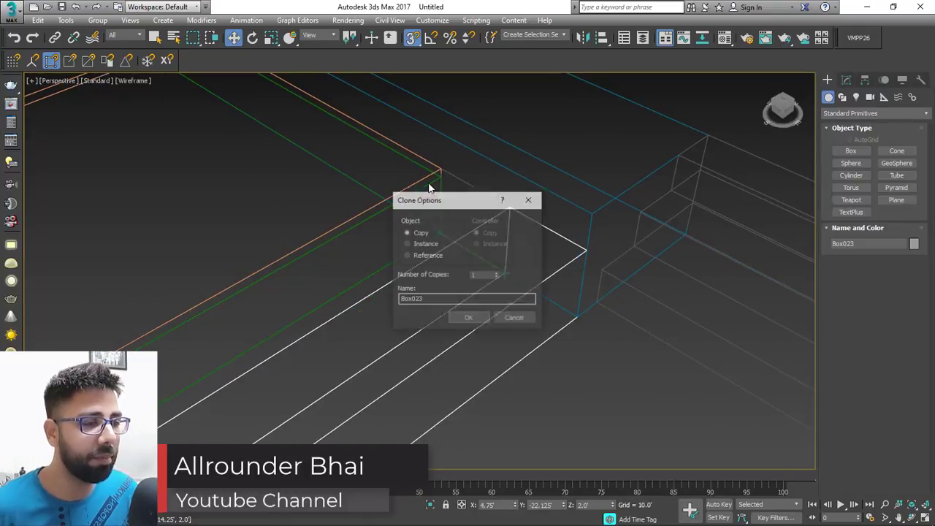
{"action": "key", "text": "Return"}
Set the copied box's length to 7' and height to 8", and snap it against the curb at the platform end as a step.
{"action": "key", "text": "F3"}
{"action": "middle_click_drag", "start_coordinate": [480, 296], "coordinate": [507, 238]}
{"action": "left_click", "coordinate": [846, 80]}
{"action": "left_click_drag", "start_coordinate": [903, 251], "coordinate": [806, 272]}
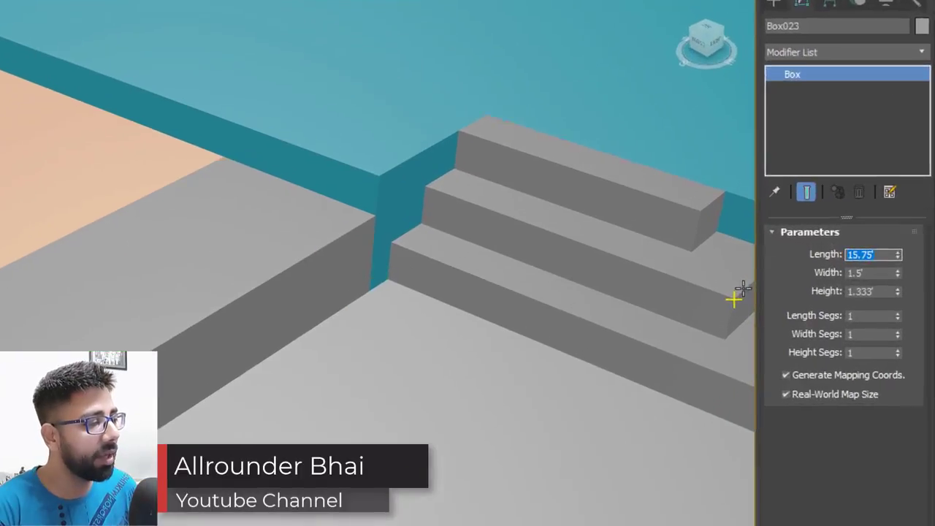
{"action": "type", "text": "7"}
{"action": "key", "text": "Return"}
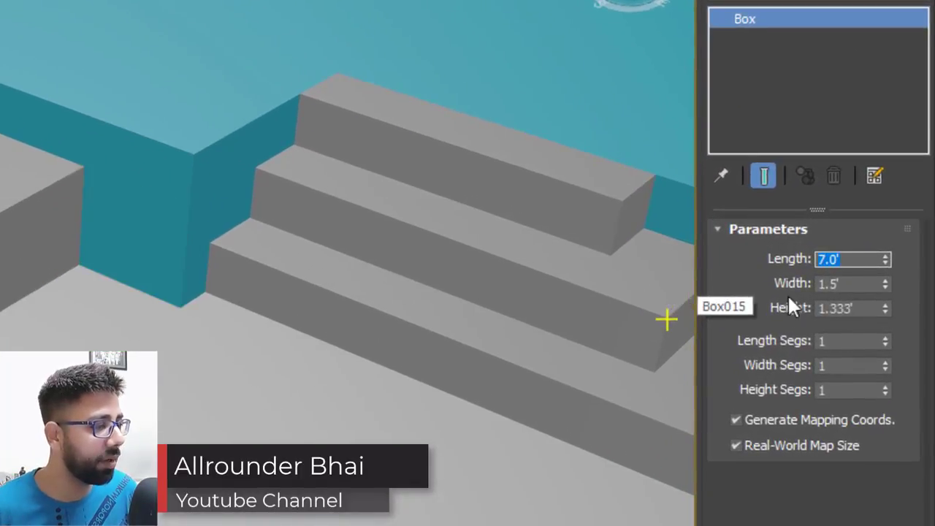
{"action": "key", "text": "Tab"}
{"action": "key", "text": "Tab"}
{"action": "type", "text": "8\""}
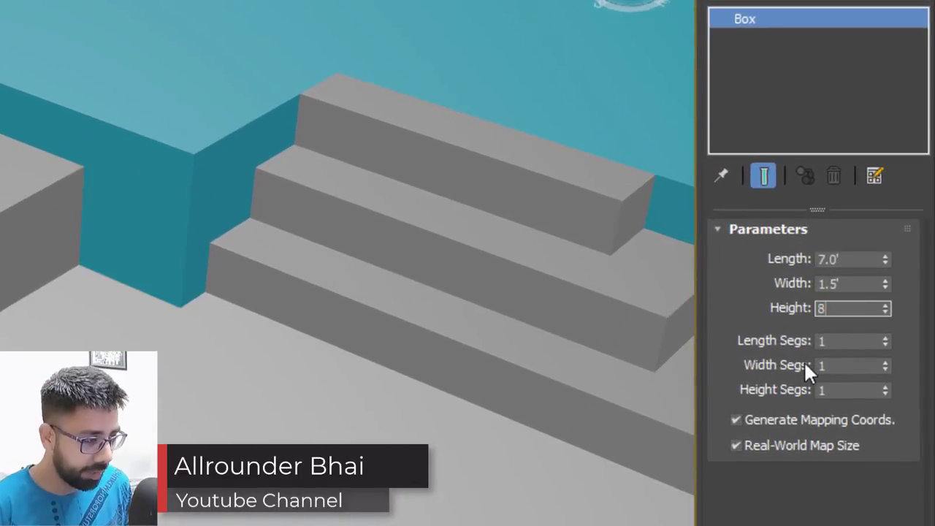
{"action": "key", "text": "Return"}
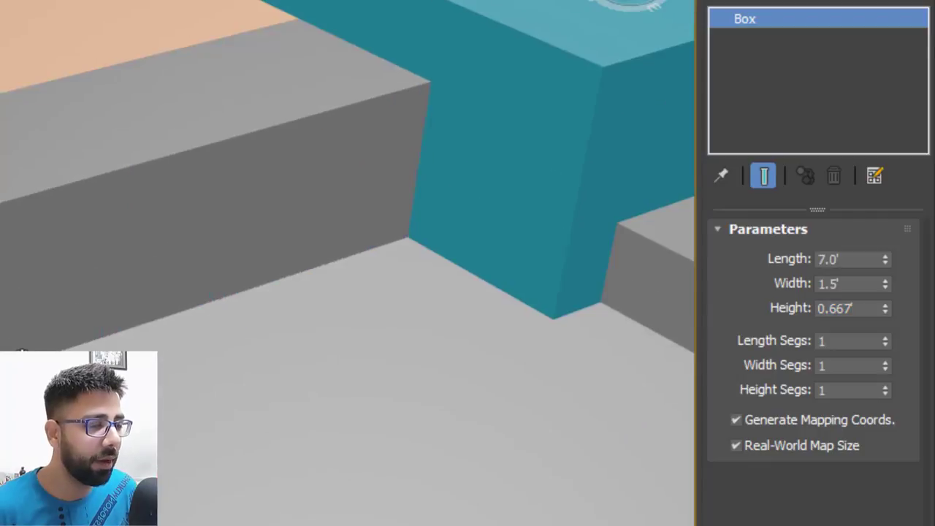
{"action": "key", "text": "F3"}
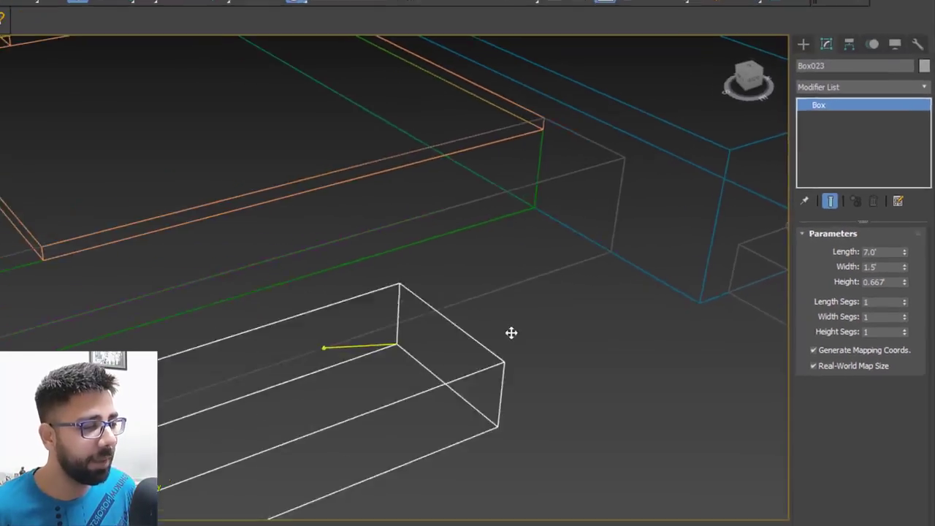
{"action": "scroll", "coordinate": [584, 265], "scroll_direction": "down", "scroll_amount": 5}
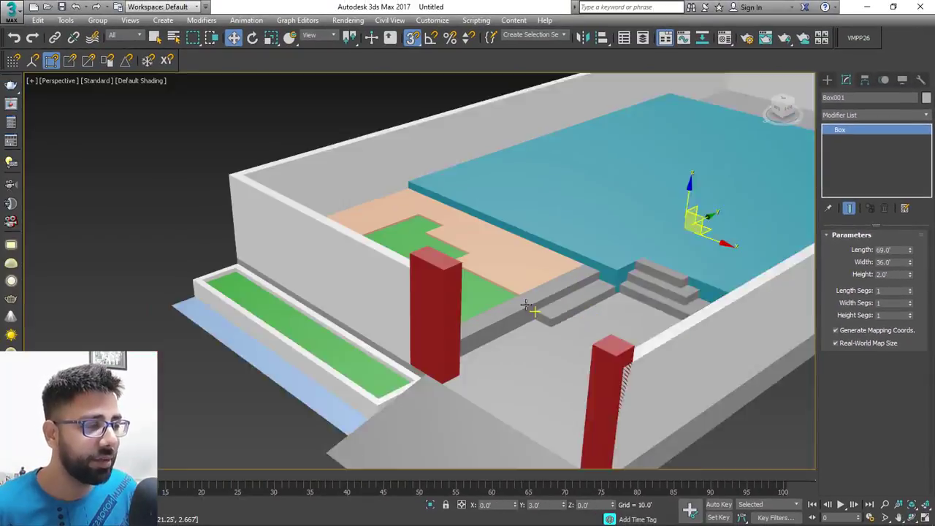
Inspect the new step beside the curb, the stepped paving and the entrance steps from several angles, including the whole plot.
{"action": "scroll", "coordinate": [532, 309], "scroll_direction": "up", "scroll_amount": 3}
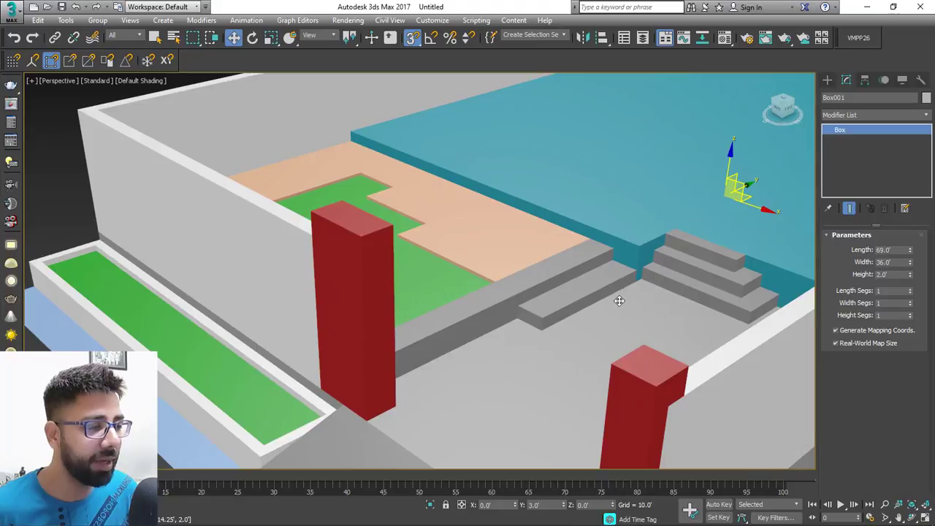
{"action": "middle_click_drag", "start_coordinate": [619, 300], "coordinate": [417, 226], "text": "alt"}
{"action": "scroll", "coordinate": [440, 274], "scroll_direction": "up", "scroll_amount": 3}
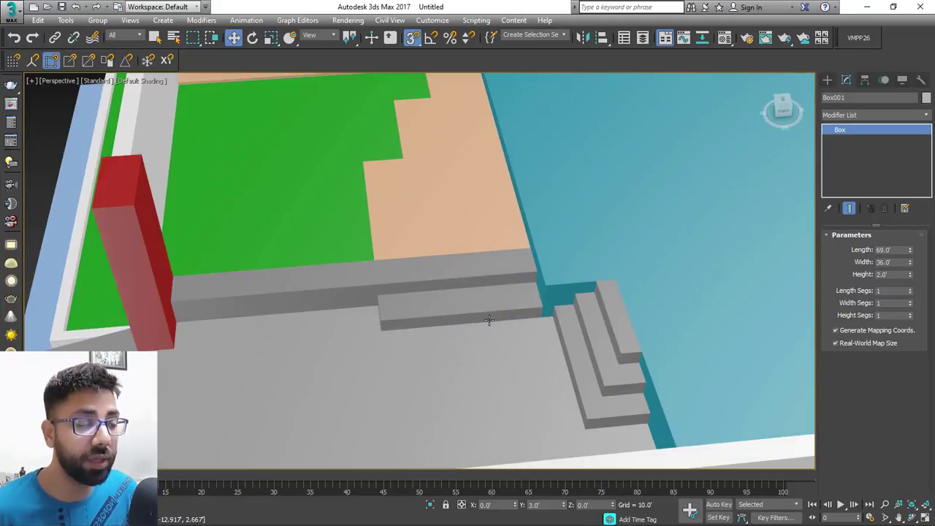
{"action": "middle_click_drag", "start_coordinate": [489, 320], "coordinate": [603, 309], "text": "alt"}
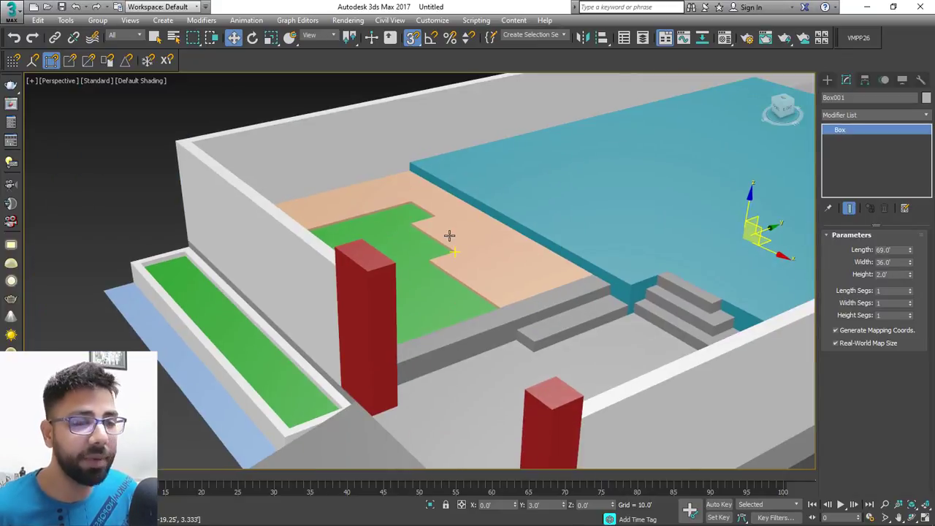
{"action": "scroll", "coordinate": [474, 267], "scroll_direction": "up", "scroll_amount": 4}
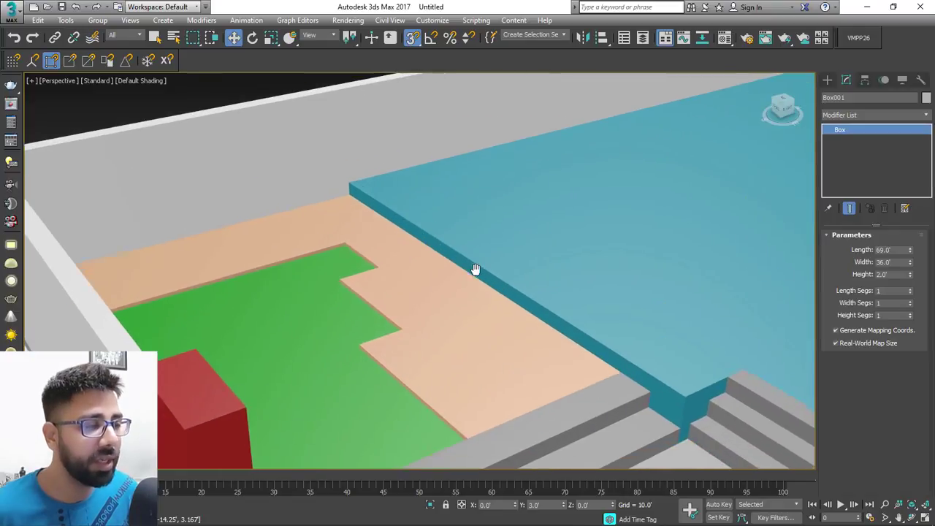
{"action": "middle_click_drag", "start_coordinate": [476, 269], "coordinate": [473, 267]}
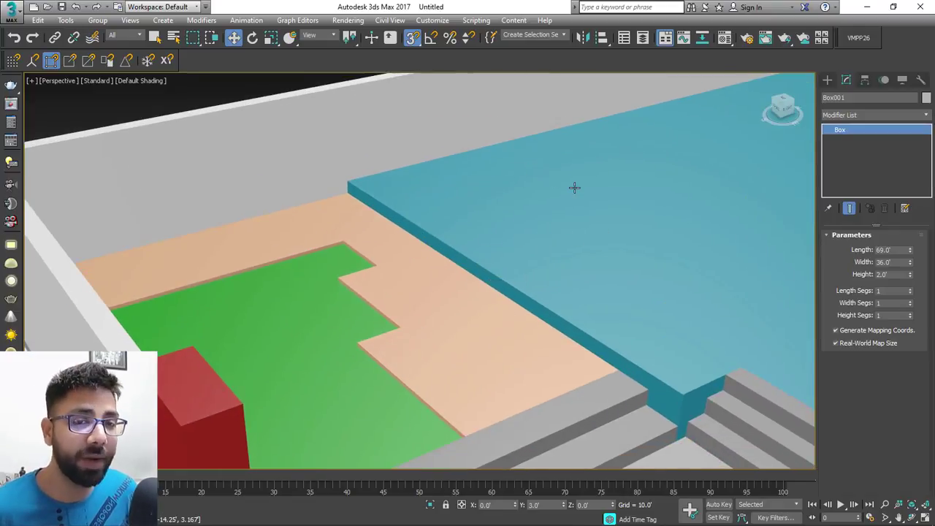
{"action": "scroll", "coordinate": [574, 188], "scroll_direction": "down", "scroll_amount": 6}
{"action": "scroll", "coordinate": [513, 290], "scroll_direction": "up", "scroll_amount": 4}
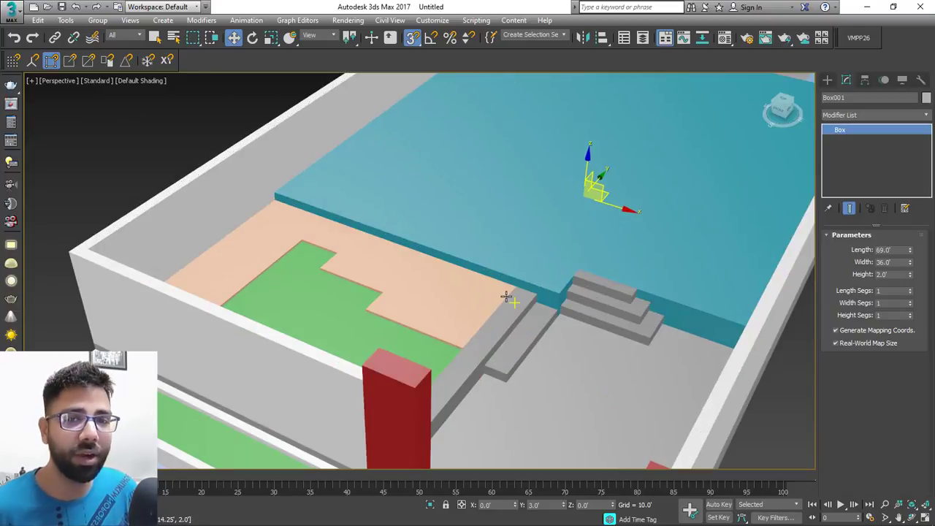
{"action": "scroll", "coordinate": [504, 294], "scroll_direction": "down", "scroll_amount": 4}
{"action": "scroll", "coordinate": [529, 284], "scroll_direction": "up", "scroll_amount": 3}
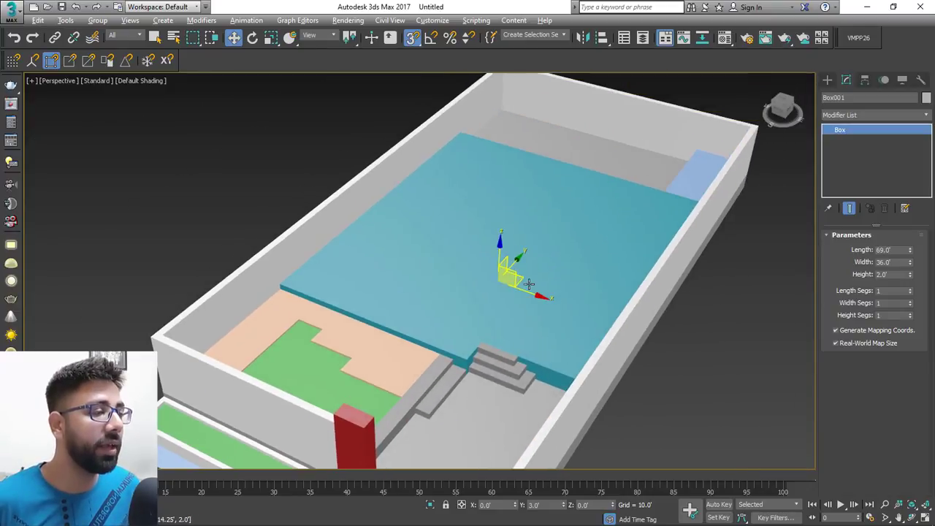
{"action": "middle_click_drag", "start_coordinate": [529, 284], "coordinate": [520, 279], "text": "alt"}
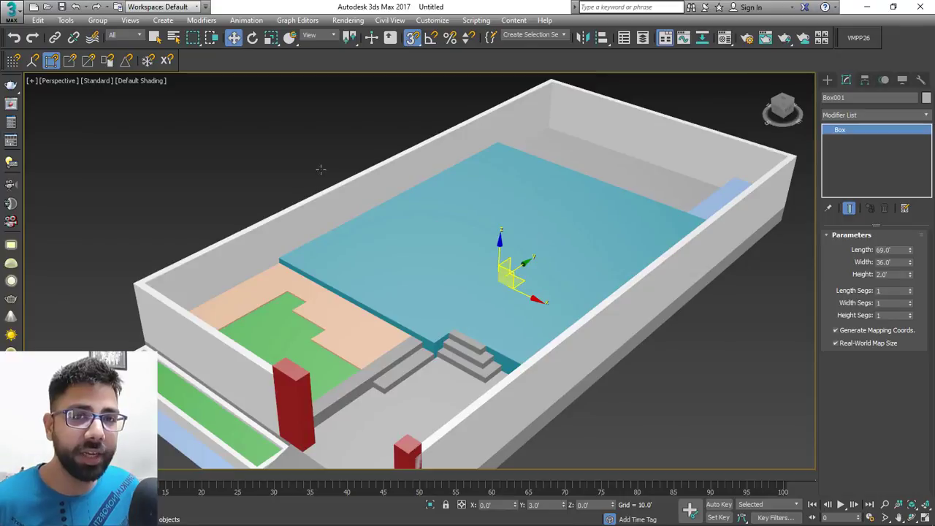
Select the front boundary wall behind the planter and check its dimensions.
{"action": "left_click", "coordinate": [261, 134]}
{"action": "scroll", "coordinate": [409, 292], "scroll_direction": "down", "scroll_amount": 4}
{"action": "middle_click_drag", "start_coordinate": [409, 292], "coordinate": [542, 269], "text": "alt"}
{"action": "left_click", "coordinate": [521, 320]}
{"action": "scroll", "coordinate": [521, 320], "scroll_direction": "up", "scroll_amount": 3}
{"action": "scroll", "coordinate": [522, 318], "scroll_direction": "up", "scroll_amount": 2}
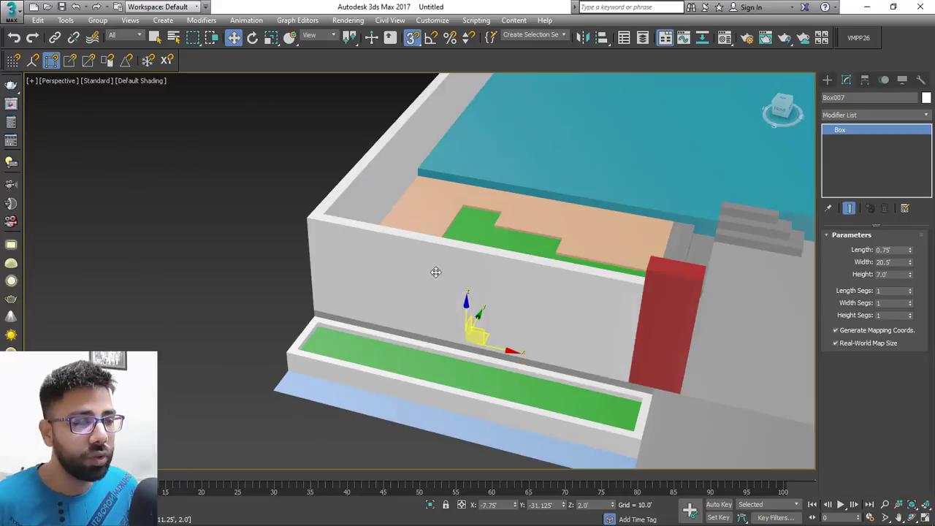
{"action": "mouse_move", "coordinate": [436, 271]}
{"action": "middle_mouse_down", "text": "alt"}
{"action": "mouse_move", "coordinate": [441, 281]}
{"action": "mouse_move", "coordinate": [442, 265]}
{"action": "middle_mouse_up", "text": "alt"}
Draw a box about 4.07' by 4.55' and 13.56' high on open ground outside the front boundary wall's corner.
{"action": "left_click", "coordinate": [827, 79]}
{"action": "left_click", "coordinate": [851, 150]}
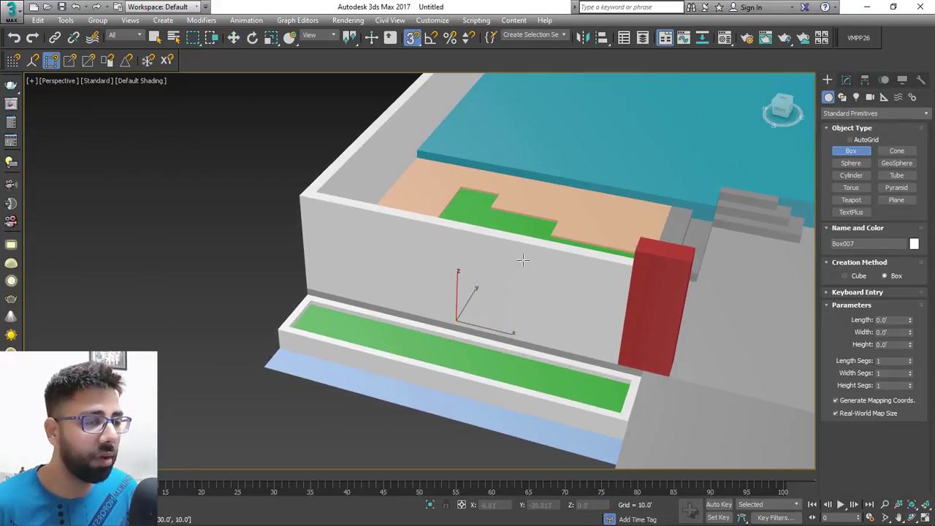
{"action": "middle_click_drag", "start_coordinate": [523, 259], "coordinate": [382, 273], "text": "alt"}
{"action": "left_click_drag", "start_coordinate": [233, 277], "coordinate": [286, 318]}
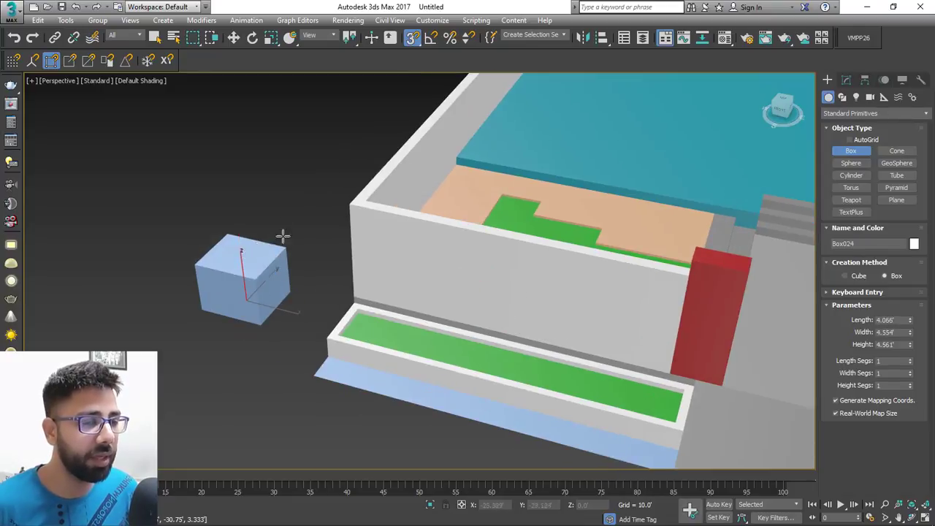
{"action": "left_click", "coordinate": [283, 109]}
Set the new box's length and width to 15" and its height to 7'.
{"action": "double_click", "coordinate": [899, 320]}
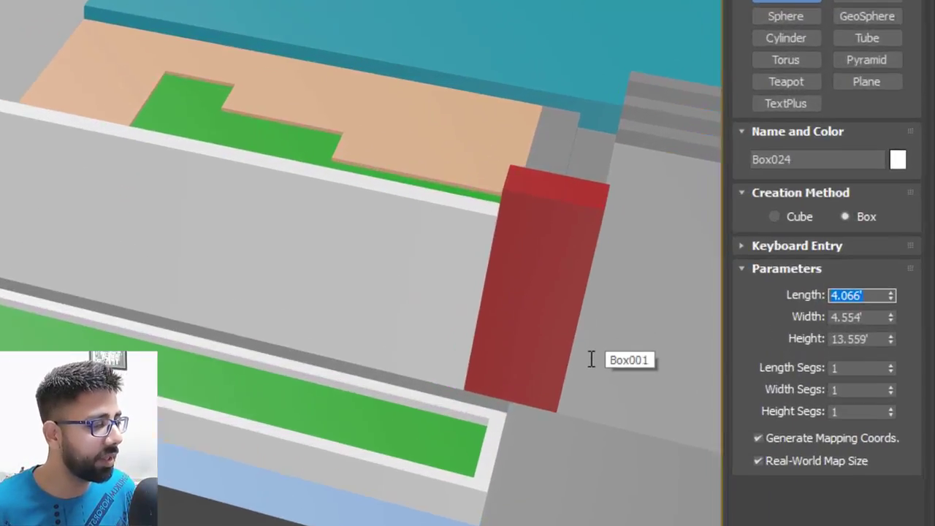
{"action": "type", "text": "15\""}
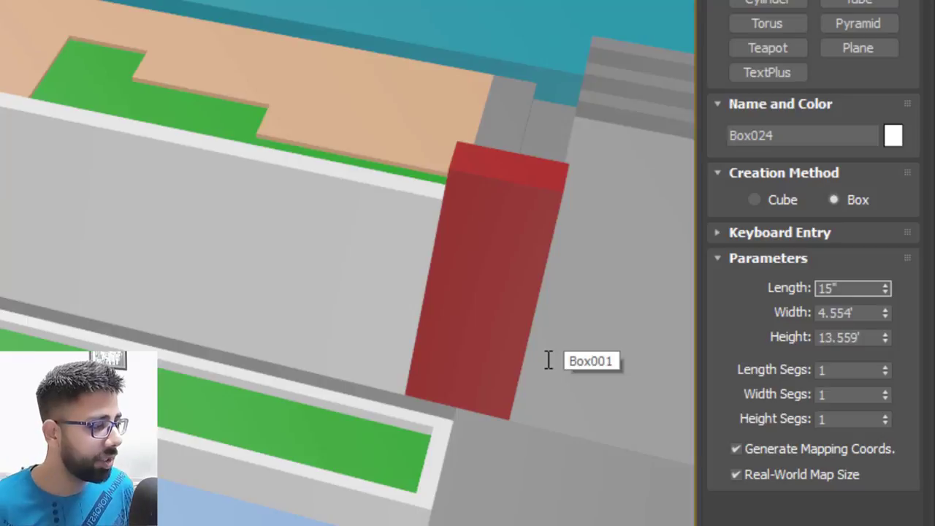
{"action": "key", "text": "Tab"}
{"action": "type", "text": "1"}
{"action": "key", "text": "Tab"}
{"action": "type", "text": "15"}
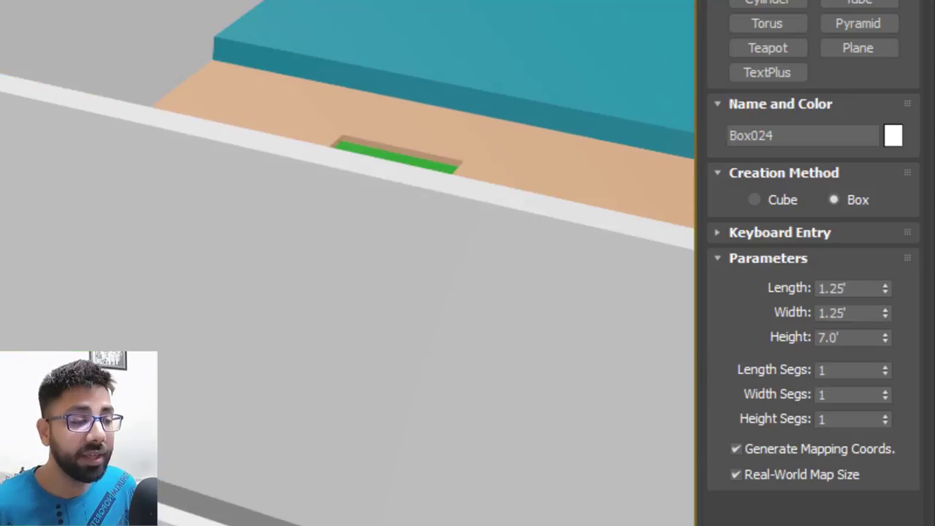
Examine the base strip exposed between the front boundary wall and the planter's rim.
{"action": "middle_click_drag", "start_coordinate": [63, 165], "coordinate": [7, 124]}
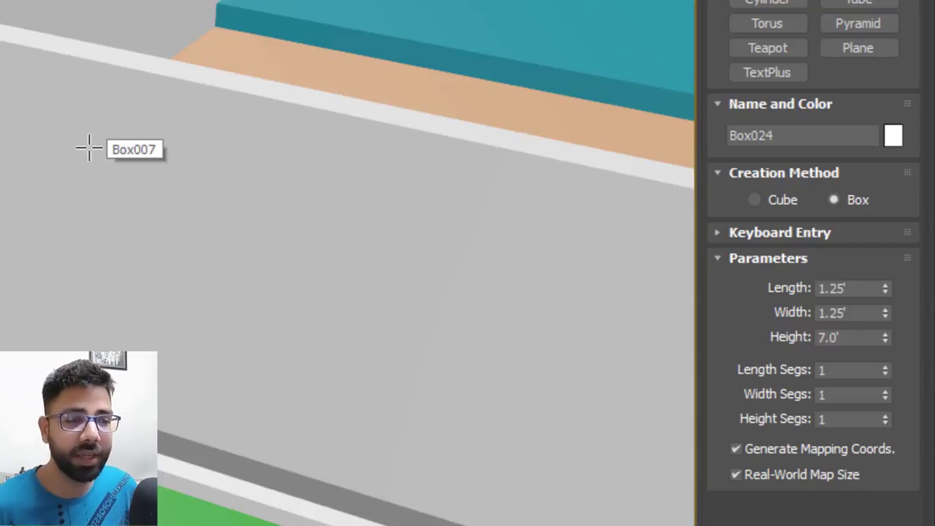
{"action": "scroll", "coordinate": [88, 147], "scroll_direction": "down", "scroll_amount": 2}
{"action": "middle_click_drag", "start_coordinate": [88, 147], "coordinate": [34, 143]}
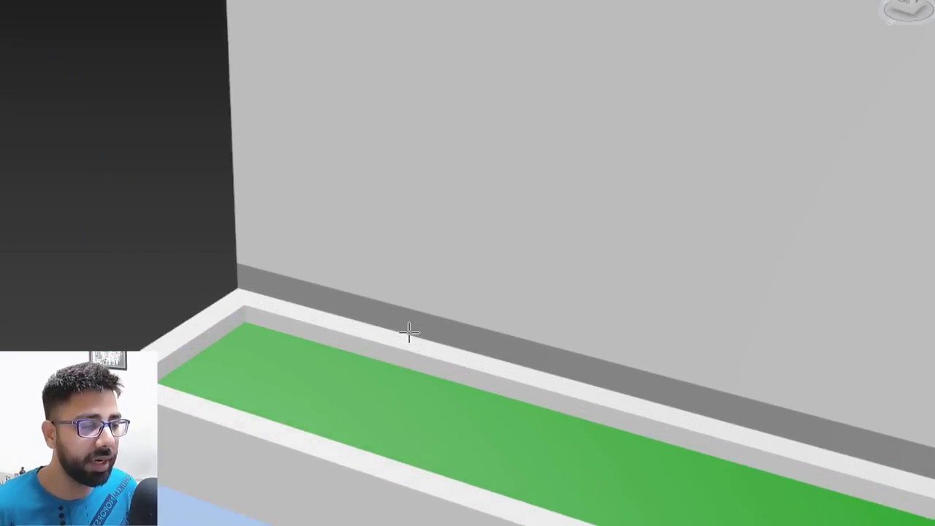
{"action": "scroll", "coordinate": [409, 332], "scroll_direction": "up", "scroll_amount": 2}
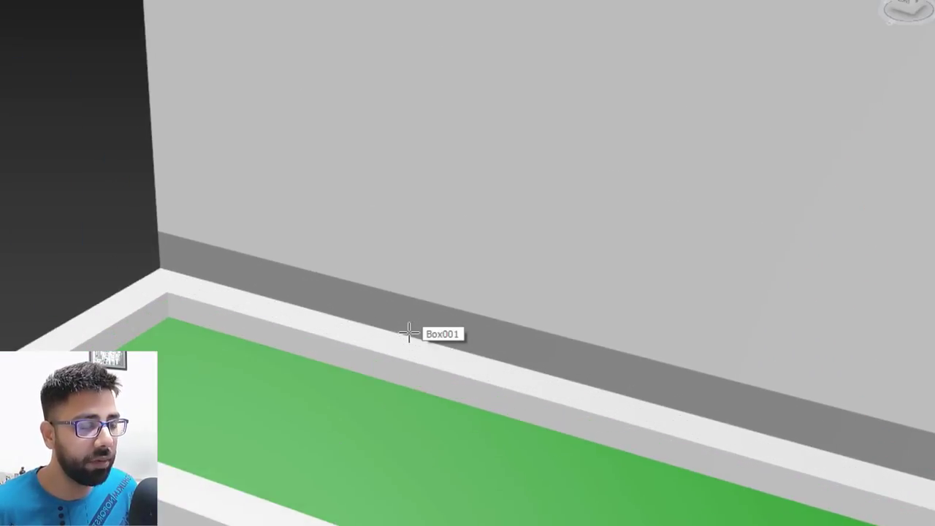
{"action": "middle_click_drag", "start_coordinate": [411, 333], "coordinate": [368, 216]}
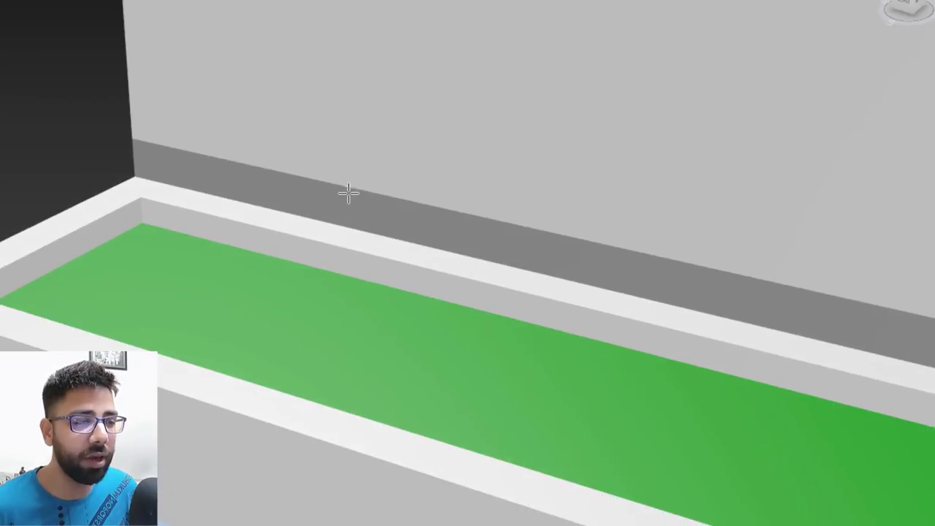
{"action": "scroll", "coordinate": [366, 219], "scroll_direction": "down", "scroll_amount": 1}
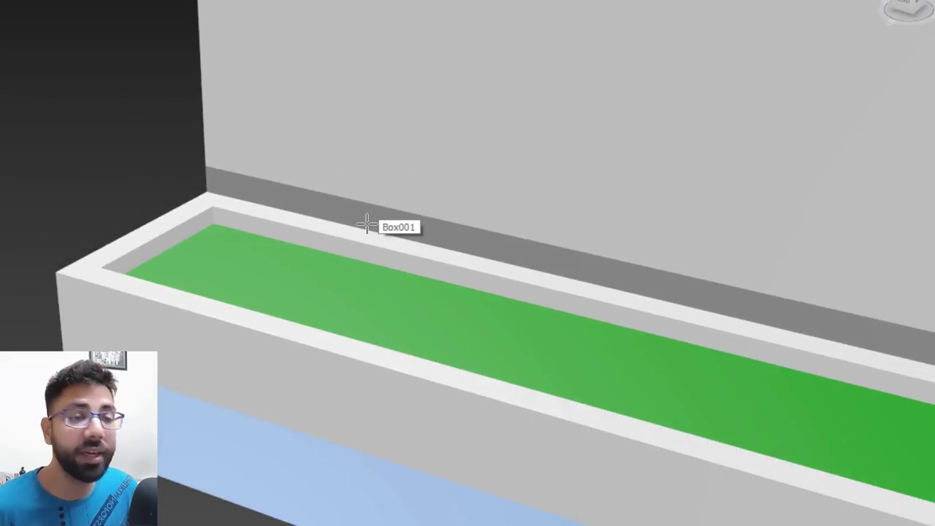
{"action": "scroll", "coordinate": [366, 216], "scroll_direction": "down", "scroll_amount": 2}
{"action": "middle_click_drag", "start_coordinate": [367, 216], "coordinate": [366, 307]}
Increase the new pillar box's height to 7.5'.
{"action": "key", "text": "w"}
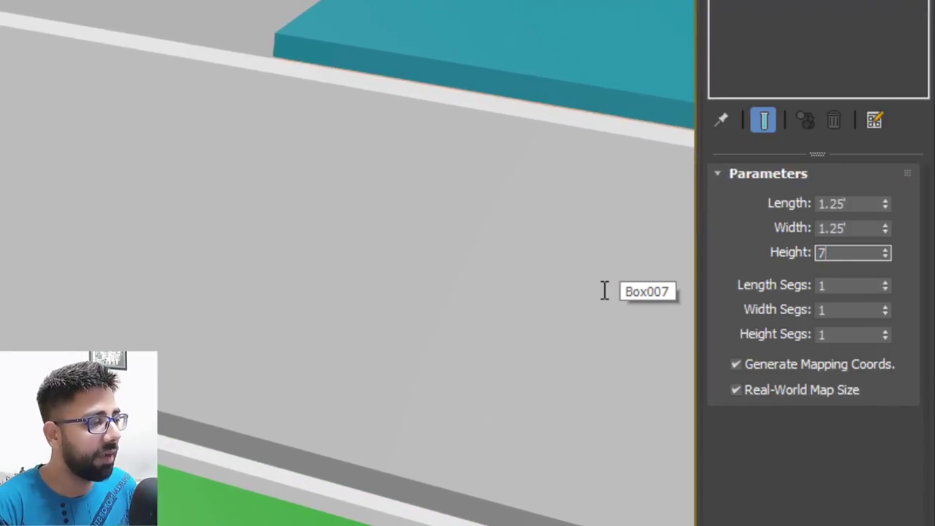
{"action": "type", "text": ".5"}
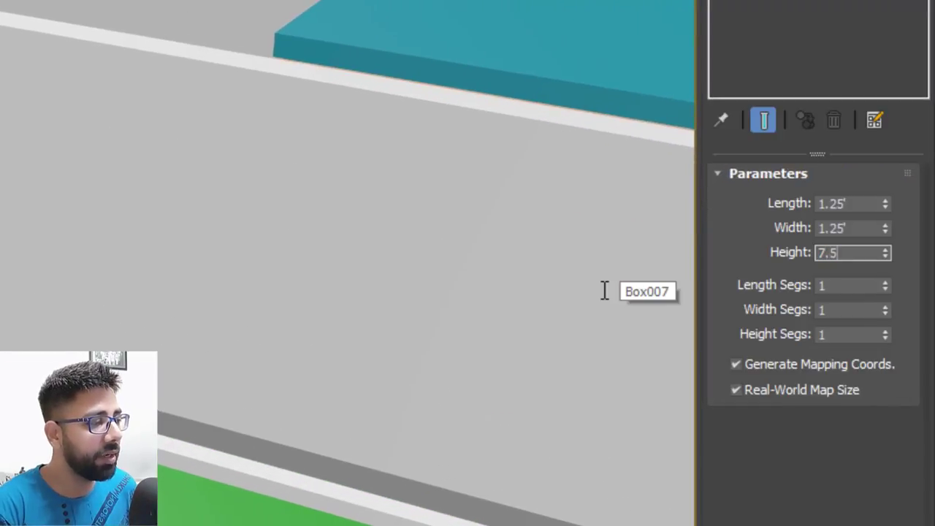
{"action": "key", "text": "Return"}
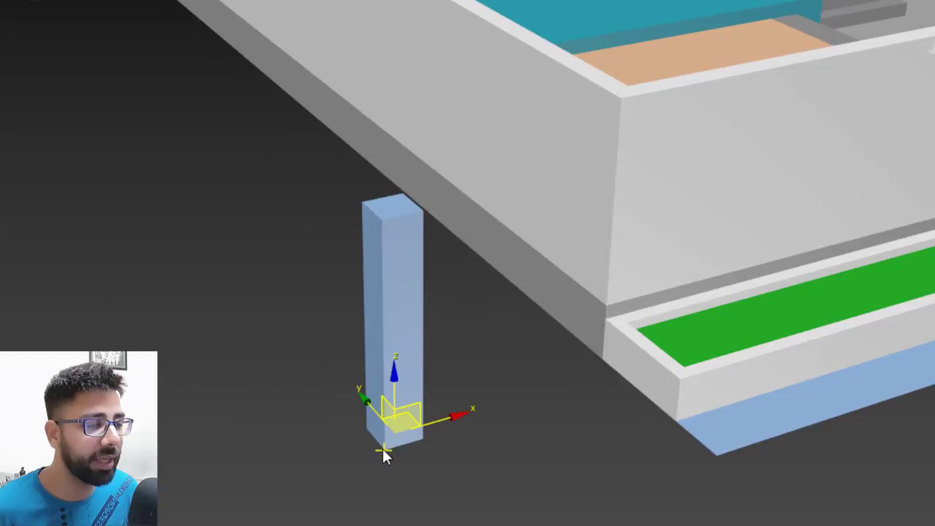
Move the pillar box from the open ground onto the front outer corner of the boundary wall.
{"action": "left_click", "coordinate": [383, 450]}
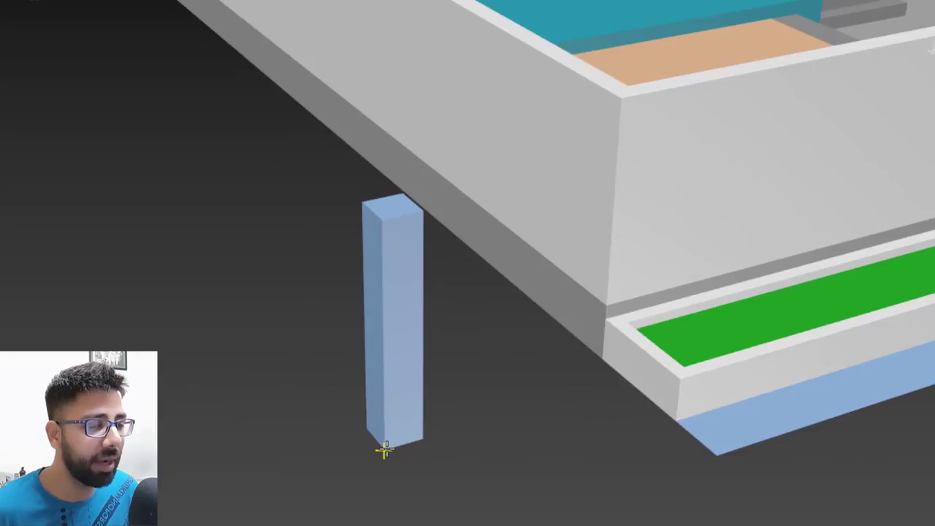
{"action": "scroll", "coordinate": [482, 219], "scroll_direction": "up", "scroll_amount": 3}
{"action": "left_click_drag", "start_coordinate": [383, 447], "coordinate": [513, 181]}
{"action": "scroll", "coordinate": [513, 182], "scroll_direction": "down", "scroll_amount": 3}
{"action": "middle_click_drag", "start_coordinate": [513, 182], "coordinate": [406, 273], "text": "alt"}
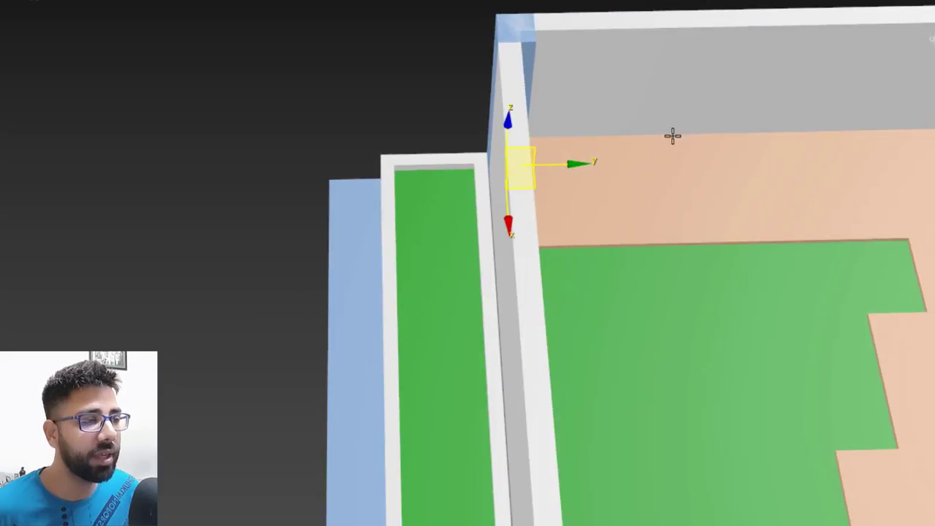
{"action": "mouse_move", "coordinate": [516, 66]}
{"action": "middle_mouse_down", "text": "alt"}
{"action": "mouse_move", "coordinate": [538, 173]}
{"action": "mouse_move", "coordinate": [668, 146]}
{"action": "mouse_move", "coordinate": [484, 241]}
{"action": "middle_mouse_up", "text": "alt"}
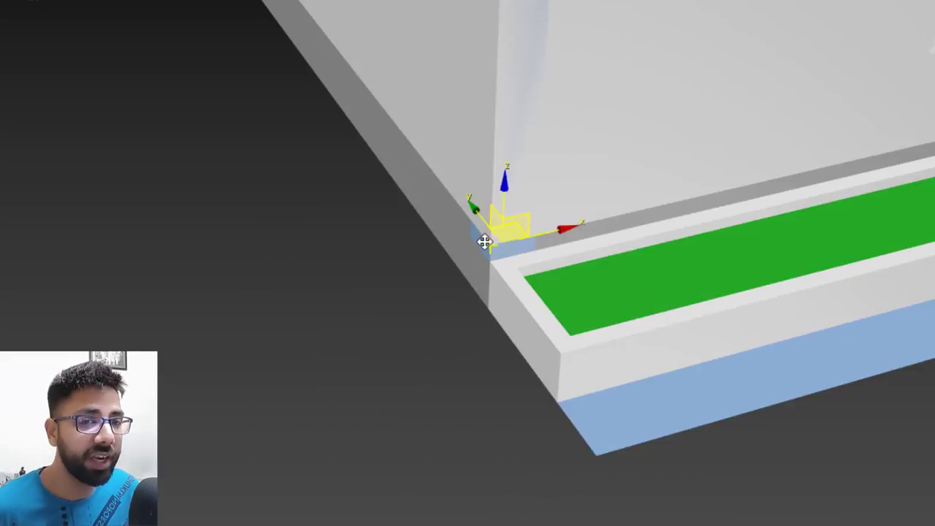
Snap the pillar's base corner to the inner corner where the side and front boundary walls meet.
{"action": "middle_click_drag", "start_coordinate": [640, 264], "coordinate": [547, 240], "text": "alt"}
{"action": "key", "text": "F3"}
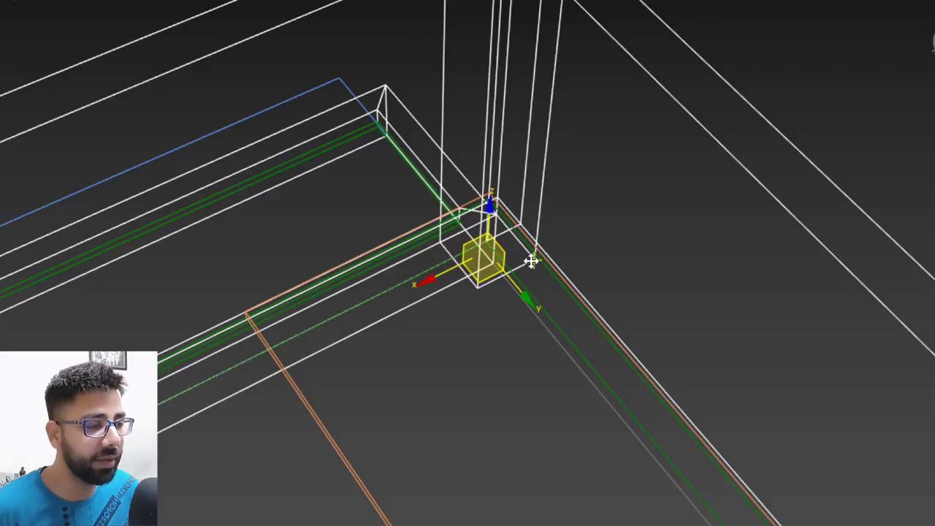
{"action": "key", "text": "F3"}
{"action": "mouse_move", "coordinate": [530, 261]}
{"action": "left_mouse_down"}
{"action": "mouse_move", "coordinate": [484, 273]}
{"action": "mouse_move", "coordinate": [484, 197]}
{"action": "left_mouse_up"}
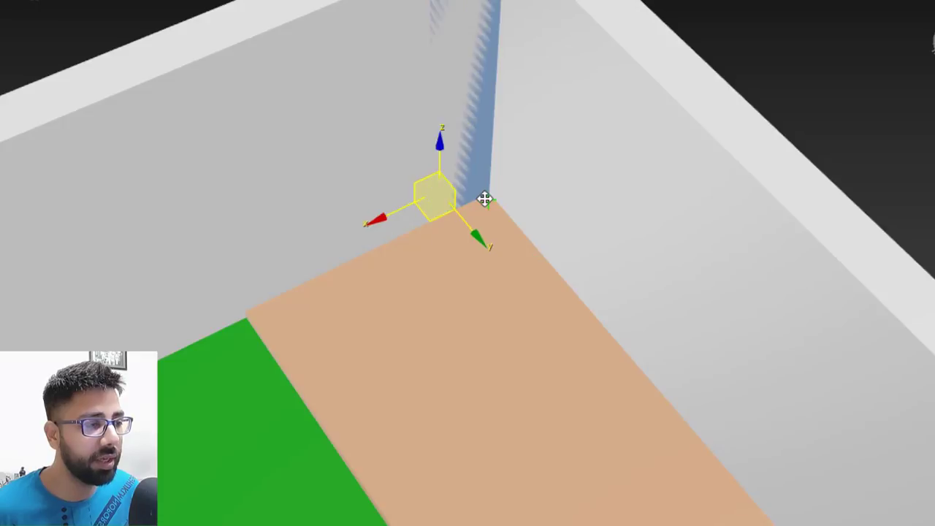
{"action": "mouse_move", "coordinate": [484, 197]}
{"action": "middle_mouse_down", "text": "alt"}
{"action": "mouse_move", "coordinate": [431, 209]}
{"action": "mouse_move", "coordinate": [528, 115]}
{"action": "mouse_move", "coordinate": [456, 276]}
{"action": "middle_mouse_up", "text": "alt"}
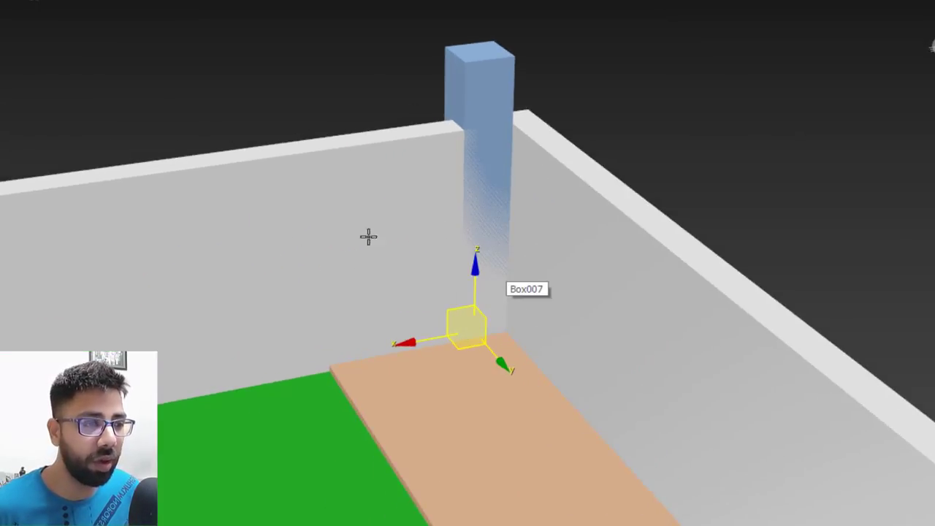
Lower the pillar by setting its Z position to 1.5'.
{"action": "middle_click_drag", "start_coordinate": [502, 80], "coordinate": [665, 282], "text": "alt"}
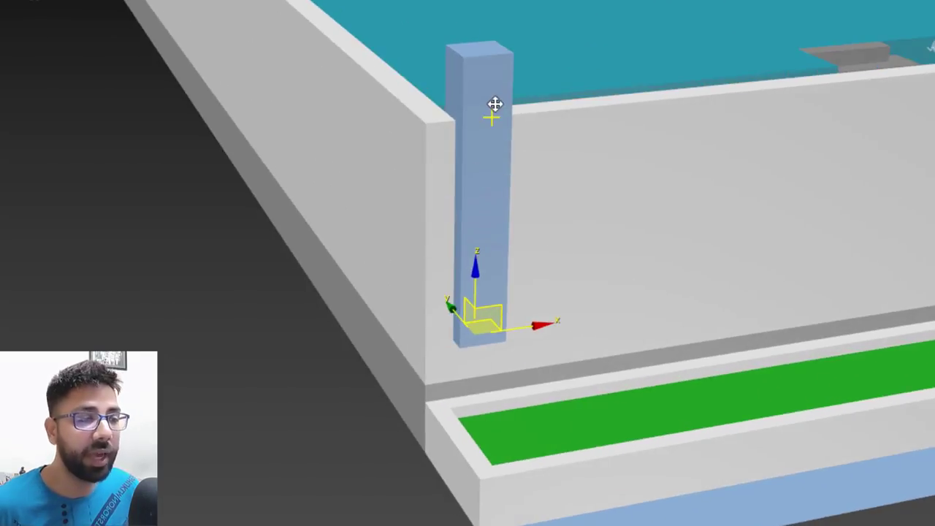
{"action": "middle_click_drag", "start_coordinate": [494, 105], "coordinate": [486, 324], "text": "alt"}
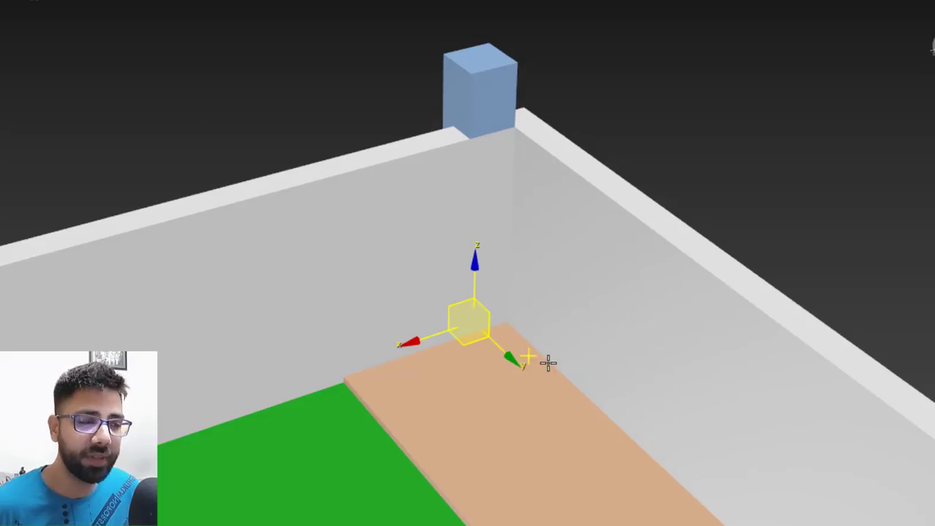
{"action": "middle_click_drag", "start_coordinate": [474, 390], "coordinate": [738, 347], "text": "alt"}
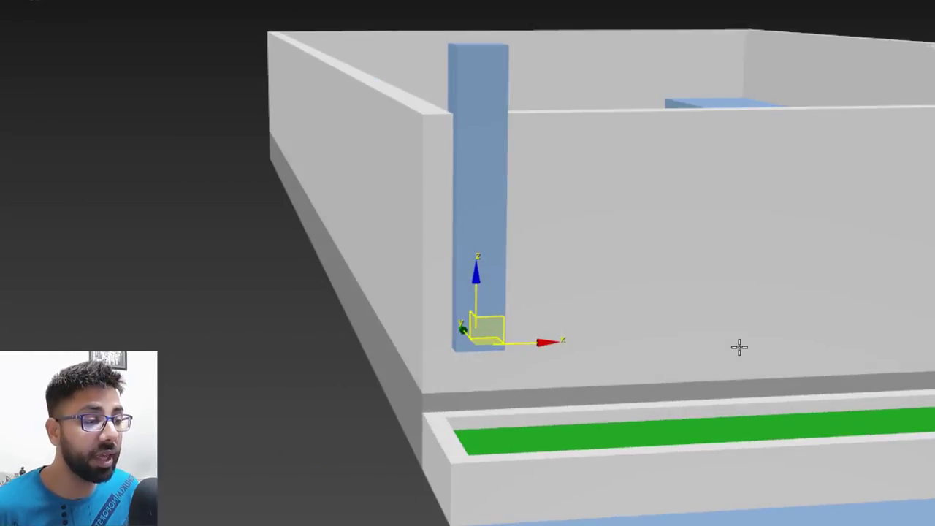
{"action": "middle_click_drag", "start_coordinate": [520, 430], "coordinate": [490, 373]}
{"action": "left_click_drag", "start_coordinate": [654, 487], "coordinate": [496, 469]}
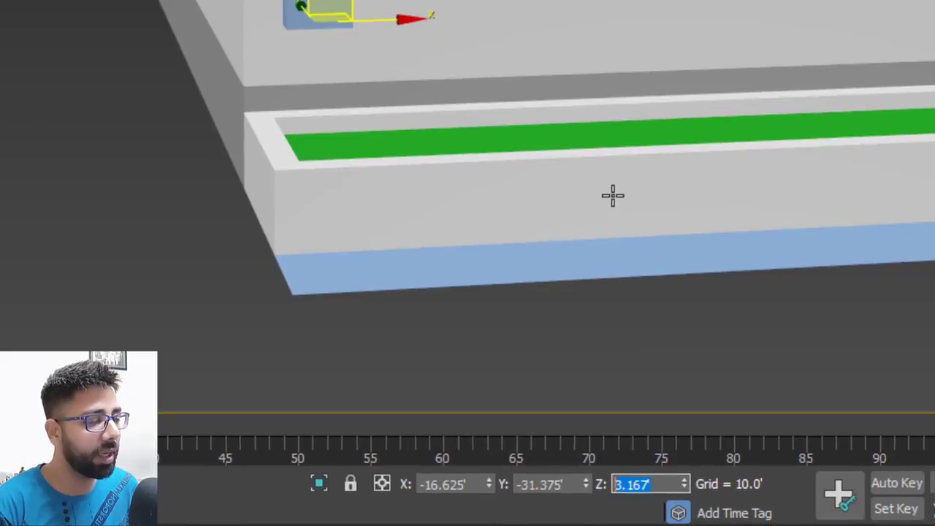
{"action": "type", "text": "1.5"}
{"action": "key", "text": "Return"}
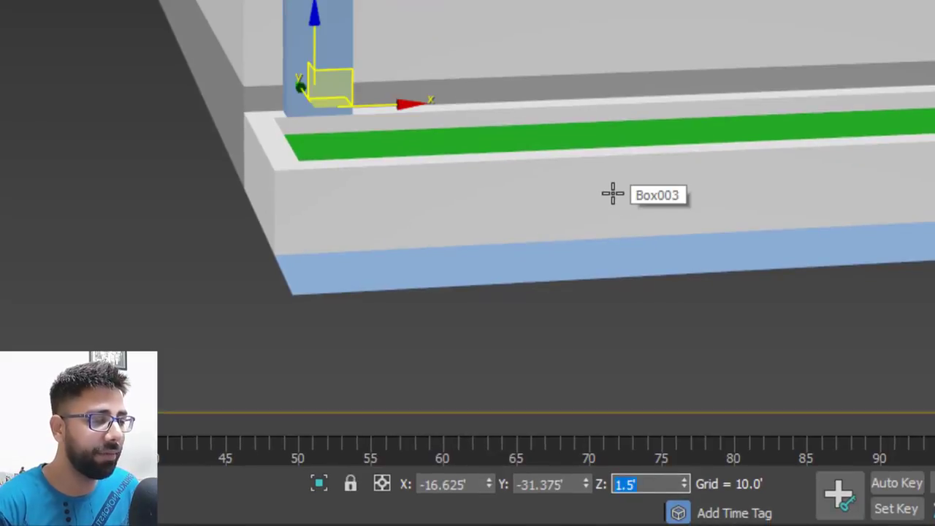
Clone the pillar as copies spaced one pillar width apart along the front wall, making a row of six.
{"action": "middle_click_drag", "start_coordinate": [411, 17], "coordinate": [382, 156], "text": "alt"}
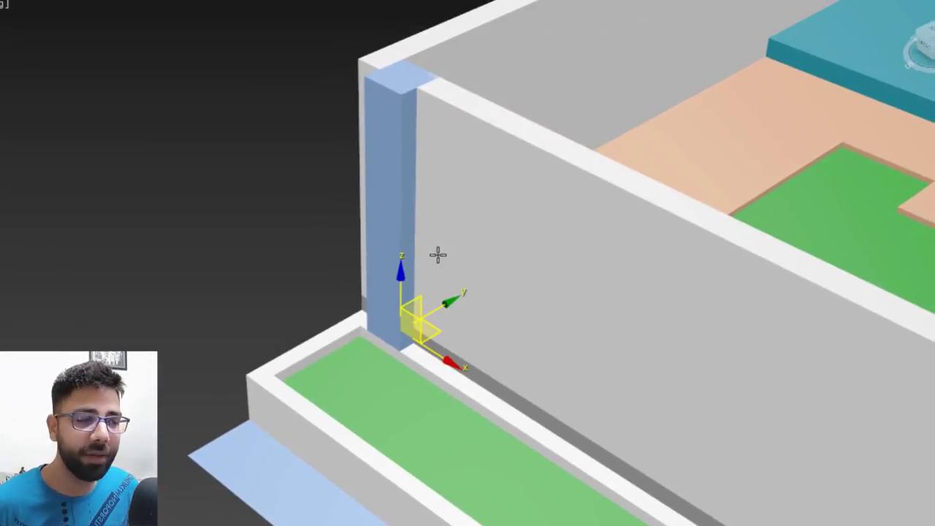
{"action": "middle_click_drag", "start_coordinate": [438, 255], "coordinate": [511, 110], "text": "alt"}
{"action": "middle_click_drag", "start_coordinate": [450, 131], "coordinate": [418, 250], "text": "alt"}
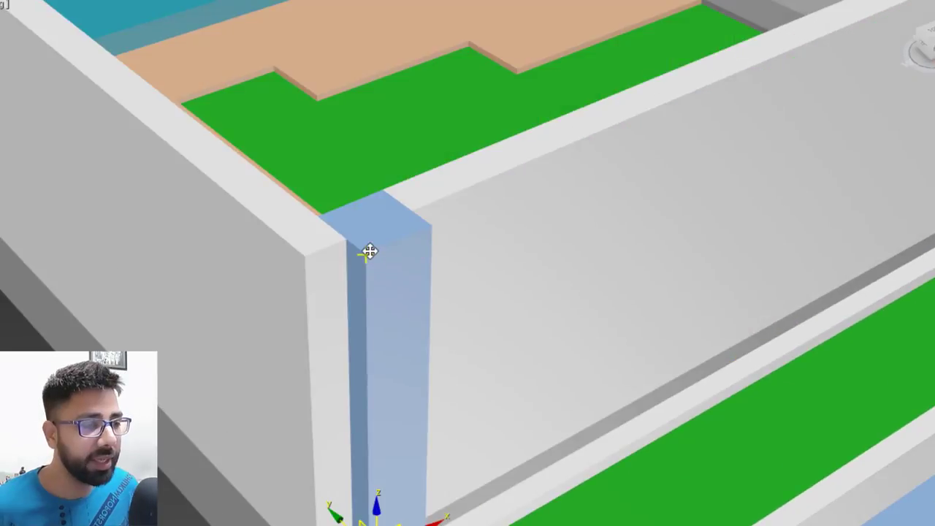
{"action": "left_click_drag", "start_coordinate": [370, 250], "coordinate": [433, 232]}
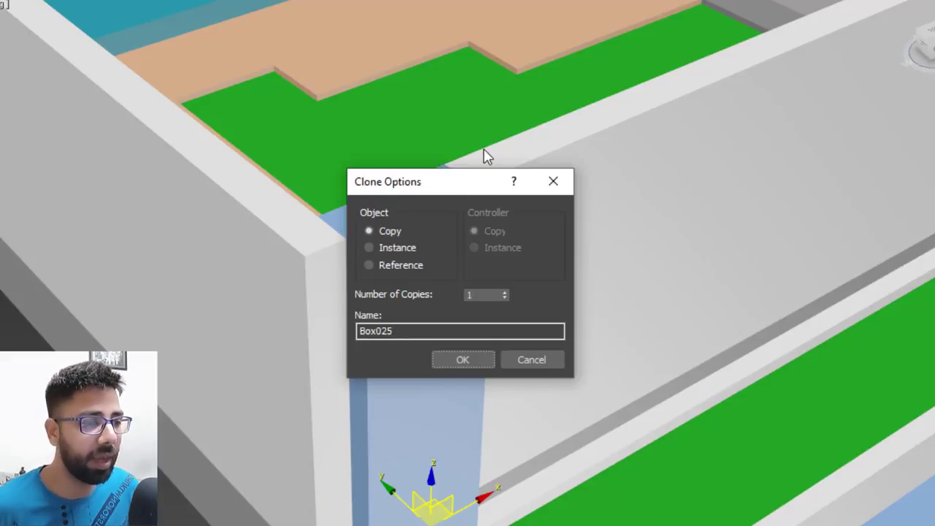
{"action": "left_click_drag", "start_coordinate": [454, 190], "coordinate": [774, 169]}
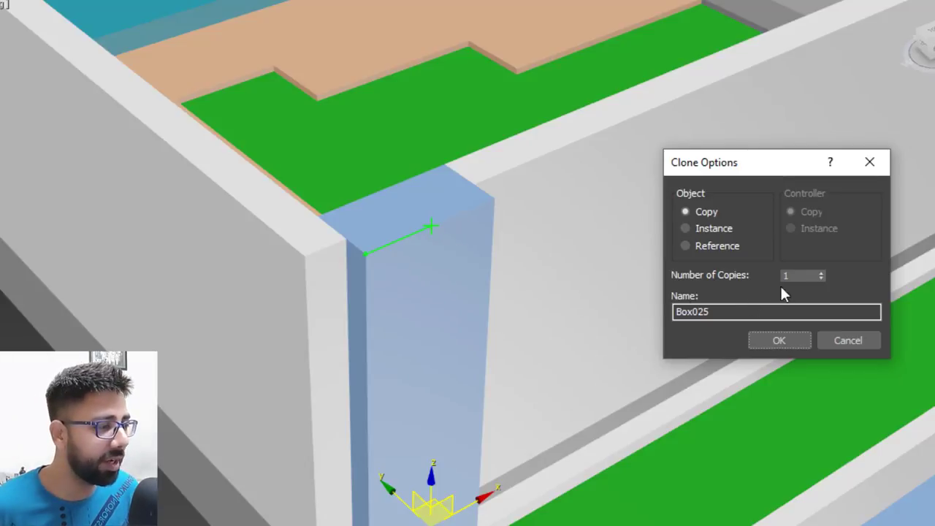
{"action": "left_click", "coordinate": [779, 340]}
Delete the first, third and fifth pillars of the row, counted from the side wall, leaving equal gaps.
{"action": "scroll", "coordinate": [317, 384], "scroll_direction": "up", "scroll_amount": 3}
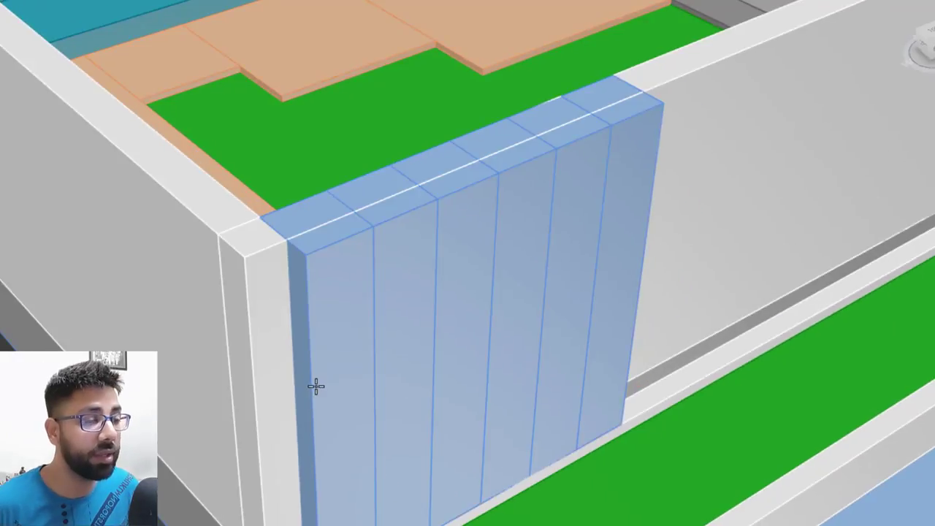
{"action": "left_click", "coordinate": [316, 299]}
{"action": "left_click_drag", "start_coordinate": [316, 300], "coordinate": [504, 234]}
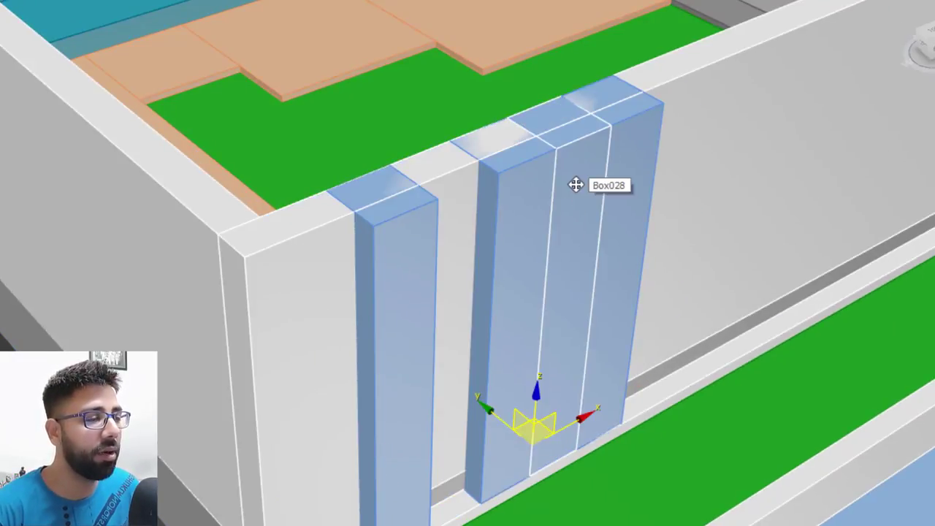
{"action": "key", "text": "Delete"}
{"action": "middle_click_drag", "start_coordinate": [582, 241], "coordinate": [624, 390], "text": "alt"}
{"action": "scroll", "coordinate": [567, 375], "scroll_direction": "up", "scroll_amount": 2}
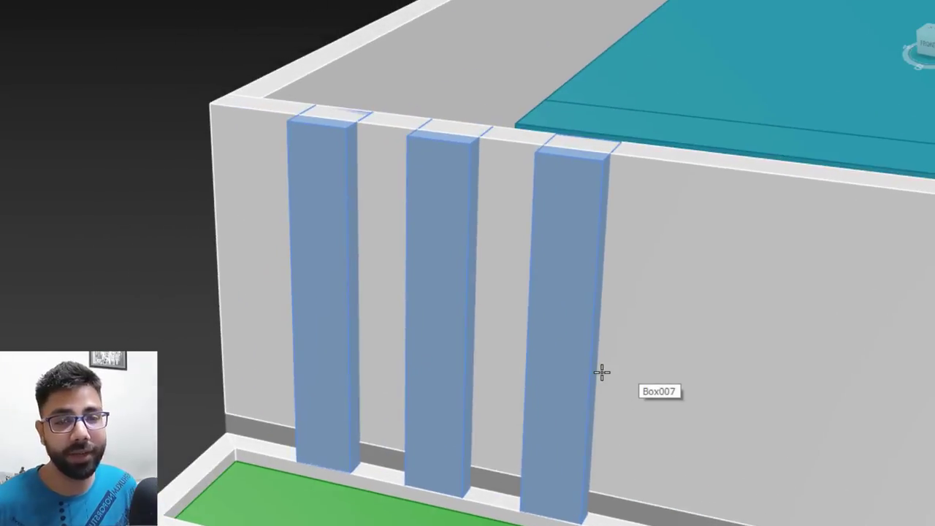
Set the front boundary wall's height to 4'.
{"action": "scroll", "coordinate": [726, 260], "scroll_direction": "down", "scroll_amount": 5}
{"action": "middle_click_drag", "start_coordinate": [801, 311], "coordinate": [513, 271], "text": "alt"}
{"action": "scroll", "coordinate": [513, 270], "scroll_direction": "up", "scroll_amount": 3}
{"action": "middle_click_drag", "start_coordinate": [514, 270], "coordinate": [487, 297]}
{"action": "left_click", "coordinate": [614, 213]}
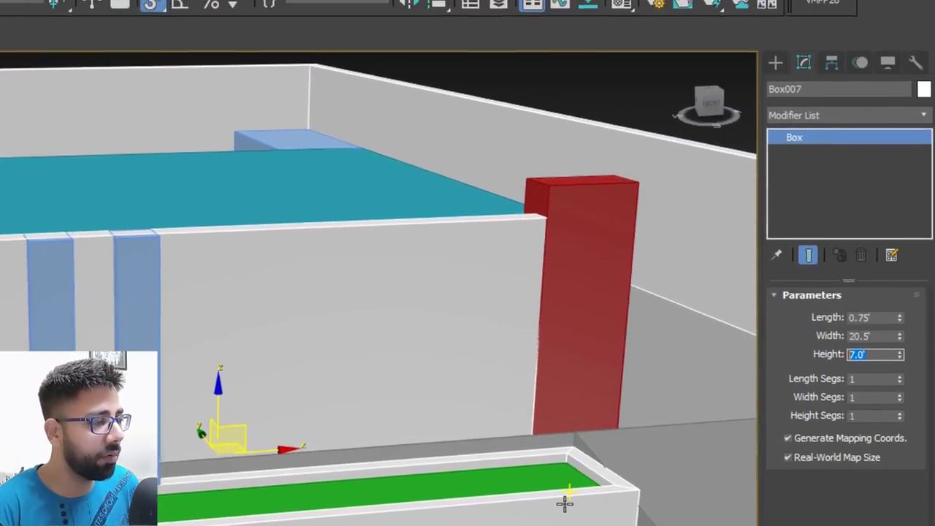
{"action": "type", "text": "4"}
{"action": "key", "text": "Return"}
Examine how the lowered front wall meets the pillars and the end of the side boundary wall.
{"action": "middle_click_drag", "start_coordinate": [153, 361], "coordinate": [132, 276], "text": "alt"}
{"action": "scroll", "coordinate": [132, 275], "scroll_direction": "up", "scroll_amount": 3}
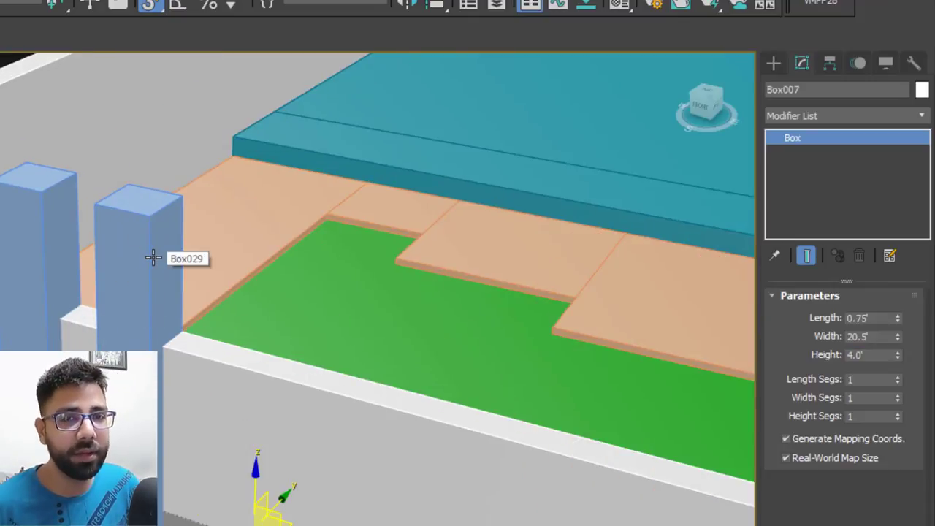
{"action": "middle_click_drag", "start_coordinate": [154, 277], "coordinate": [468, 361], "text": "alt"}
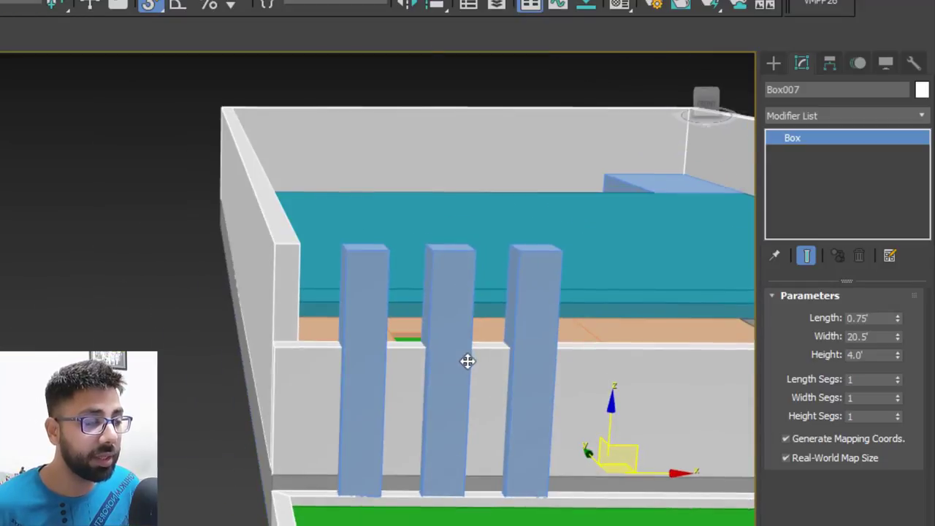
{"action": "scroll", "coordinate": [340, 379], "scroll_direction": "up", "scroll_amount": 3}
{"action": "middle_click_drag", "start_coordinate": [340, 379], "coordinate": [402, 406], "text": "alt"}
{"action": "middle_click_drag", "start_coordinate": [378, 436], "coordinate": [262, 390]}
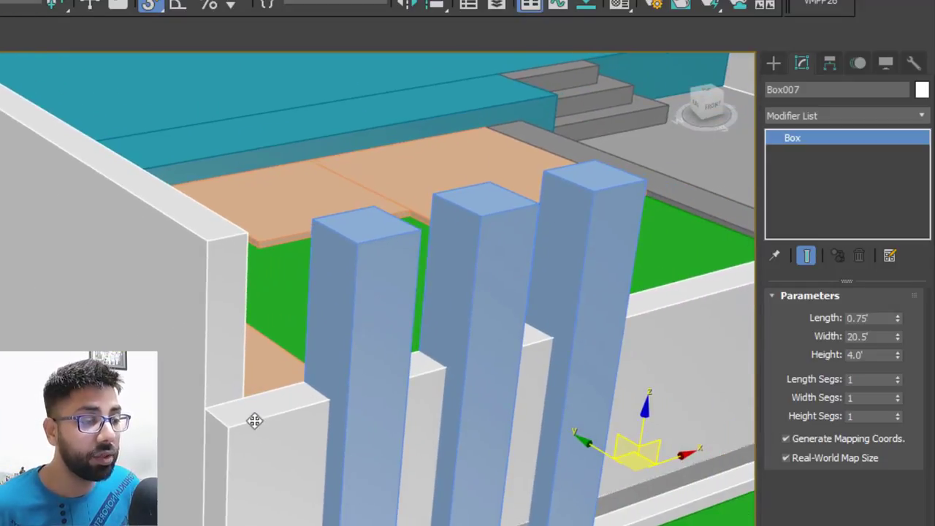
{"action": "scroll", "coordinate": [209, 287], "scroll_direction": "down", "scroll_amount": 4}
{"action": "left_click", "coordinate": [206, 286]}
{"action": "scroll", "coordinate": [202, 313], "scroll_direction": "up", "scroll_amount": 4}
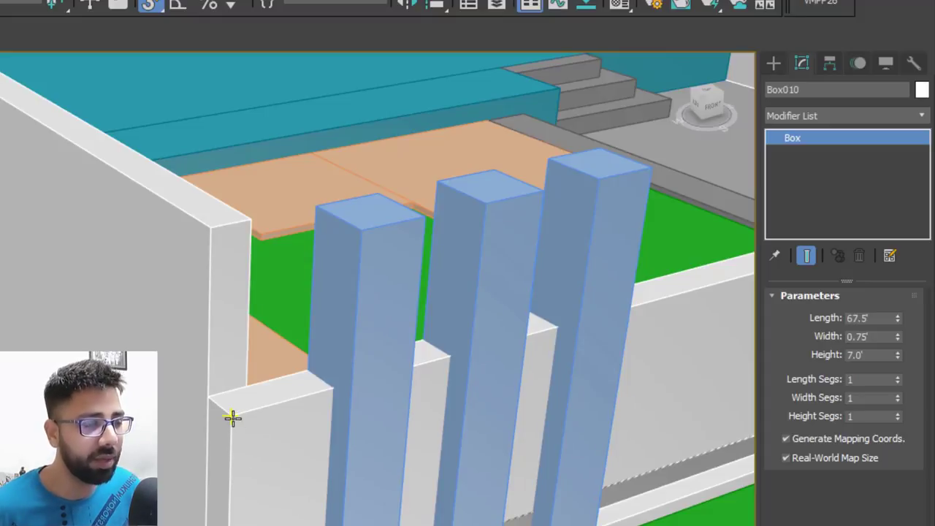
Delete the low front boundary wall running behind the planter, keeping the three pillars.
{"action": "left_click", "coordinate": [295, 460]}
{"action": "scroll", "coordinate": [248, 409], "scroll_direction": "down", "scroll_amount": 3}
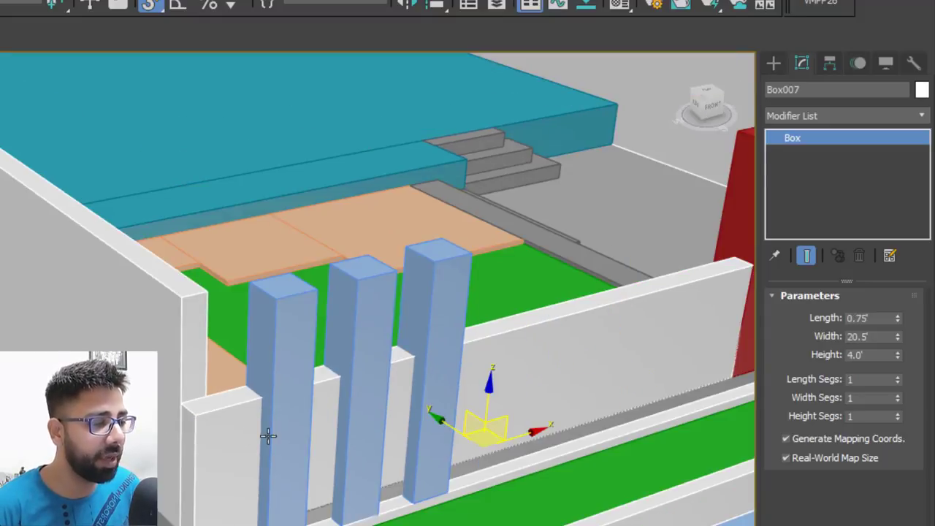
{"action": "key", "text": "Delete"}
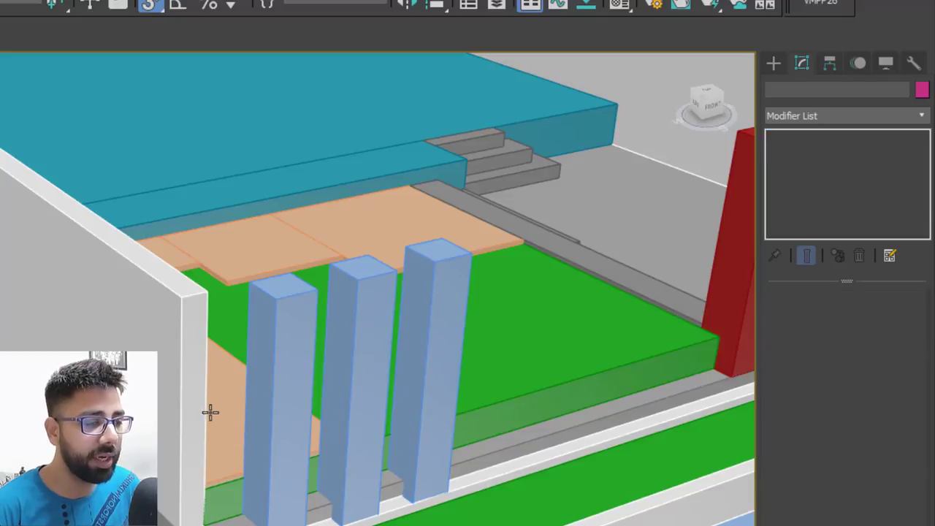
Set the length of the side boundary wall beside the three pillars to 68.25'.
{"action": "left_click", "coordinate": [149, 331]}
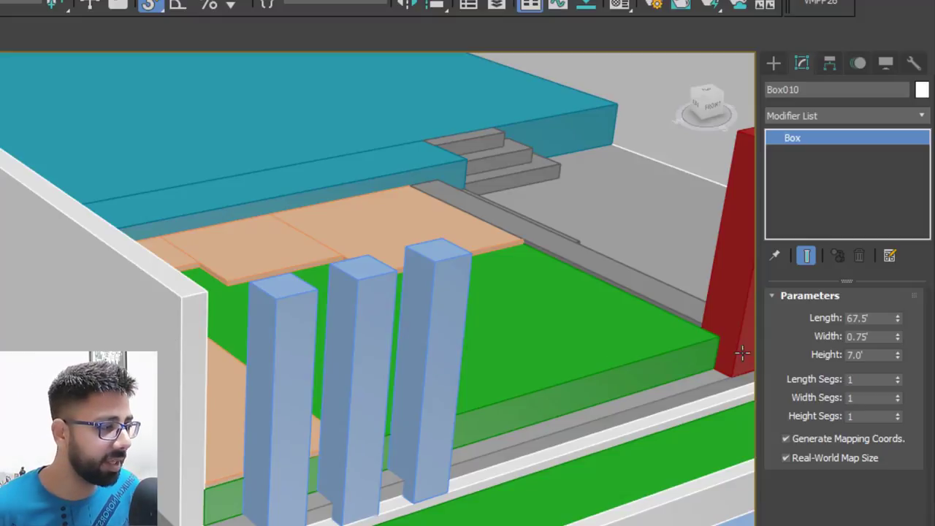
{"action": "left_click_drag", "start_coordinate": [884, 319], "coordinate": [777, 347]}
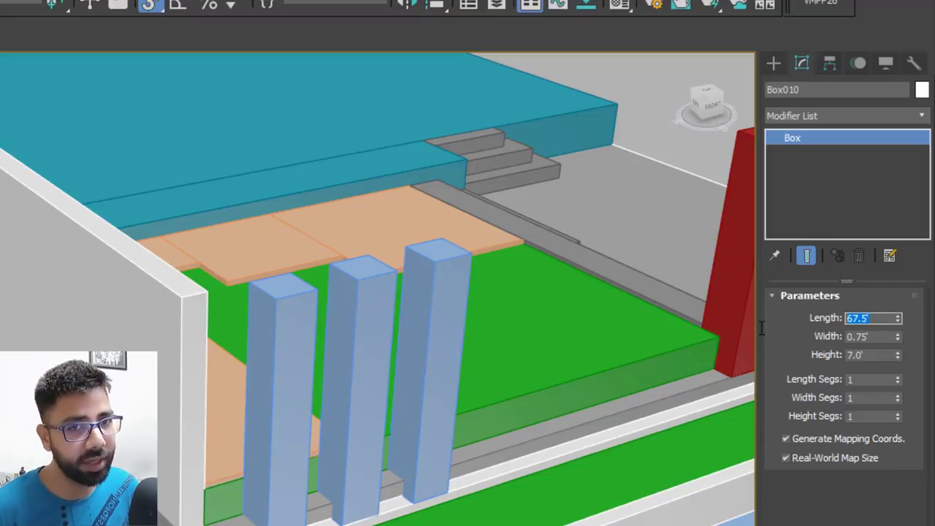
{"action": "middle_click_drag", "start_coordinate": [226, 463], "coordinate": [231, 467], "text": "alt"}
{"action": "middle_click_drag", "start_coordinate": [210, 431], "coordinate": [460, 525]}
{"action": "left_click", "coordinate": [165, 298]}
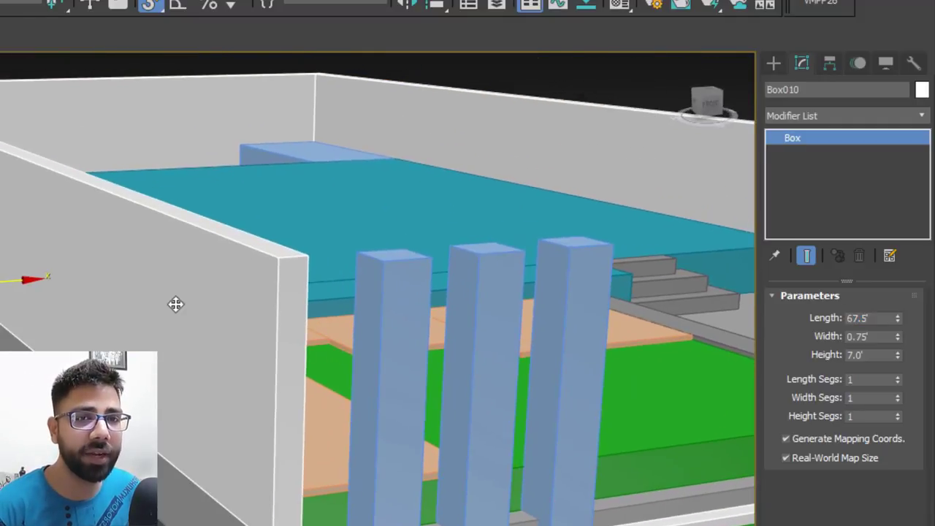
{"action": "mouse_move", "coordinate": [444, 351]}
{"action": "middle_mouse_down", "text": "alt"}
{"action": "mouse_move", "coordinate": [458, 339]}
{"action": "mouse_move", "coordinate": [446, 353]}
{"action": "middle_mouse_up", "text": "alt"}
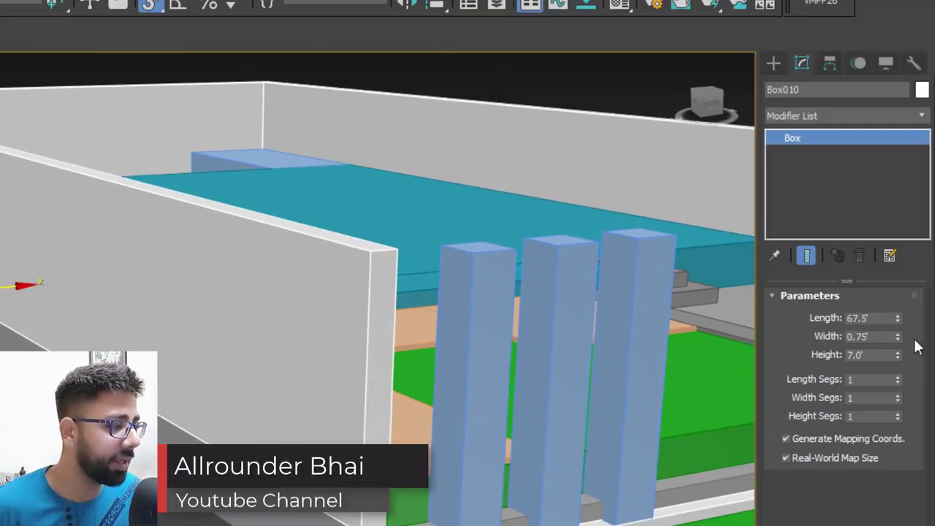
{"action": "left_click", "coordinate": [858, 318]}
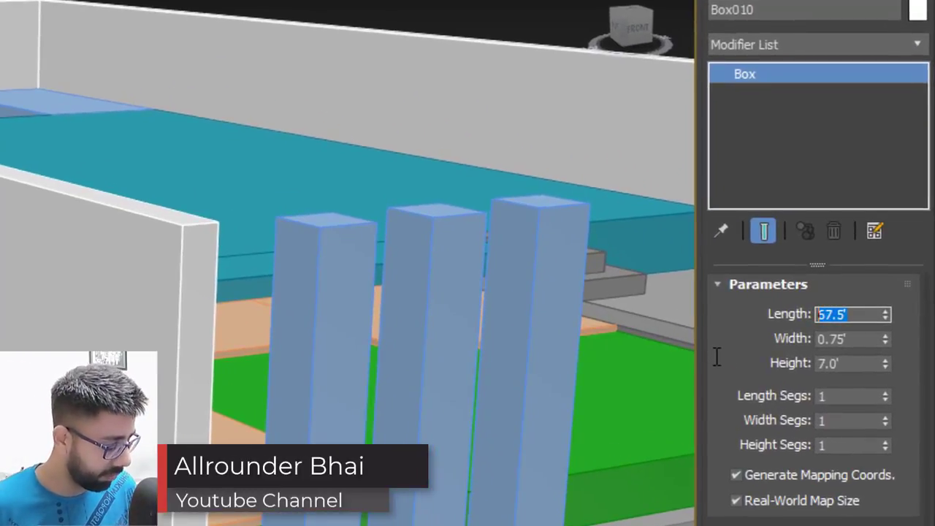
{"action": "type", "text": "68.25"}
{"action": "key", "text": "Return"}
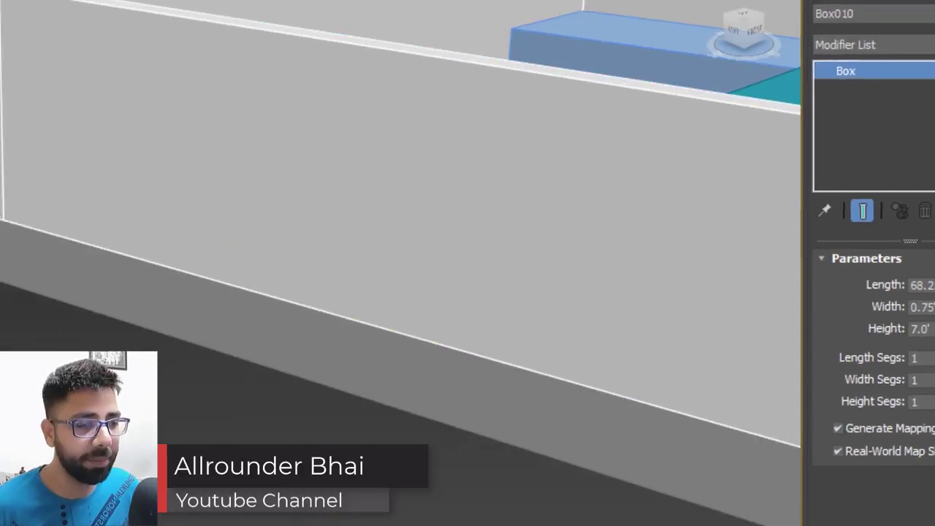
Move the lengthened side boundary wall along its length so its front end is flush with the base's front edge.
{"action": "scroll", "coordinate": [275, 154], "scroll_direction": "up", "scroll_amount": 5}
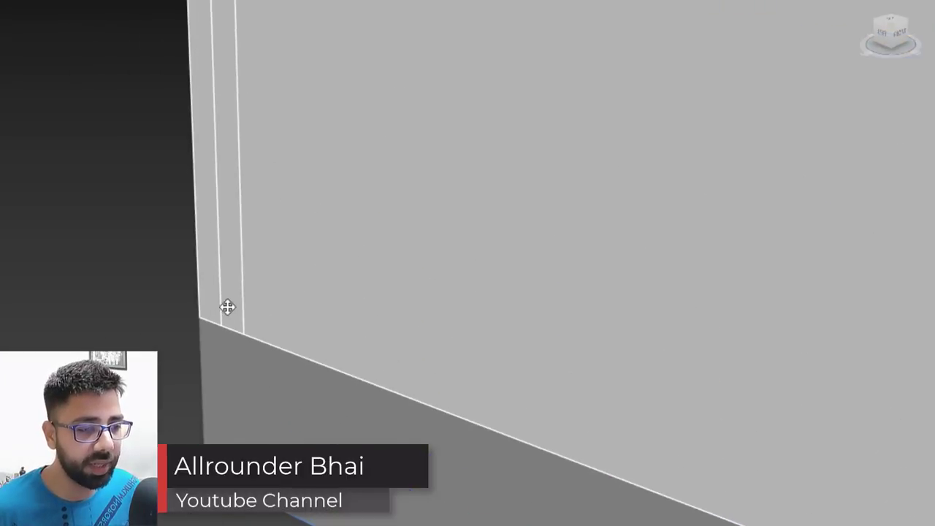
{"action": "left_click_drag", "start_coordinate": [223, 314], "coordinate": [183, 309]}
{"action": "scroll", "coordinate": [184, 314], "scroll_direction": "down", "scroll_amount": 8}
{"action": "scroll", "coordinate": [635, 468], "scroll_direction": "up", "scroll_amount": 6}
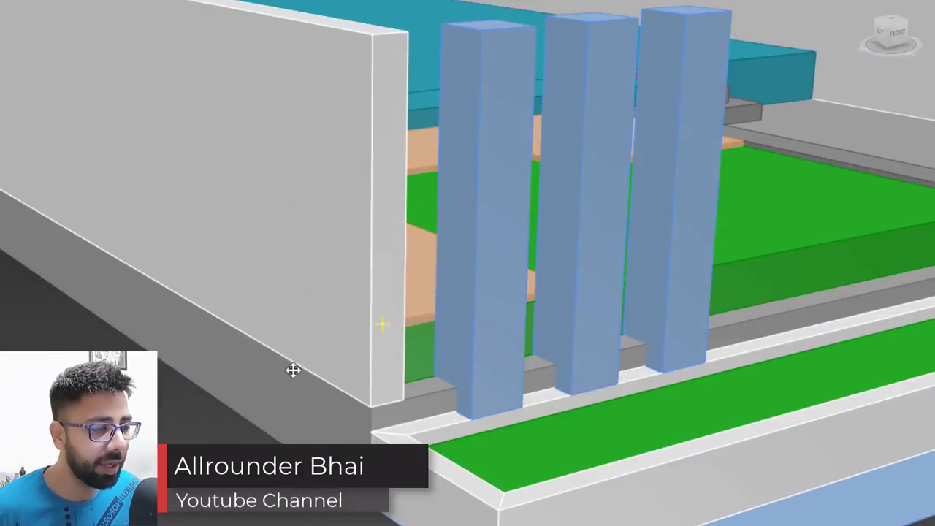
{"action": "scroll", "coordinate": [372, 350], "scroll_direction": "down", "scroll_amount": 5}
{"action": "middle_click_drag", "start_coordinate": [369, 348], "coordinate": [578, 397], "text": "alt"}
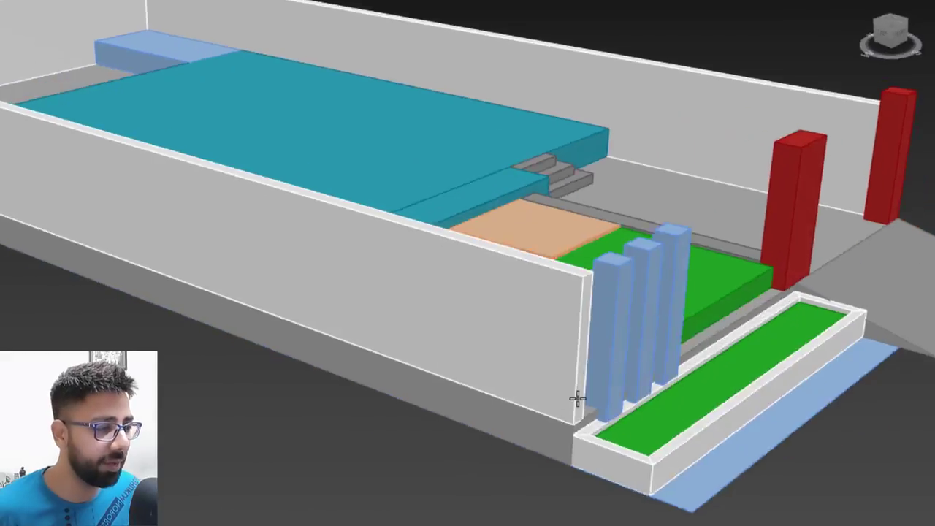
{"action": "scroll", "coordinate": [584, 389], "scroll_direction": "up", "scroll_amount": 5}
{"action": "middle_click_drag", "start_coordinate": [509, 369], "coordinate": [131, 390]}
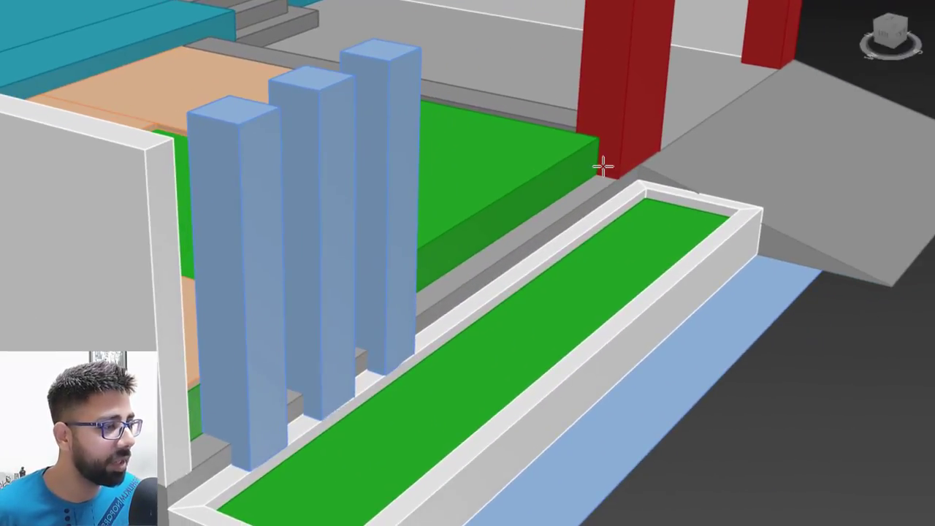
Draw a box 0.75' long and 19.75' wide behind the pillars, from the side wall to the red pillar, with height 4'.
{"action": "scroll", "coordinate": [586, 100], "scroll_direction": "up", "scroll_amount": 3}
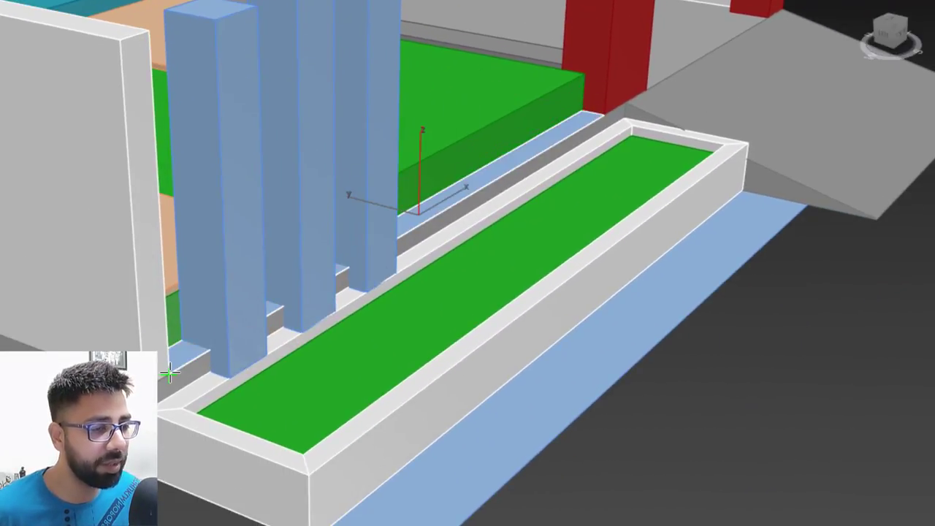
{"action": "scroll", "coordinate": [255, 241], "scroll_direction": "down", "scroll_amount": 3}
{"action": "left_click", "coordinate": [139, 159]}
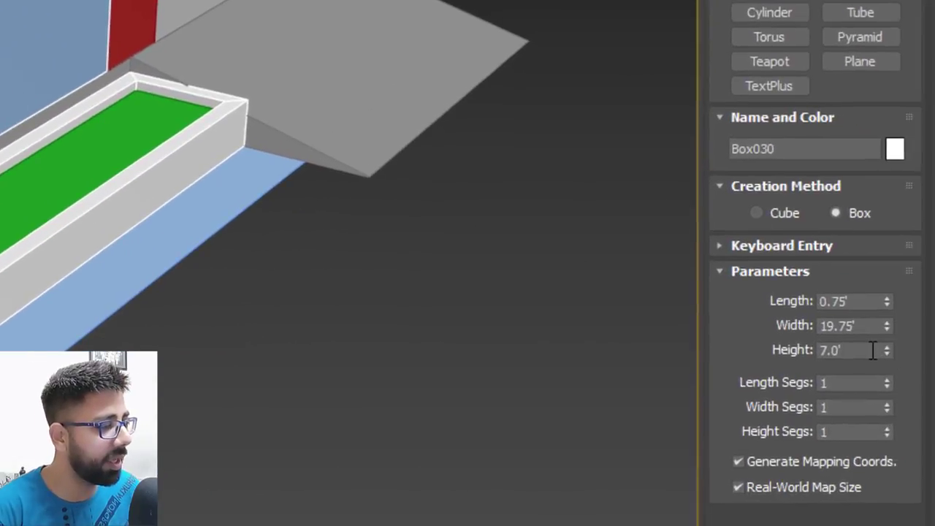
{"action": "left_click_drag", "start_coordinate": [871, 350], "coordinate": [428, 440]}
{"action": "type", "text": "4"}
{"action": "key", "text": "Return"}
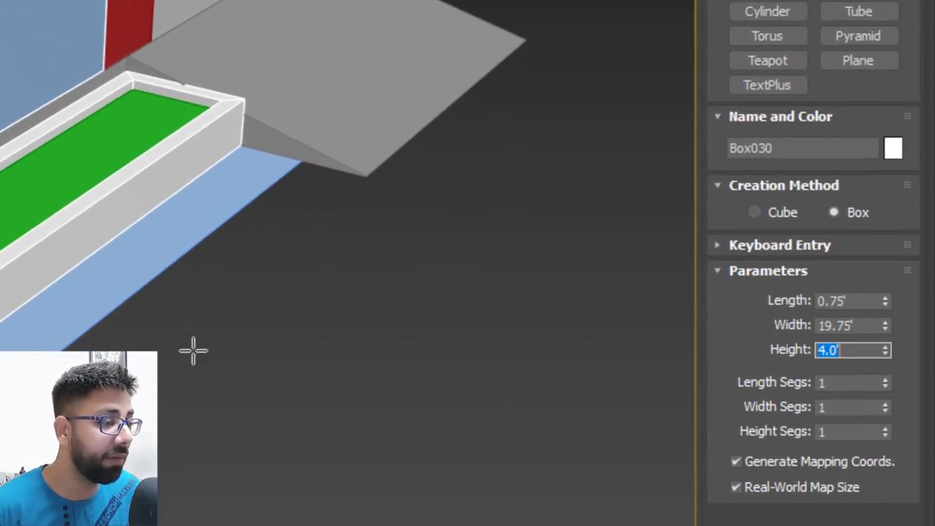
Draw a 3' high box on top of the new front wall up to the side wall's top and set its length to 1".
{"action": "scroll", "coordinate": [192, 350], "scroll_direction": "up", "scroll_amount": 3}
{"action": "left_click_drag", "start_coordinate": [536, 22], "coordinate": [196, 400]}
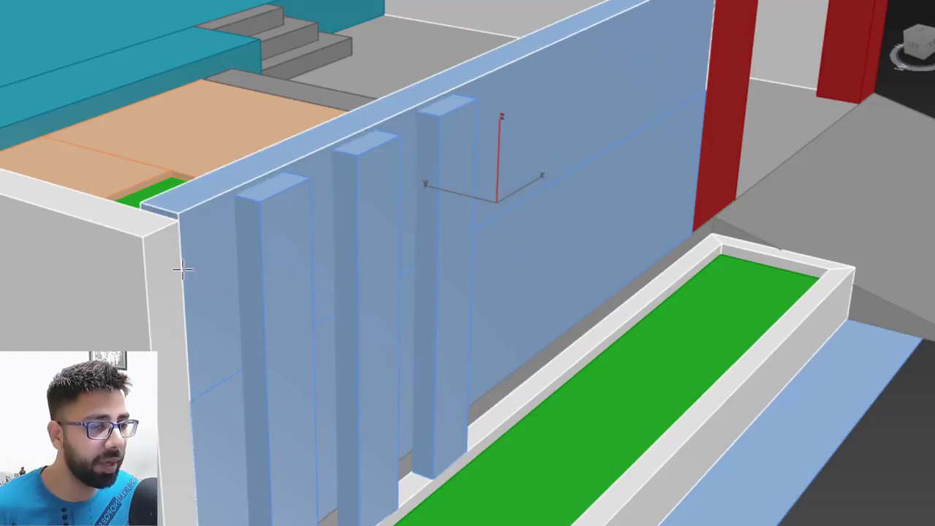
{"action": "left_click", "coordinate": [180, 222]}
{"action": "scroll", "coordinate": [181, 222], "scroll_direction": "down", "scroll_amount": 3}
{"action": "middle_click_drag", "start_coordinate": [276, 258], "coordinate": [299, 277], "text": "alt"}
{"action": "scroll", "coordinate": [299, 277], "scroll_direction": "up", "scroll_amount": 2}
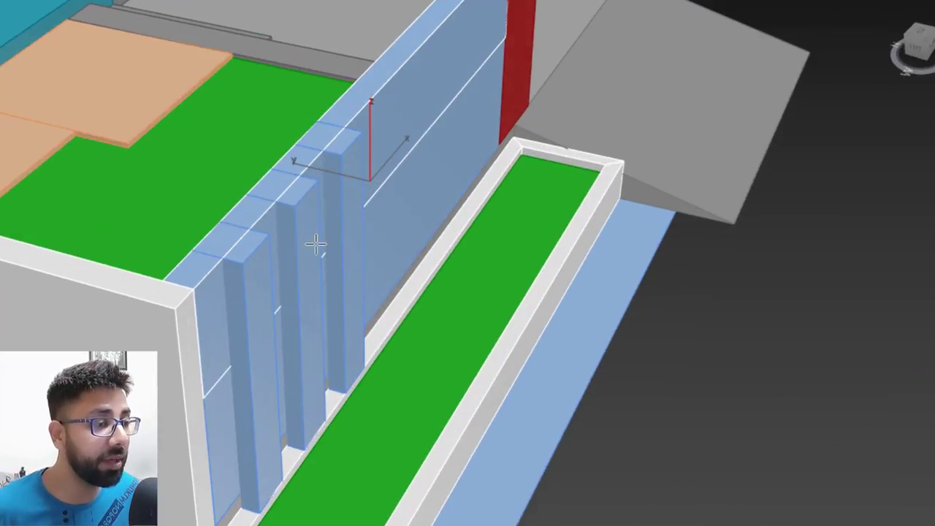
{"action": "middle_click_drag", "start_coordinate": [317, 244], "coordinate": [316, 223], "text": "alt"}
{"action": "left_click_drag", "start_coordinate": [860, 319], "coordinate": [668, 350]}
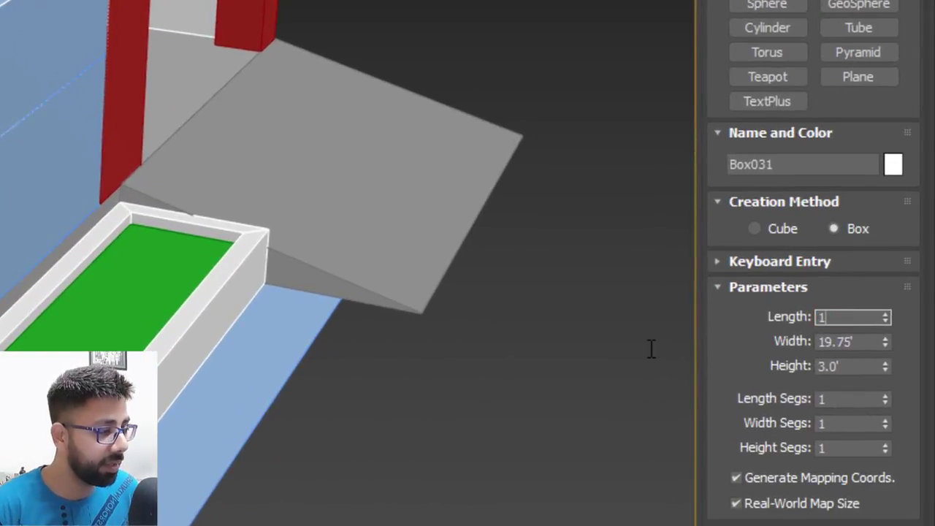
{"action": "type", "text": "1\""}
{"action": "key", "text": "Return"}
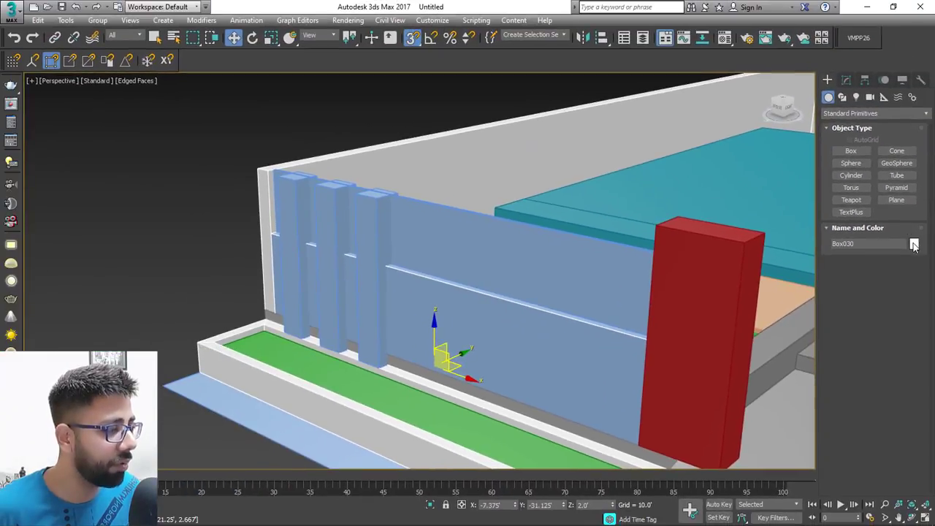
Color the lower front wall white and the thin panel above it pale cyan.
{"action": "left_click", "coordinate": [893, 165]}
{"action": "left_click", "coordinate": [717, 207]}
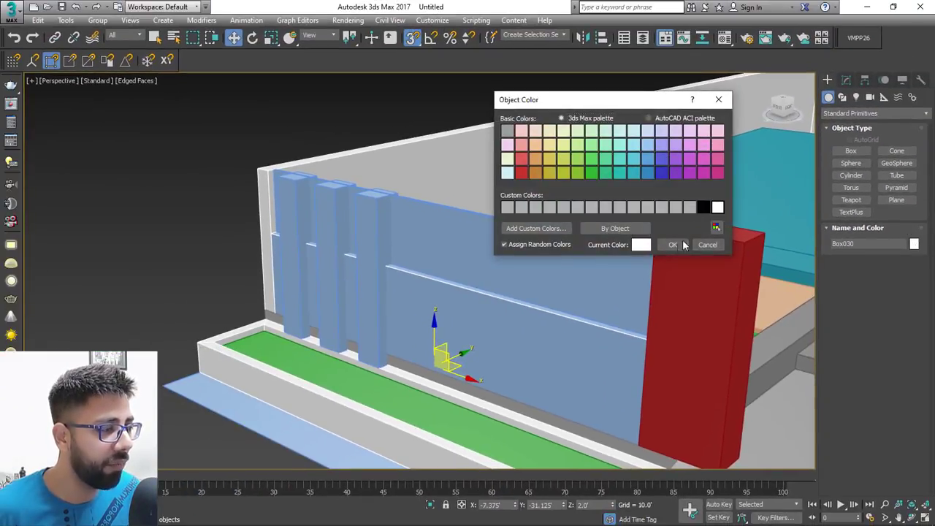
{"action": "left_click", "coordinate": [672, 245]}
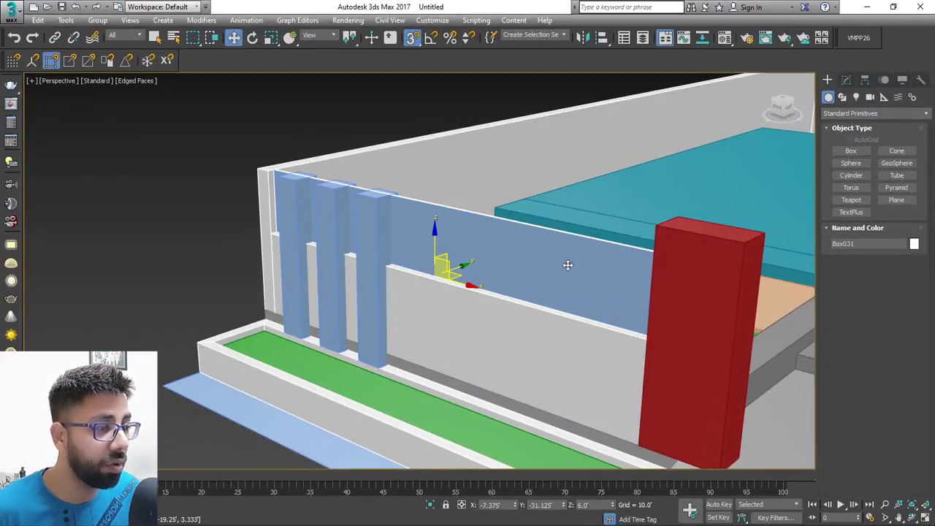
{"action": "left_click", "coordinate": [913, 244]}
{"action": "left_click", "coordinate": [620, 132]}
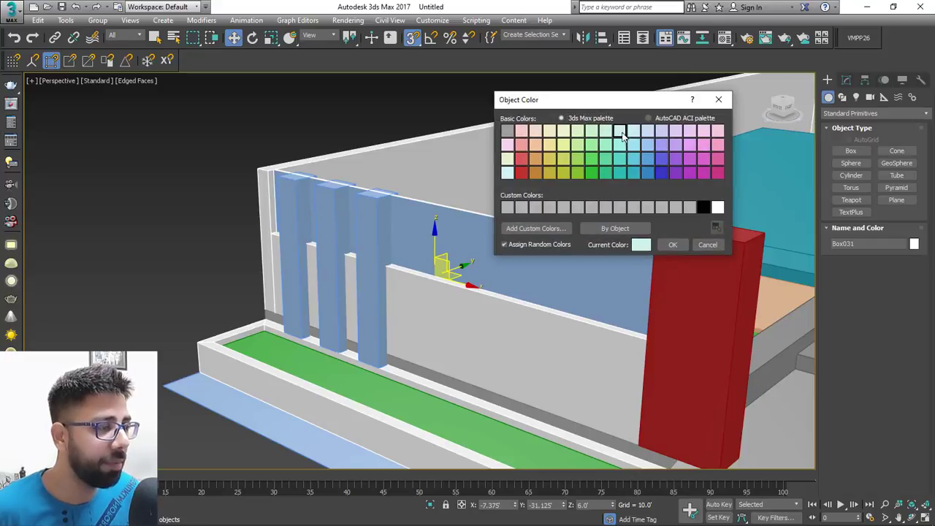
{"action": "left_click", "coordinate": [676, 242]}
Color all three front pillars white.
{"action": "middle_click_drag", "start_coordinate": [383, 304], "coordinate": [556, 296]}
{"action": "left_click", "coordinate": [556, 295]}
{"action": "left_click", "coordinate": [509, 288], "text": "ctrl"}
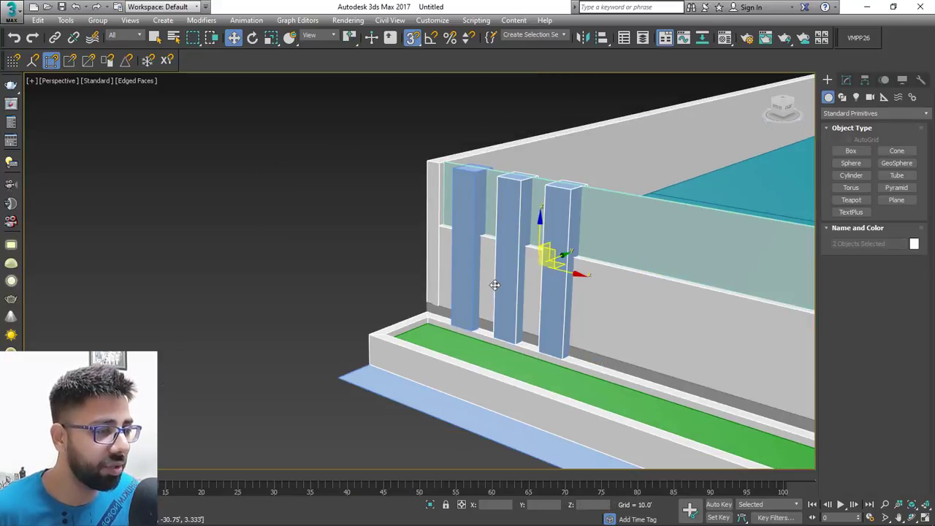
{"action": "left_click", "coordinate": [471, 276], "text": "ctrl"}
{"action": "left_click", "coordinate": [914, 244]}
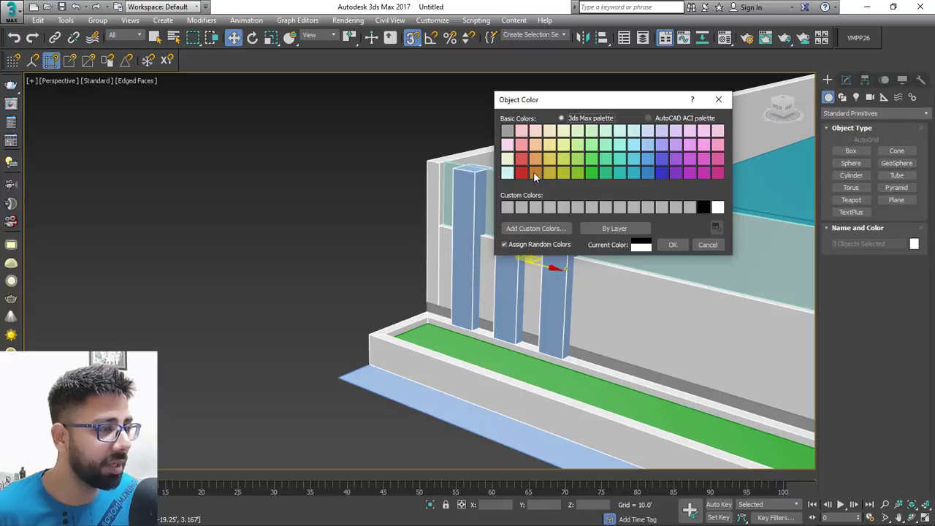
{"action": "left_click", "coordinate": [717, 208]}
{"action": "left_click", "coordinate": [673, 245]}
Inspect the colored front wall, panel and pillars in plain shading without edge lines.
{"action": "left_click", "coordinate": [320, 264]}
{"action": "key", "text": "F4"}
{"action": "middle_click_drag", "start_coordinate": [503, 270], "coordinate": [544, 271], "text": "alt"}
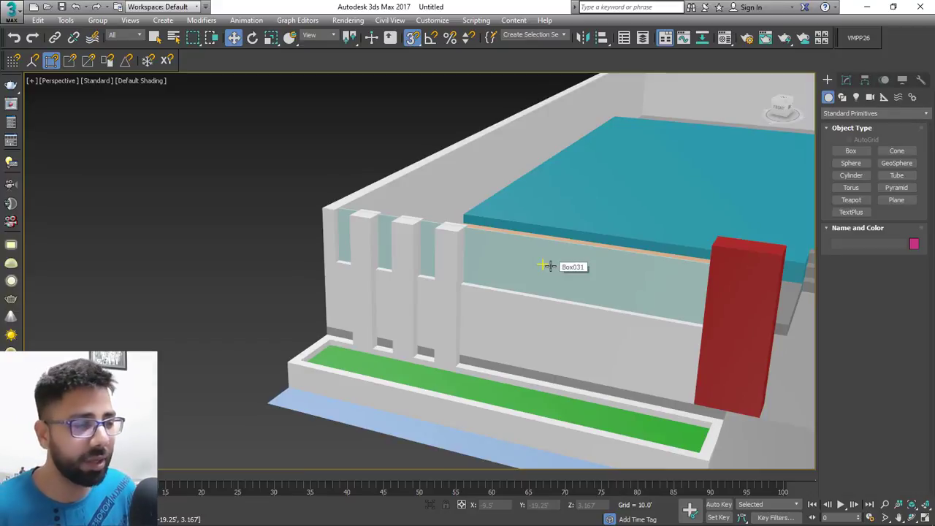
{"action": "middle_click_drag", "start_coordinate": [547, 265], "coordinate": [461, 250]}
Show the edge lines again and set the lower front wall's width to 8'.
{"action": "left_click", "coordinate": [507, 302]}
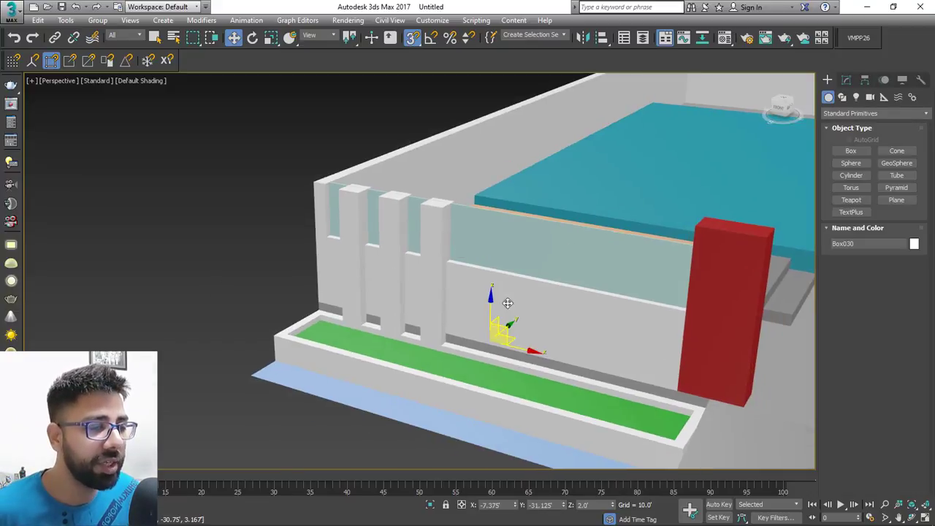
{"action": "middle_click_drag", "start_coordinate": [525, 322], "coordinate": [510, 322]}
{"action": "key", "text": "F4"}
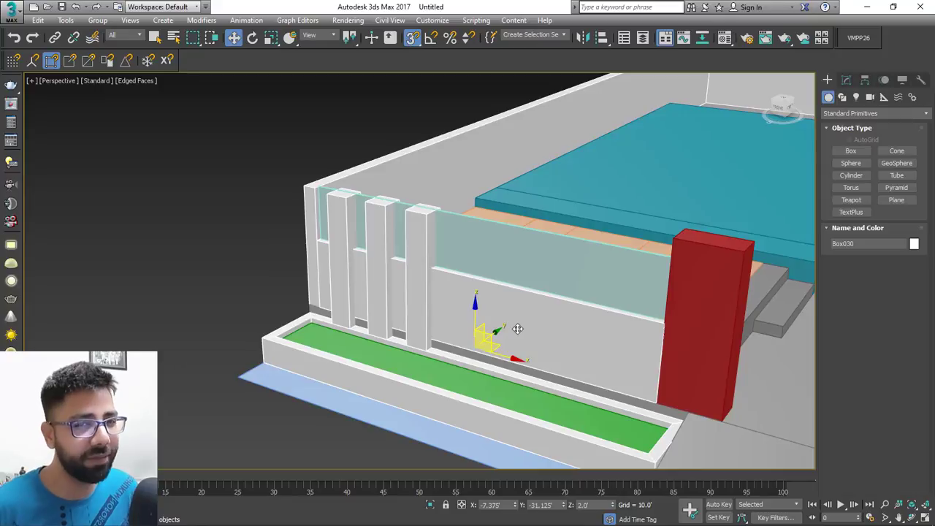
{"action": "left_click", "coordinate": [846, 80]}
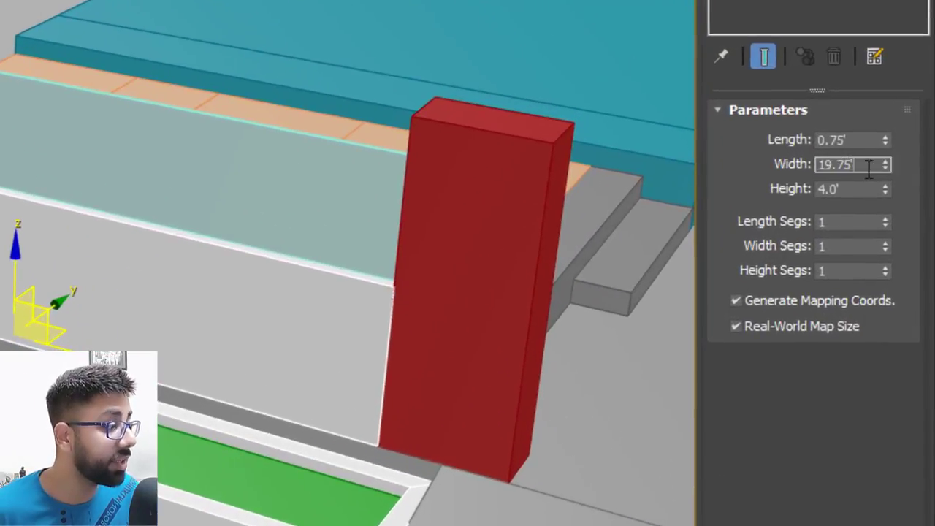
{"action": "double_click", "coordinate": [862, 196]}
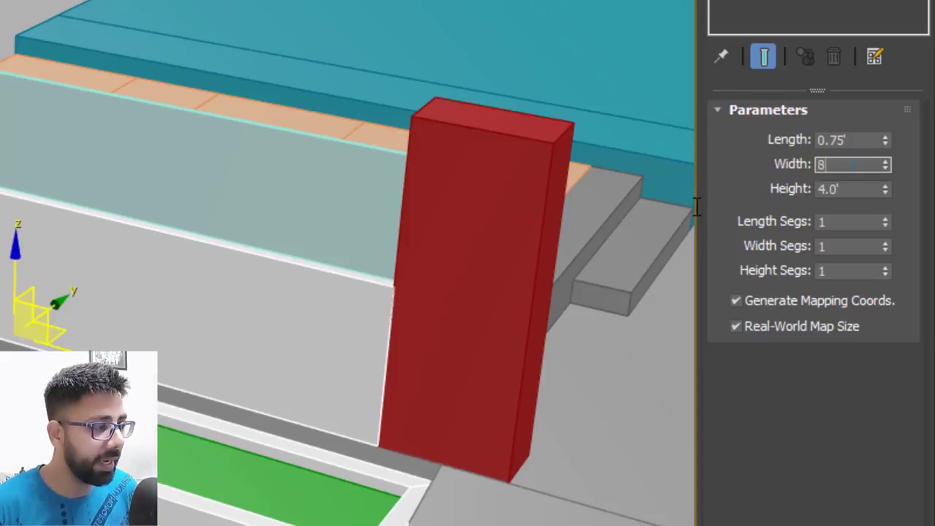
{"action": "middle_click_drag", "start_coordinate": [136, 267], "coordinate": [106, 273], "text": "alt"}
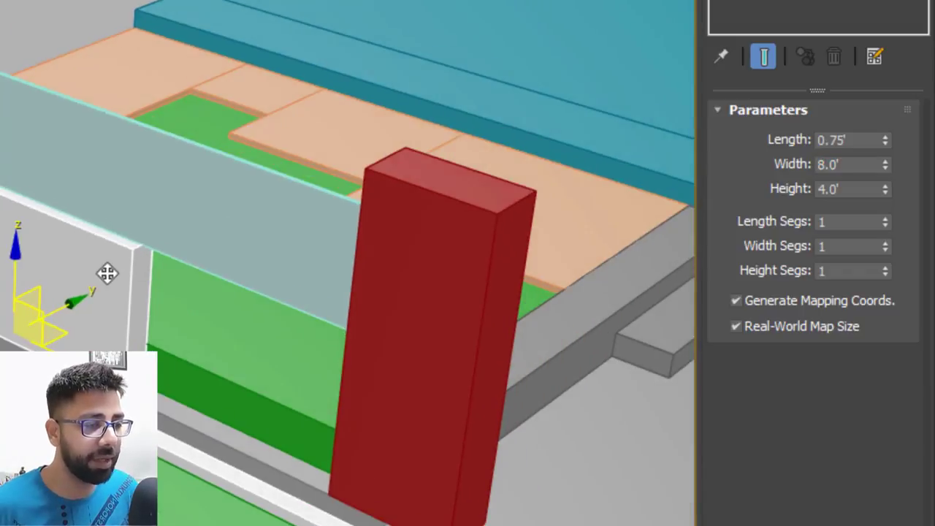
Move the shortened front wall along its width until its end meets the side boundary wall, snapping in wireframe.
{"action": "scroll", "coordinate": [111, 353], "scroll_direction": "up", "scroll_amount": 3}
{"action": "middle_click_drag", "start_coordinate": [112, 355], "coordinate": [155, 252]}
{"action": "key", "text": "F3"}
{"action": "left_click_drag", "start_coordinate": [286, 357], "coordinate": [92, 274]}
{"action": "scroll", "coordinate": [229, 230], "scroll_direction": "down", "scroll_amount": 2}
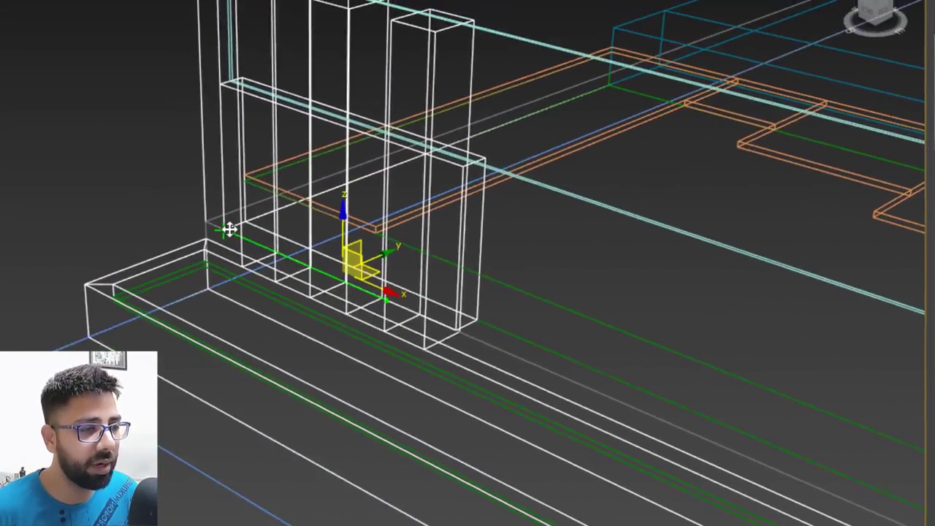
{"action": "key", "text": "F3"}
{"action": "left_click", "coordinate": [178, 211]}
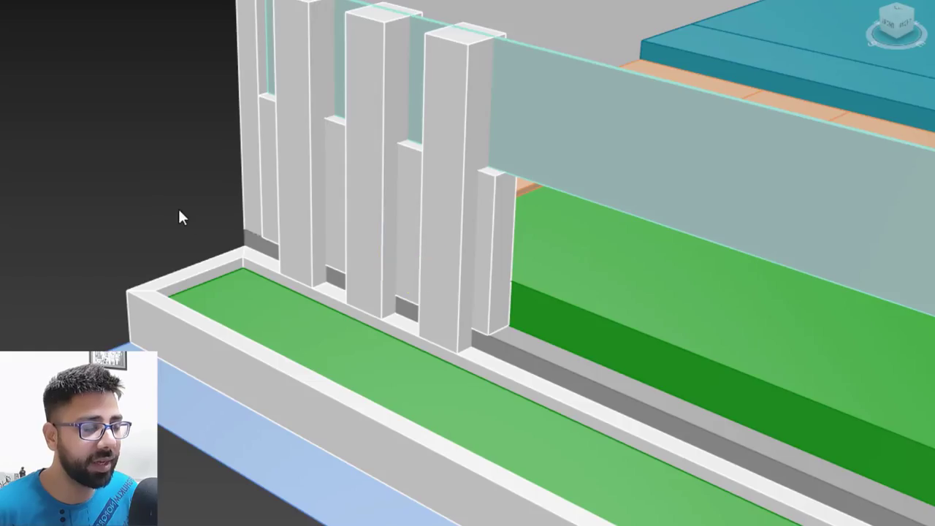
Set the width of the lower front wall behind the pillars to 10'.
{"action": "scroll", "coordinate": [180, 212], "scroll_direction": "down", "scroll_amount": 4}
{"action": "middle_click_drag", "start_coordinate": [372, 265], "coordinate": [449, 260], "text": "alt"}
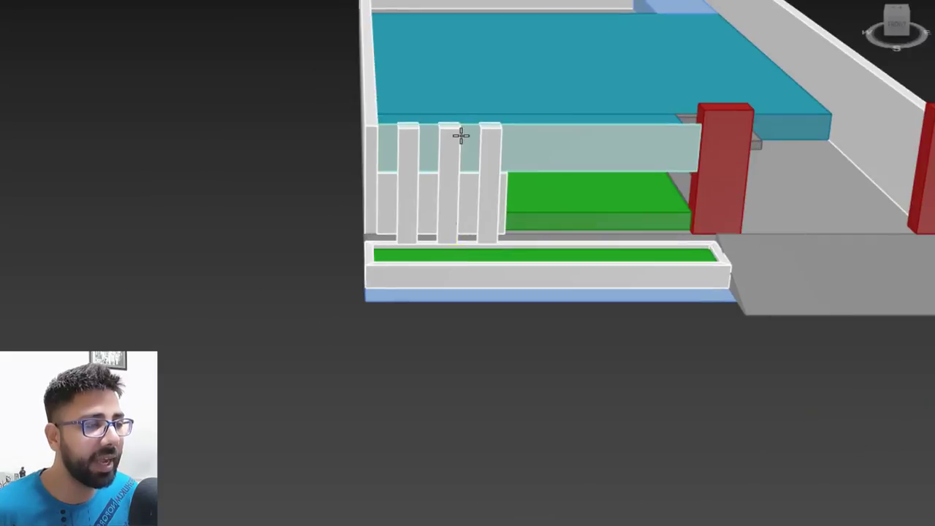
{"action": "scroll", "coordinate": [461, 107], "scroll_direction": "up", "scroll_amount": 5}
{"action": "middle_click_drag", "start_coordinate": [460, 165], "coordinate": [446, 68]}
{"action": "middle_click_drag", "start_coordinate": [483, 285], "coordinate": [456, 280], "text": "alt"}
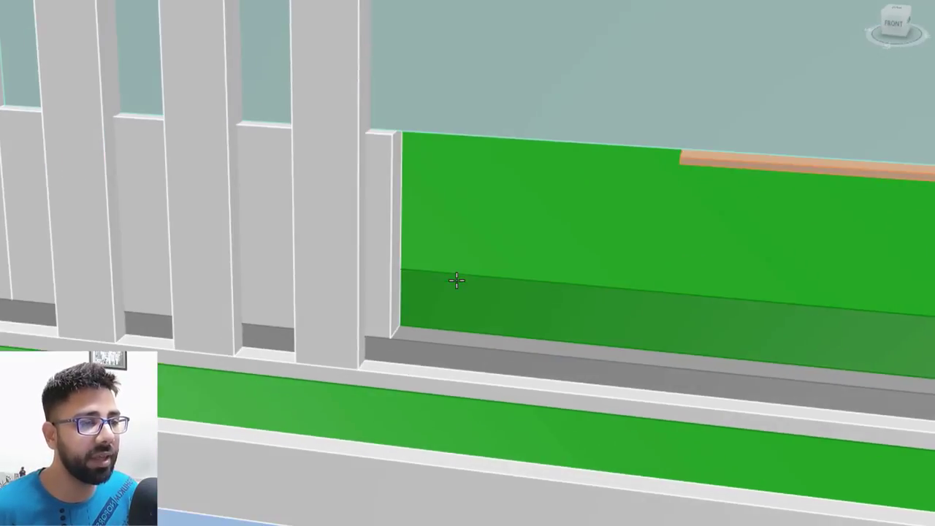
{"action": "middle_click_drag", "start_coordinate": [371, 233], "coordinate": [448, 336]}
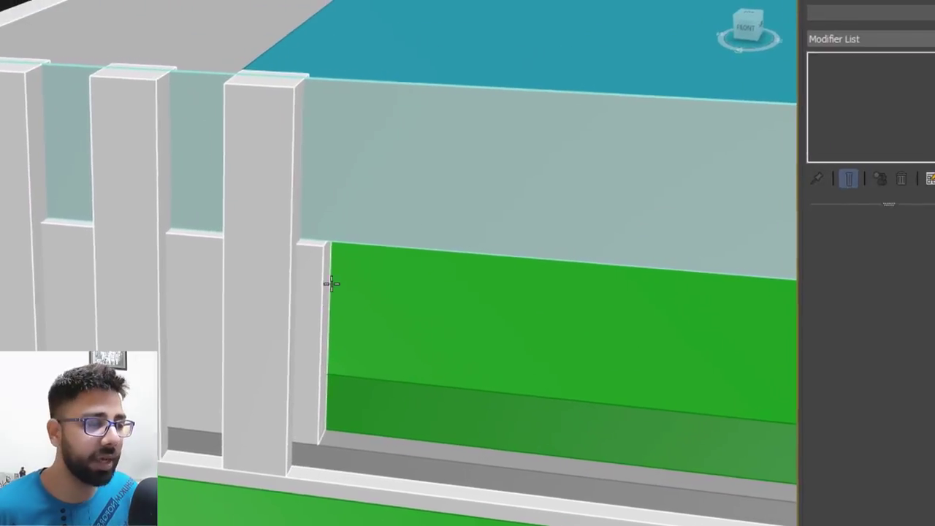
{"action": "left_click", "coordinate": [473, 280]}
{"action": "left_click_drag", "start_coordinate": [880, 261], "coordinate": [643, 303]}
{"action": "type", "text": "10"}
{"action": "key", "text": "Return"}
Move the widened front wall along its width so its end meets the side boundary wall again.
{"action": "middle_click_drag", "start_coordinate": [158, 378], "coordinate": [211, 383]}
{"action": "left_click_drag", "start_coordinate": [151, 417], "coordinate": [195, 419]}
{"action": "scroll", "coordinate": [205, 409], "scroll_direction": "down", "scroll_amount": 3}
{"action": "left_click", "coordinate": [279, 382]}
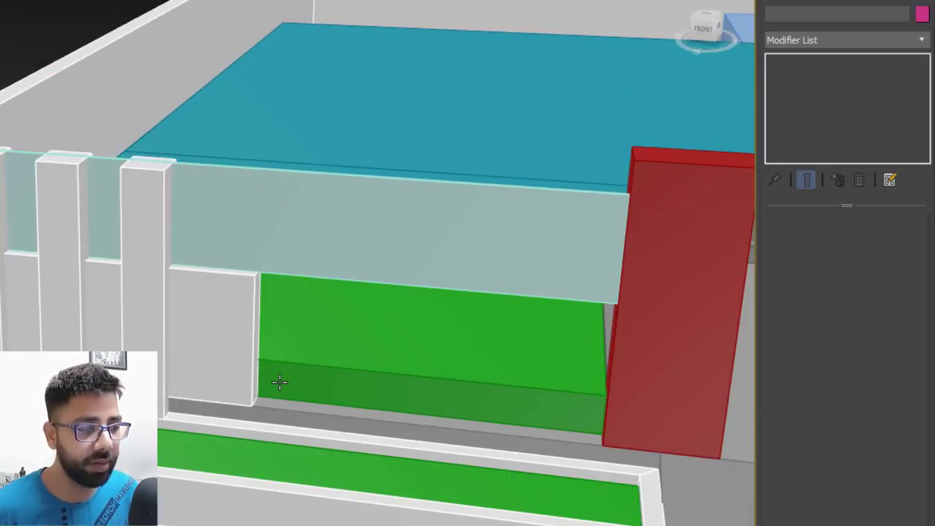
Draw a box 0.75' by 9.75' between the front wall and the red pillar, reducing its height to about half the wall's height.
{"action": "middle_click_drag", "start_coordinate": [586, 365], "coordinate": [417, 318]}
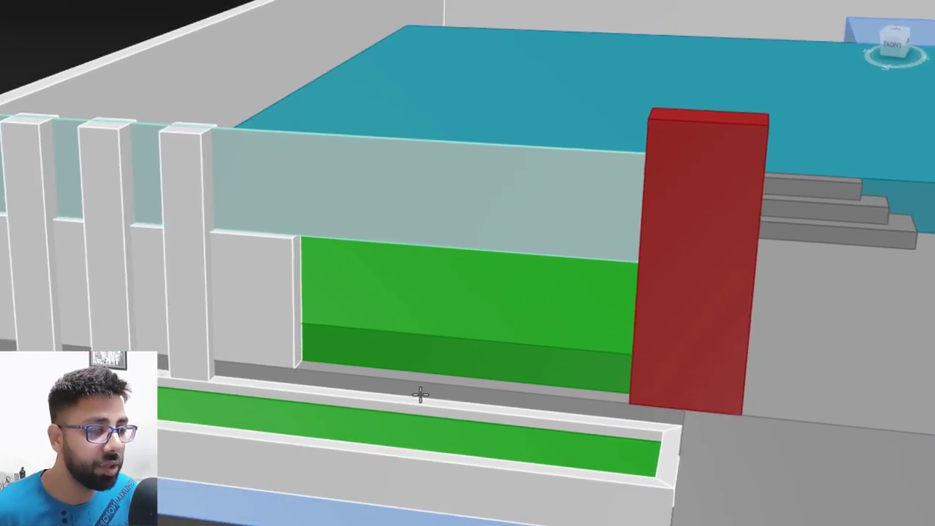
{"action": "middle_click_drag", "start_coordinate": [422, 393], "coordinate": [394, 371], "text": "alt"}
{"action": "scroll", "coordinate": [441, 413], "scroll_direction": "up", "scroll_amount": 2}
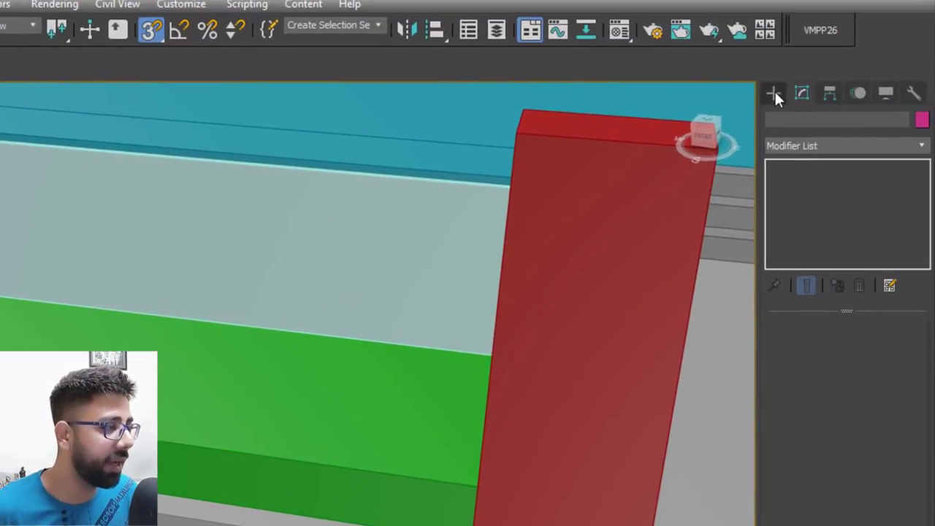
{"action": "left_click", "coordinate": [774, 93]}
{"action": "left_click", "coordinate": [808, 200]}
{"action": "middle_click_drag", "start_coordinate": [367, 378], "coordinate": [246, 357]}
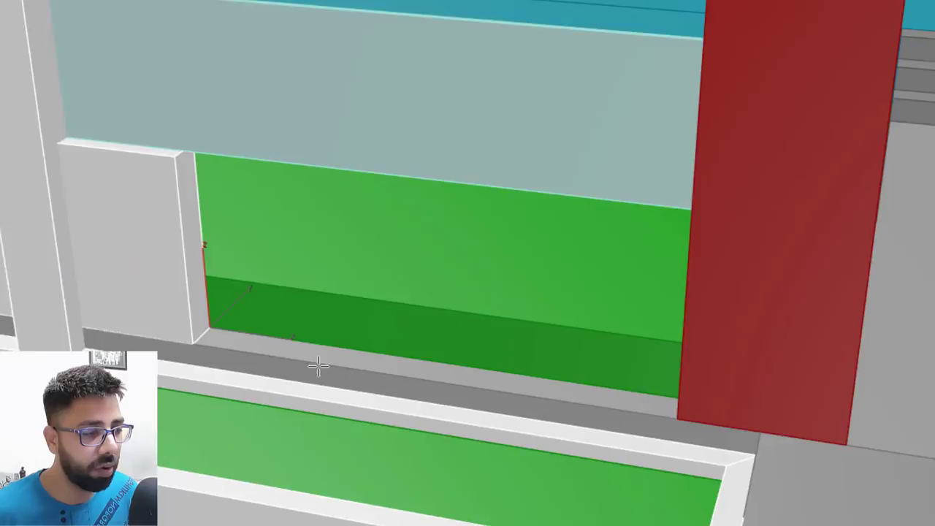
{"action": "left_click_drag", "start_coordinate": [223, 322], "coordinate": [697, 414]}
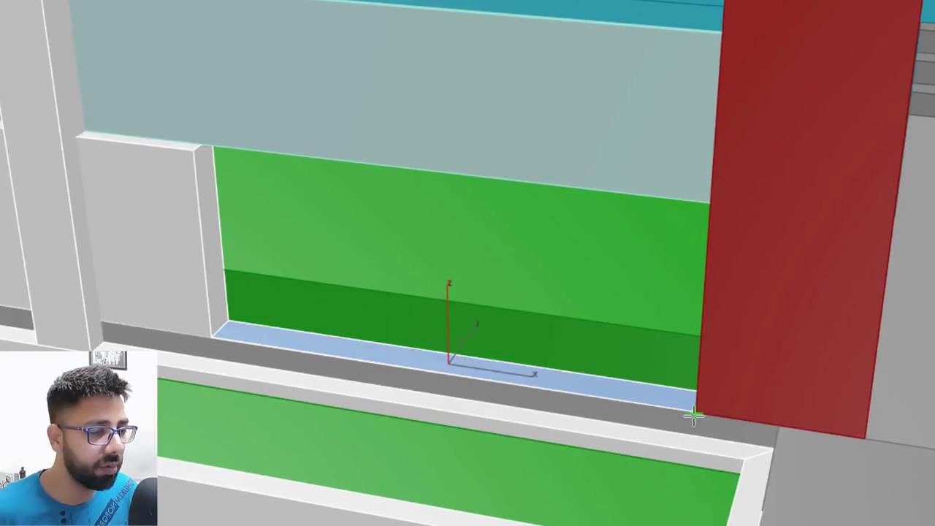
{"action": "left_click", "coordinate": [194, 149]}
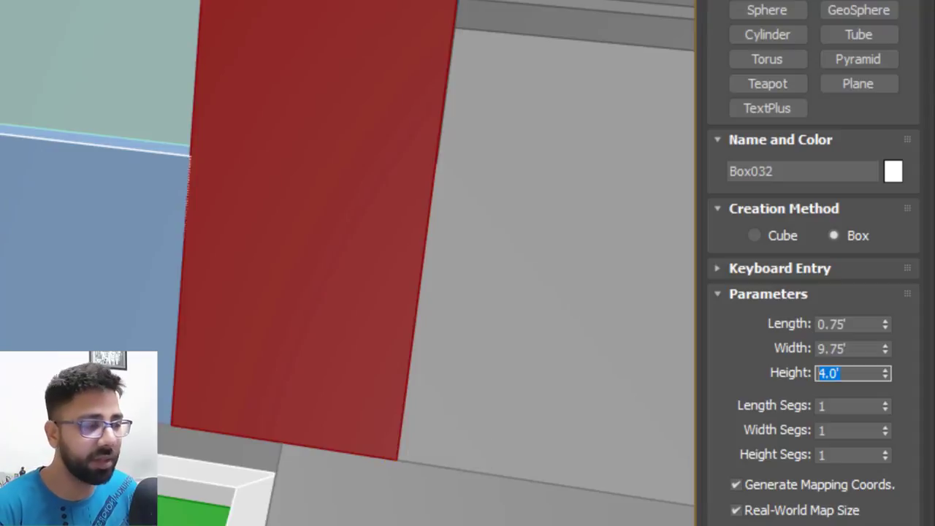
{"action": "key", "text": "Return"}
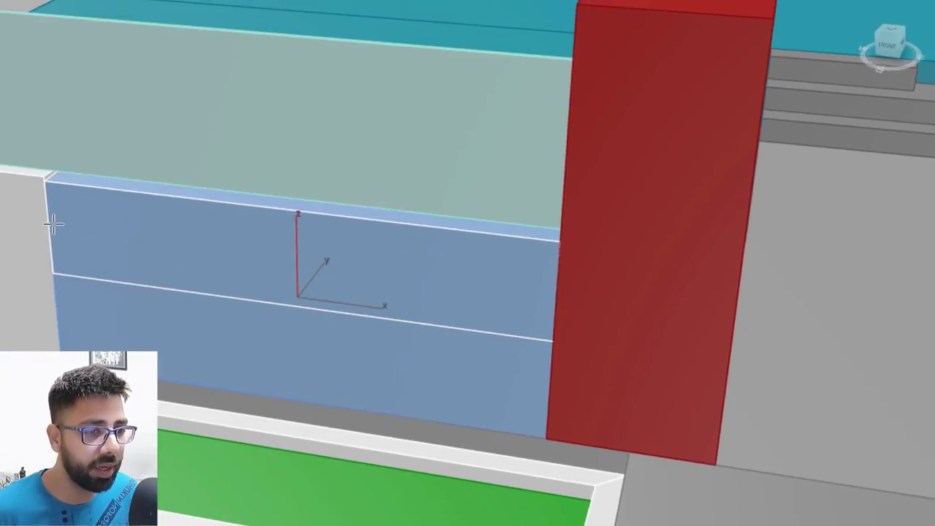
Stack a 1.5' high box of 0.75' by 9.75' on the gap's lower box, and another above it reaching the front wall's top.
{"action": "left_click", "coordinate": [41, 181]}
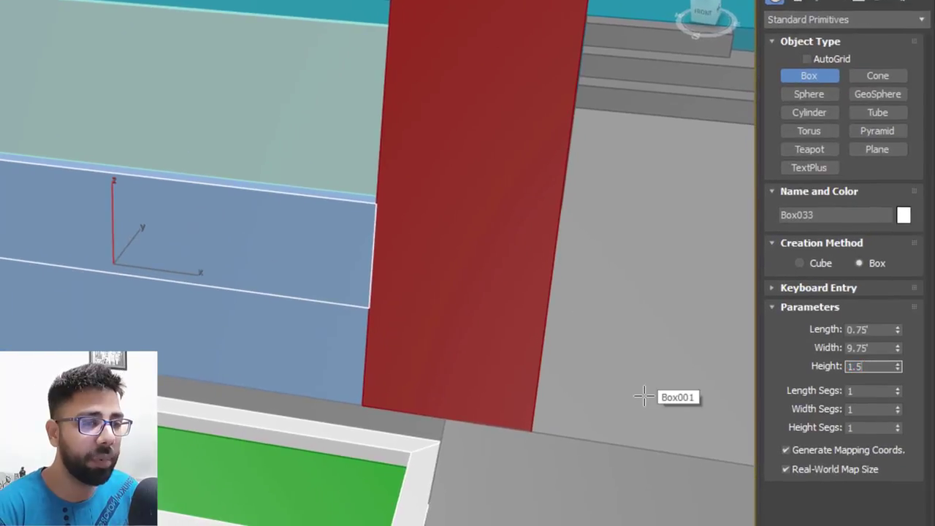
{"action": "key", "text": "Return"}
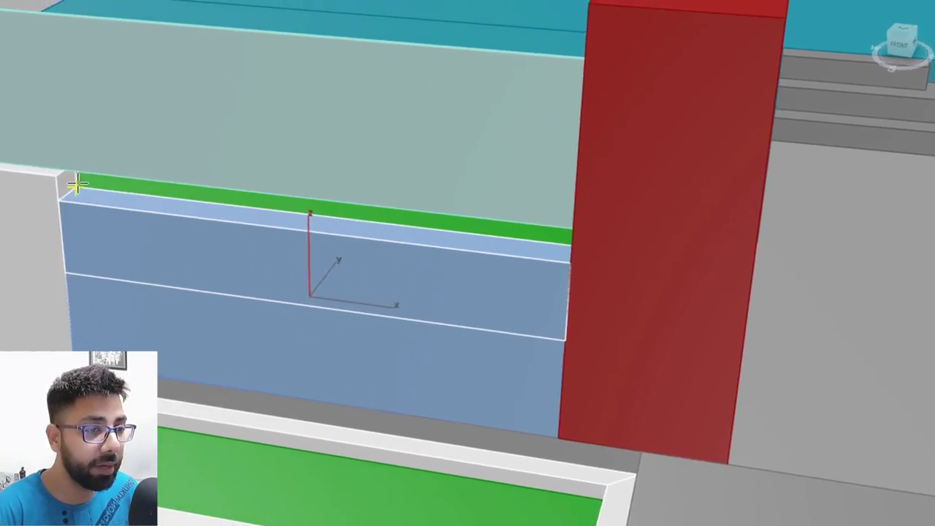
{"action": "left_click_drag", "start_coordinate": [75, 186], "coordinate": [574, 263]}
{"action": "left_click", "coordinate": [60, 177]}
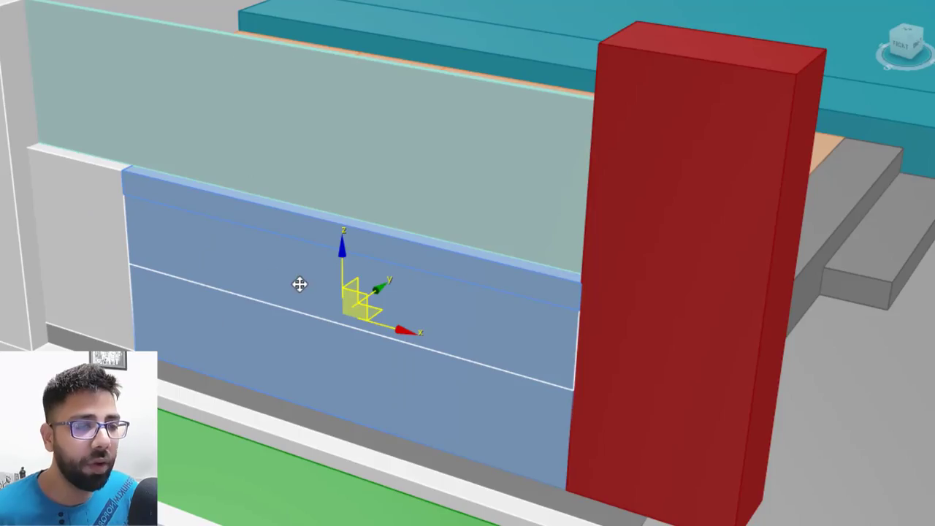
Set the length of the middle box between the stacked sections of the front wall to 0.5'.
{"action": "middle_click_drag", "start_coordinate": [299, 284], "coordinate": [322, 286], "text": "alt"}
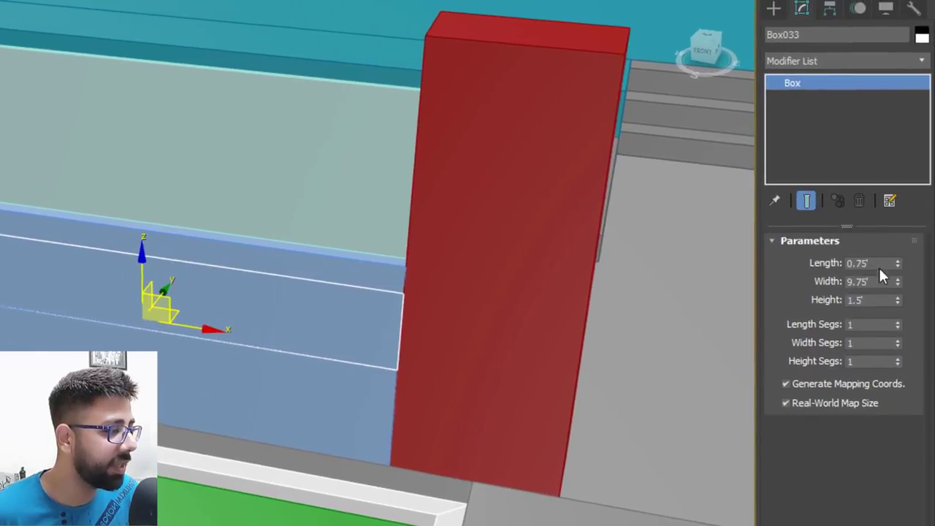
{"action": "left_click_drag", "start_coordinate": [881, 264], "coordinate": [749, 278]}
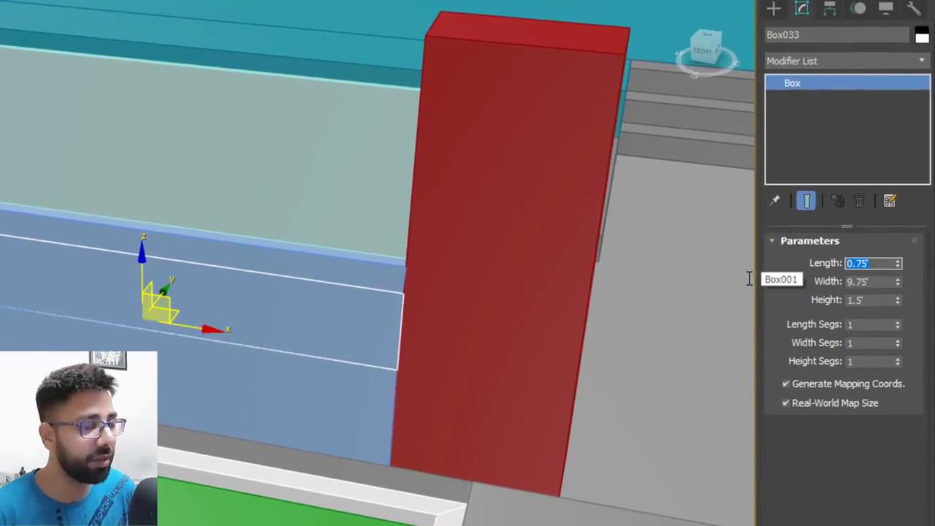
{"action": "type", "text": "0.5"}
{"action": "key", "text": "Return"}
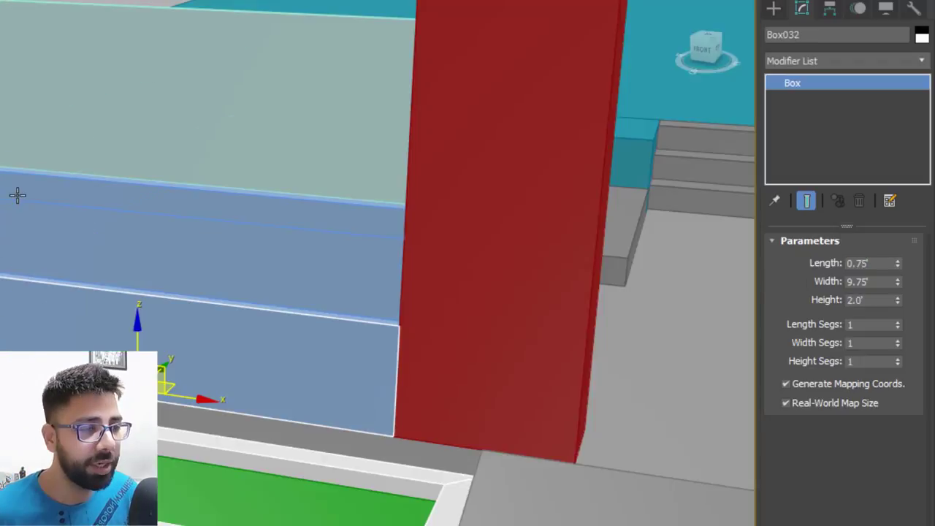
Colour the upper and lower boxes of the front wall stack white and the recessed middle box beige.
{"action": "left_click", "coordinate": [17, 194], "text": "ctrl"}
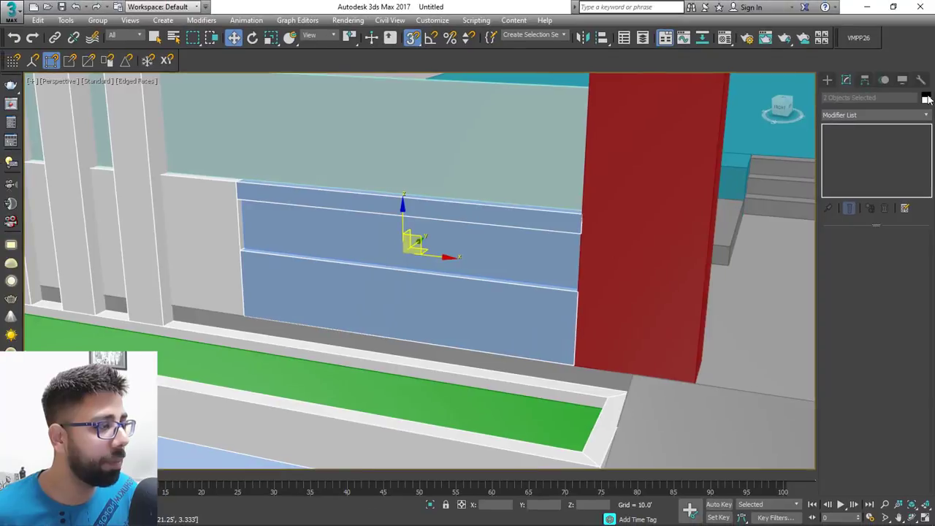
{"action": "left_click", "coordinate": [925, 97]}
{"action": "left_click", "coordinate": [719, 208]}
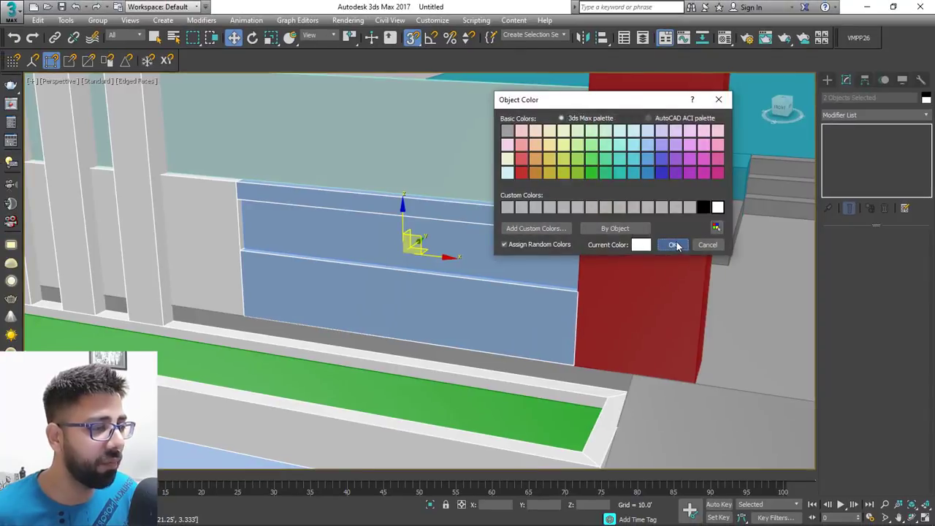
{"action": "left_click", "coordinate": [672, 244]}
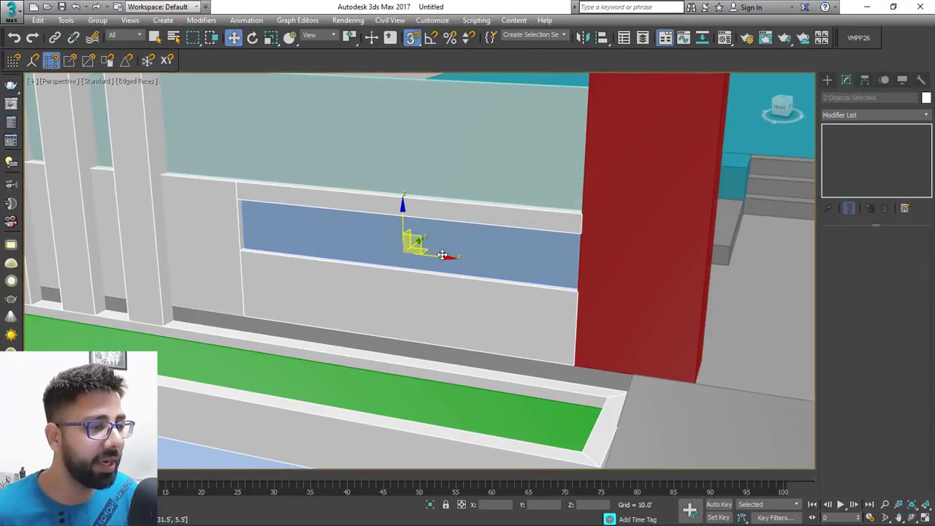
{"action": "left_click", "coordinate": [925, 97]}
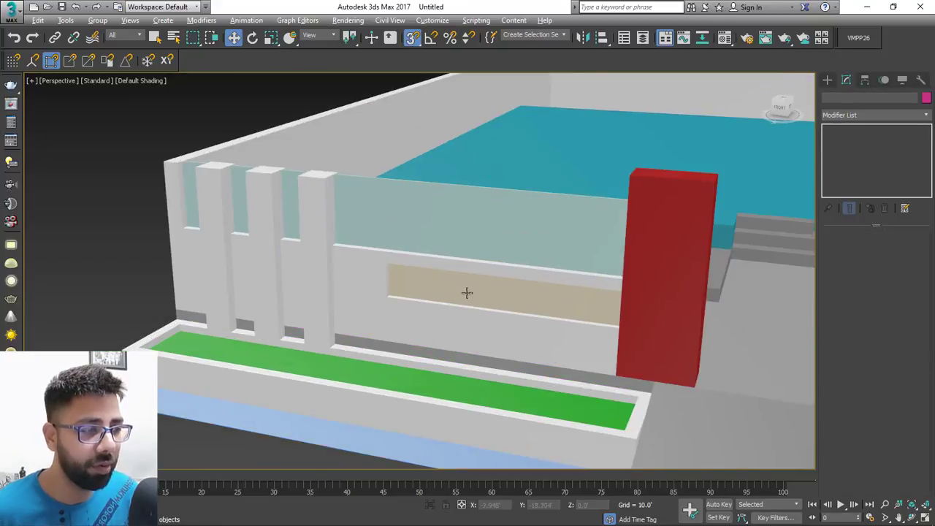
Recolour the light blue box in the plot's rear corner teal to match the main floor slab.
{"action": "mouse_move", "coordinate": [467, 292]}
{"action": "middle_mouse_down", "text": "alt"}
{"action": "mouse_move", "coordinate": [433, 284]}
{"action": "mouse_move", "coordinate": [582, 327]}
{"action": "middle_mouse_up", "text": "alt"}
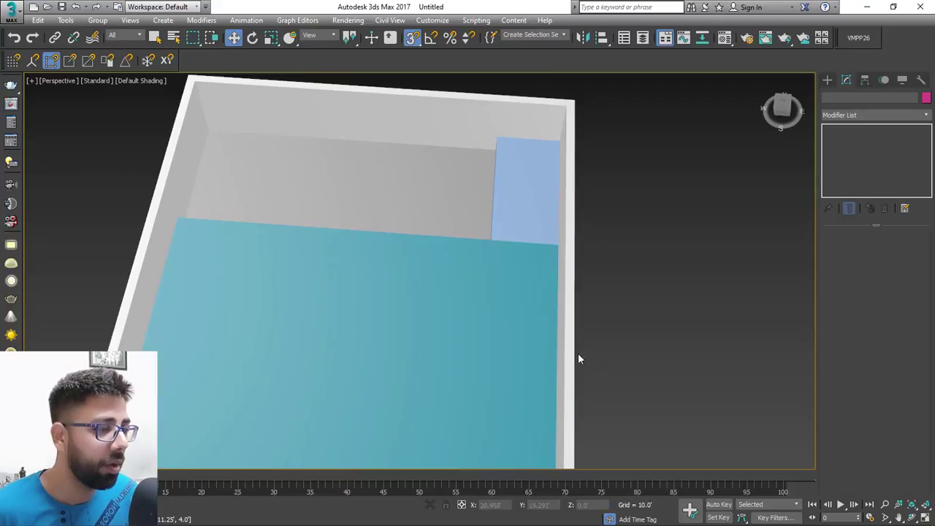
{"action": "middle_click_drag", "start_coordinate": [540, 225], "coordinate": [601, 311]}
{"action": "left_click", "coordinate": [583, 263]}
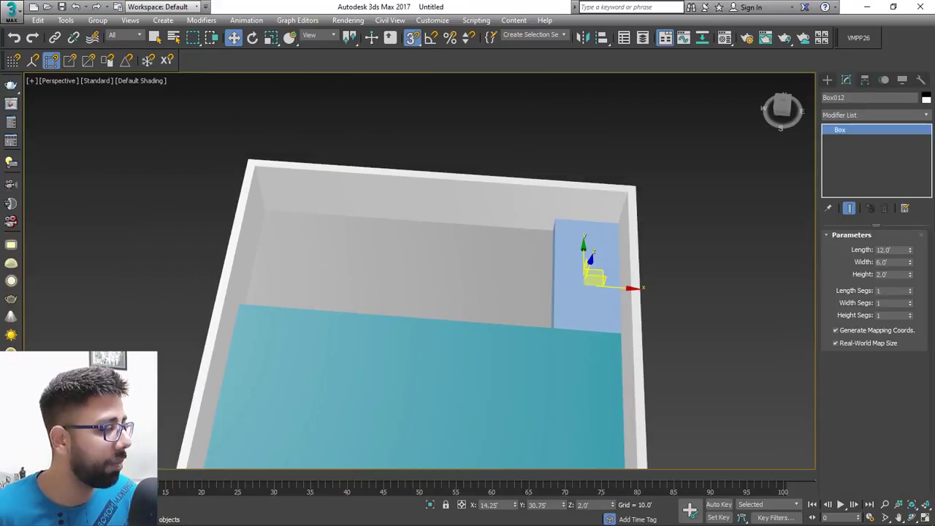
{"action": "left_click", "coordinate": [925, 99]}
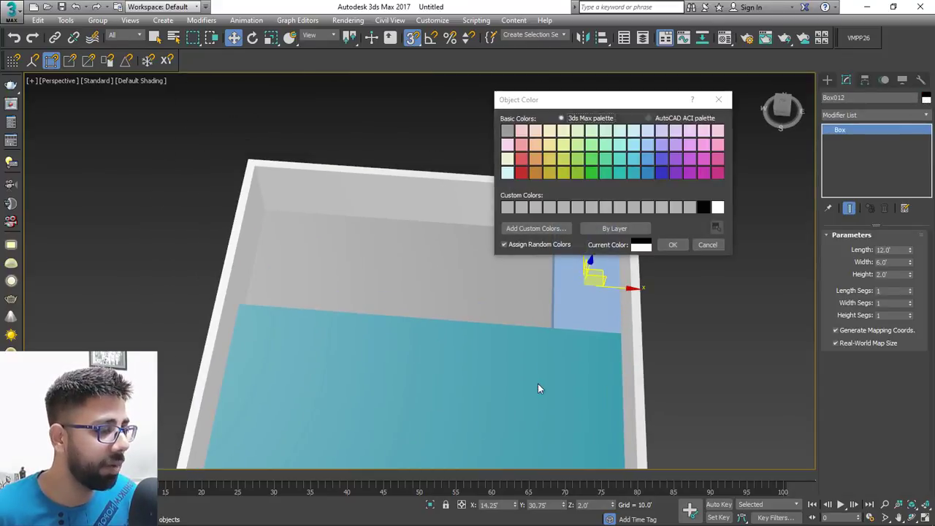
{"action": "left_click", "coordinate": [620, 173]}
{"action": "left_click", "coordinate": [673, 245]}
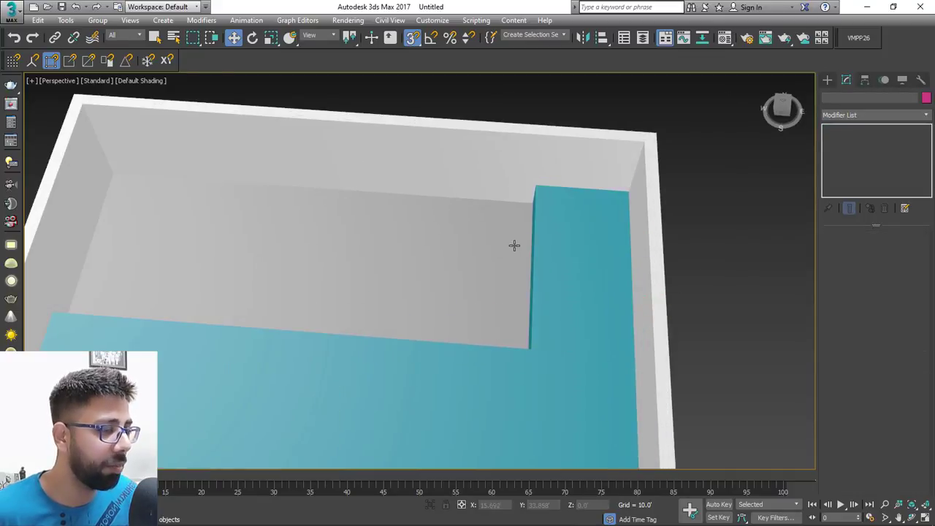
{"action": "scroll", "coordinate": [514, 247], "scroll_direction": "down", "scroll_amount": 6}
{"action": "middle_click_drag", "start_coordinate": [543, 312], "coordinate": [572, 213], "text": "alt"}
{"action": "middle_click_drag", "start_coordinate": [572, 213], "coordinate": [572, 265], "text": "alt"}
{"action": "scroll", "coordinate": [570, 247], "scroll_direction": "up", "scroll_amount": 4}
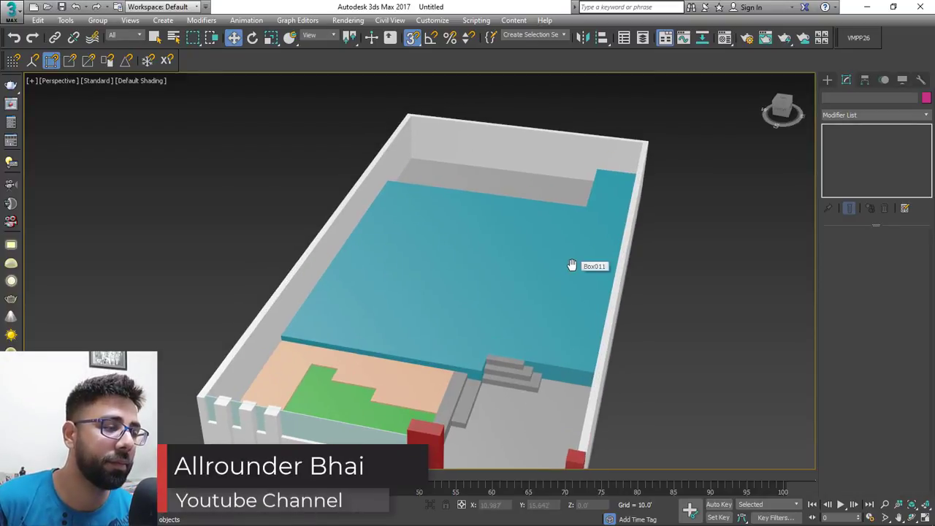